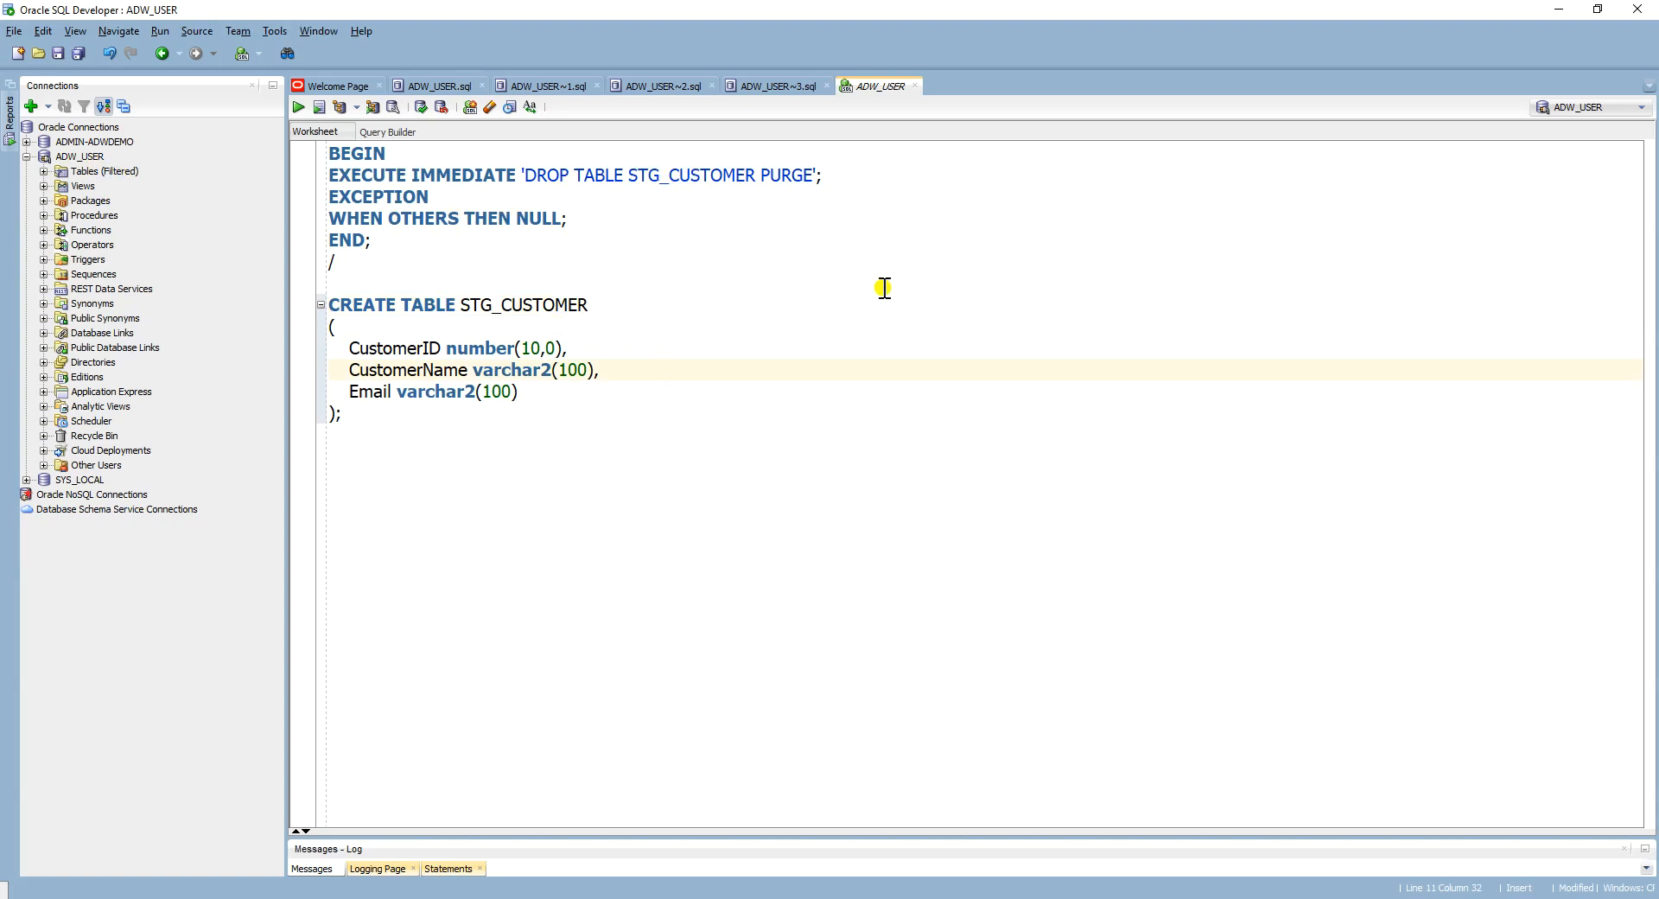
# Run the script that drops any existing STG_CUSTOMER table and creates it with CustomerID, CustomerName and Email columns
pyautogui.click(320, 111)
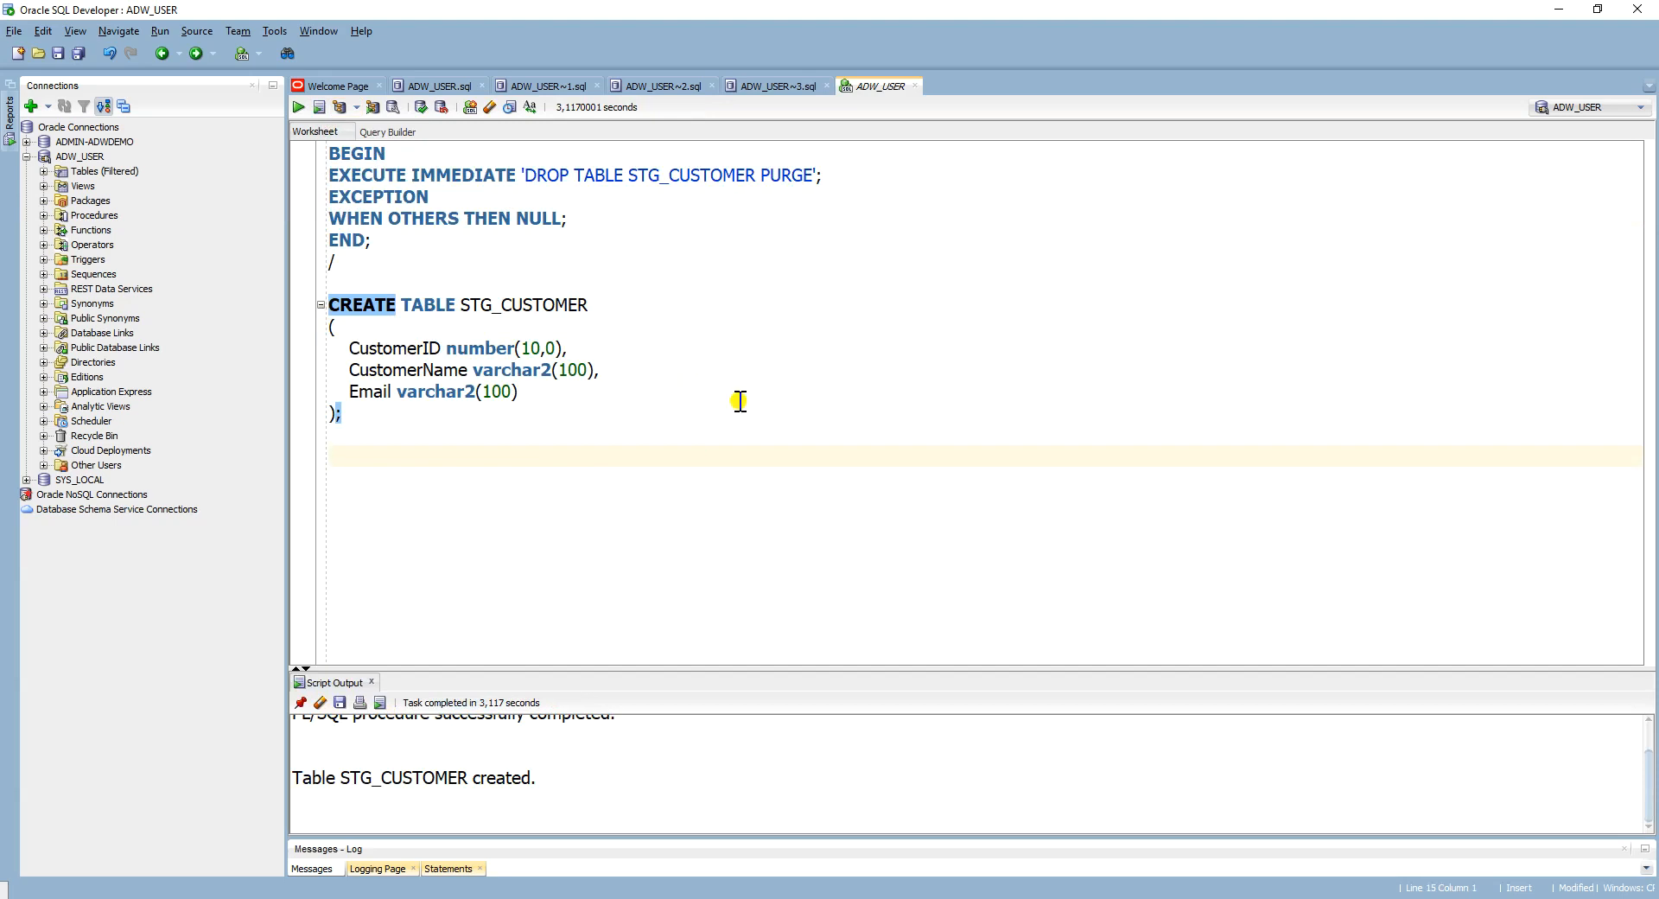
# Switch to the ODI virtual machine, minimize the terminal and bring up Oracle Data Integrator Studio
pyautogui.hotkey('alt', 'Tab')
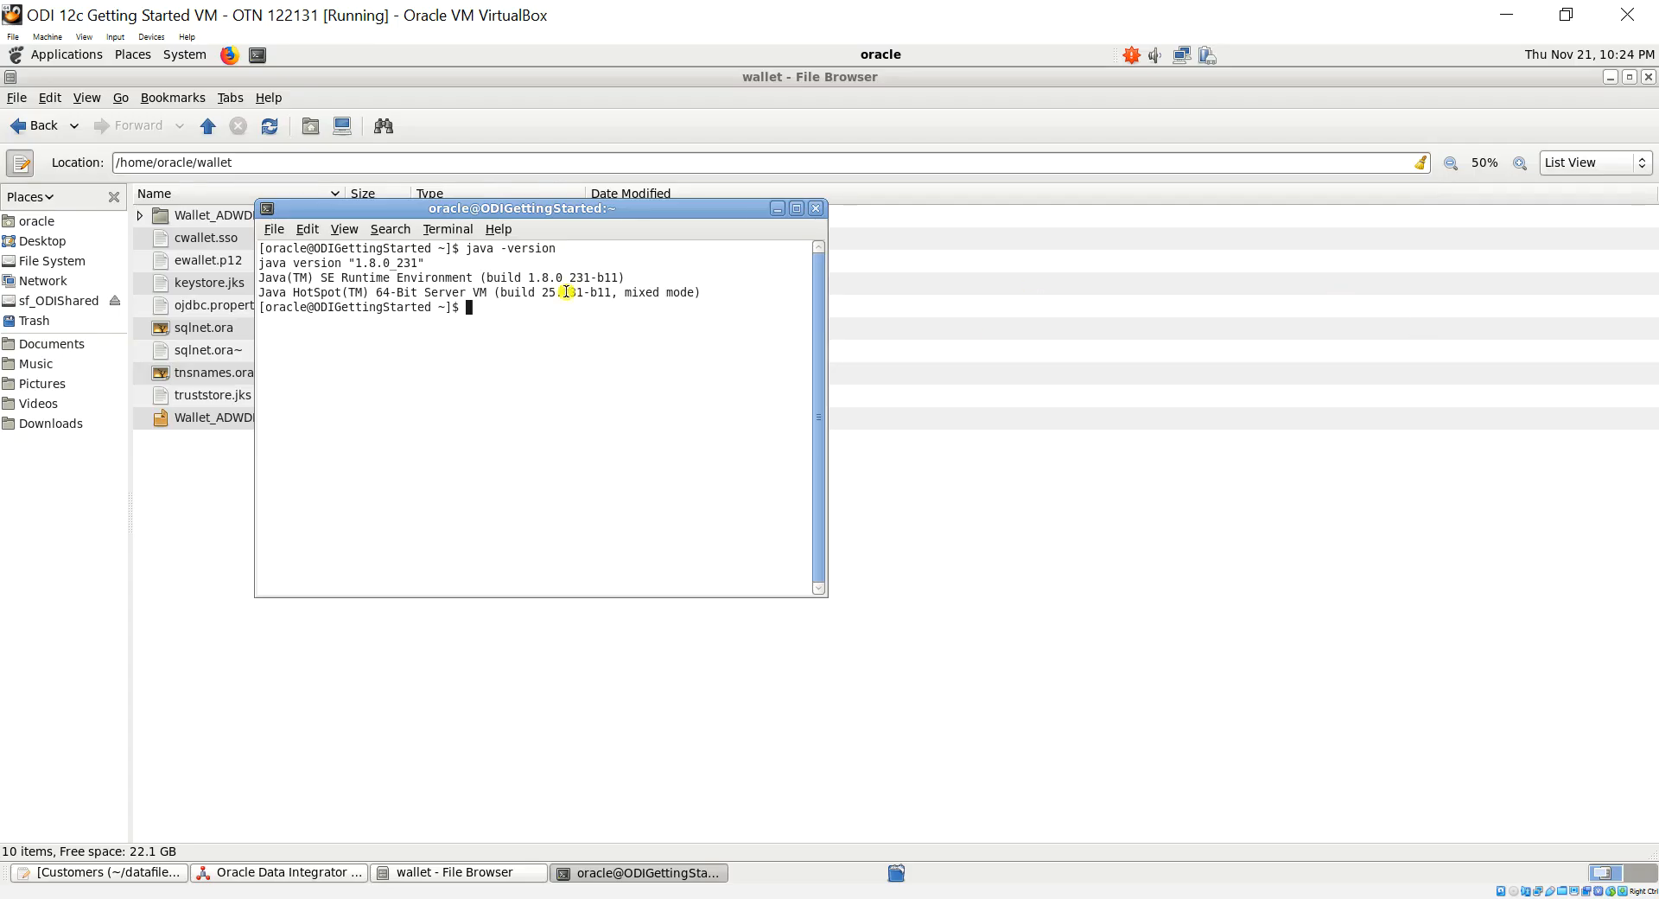
pyautogui.click(780, 211)
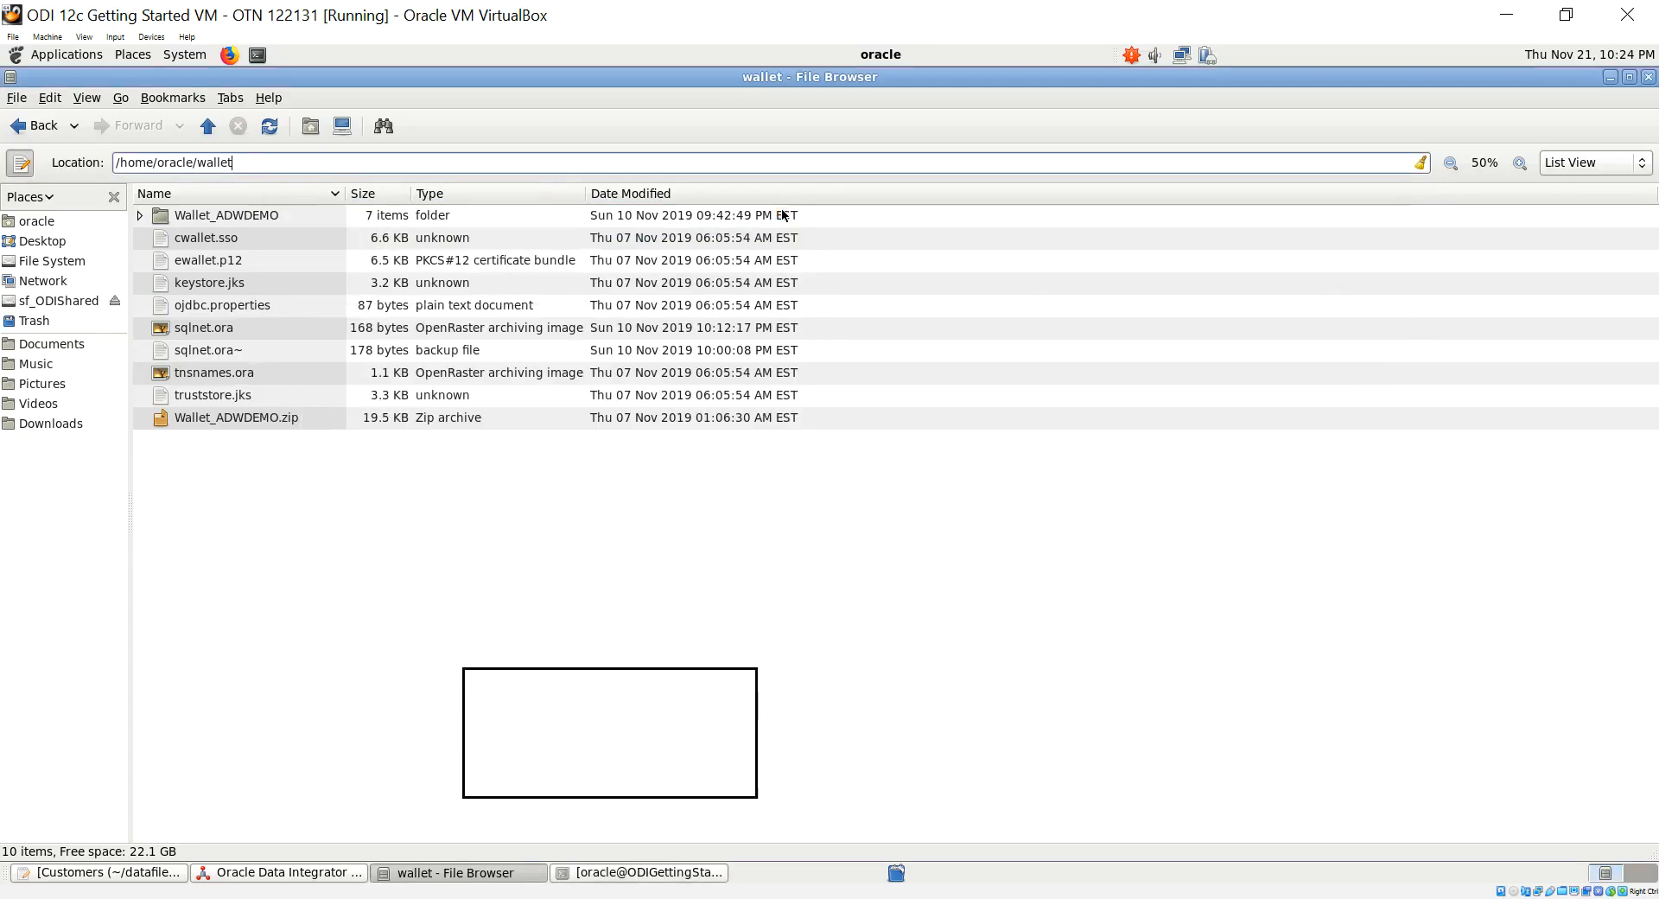
pyautogui.click(266, 872)
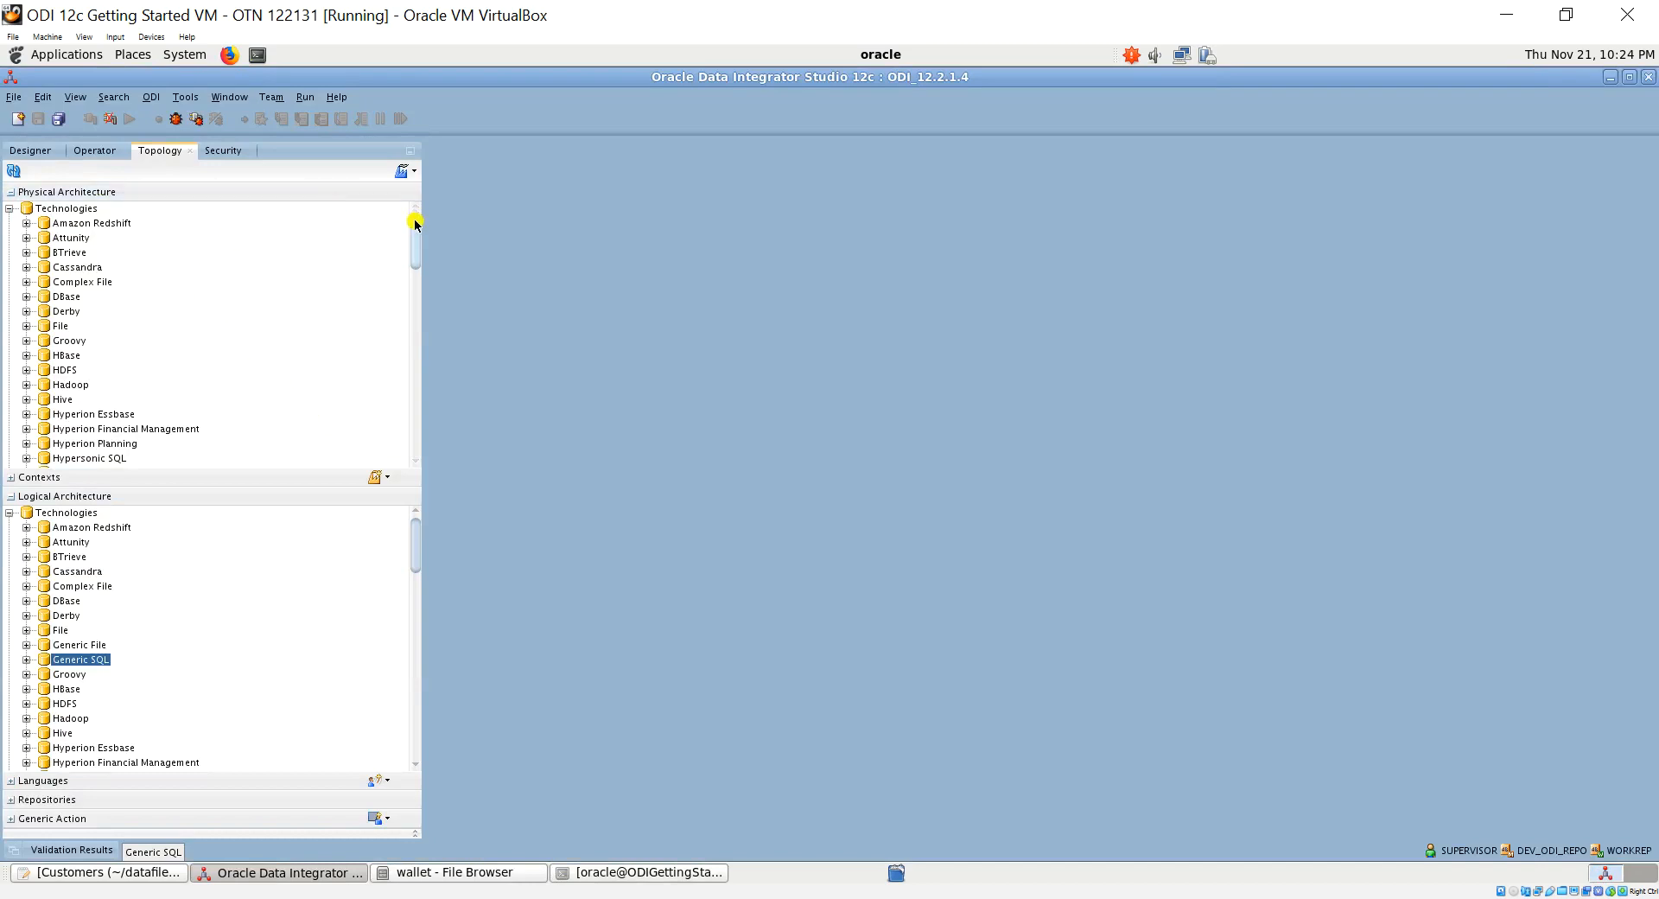
# Create a new data server under the Oracle technology in the physical architecture and name it DEMO_ADW
pyautogui.moveTo(416, 250); pyautogui.dragTo(416, 234)
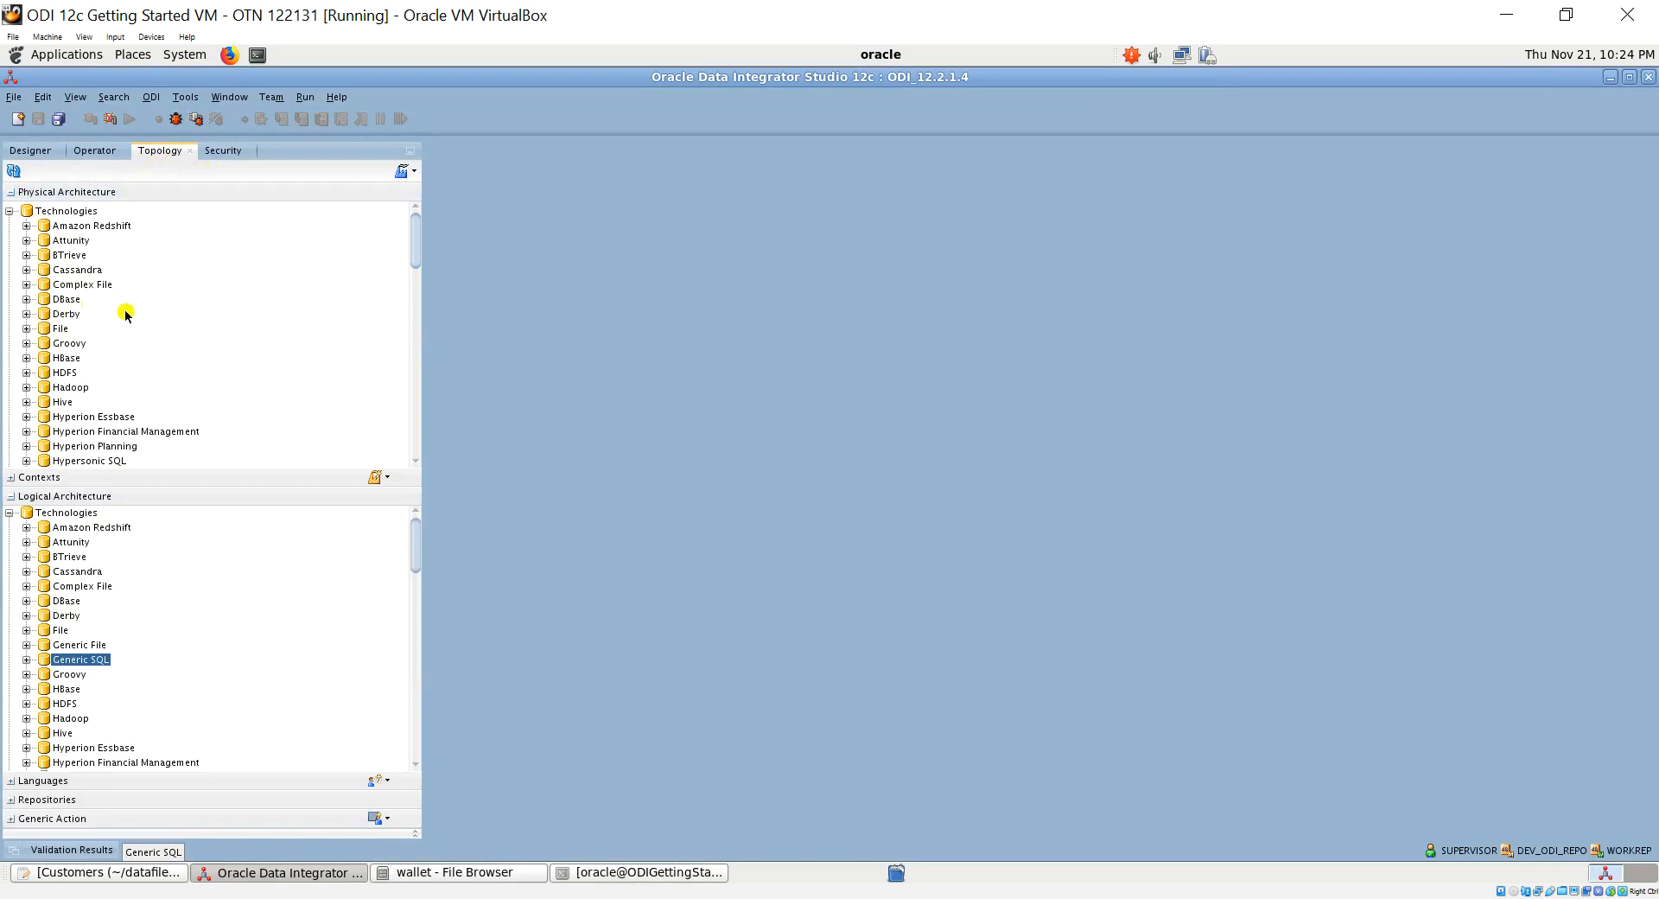
pyautogui.scroll(-4, 122, 313)
pyautogui.scroll(-3, 125, 314)
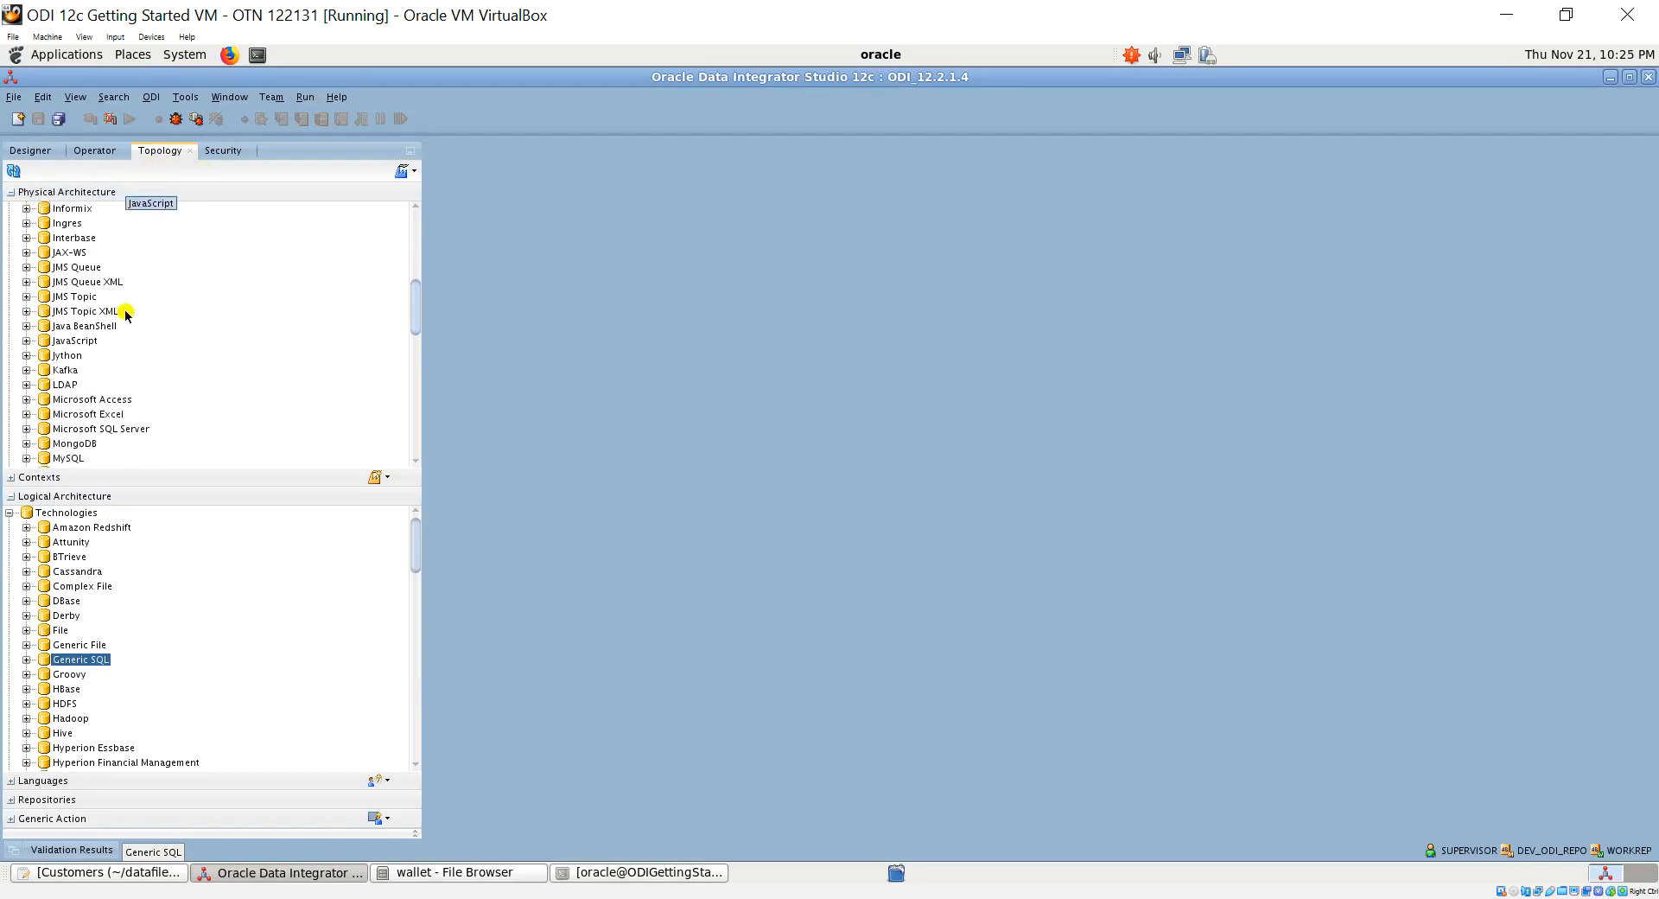
pyautogui.scroll(-3, 126, 316)
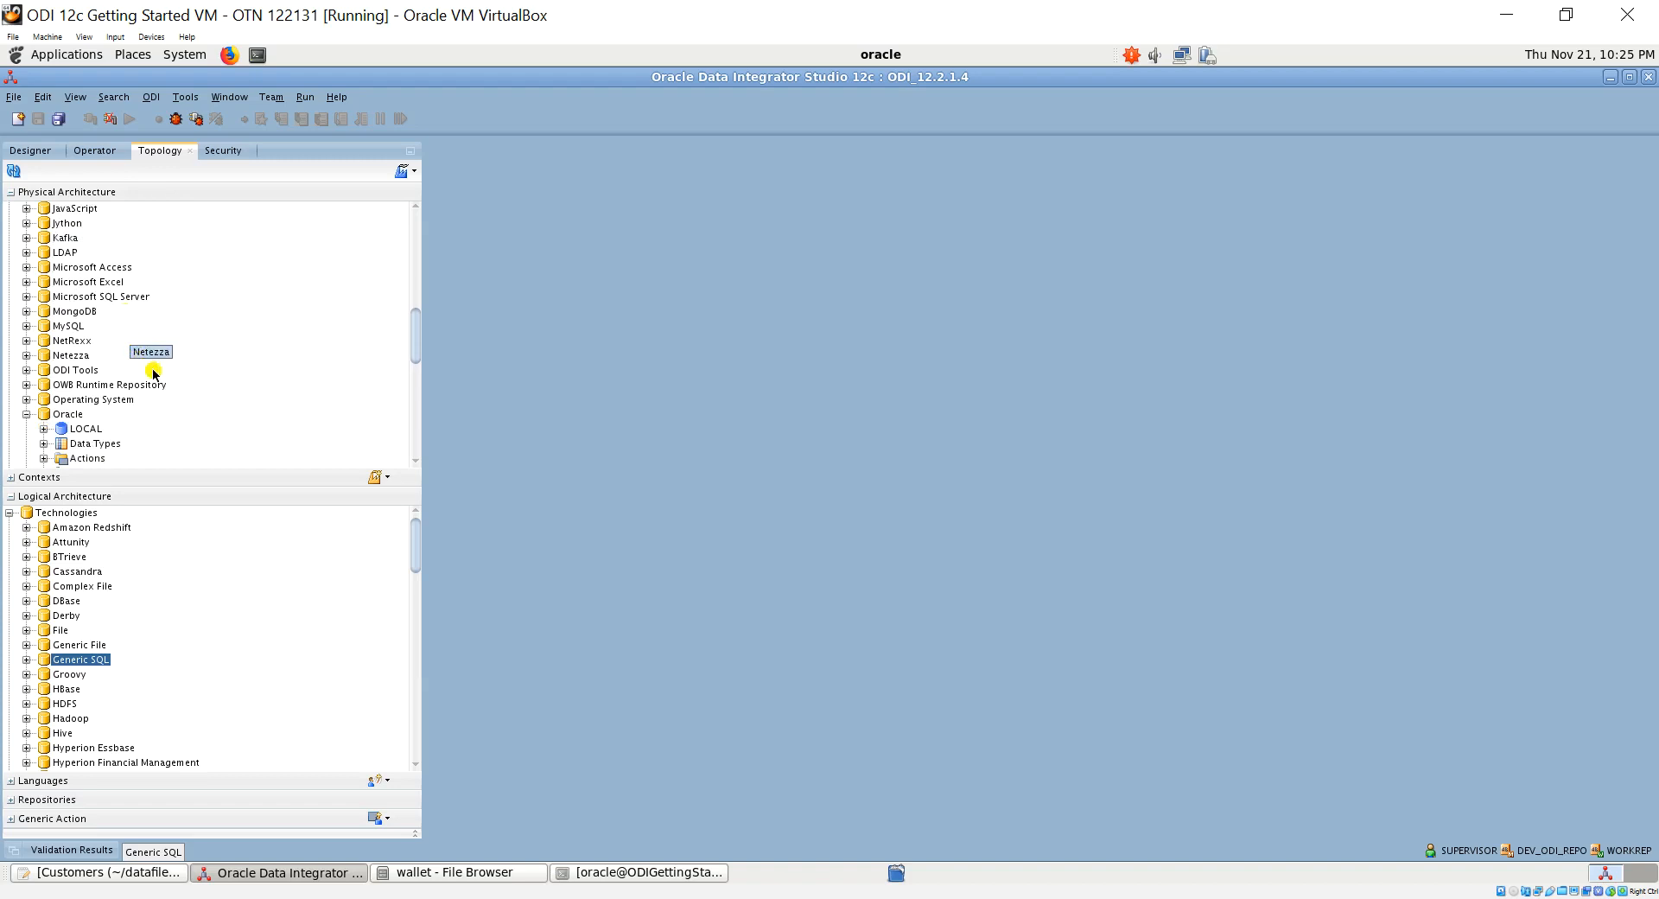
pyautogui.rightClick(67, 418)
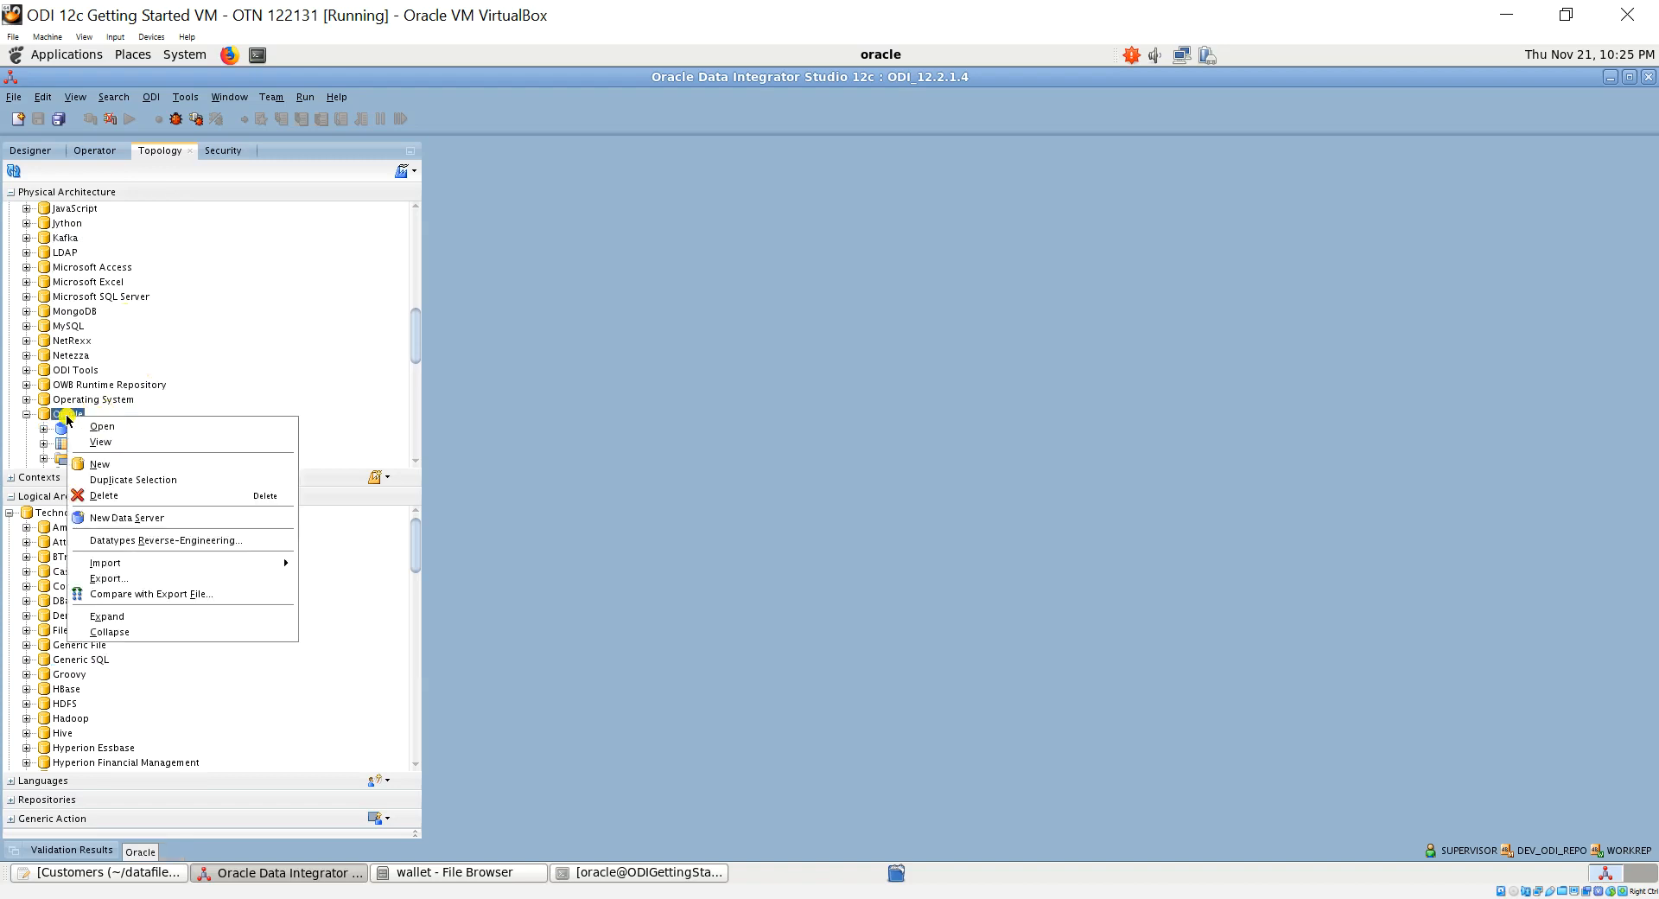
pyautogui.click(149, 519)
pyautogui.click(775, 230)
pyautogui.write('DE')
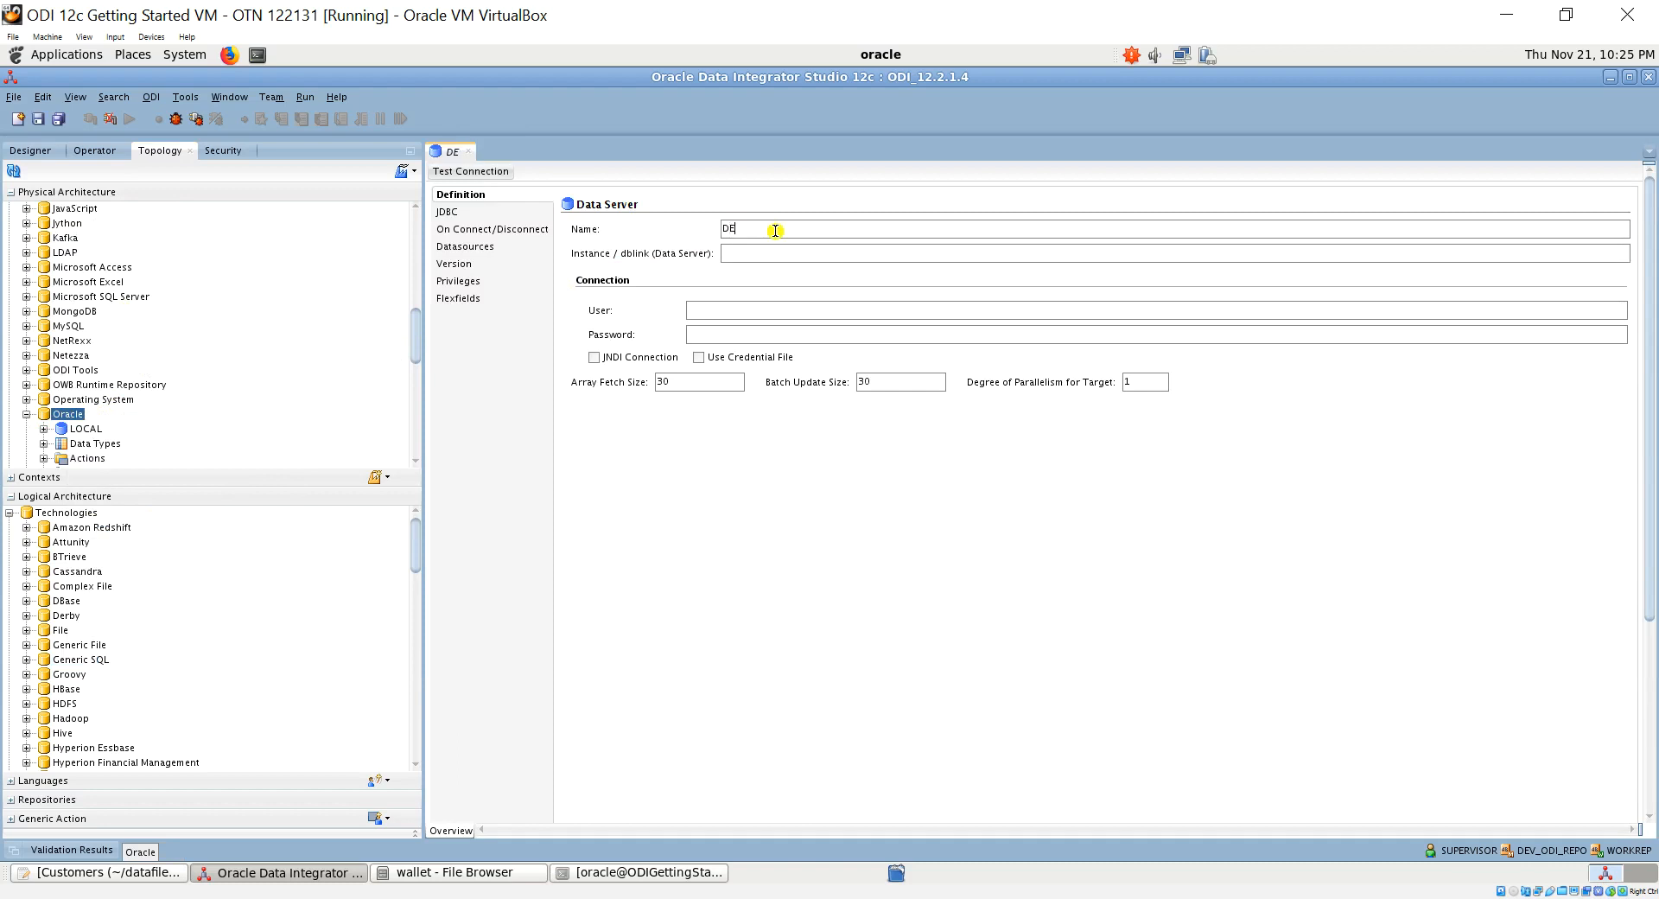
pyautogui.write('MO_ADW')
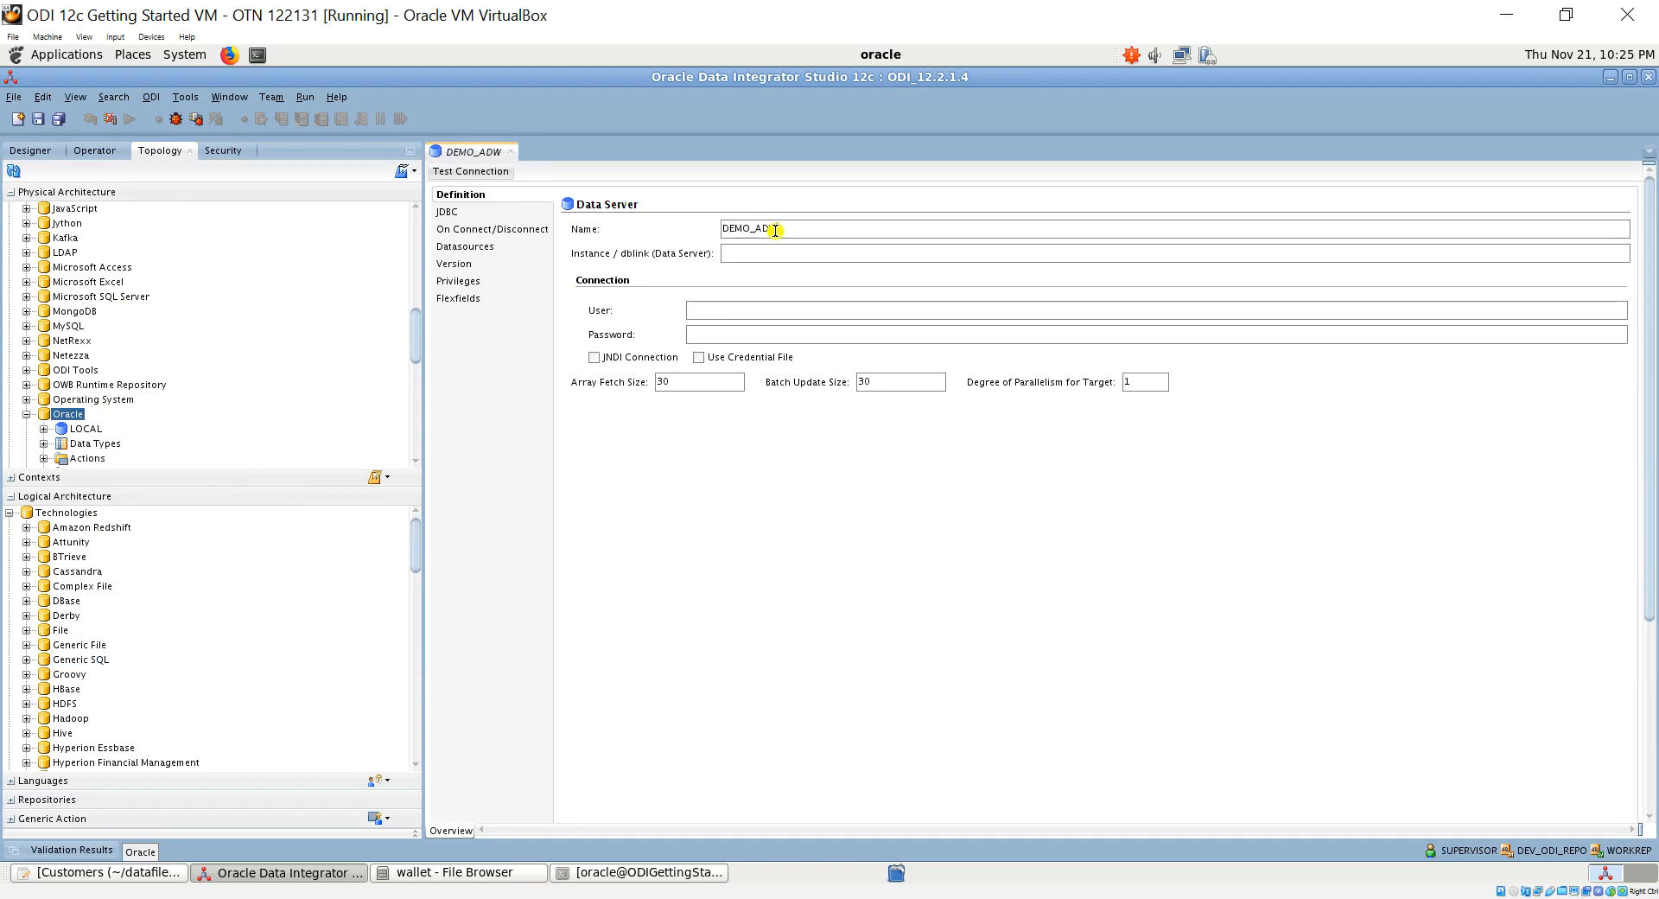
# Set the connection user to adw_user and enter the account password in the data server definition
pyautogui.click(730, 311)
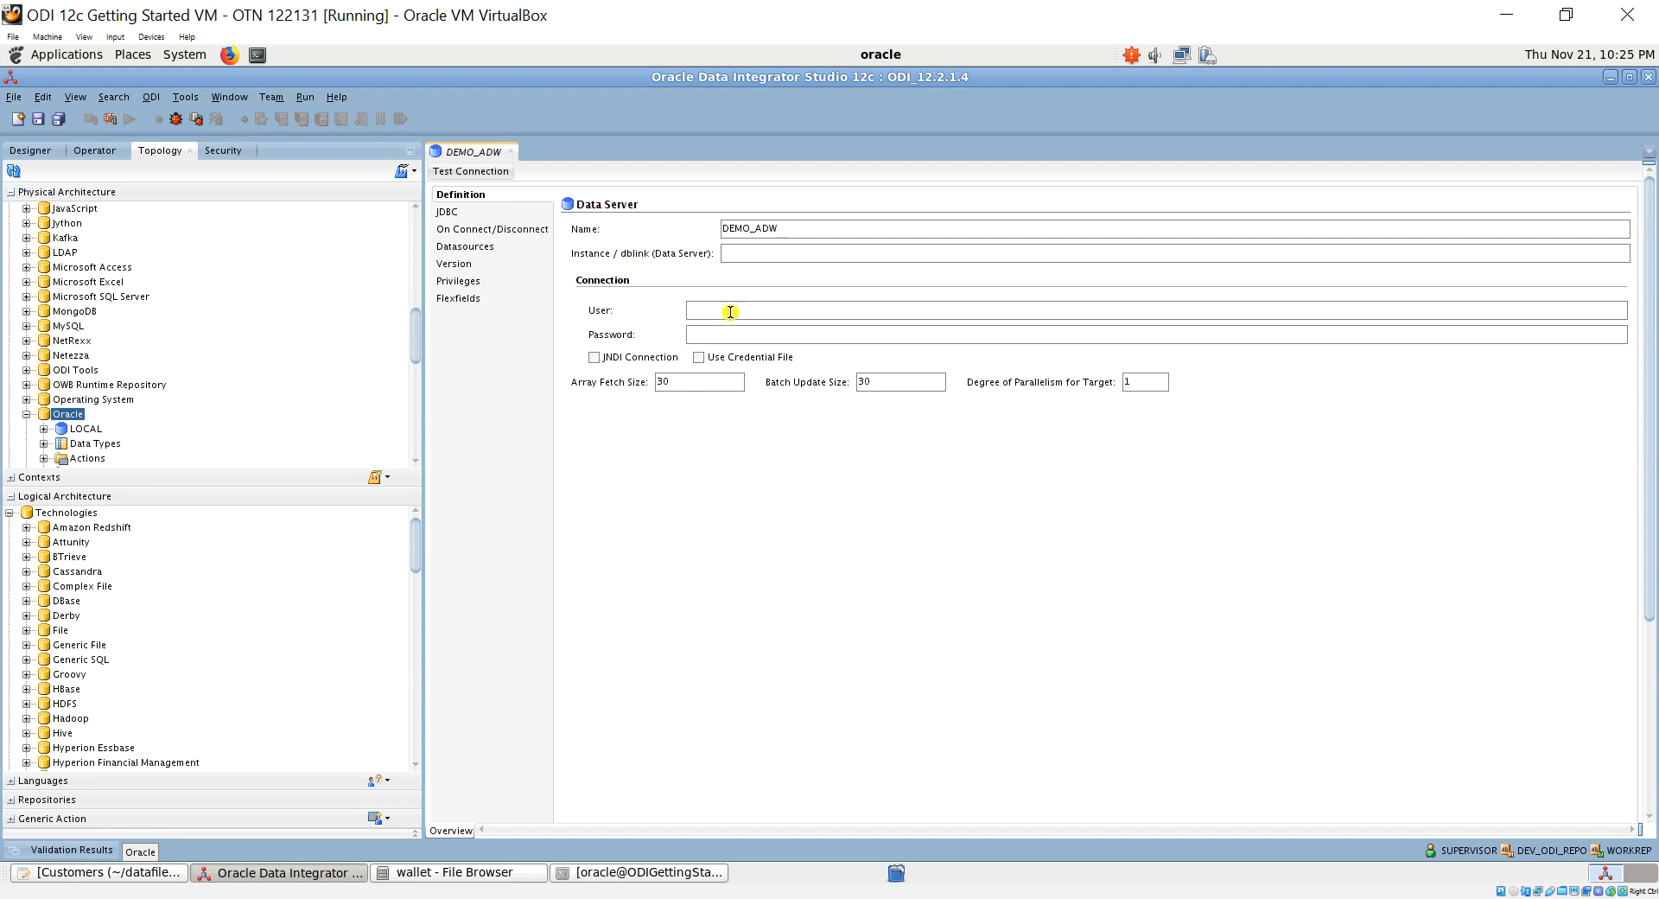
pyautogui.write('adw_user')
pyautogui.click(448, 212)
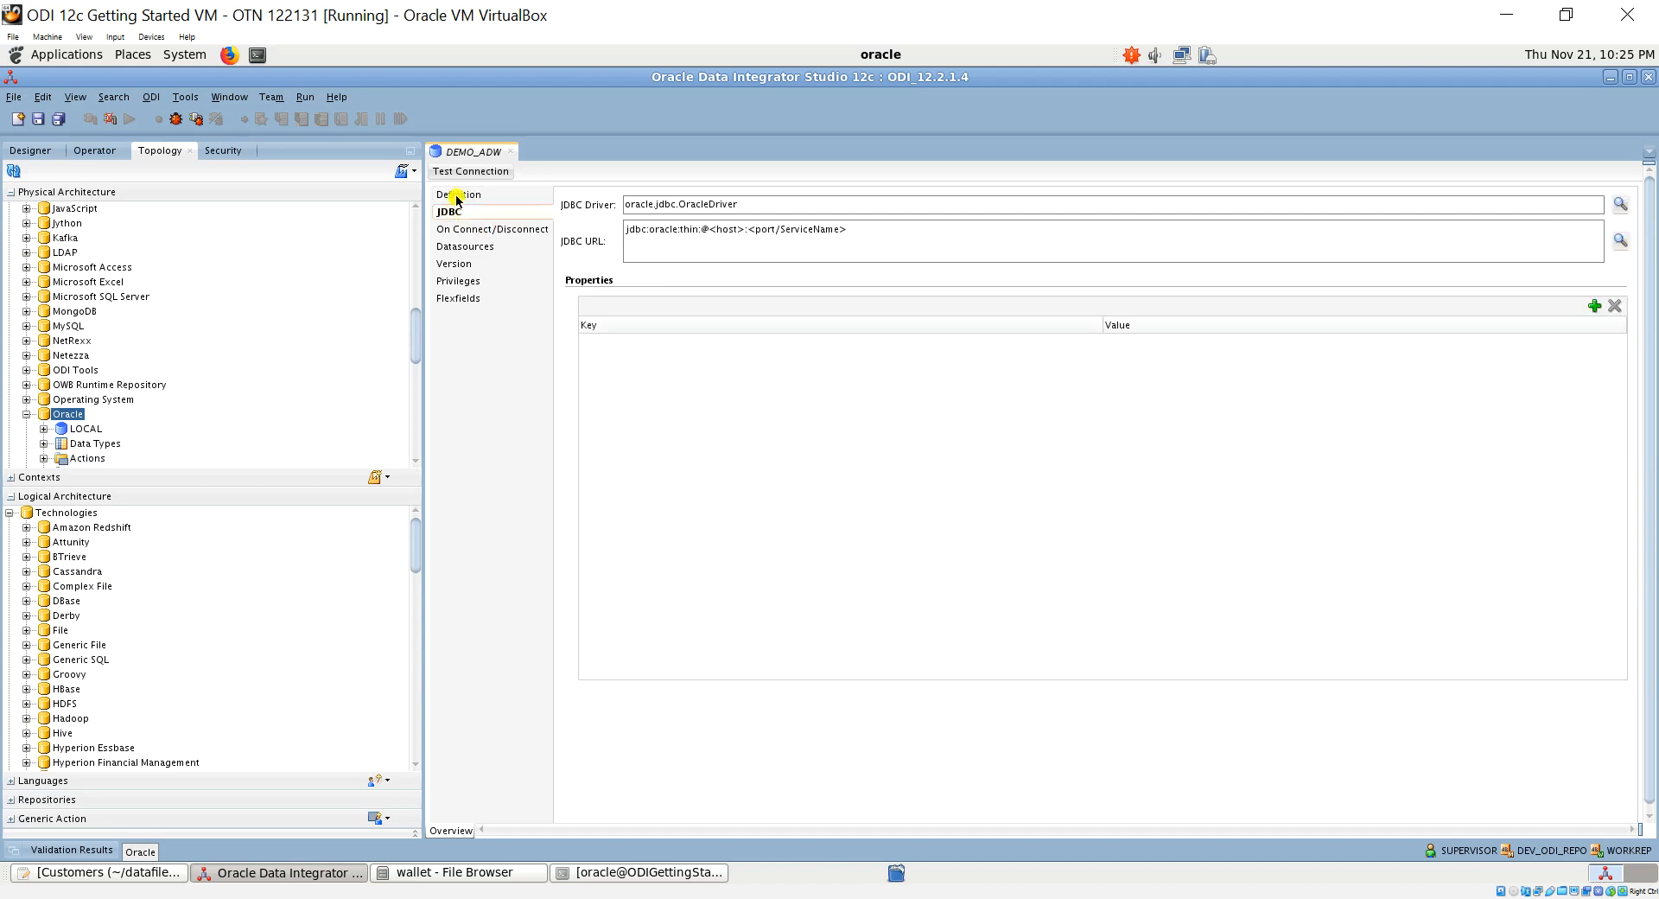
pyautogui.click(458, 195)
# Enable the use of a credential file and select /home/oracle/wallet/Wallet_ADWDEMO.zip as the credential file
pyautogui.click(700, 357)
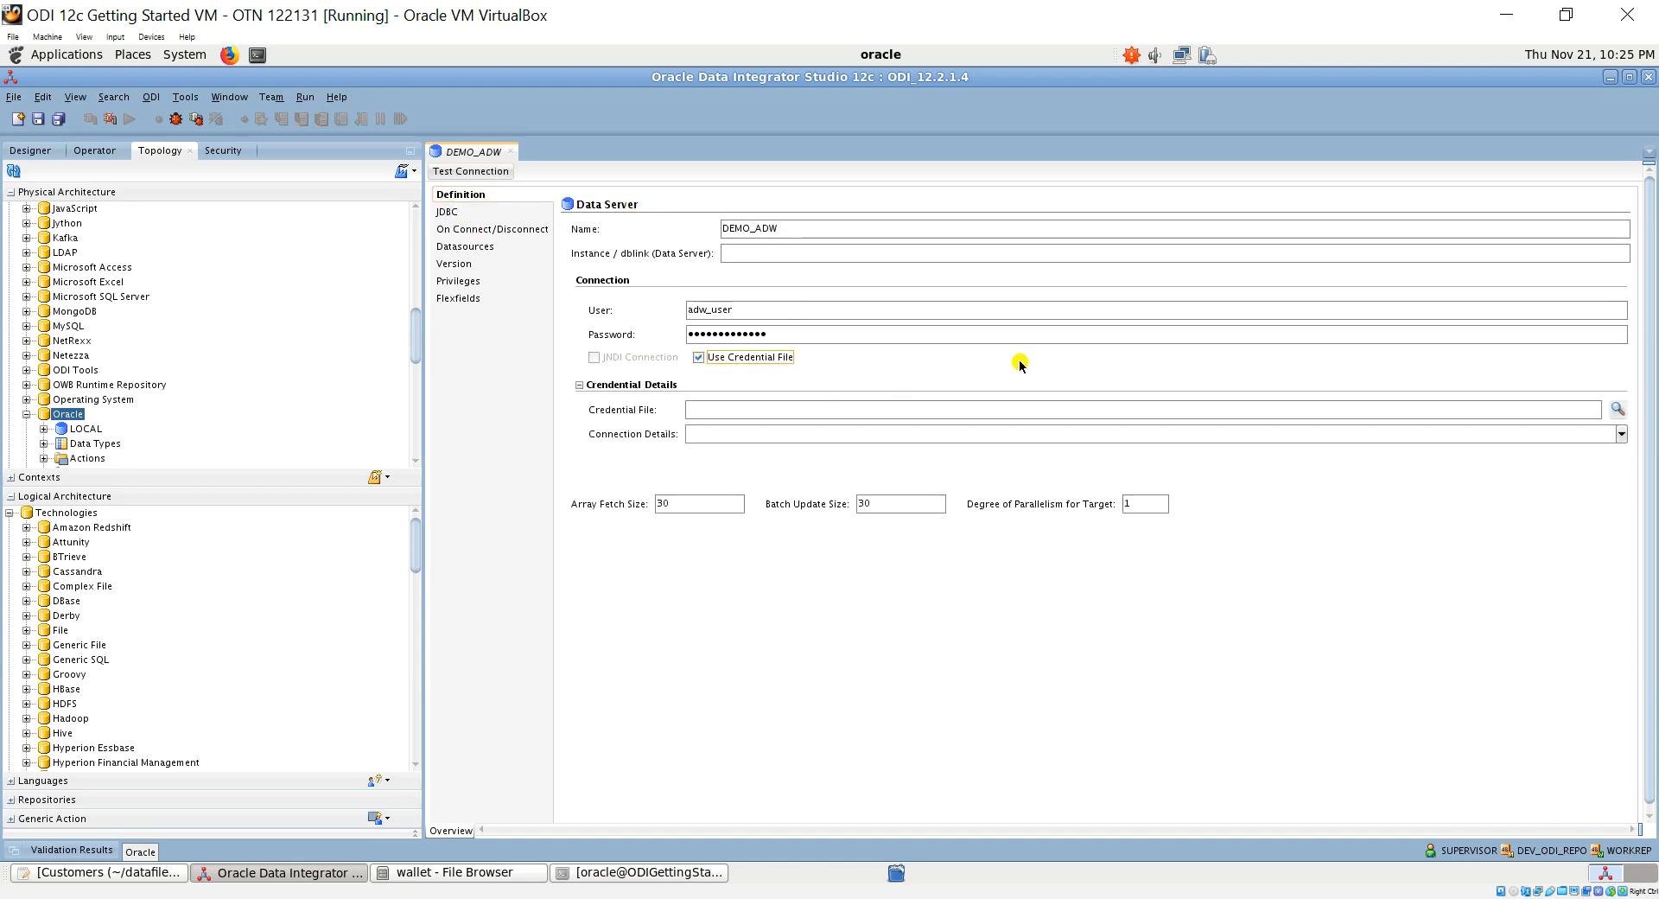
pyautogui.click(1618, 410)
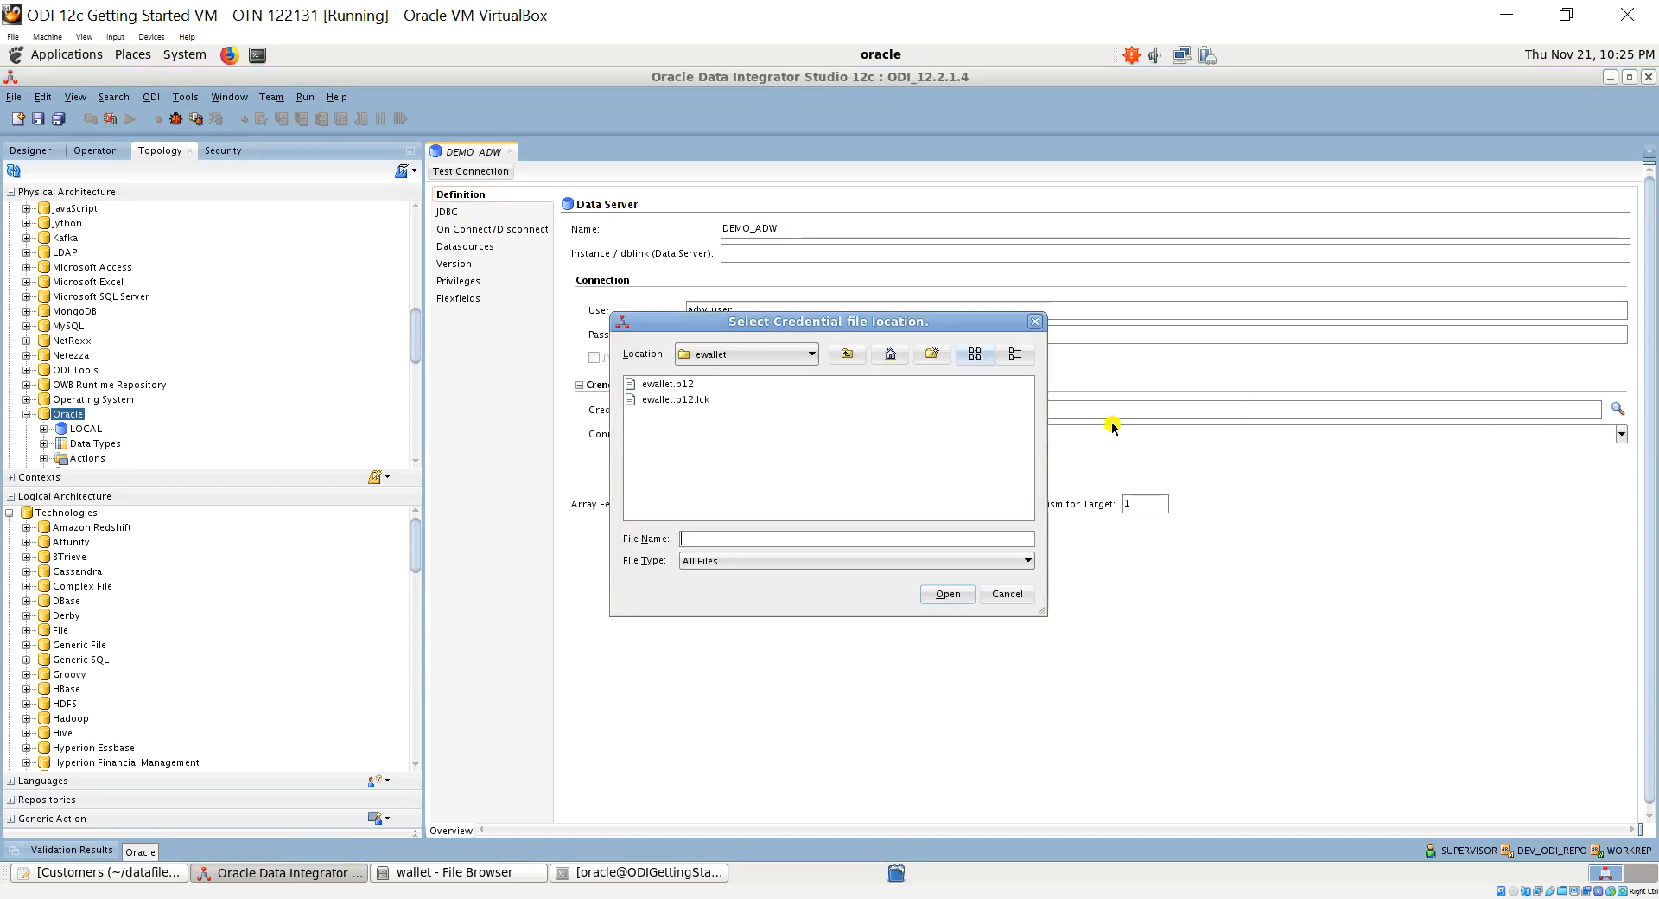
pyautogui.click(813, 356)
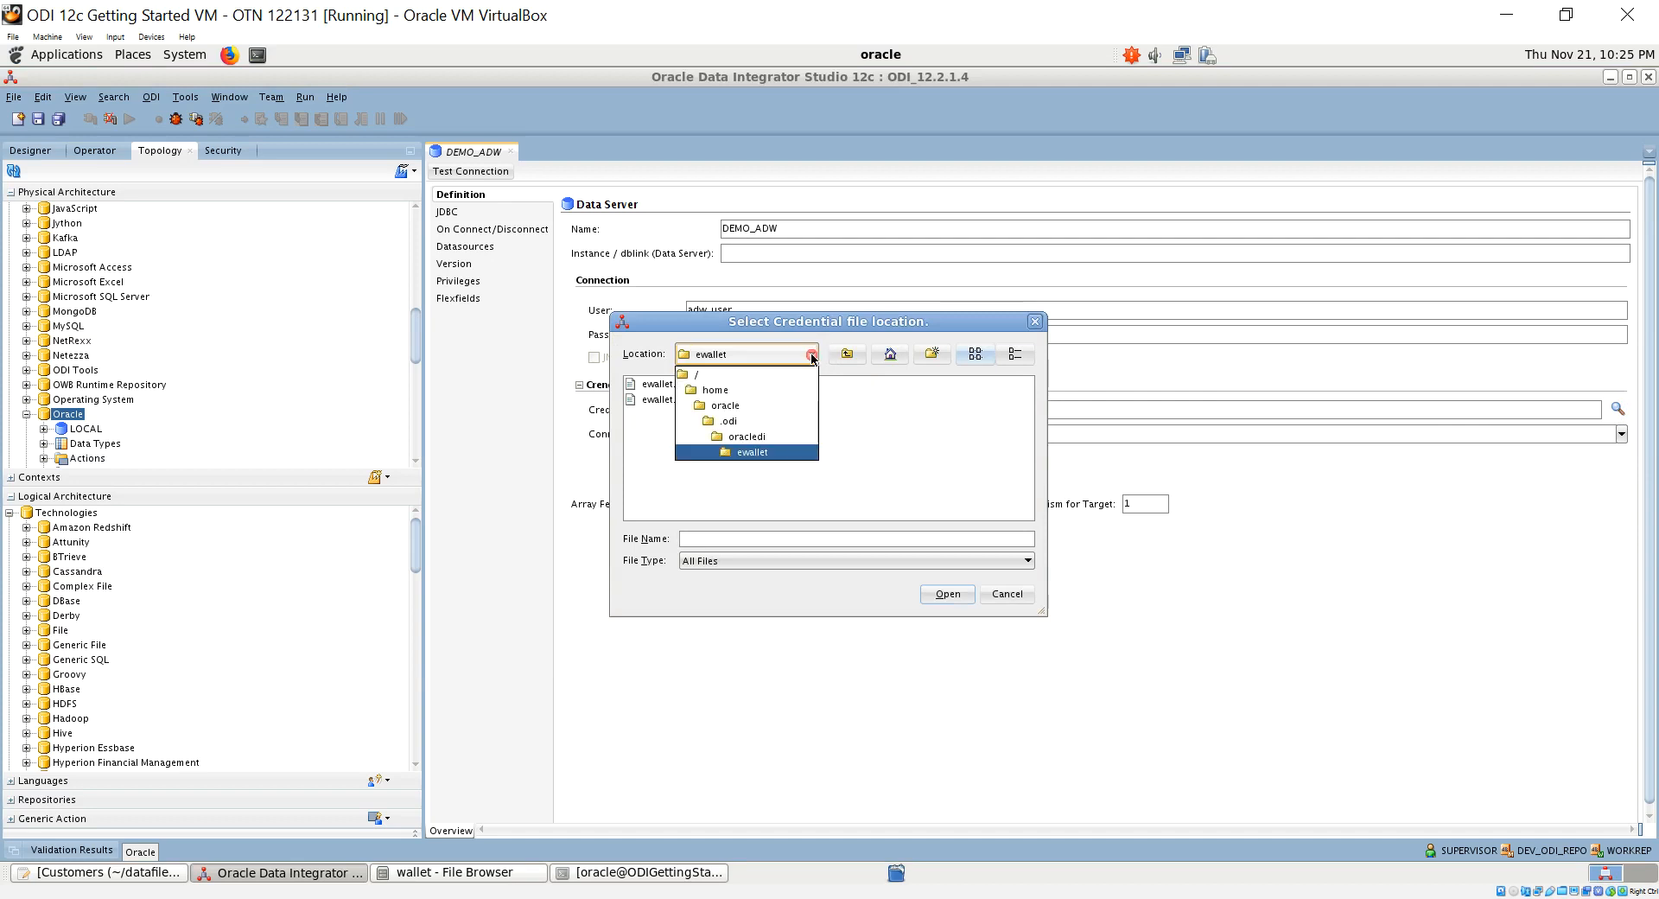
pyautogui.click(725, 405)
pyautogui.doubleClick(749, 446)
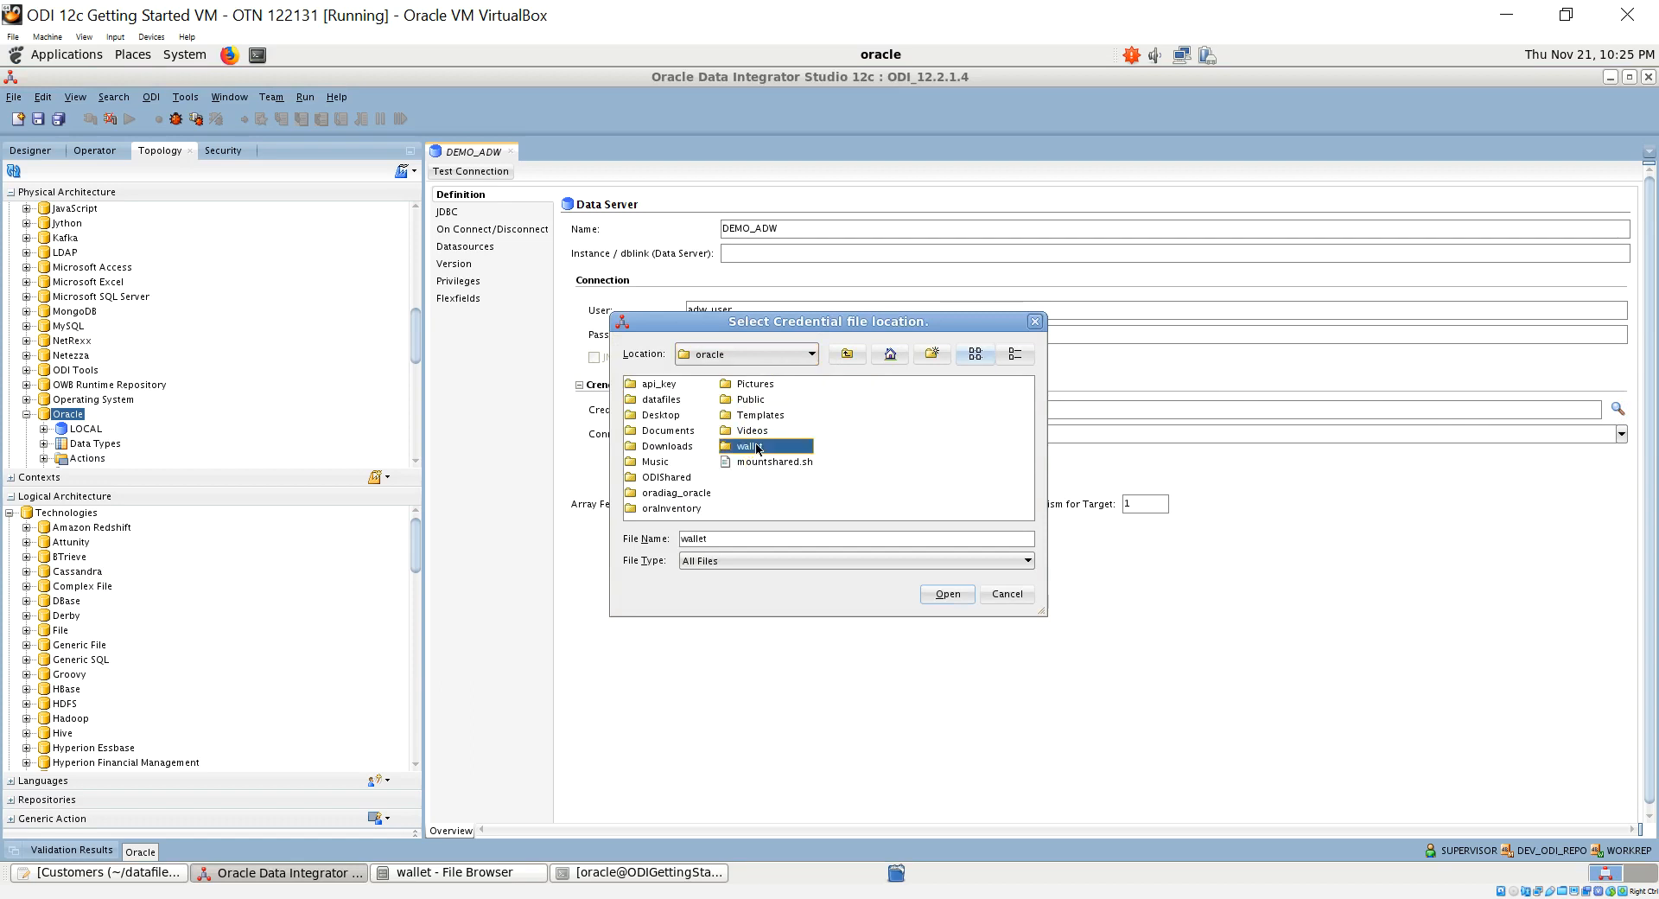
pyautogui.doubleClick(819, 382)
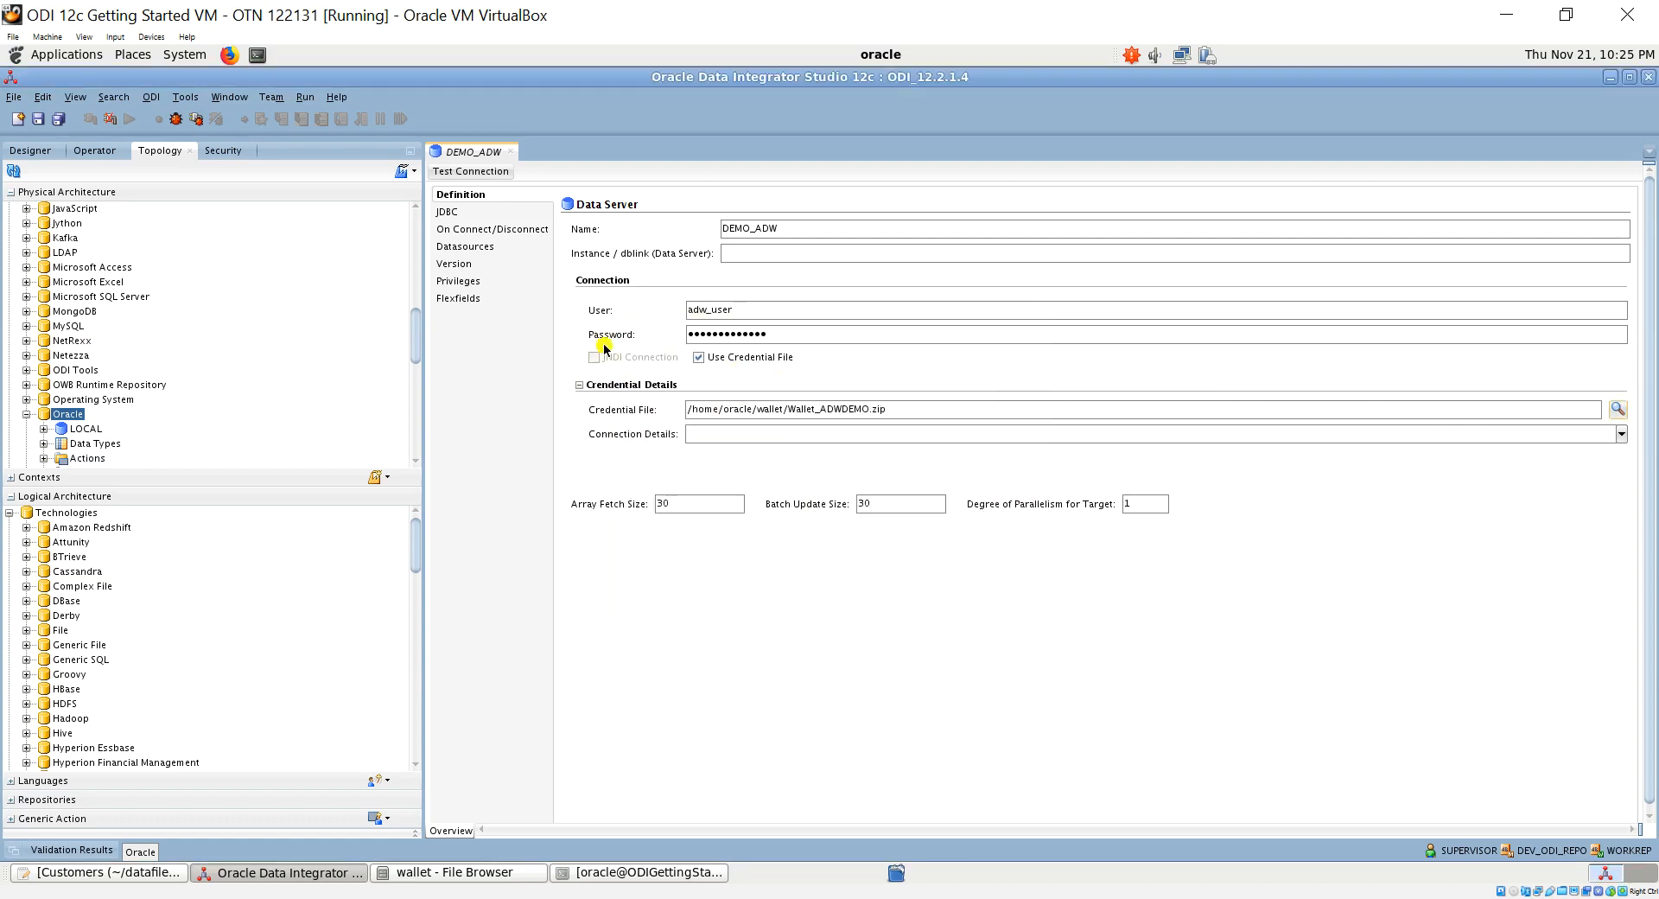
# Show the JDBC settings of DEMO_ADW, and open tnsnames.ora from the wallet folder in gedit
pyautogui.click(445, 216)
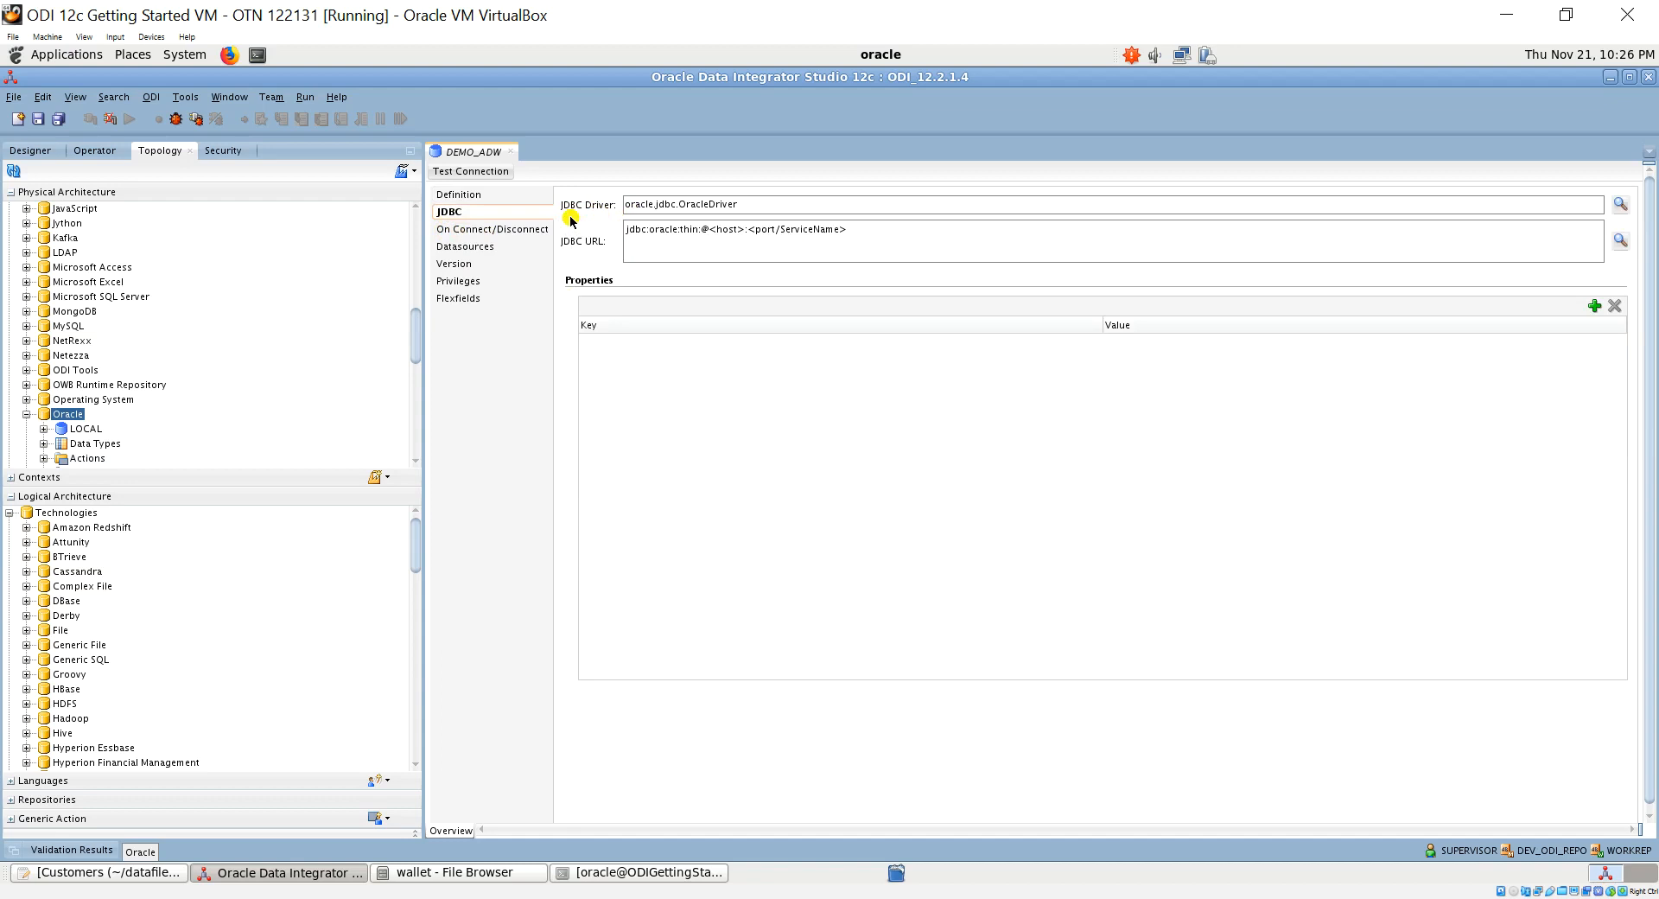
pyautogui.moveTo(761, 207); pyautogui.dragTo(618, 197)
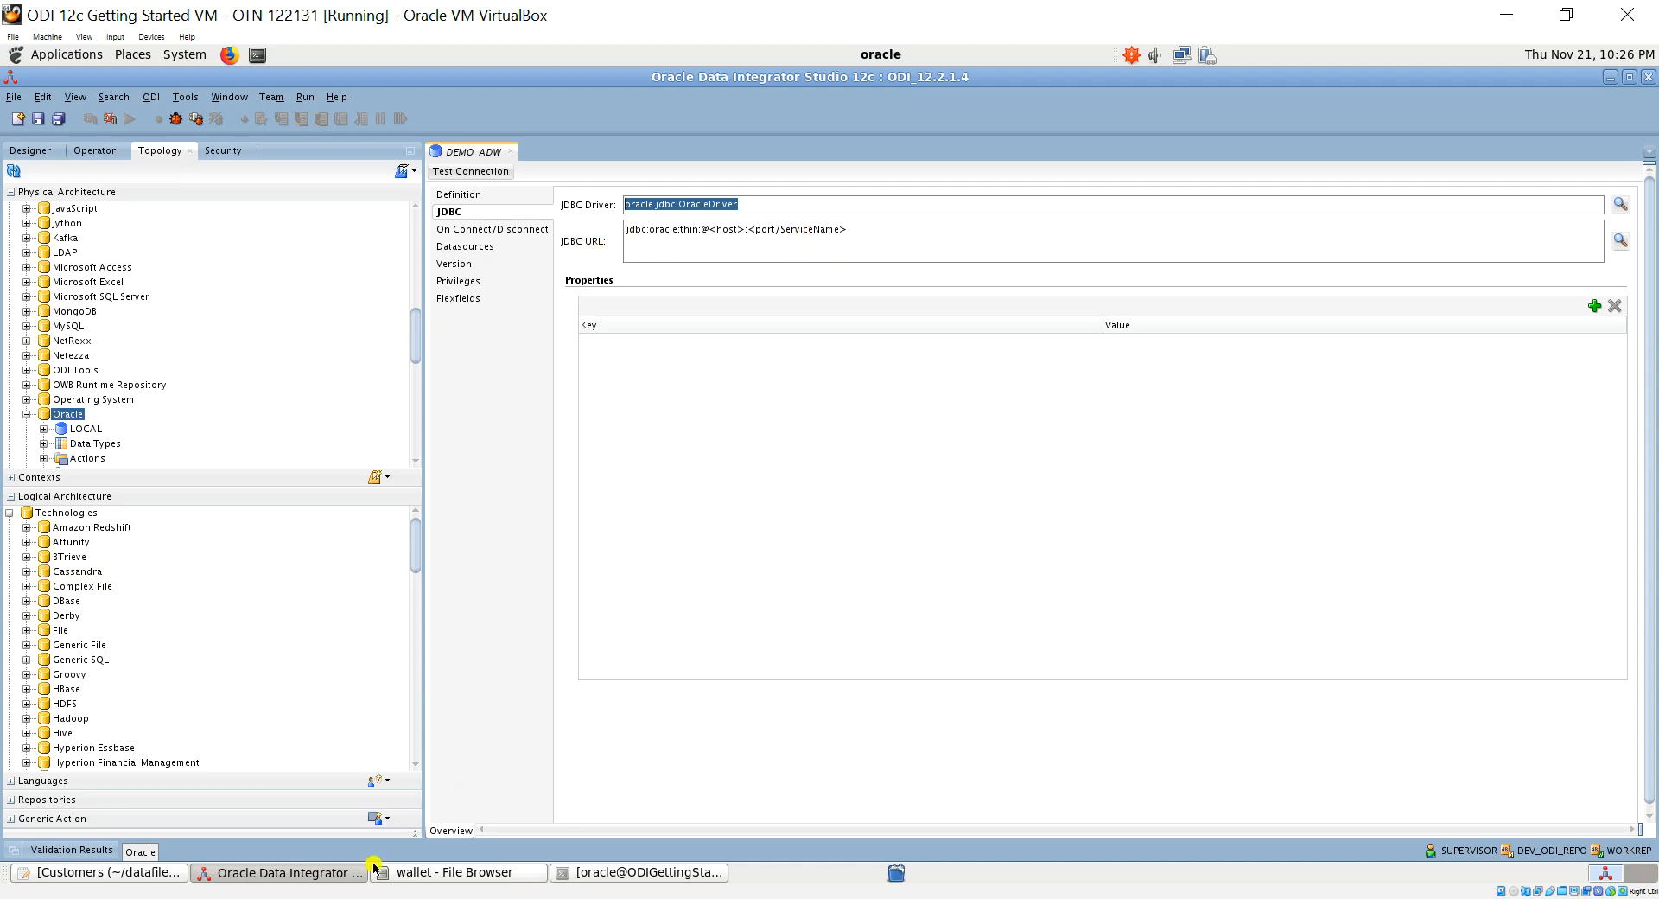
pyautogui.click(437, 875)
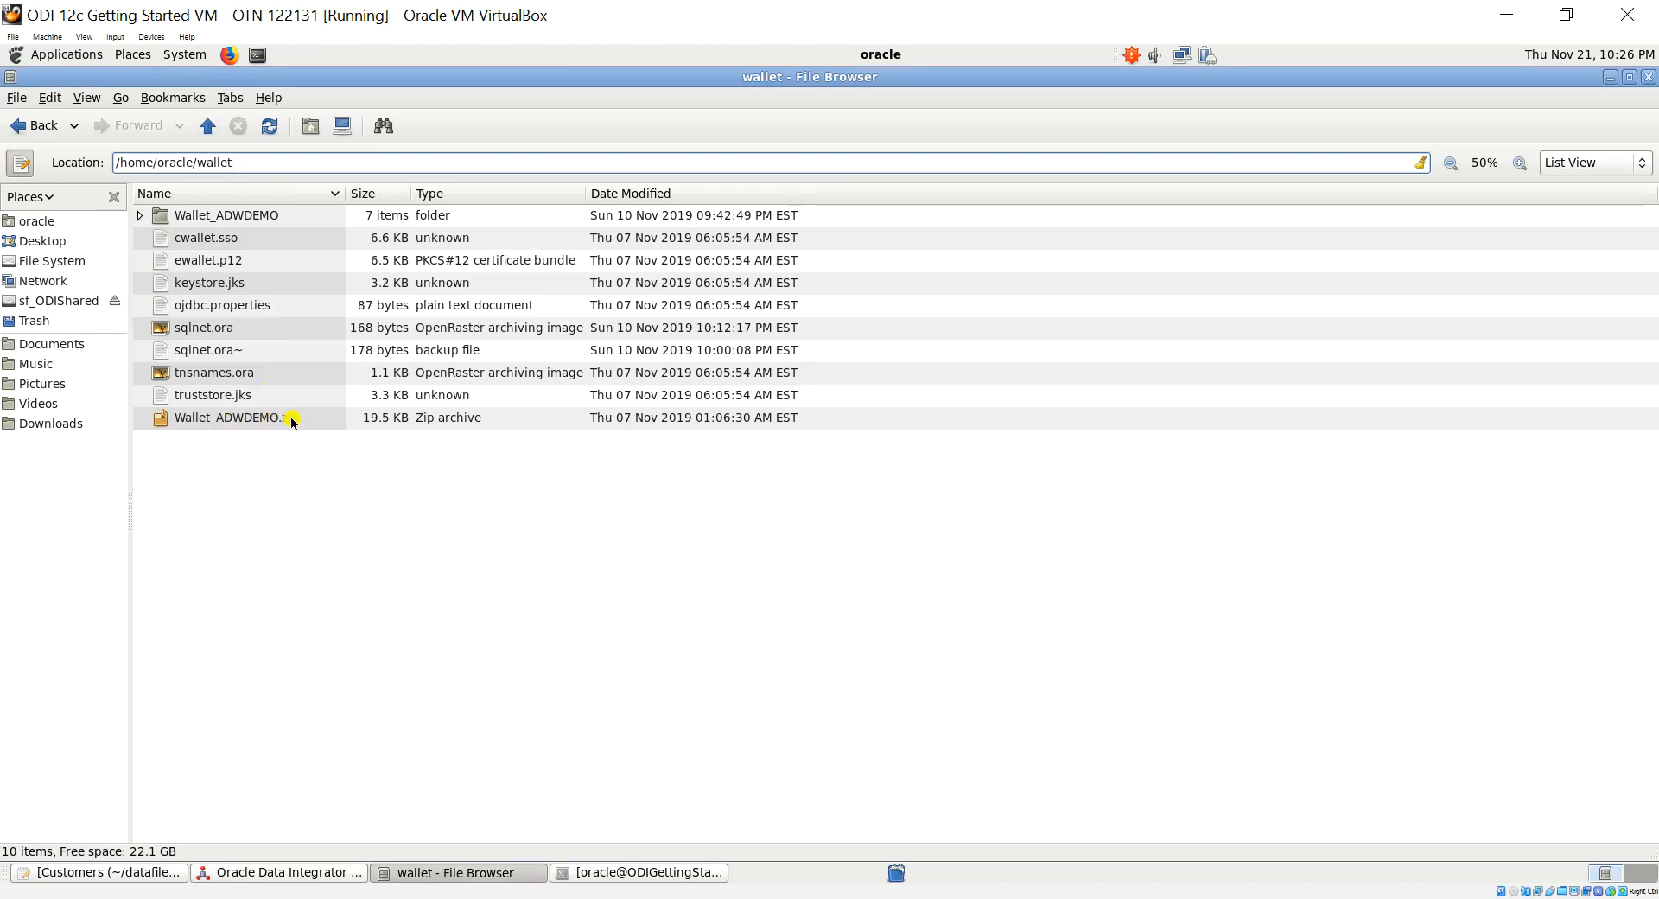
pyautogui.rightClick(242, 381)
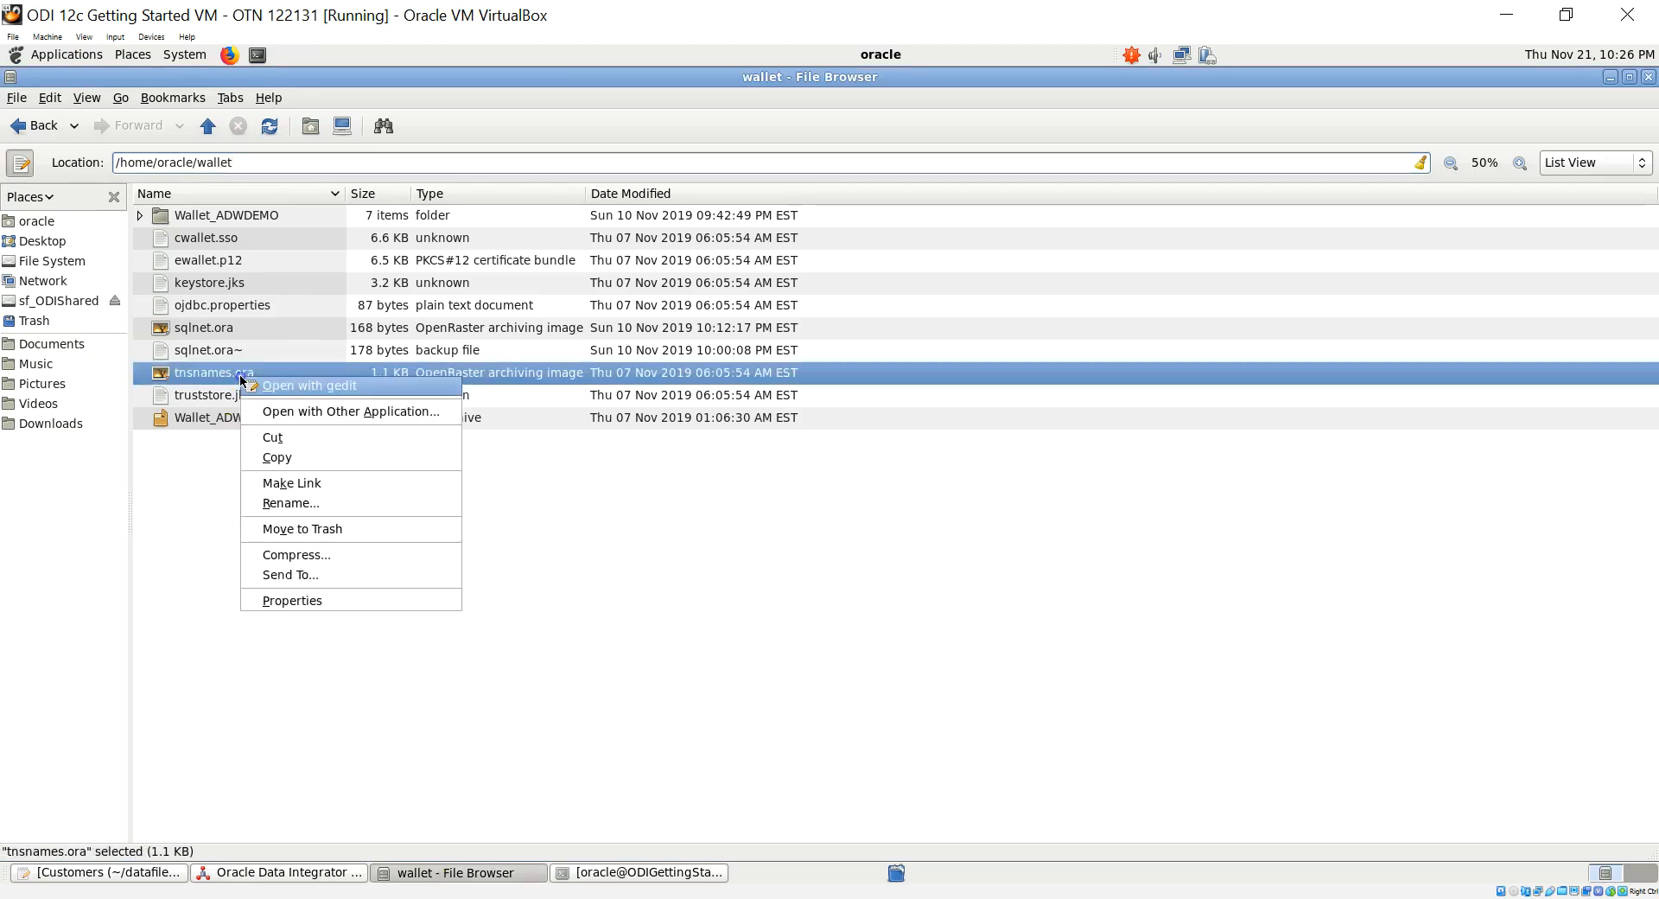
pyautogui.click(306, 389)
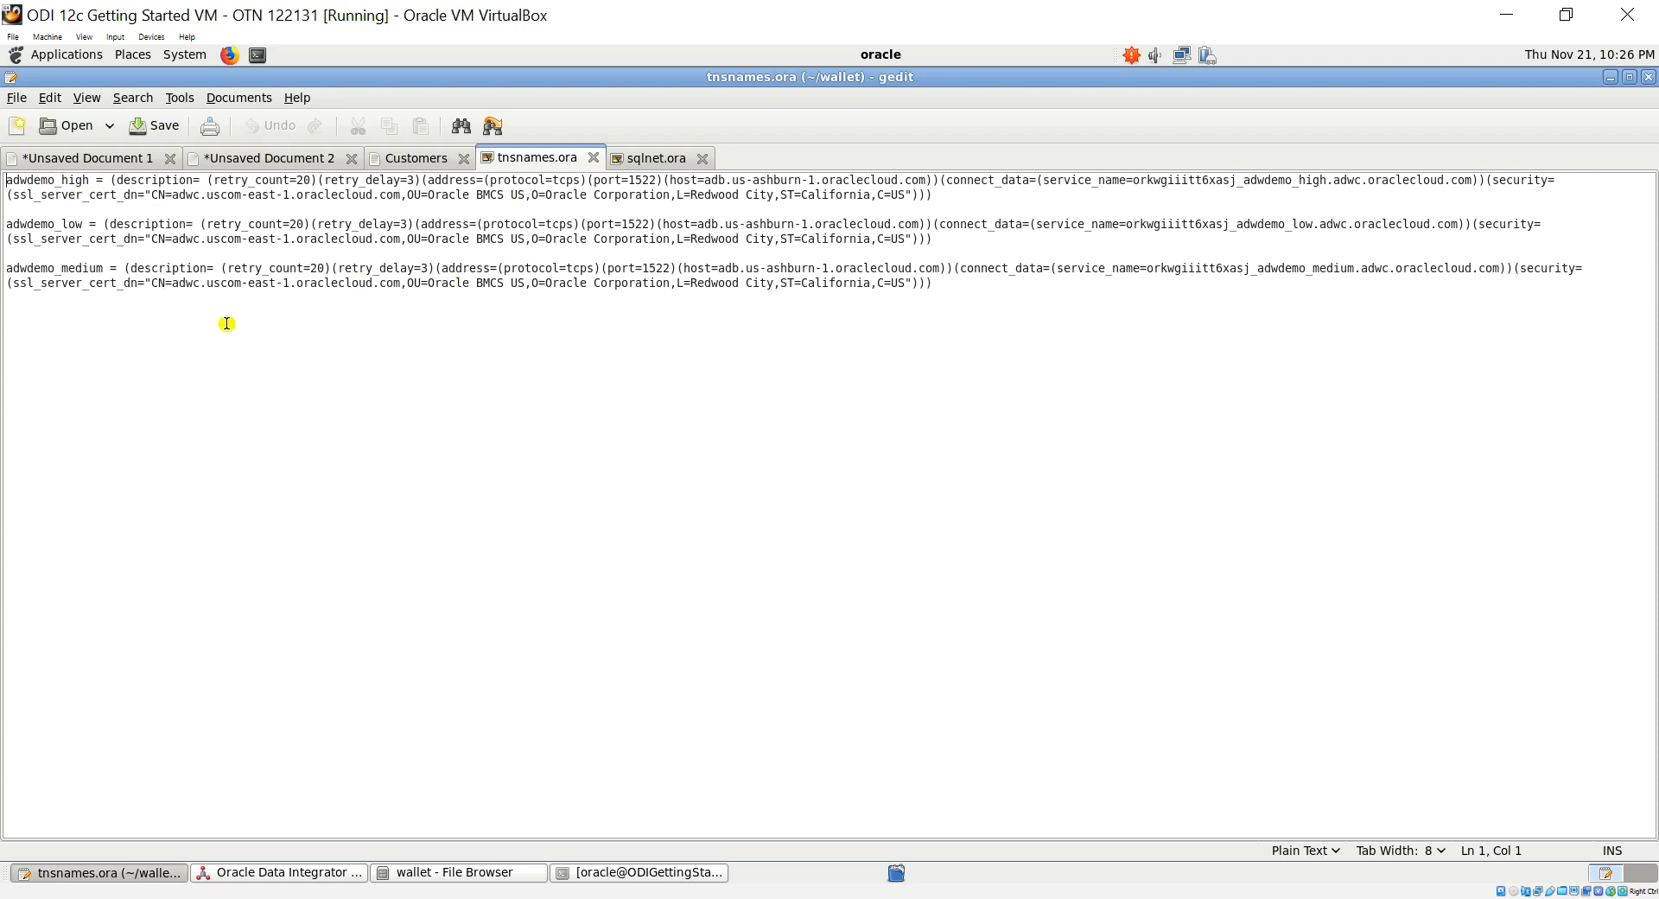
# Copy the complete connection description of the adwdemo_medium entry, excluding the alias and equals sign
pyautogui.doubleClick(59, 268)
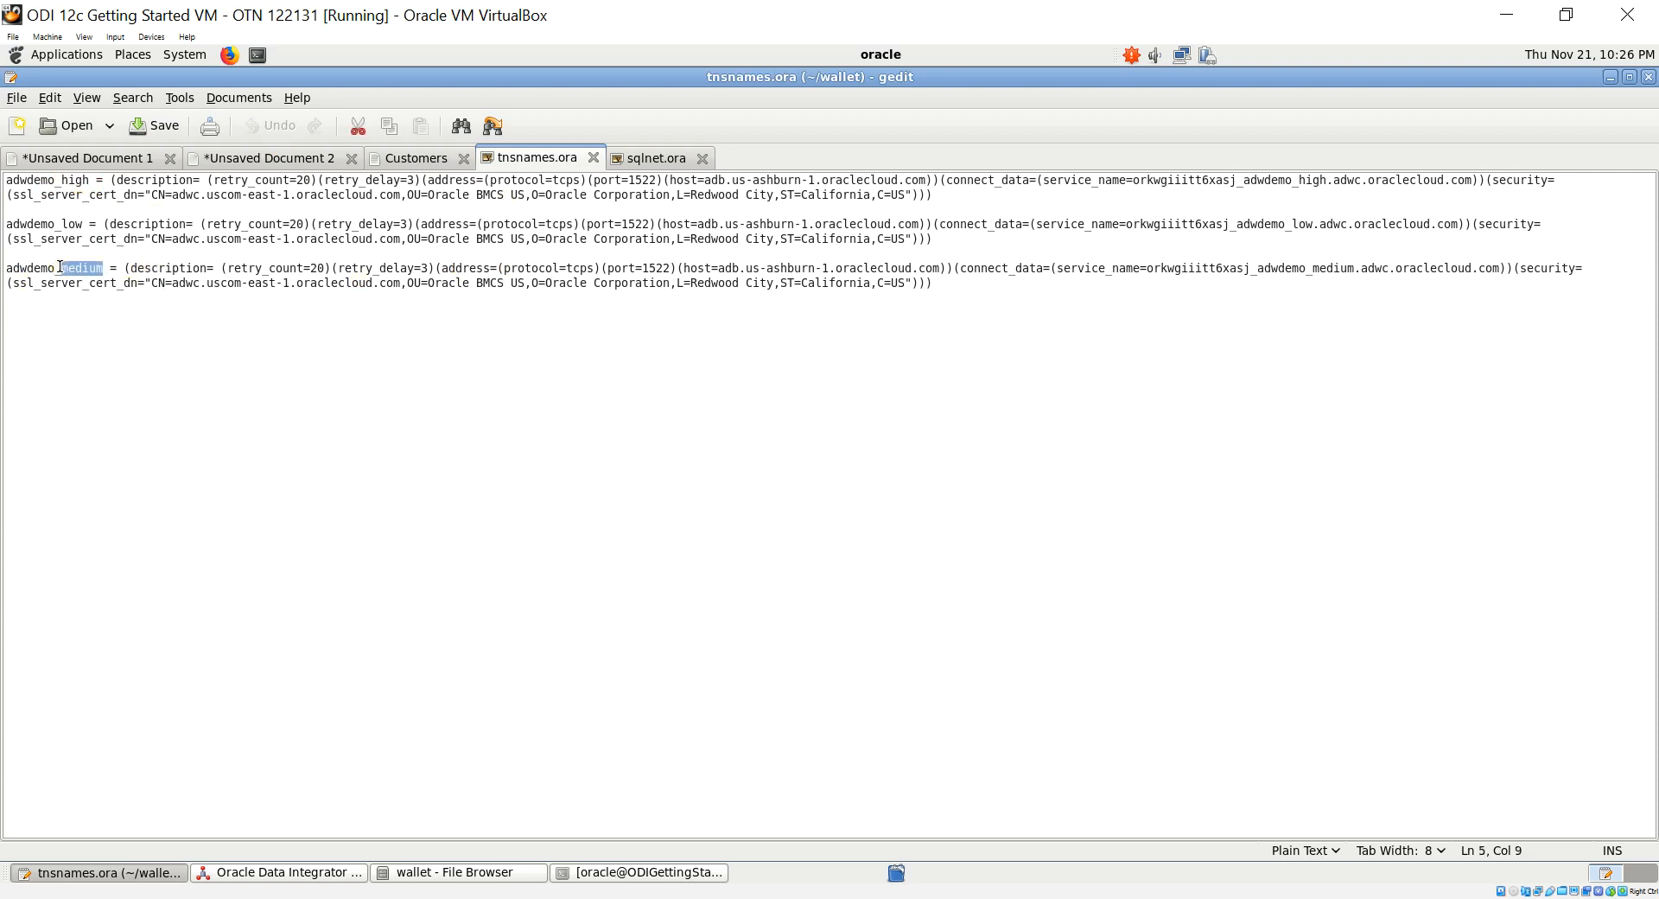
pyautogui.click(126, 268)
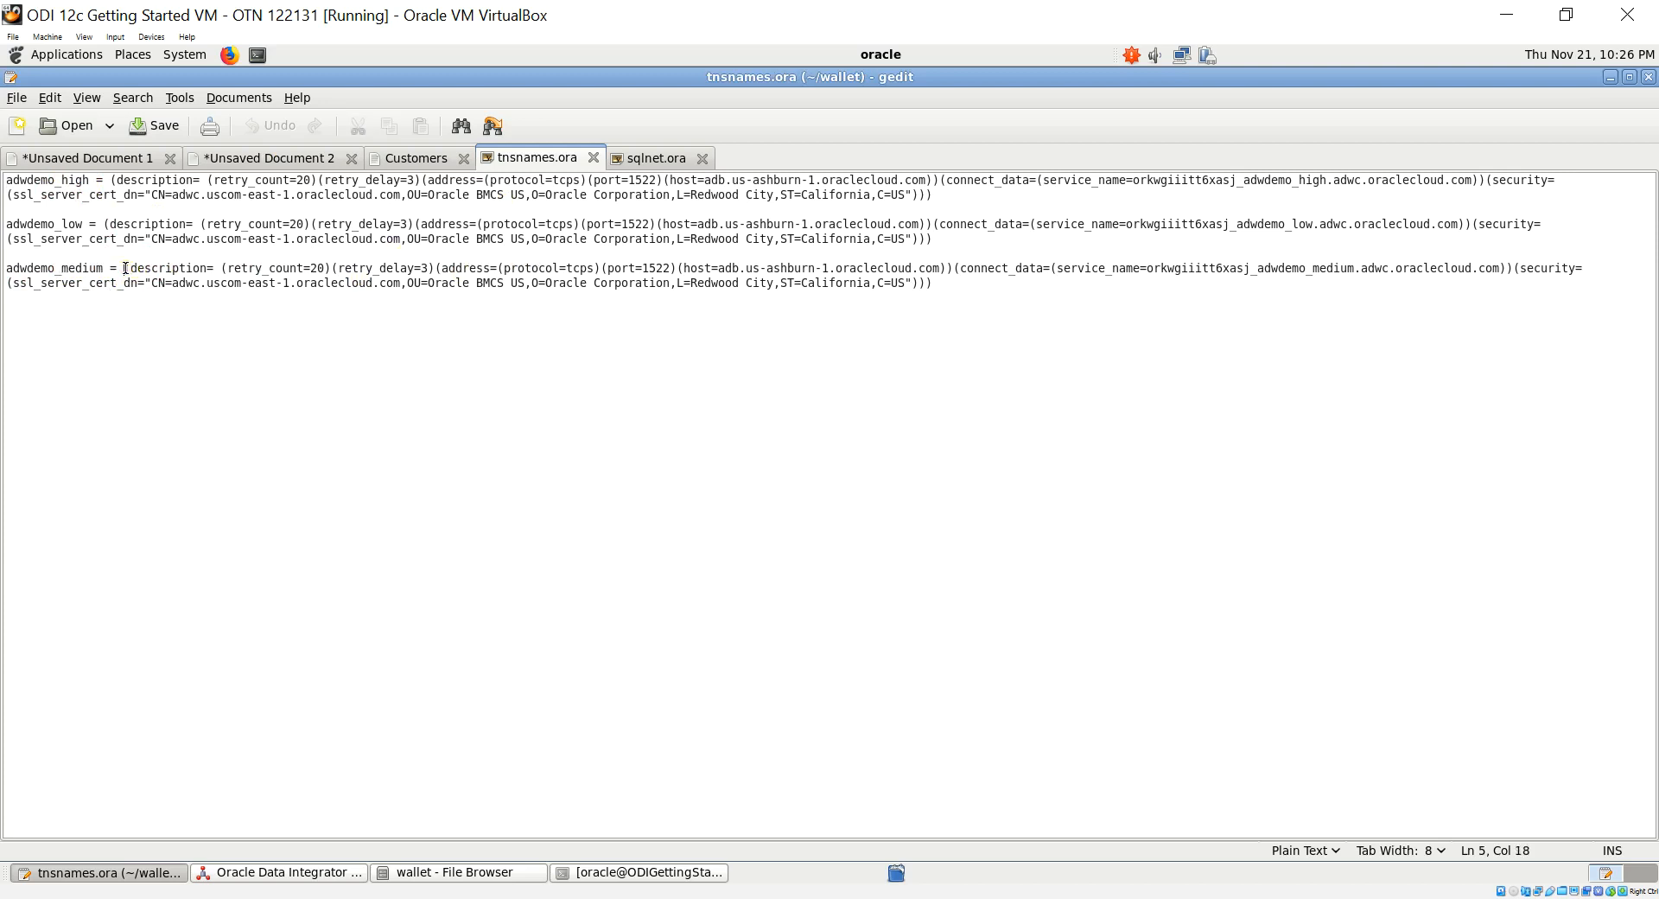
pyautogui.keyDown('shift'); pyautogui.click(953, 285); pyautogui.keyUp('shift')
pyautogui.hotkey('ctrl', 'c')
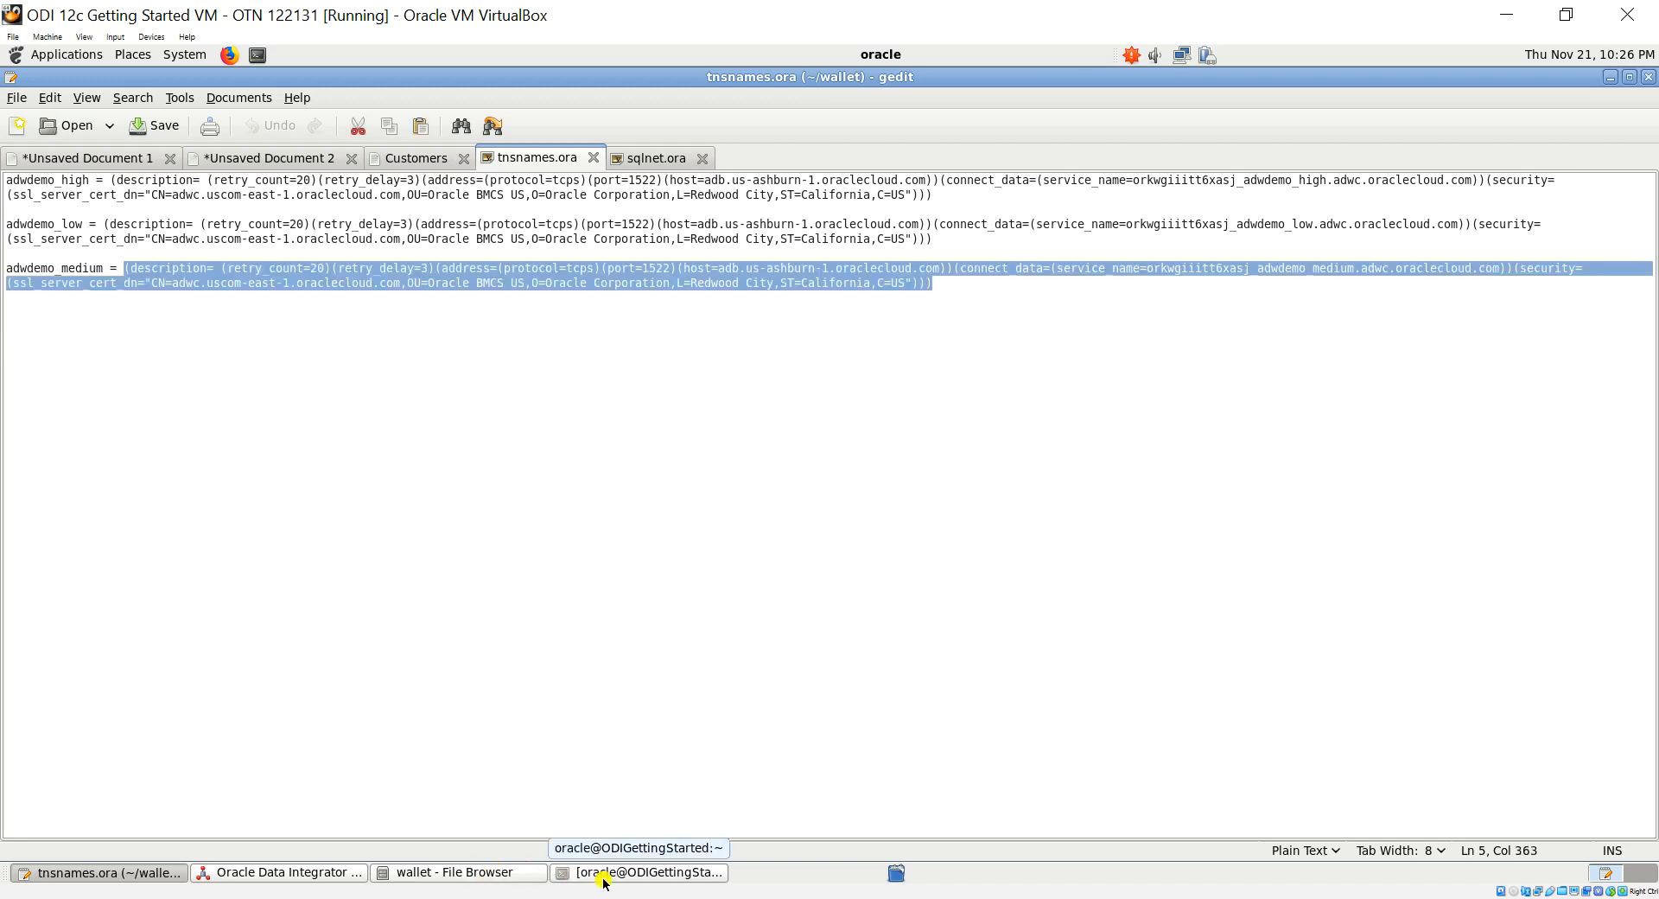
# Replace the host, port and service name placeholders after jdbc:oracle:thin:@ in the JDBC URL with the copied description
pyautogui.click(307, 872)
pyautogui.click(700, 229)
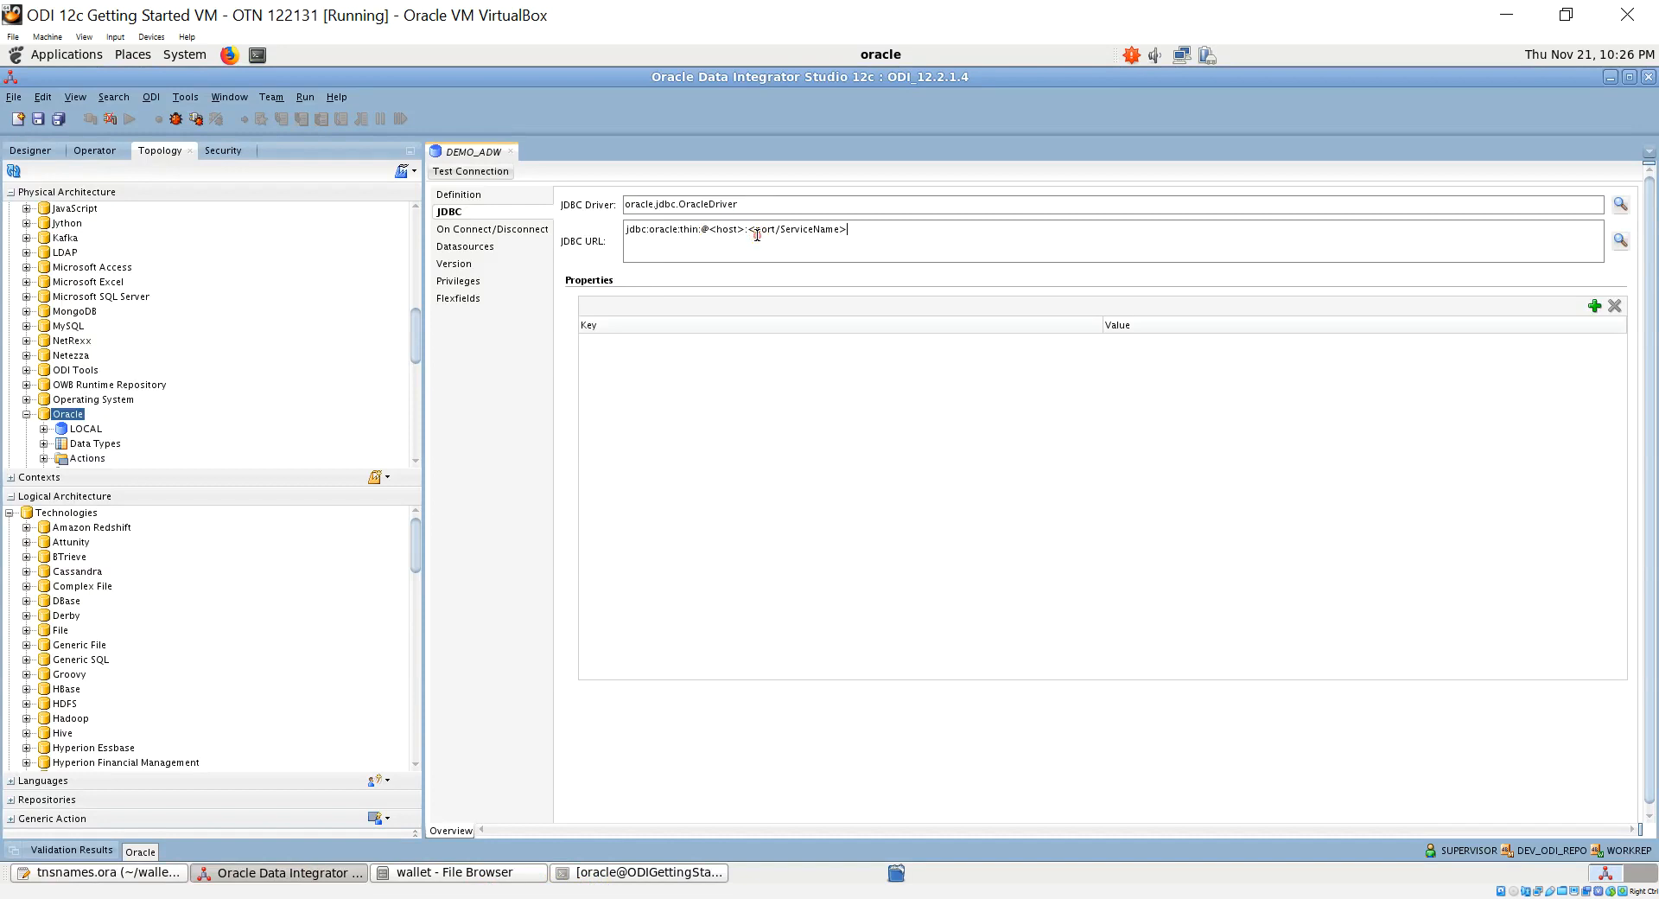
pyautogui.keyDown('shift'); pyautogui.click(856, 231); pyautogui.keyUp('shift')
pyautogui.press('Delete')
pyautogui.hotkey('ctrl', 'v')
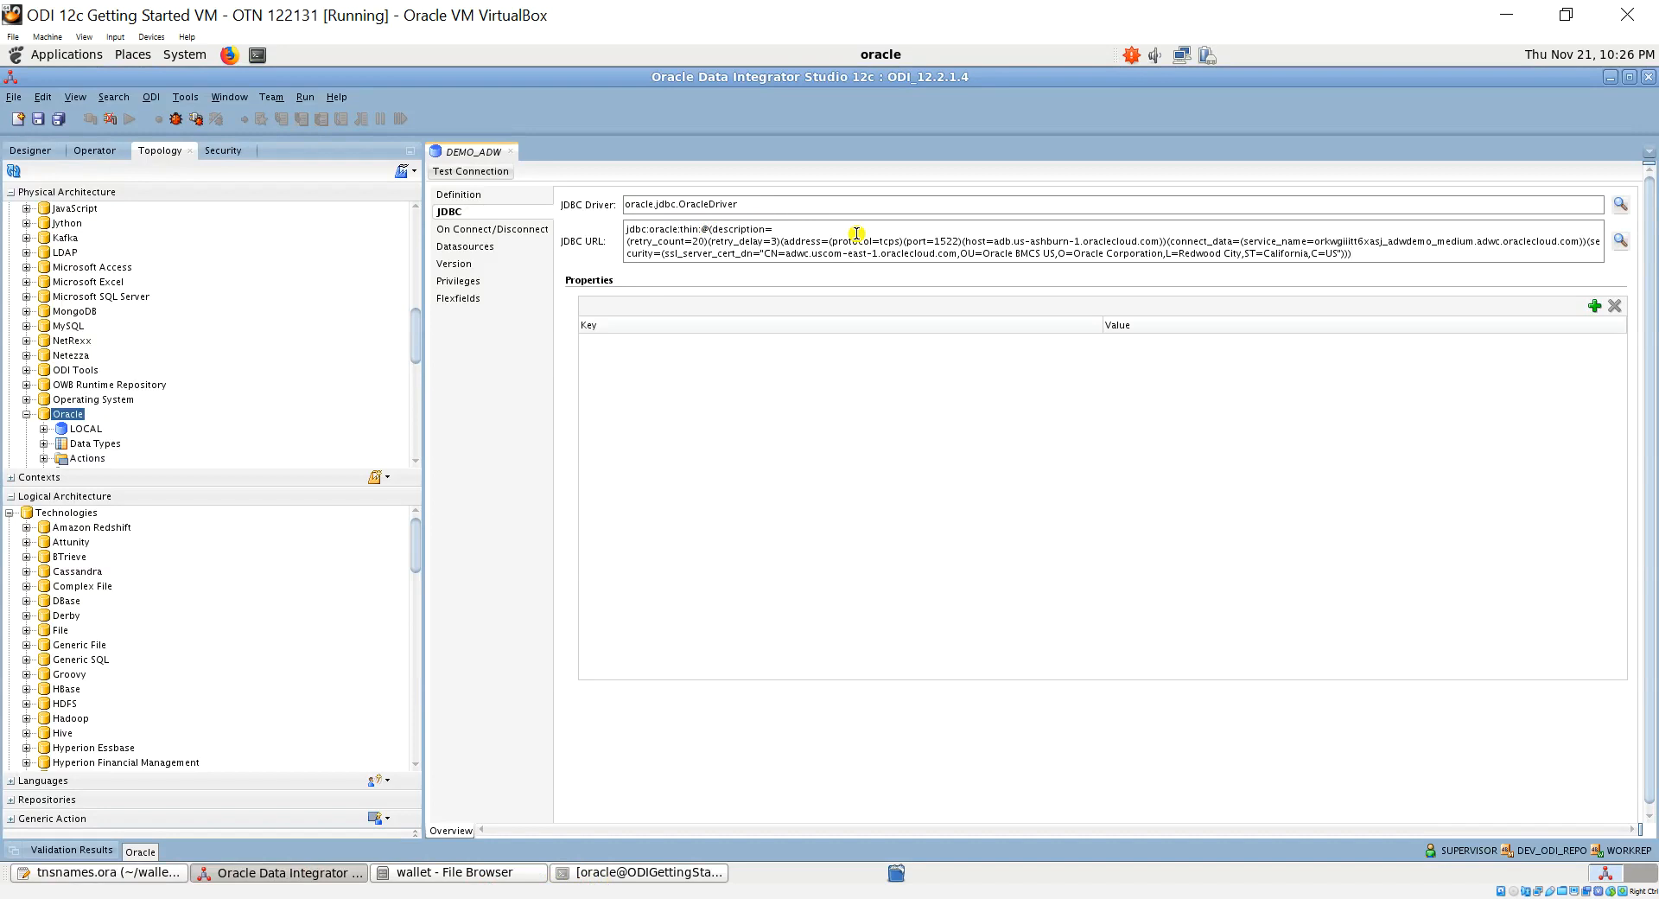
pyautogui.press('Return')
pyautogui.press('BackSpace')
# Save the DEMO_ADW data server and acknowledge the save dialog
pyautogui.click(576, 469)
pyautogui.click(38, 120)
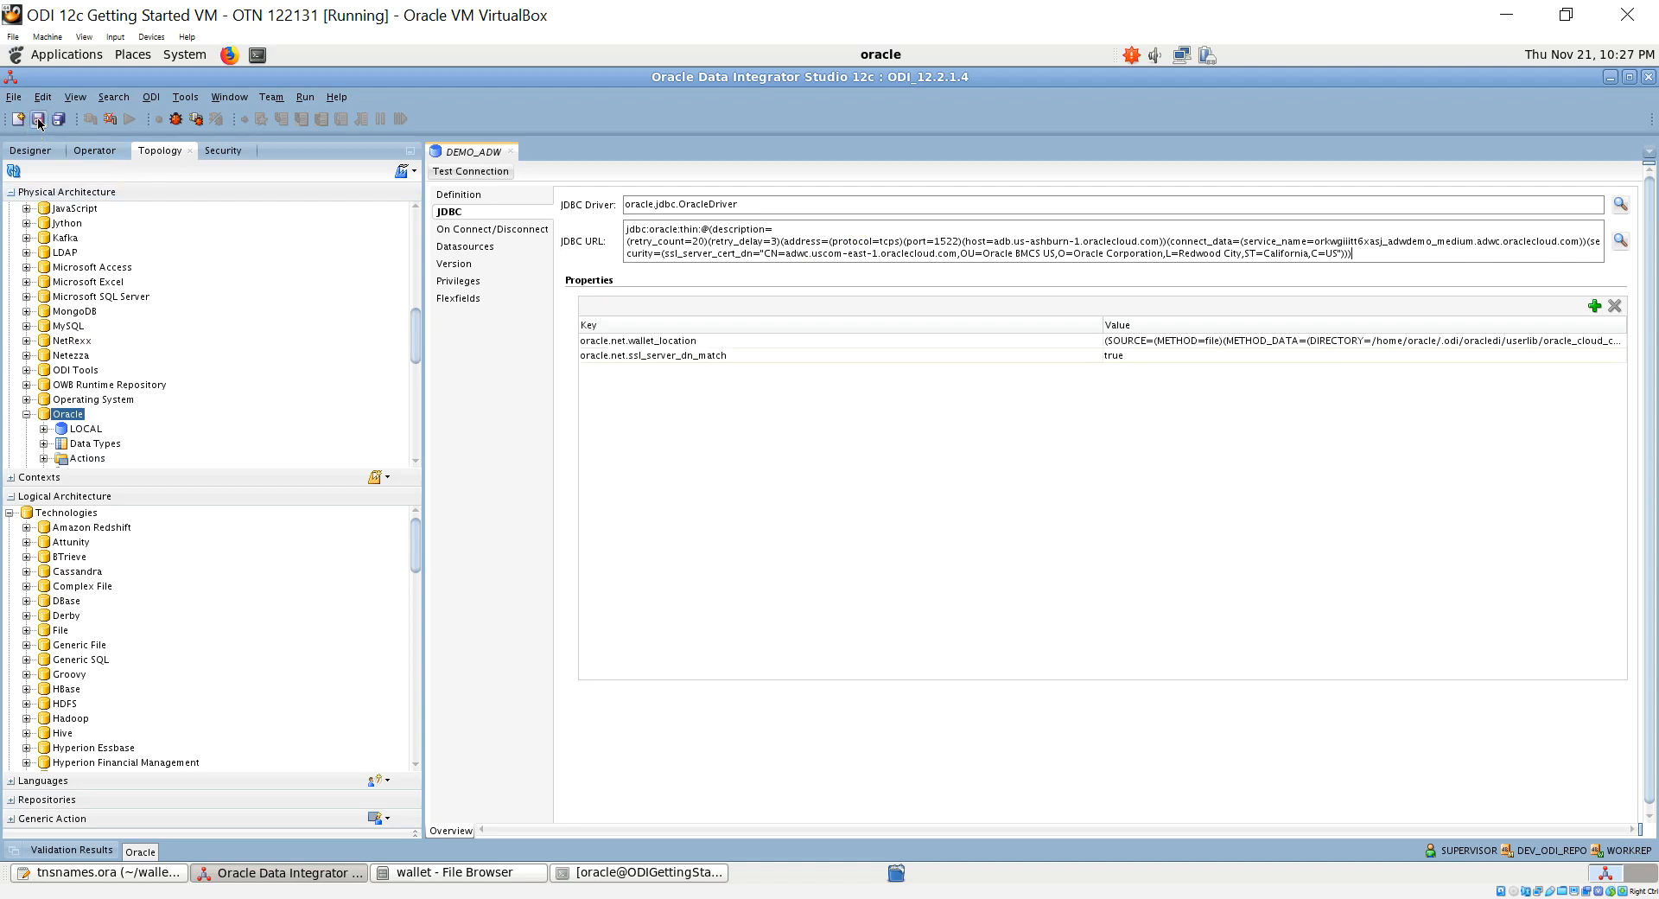
pyautogui.click(961, 503)
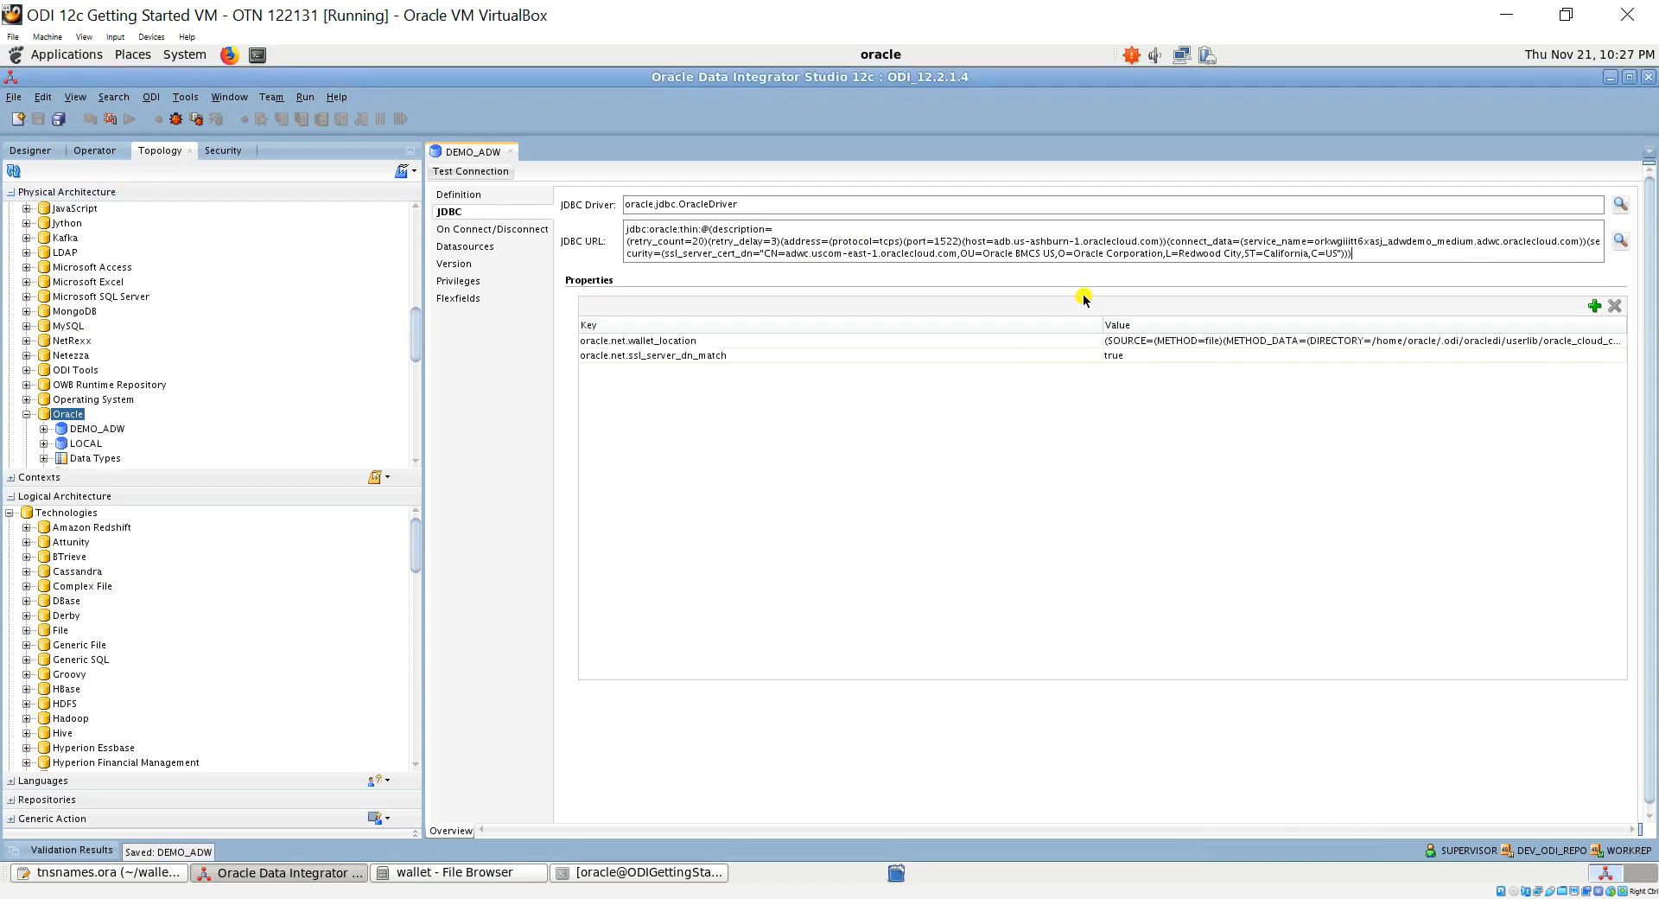
# Widen the Value column of the JDBC properties and copy the wallet folder path /home/oracle/wallet from the file browser
pyautogui.moveTo(1103, 325); pyautogui.dragTo(796, 353)
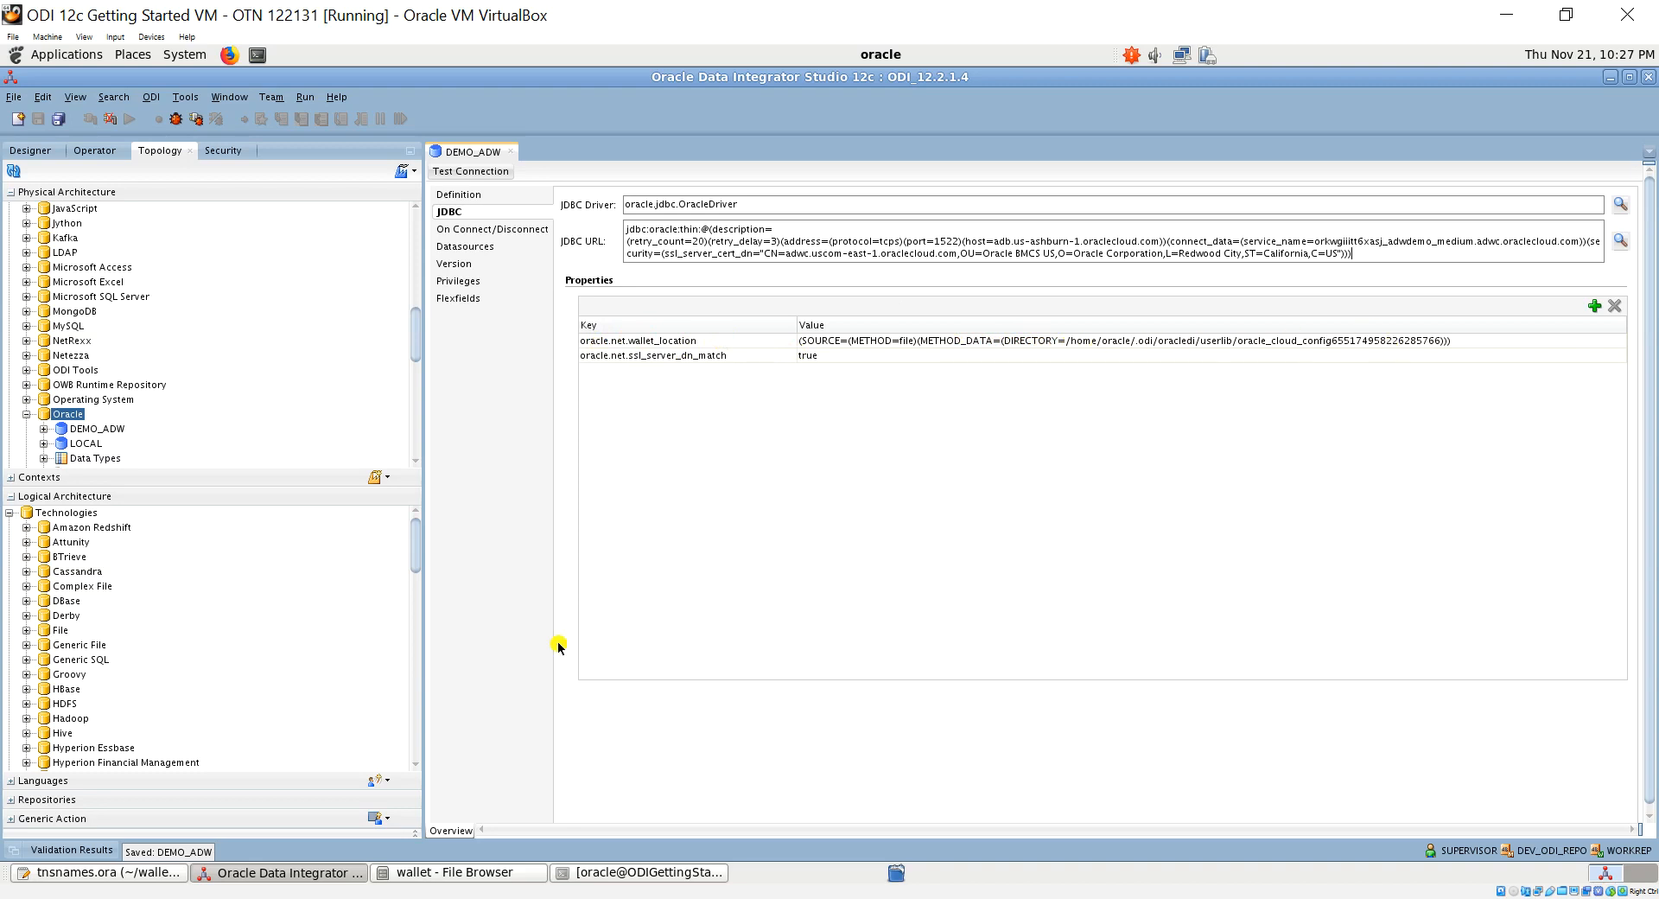
pyautogui.click(431, 875)
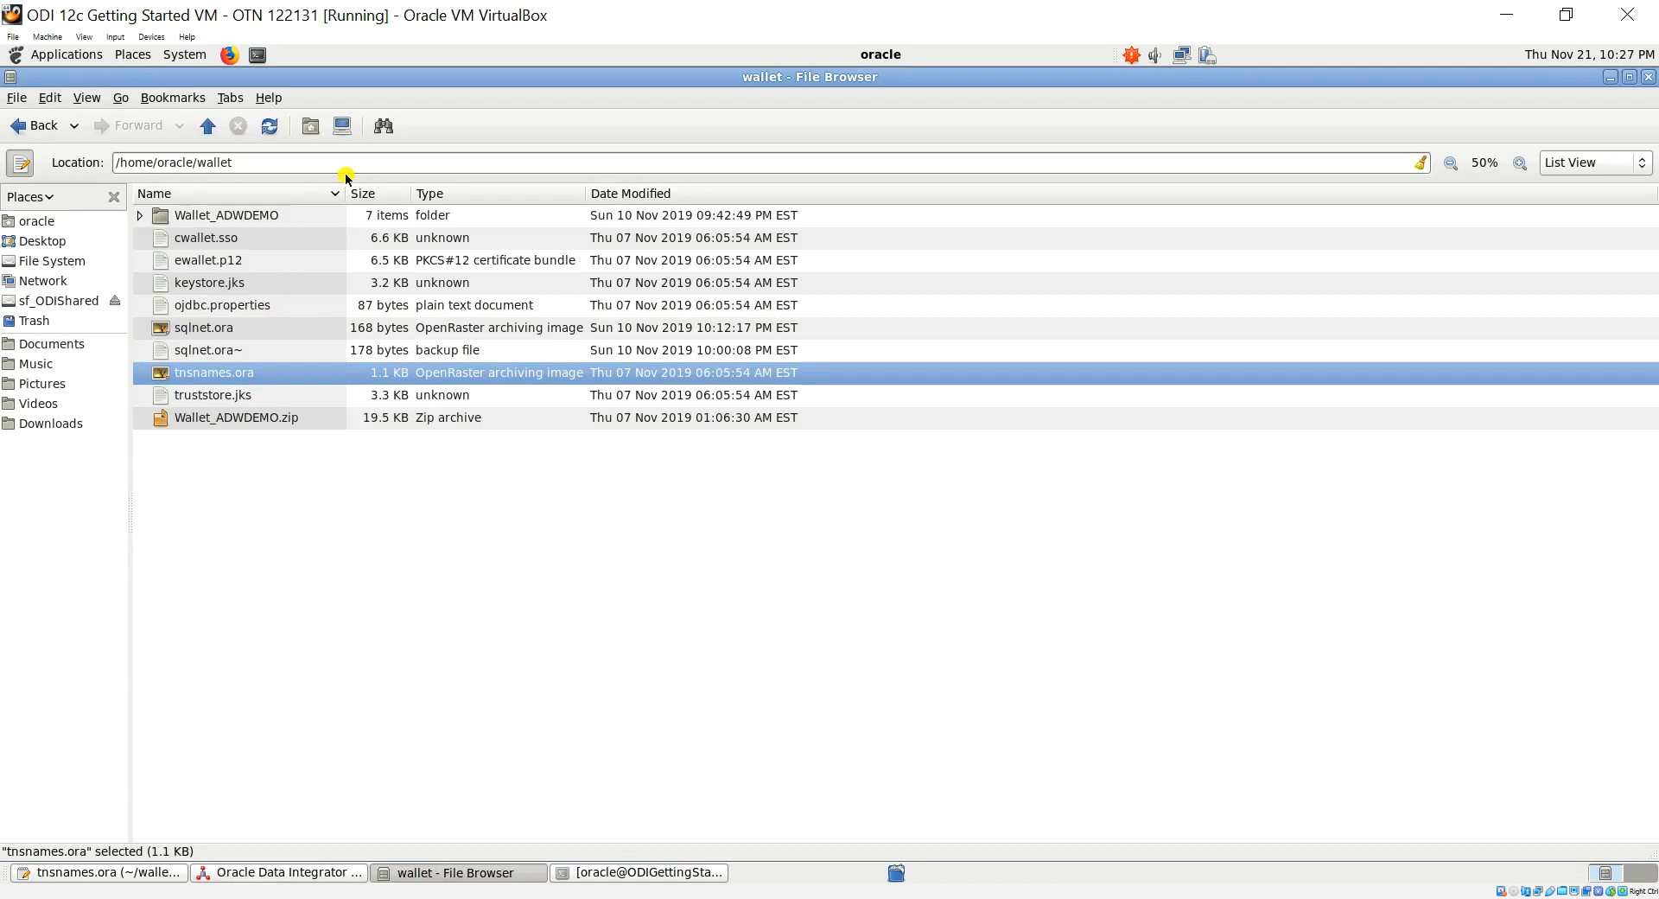
pyautogui.click(176, 156)
pyautogui.hotkey('ctrl', 'c')
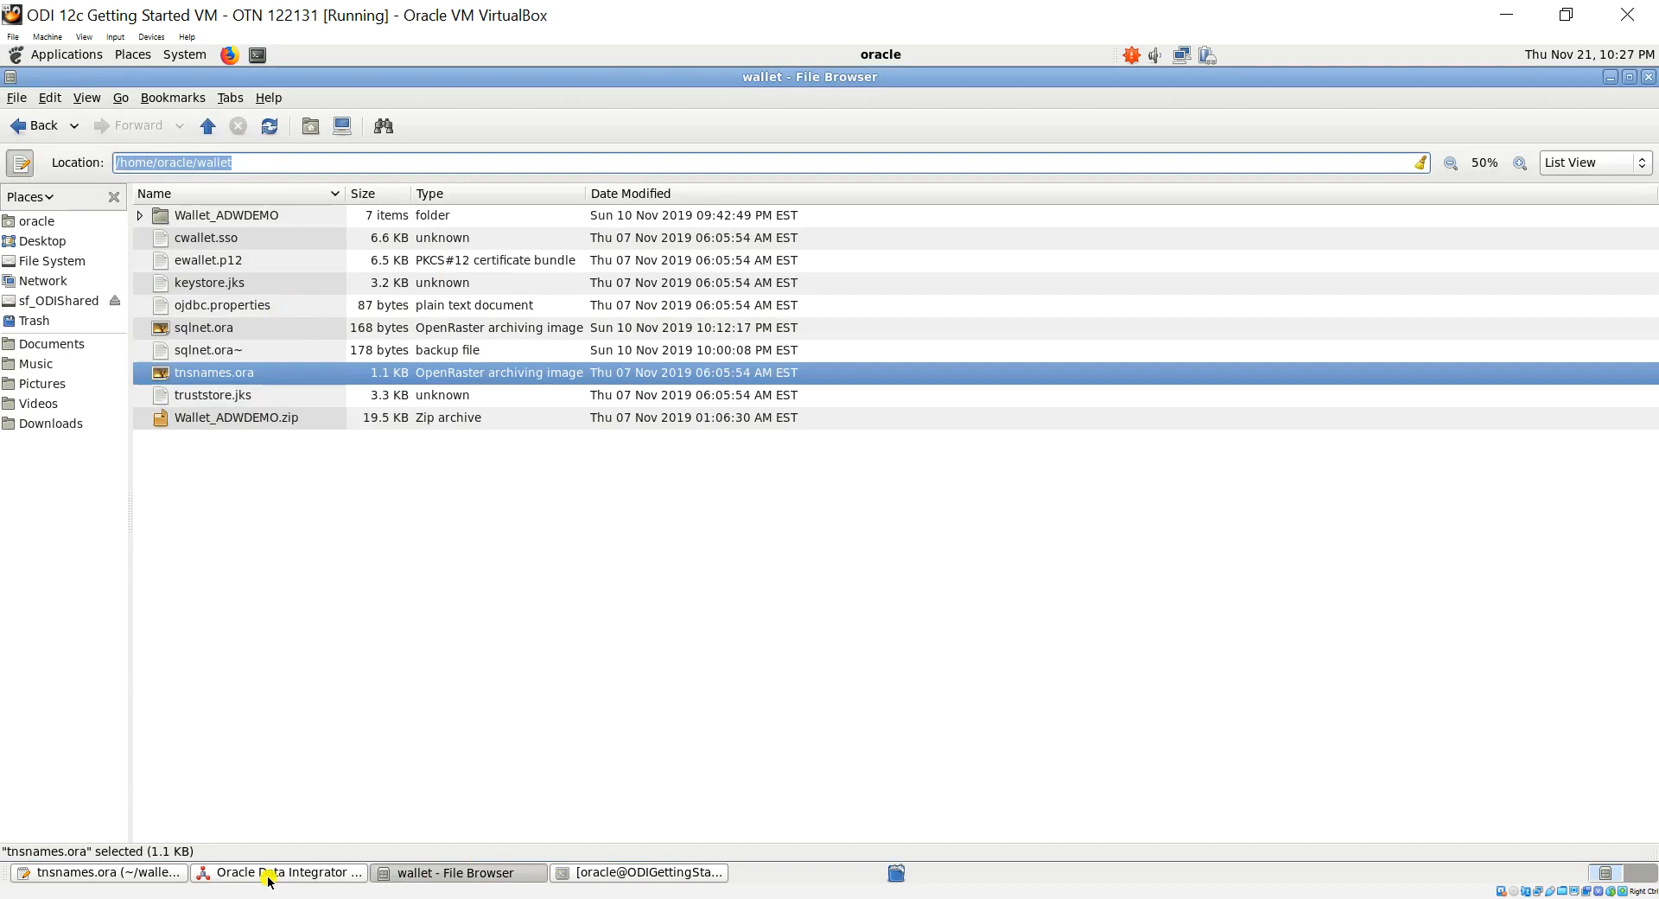
# Replace the directory in the oracle.net.wallet_location value with the copied path /home/oracle/wallet and save the DEMO_ADW data server
pyautogui.click(196, 872)
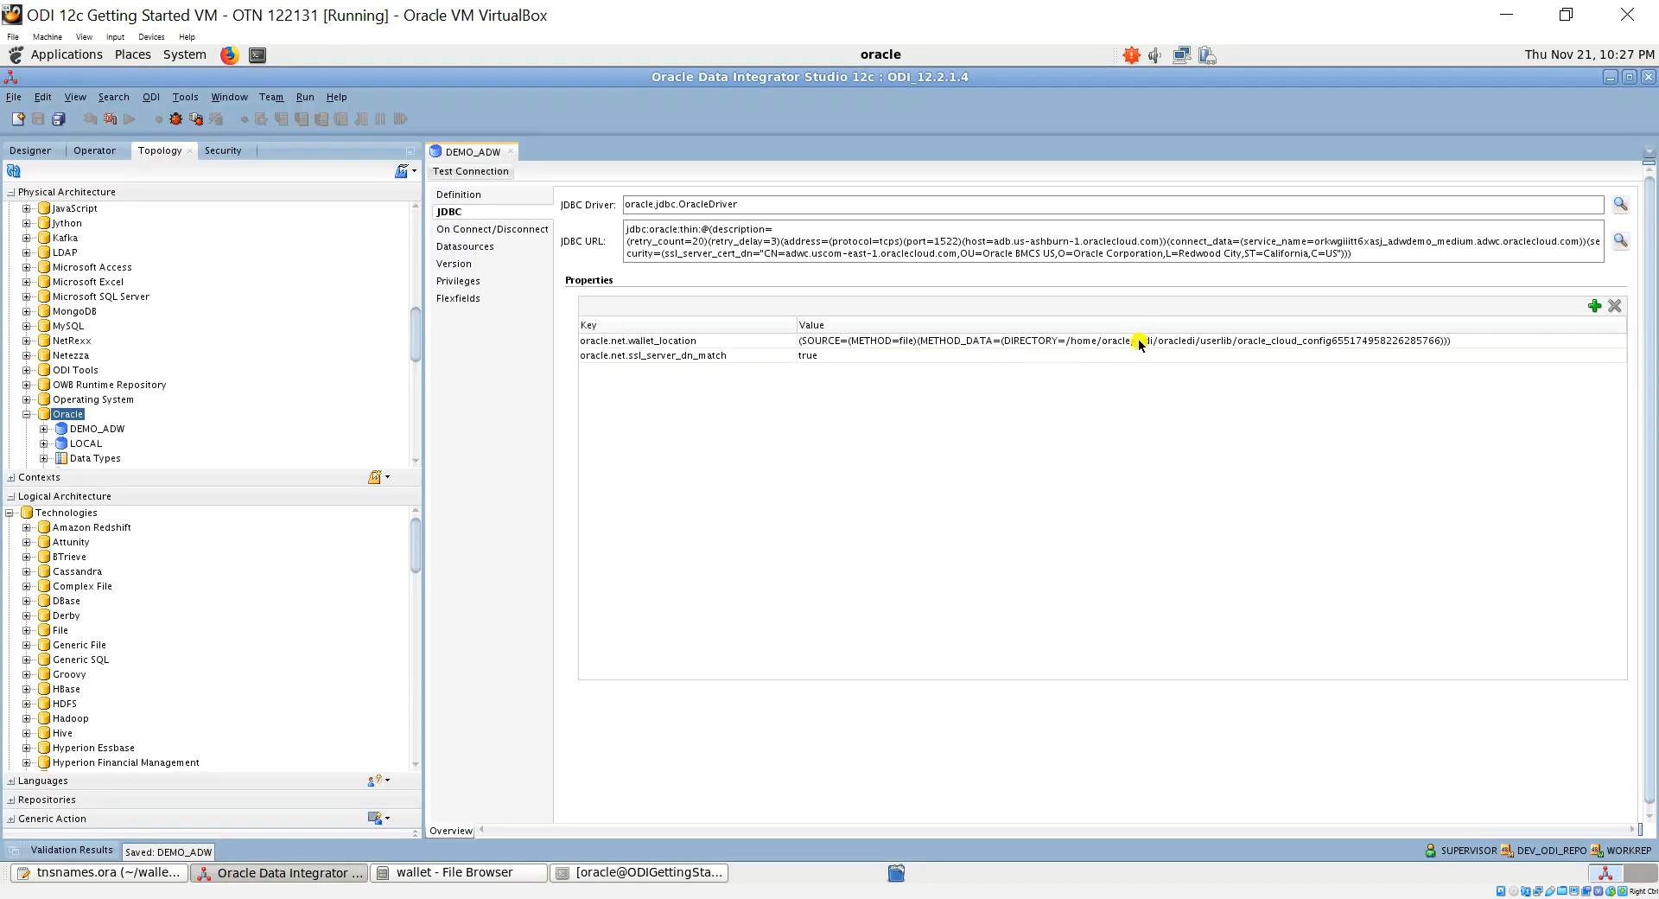
pyautogui.click(1129, 342)
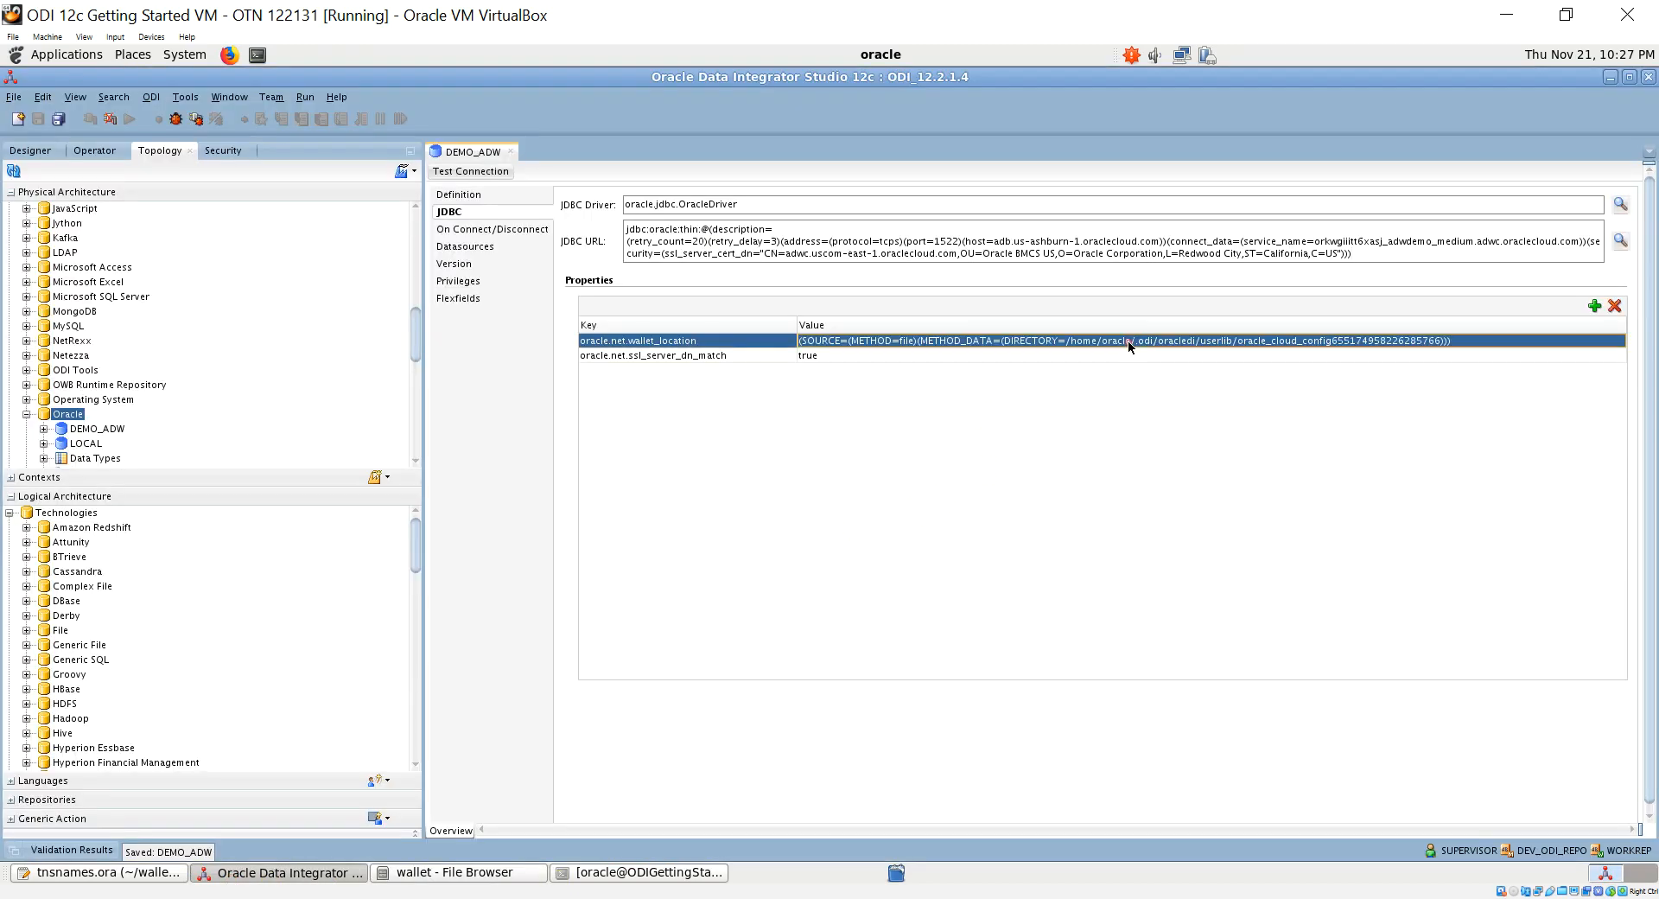
pyautogui.click(1070, 340)
pyautogui.click(1068, 343)
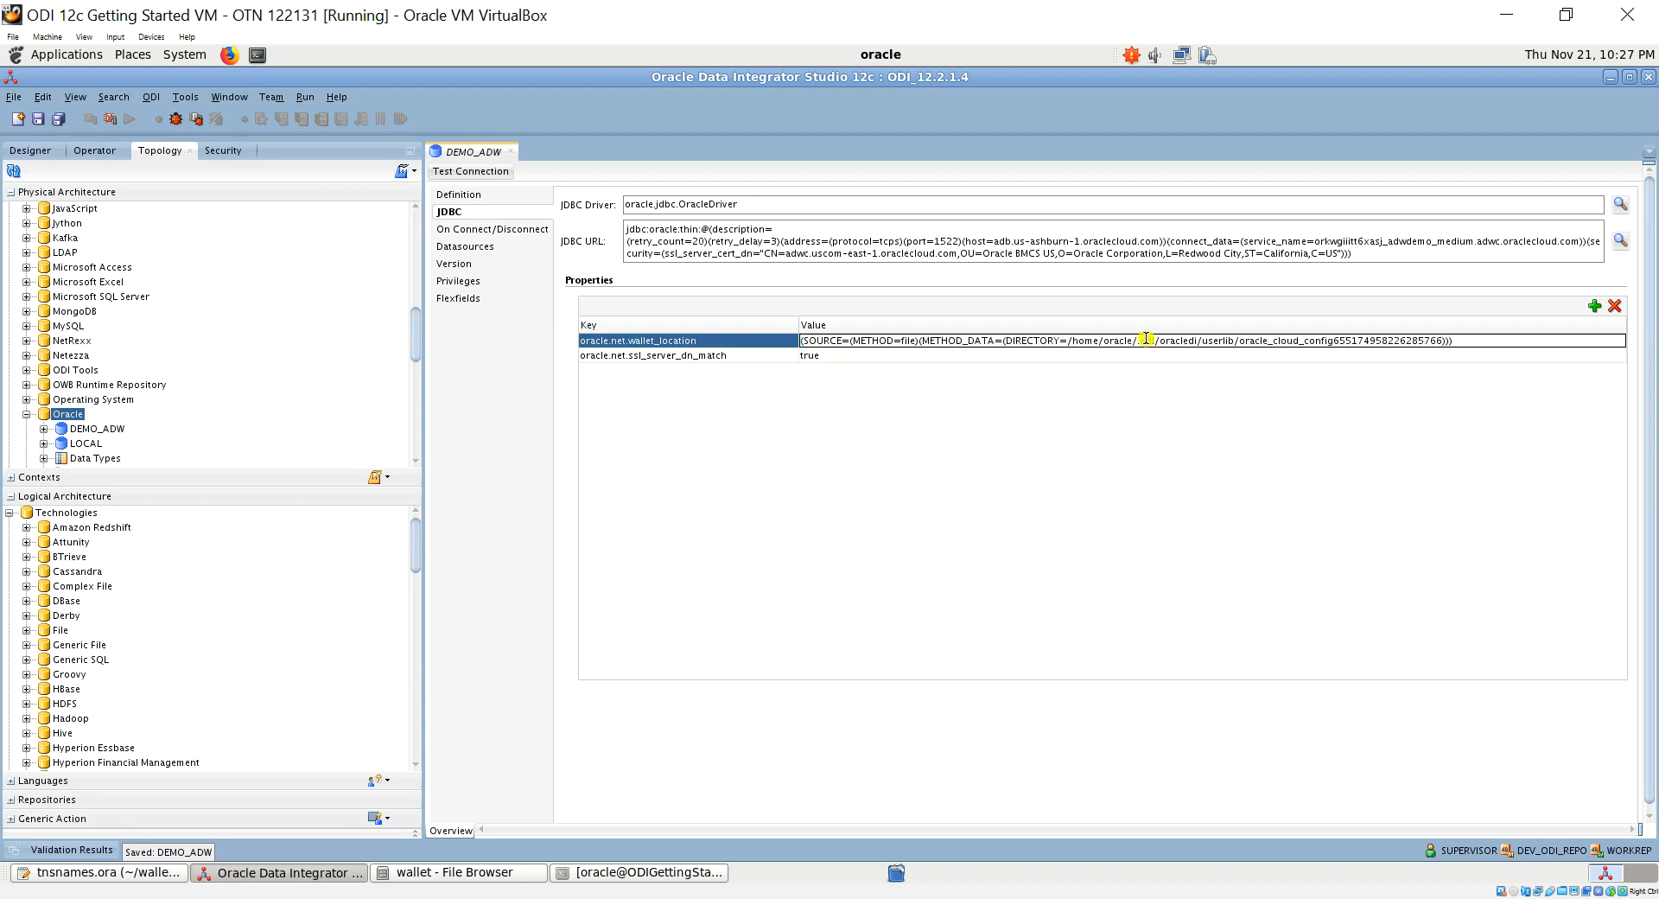
pyautogui.keyDown('shift'); pyautogui.click(1443, 340); pyautogui.keyUp('shift')
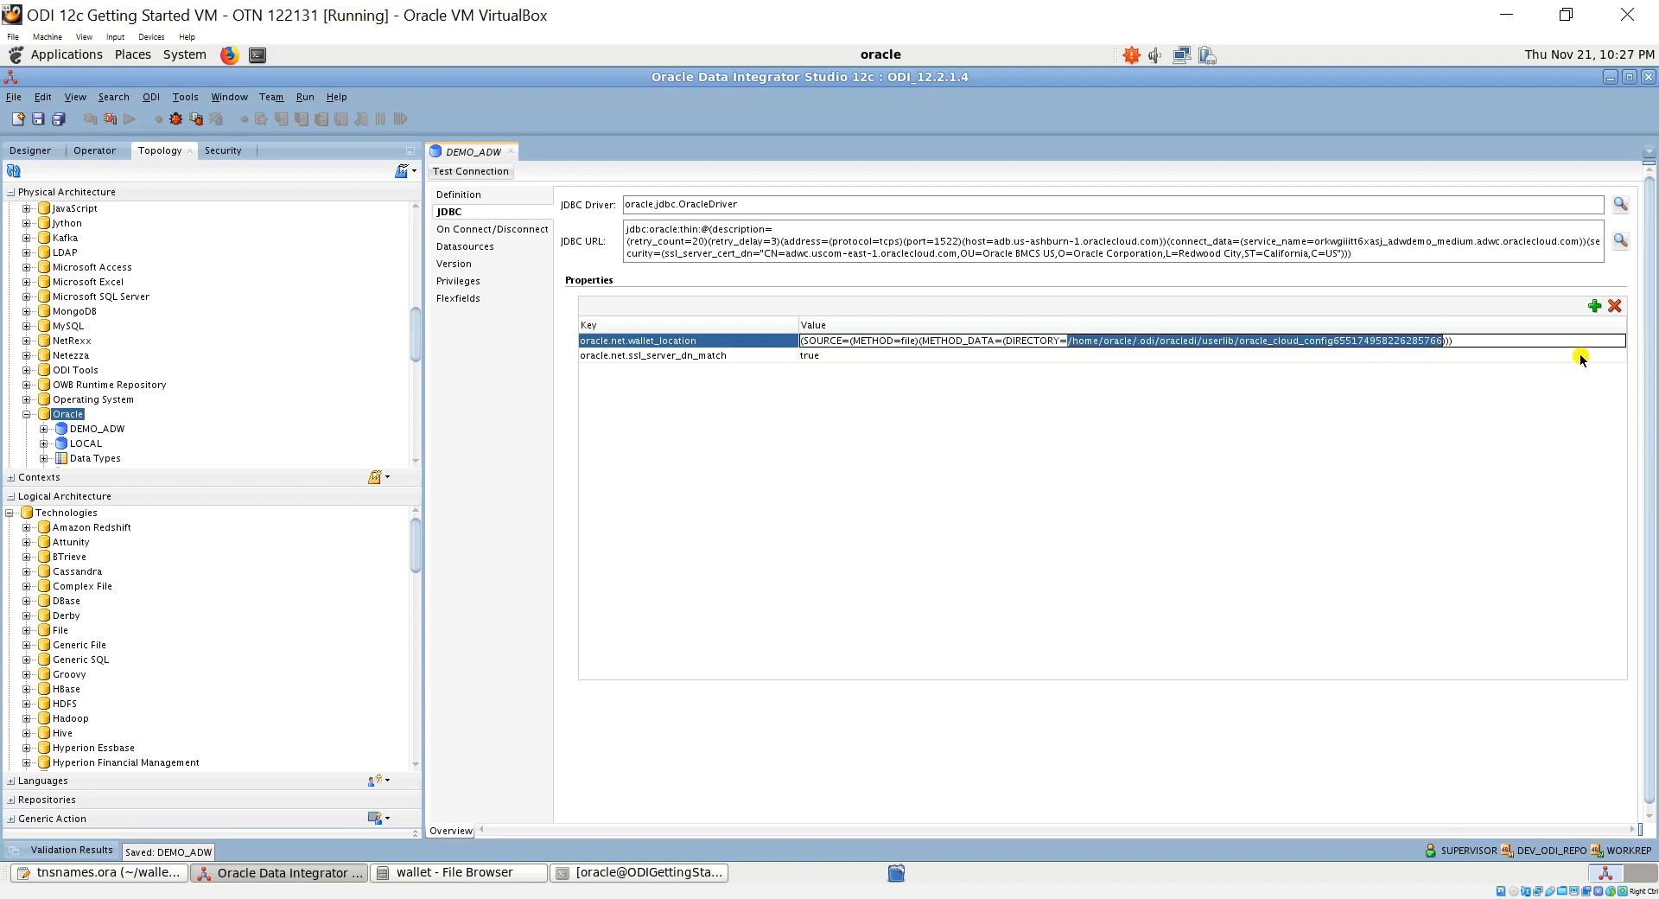
pyautogui.hotkey('ctrl', 'v')
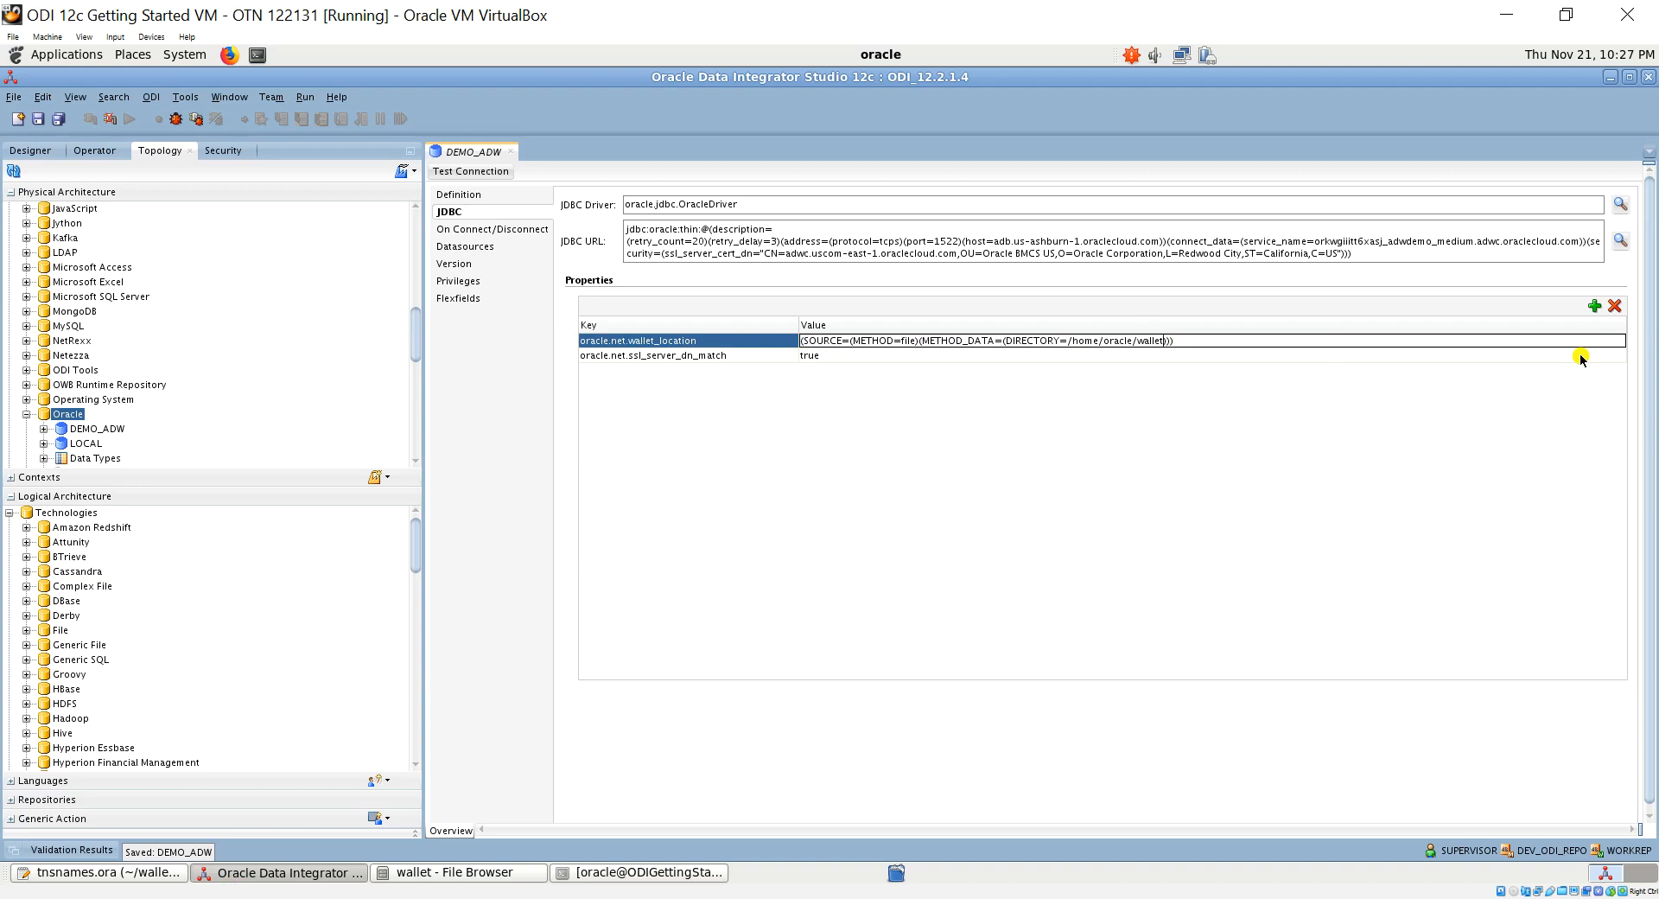
pyautogui.press('Return')
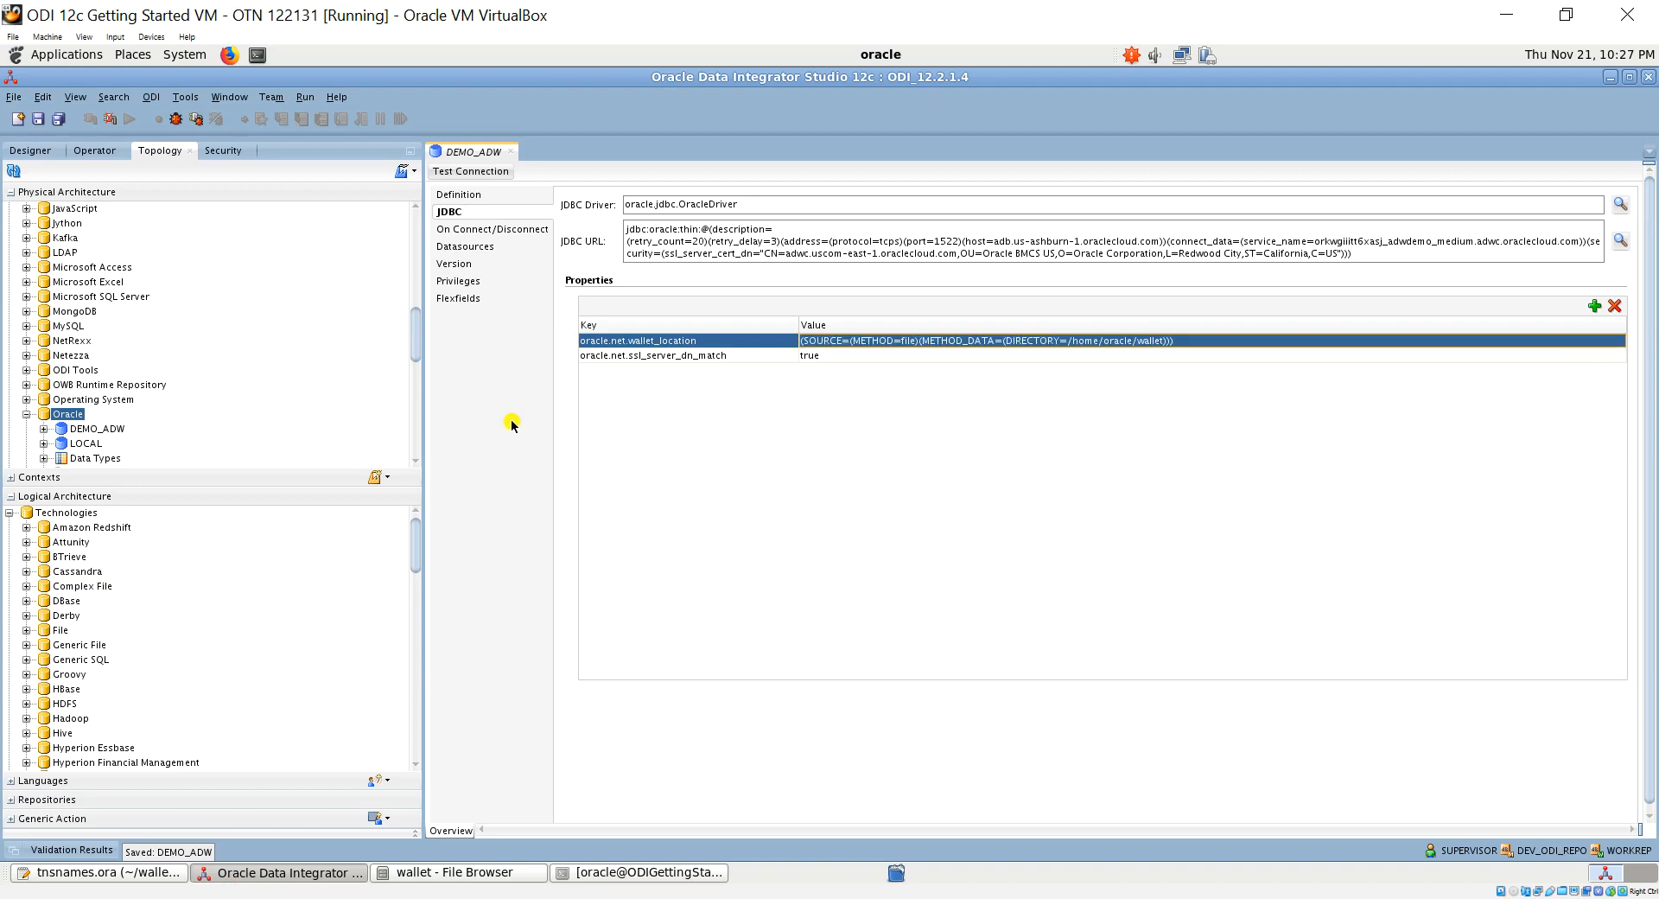
pyautogui.click(37, 119)
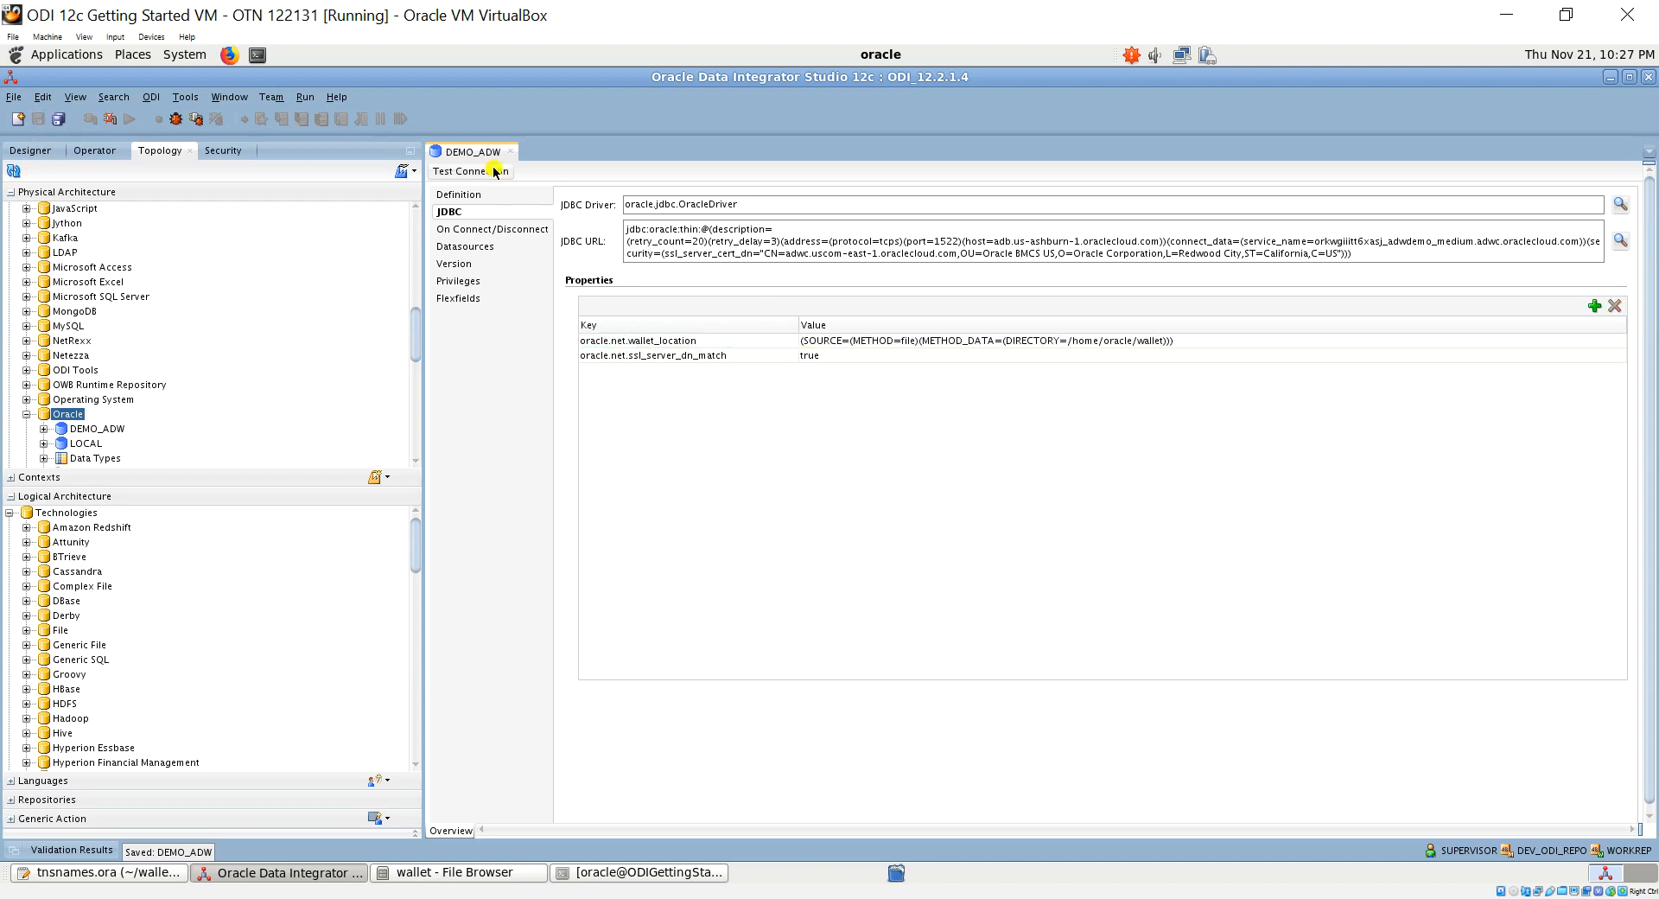
# Test the DEMO_ADW connection with the Local (No Agent) physical agent and dismiss the result message
pyautogui.click(459, 172)
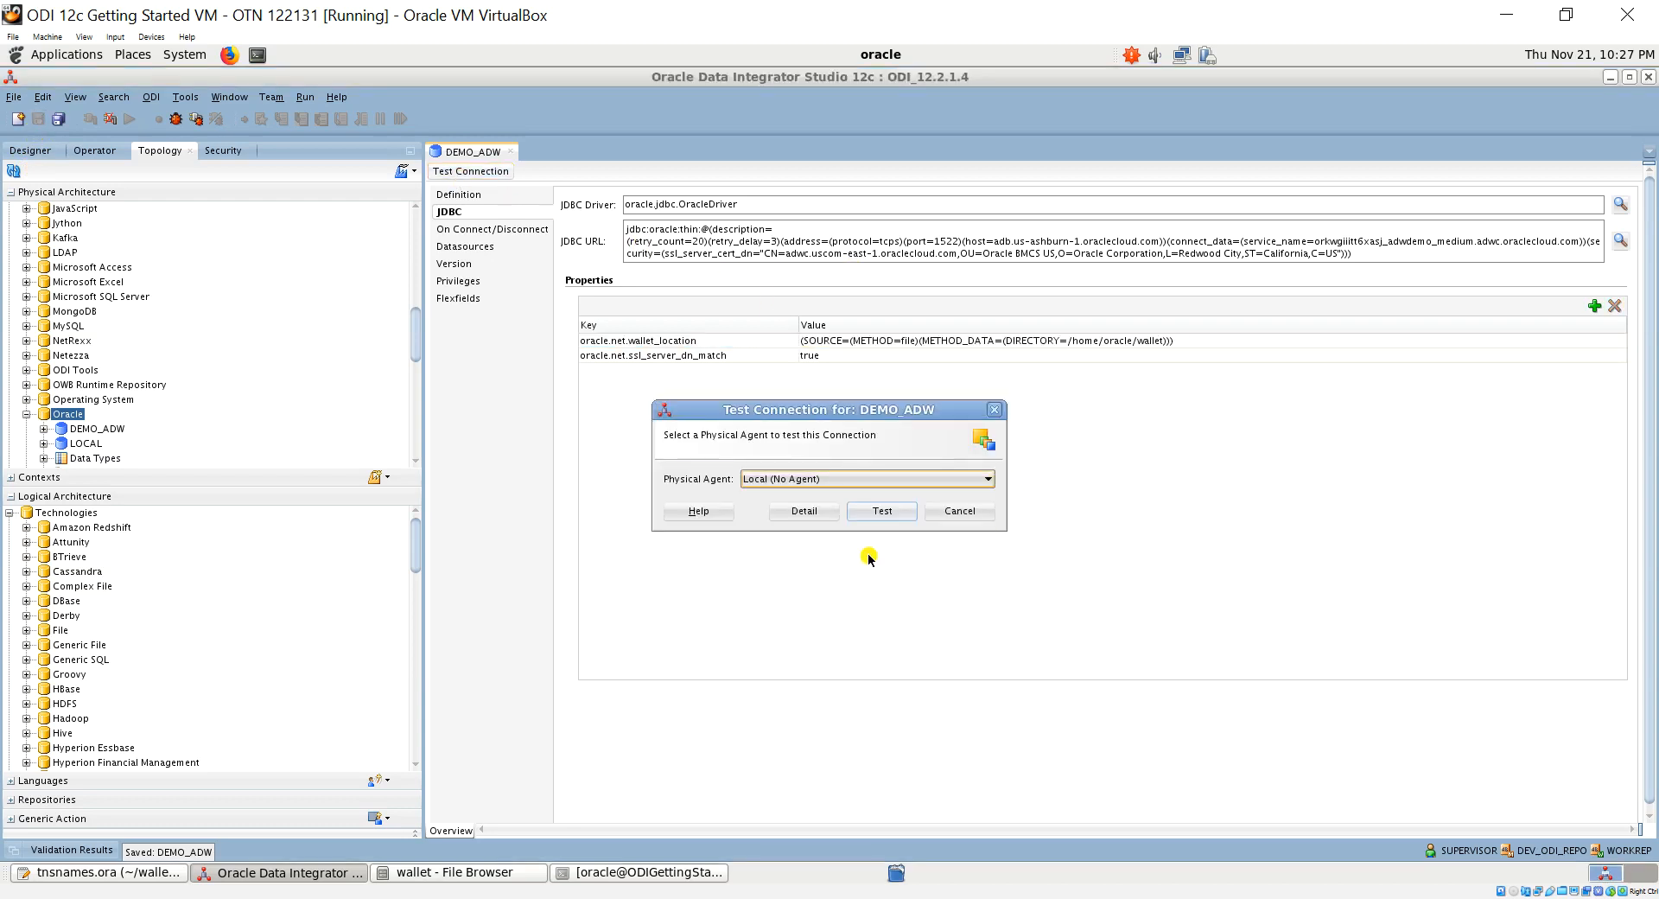
pyautogui.click(893, 511)
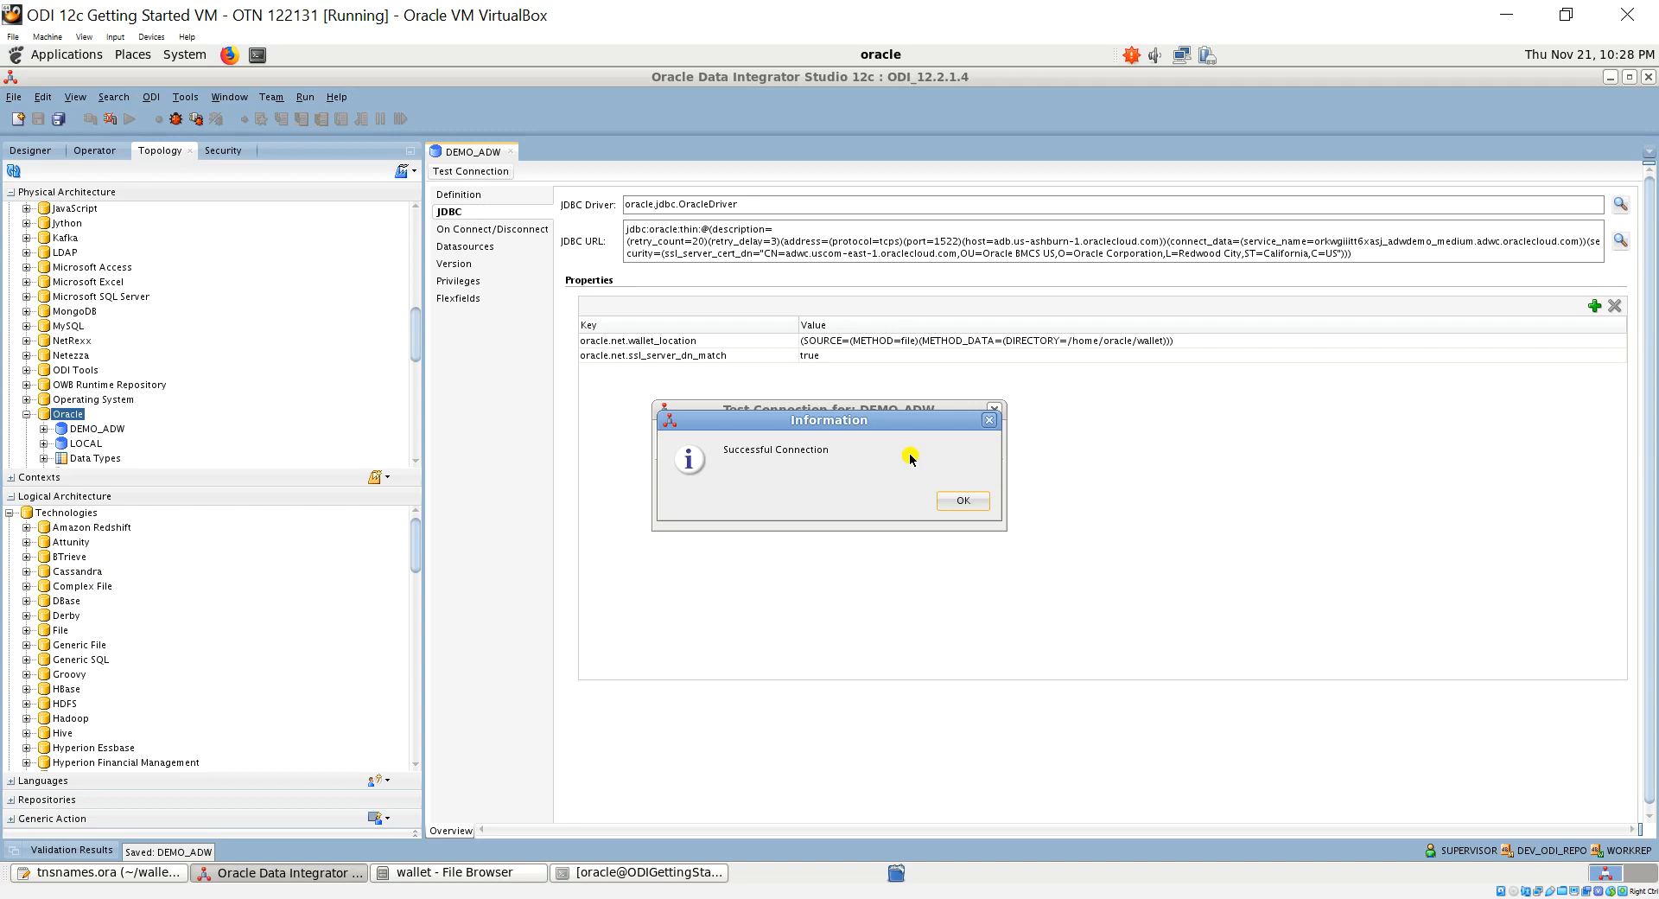
pyautogui.click(968, 501)
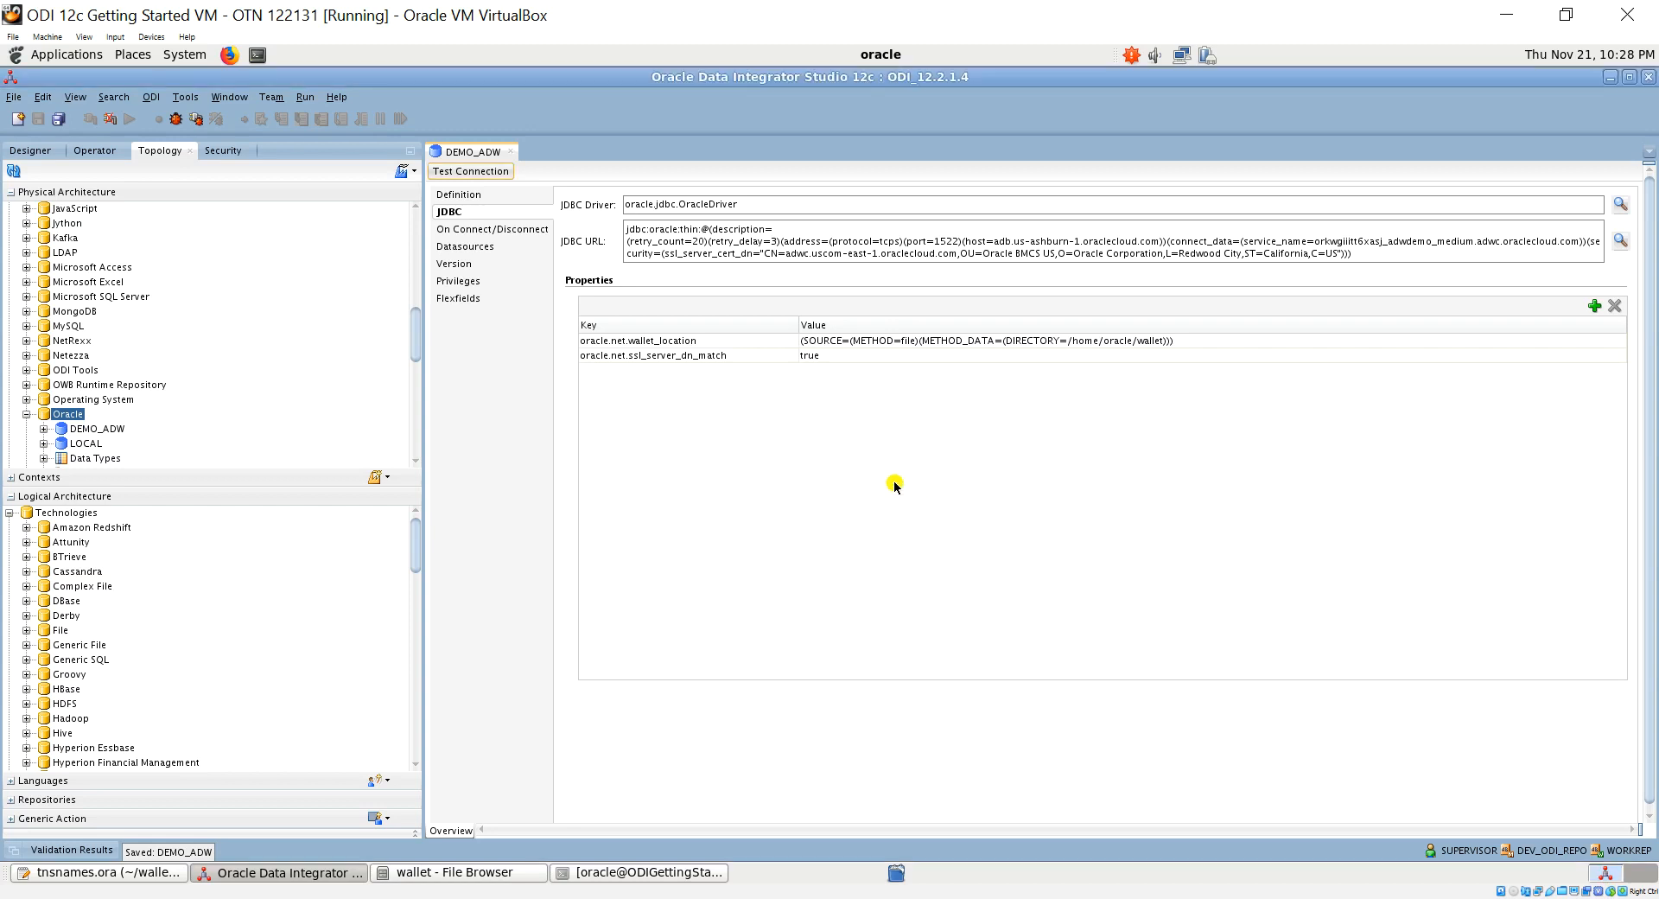
# Create a physical schema under the DEMO_ADW data server with ADW_USER as both schema and work schema, and save it
pyautogui.rightClick(106, 430)
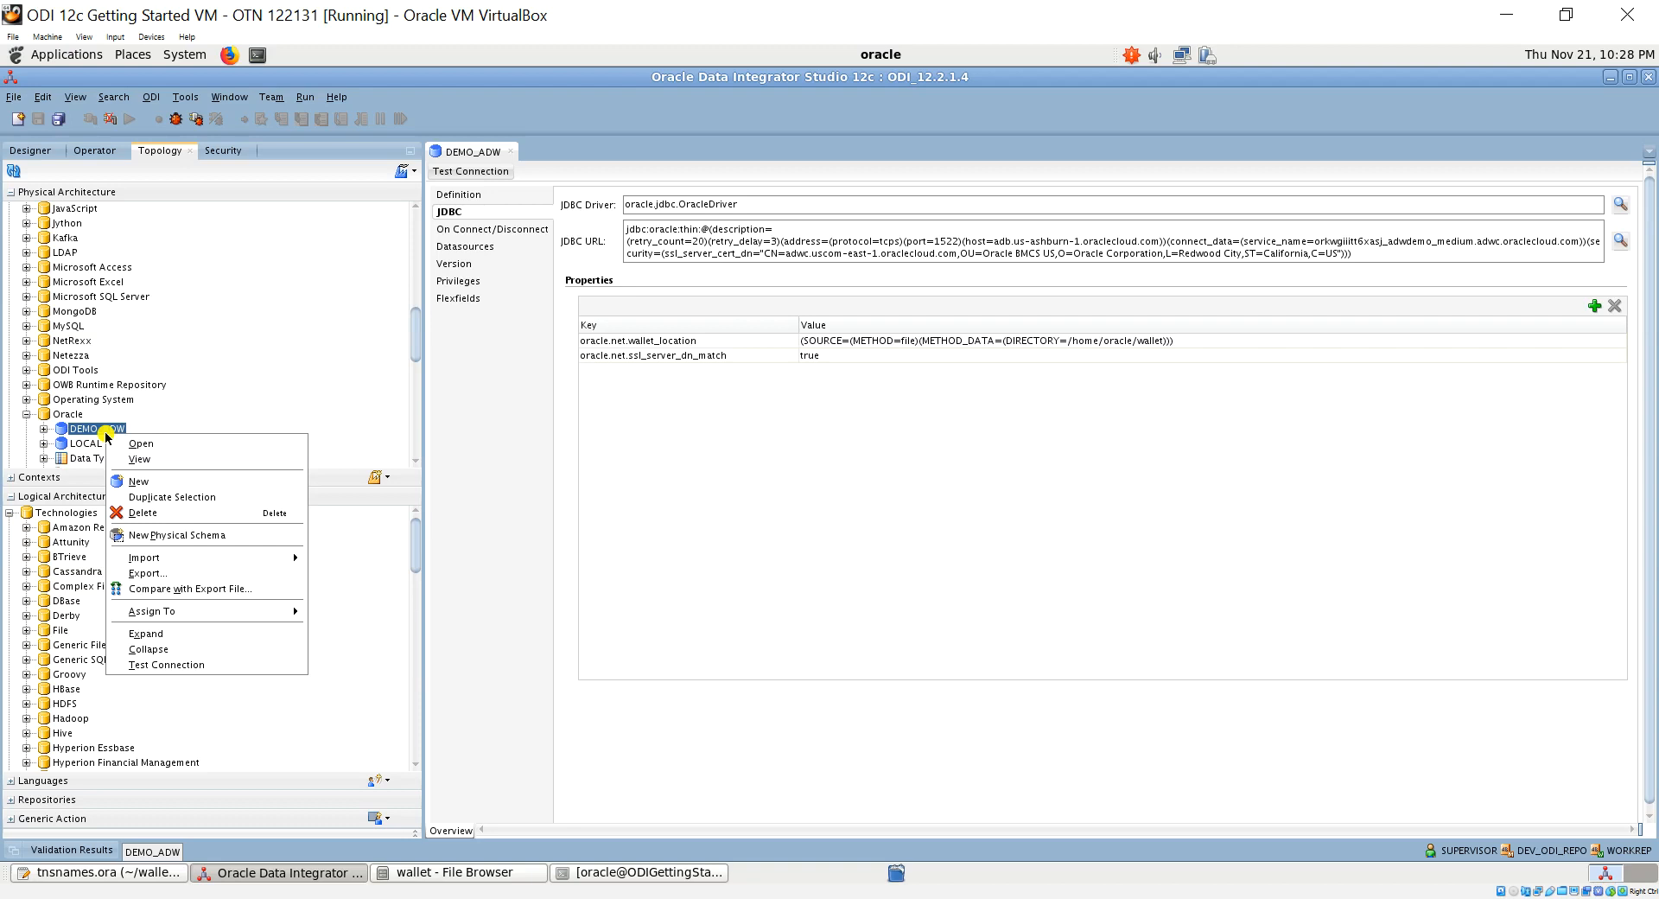
pyautogui.click(209, 536)
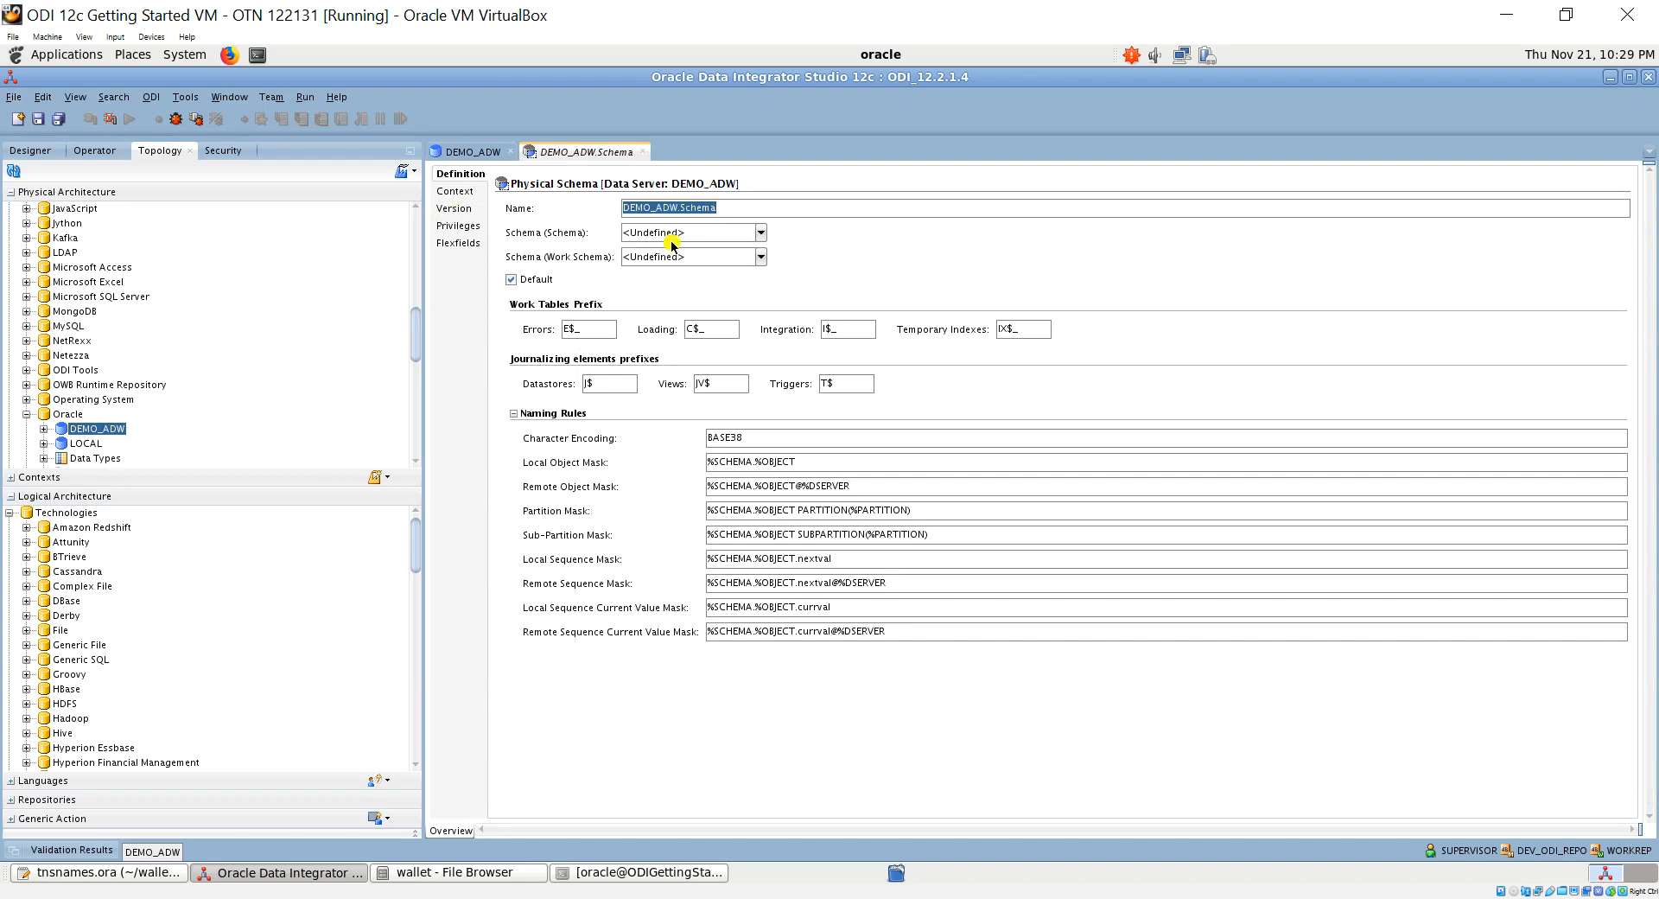
pyautogui.click(707, 233)
pyautogui.click(707, 232)
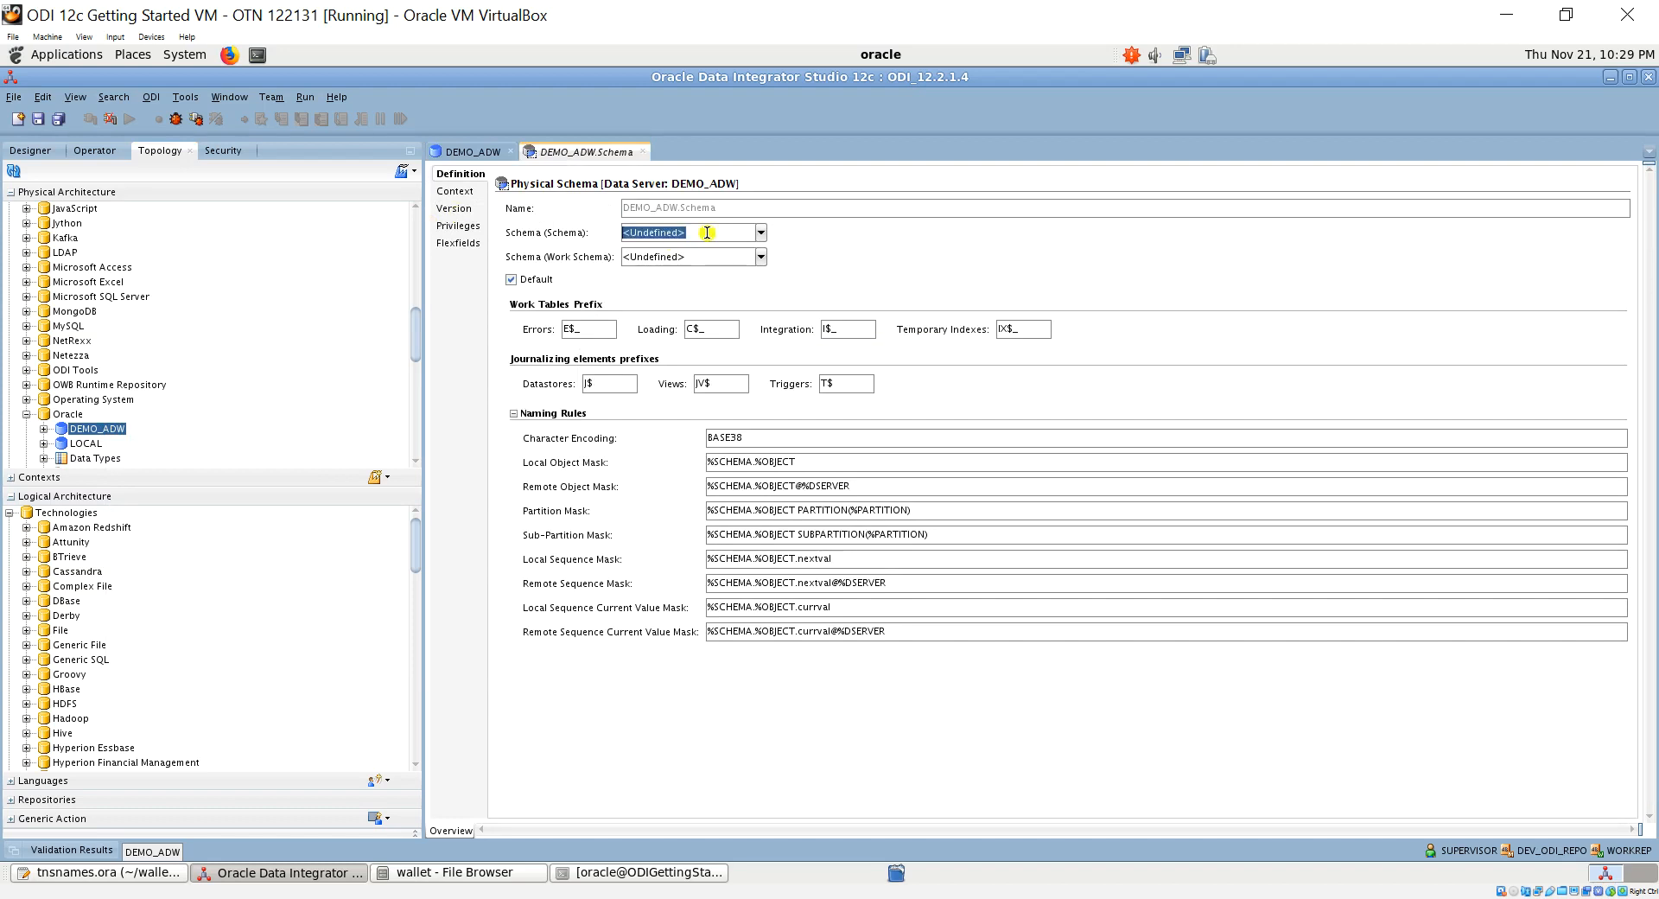
pyautogui.write('ADW_USER')
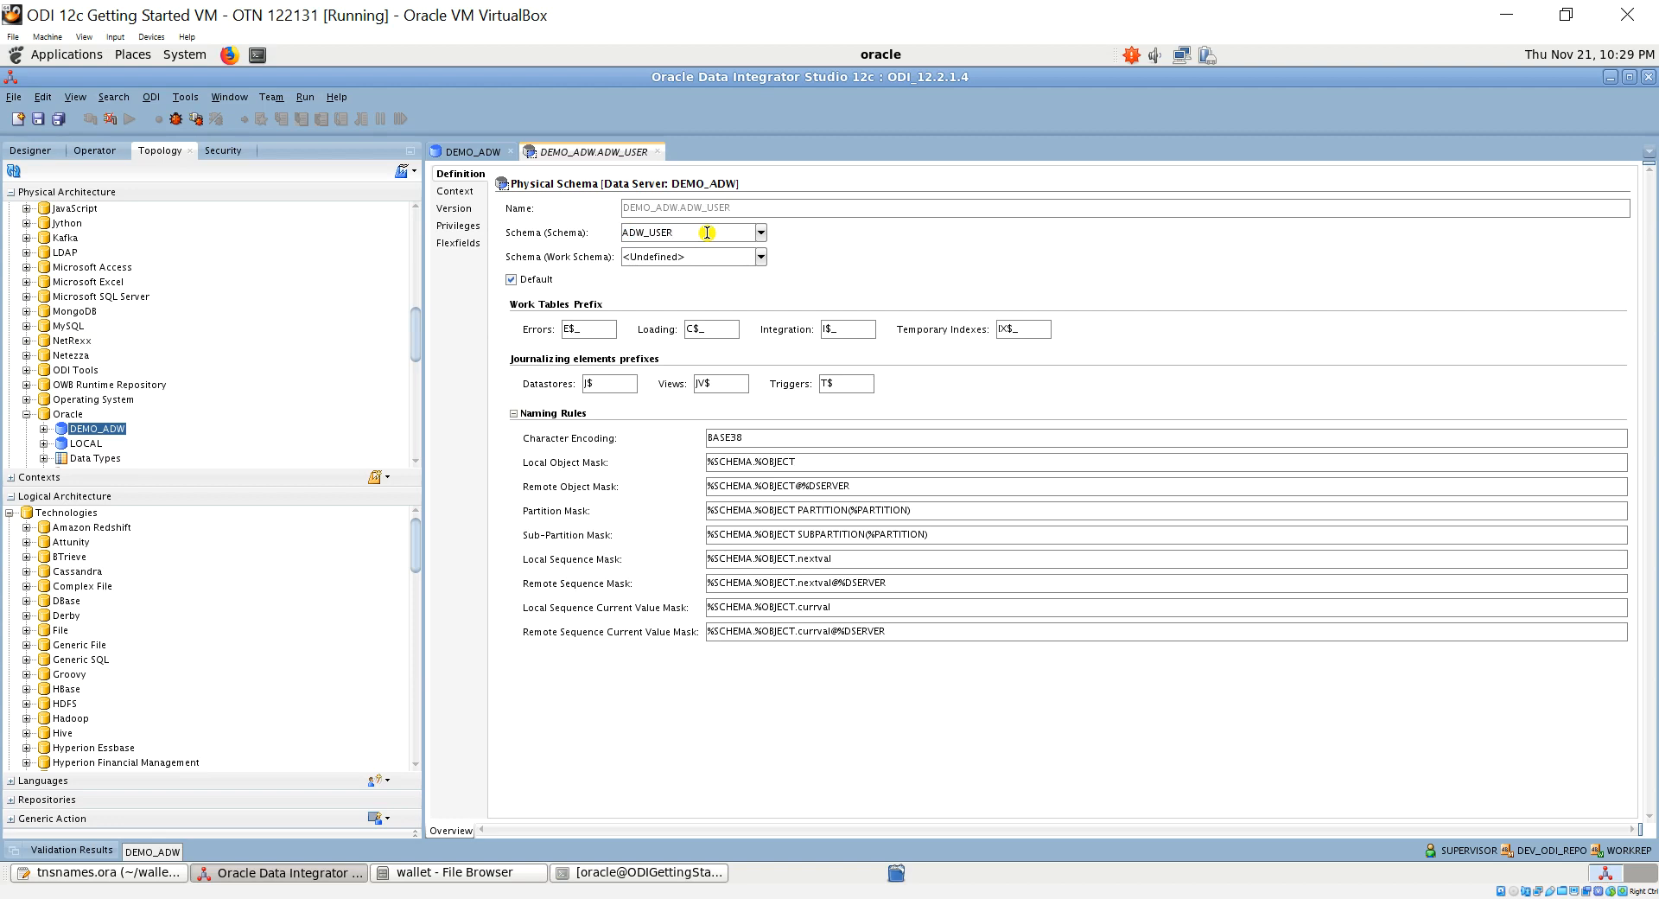
pyautogui.click(718, 256)
pyautogui.write('ADW_USER')
pyautogui.hotkey('alt', 'Tab')
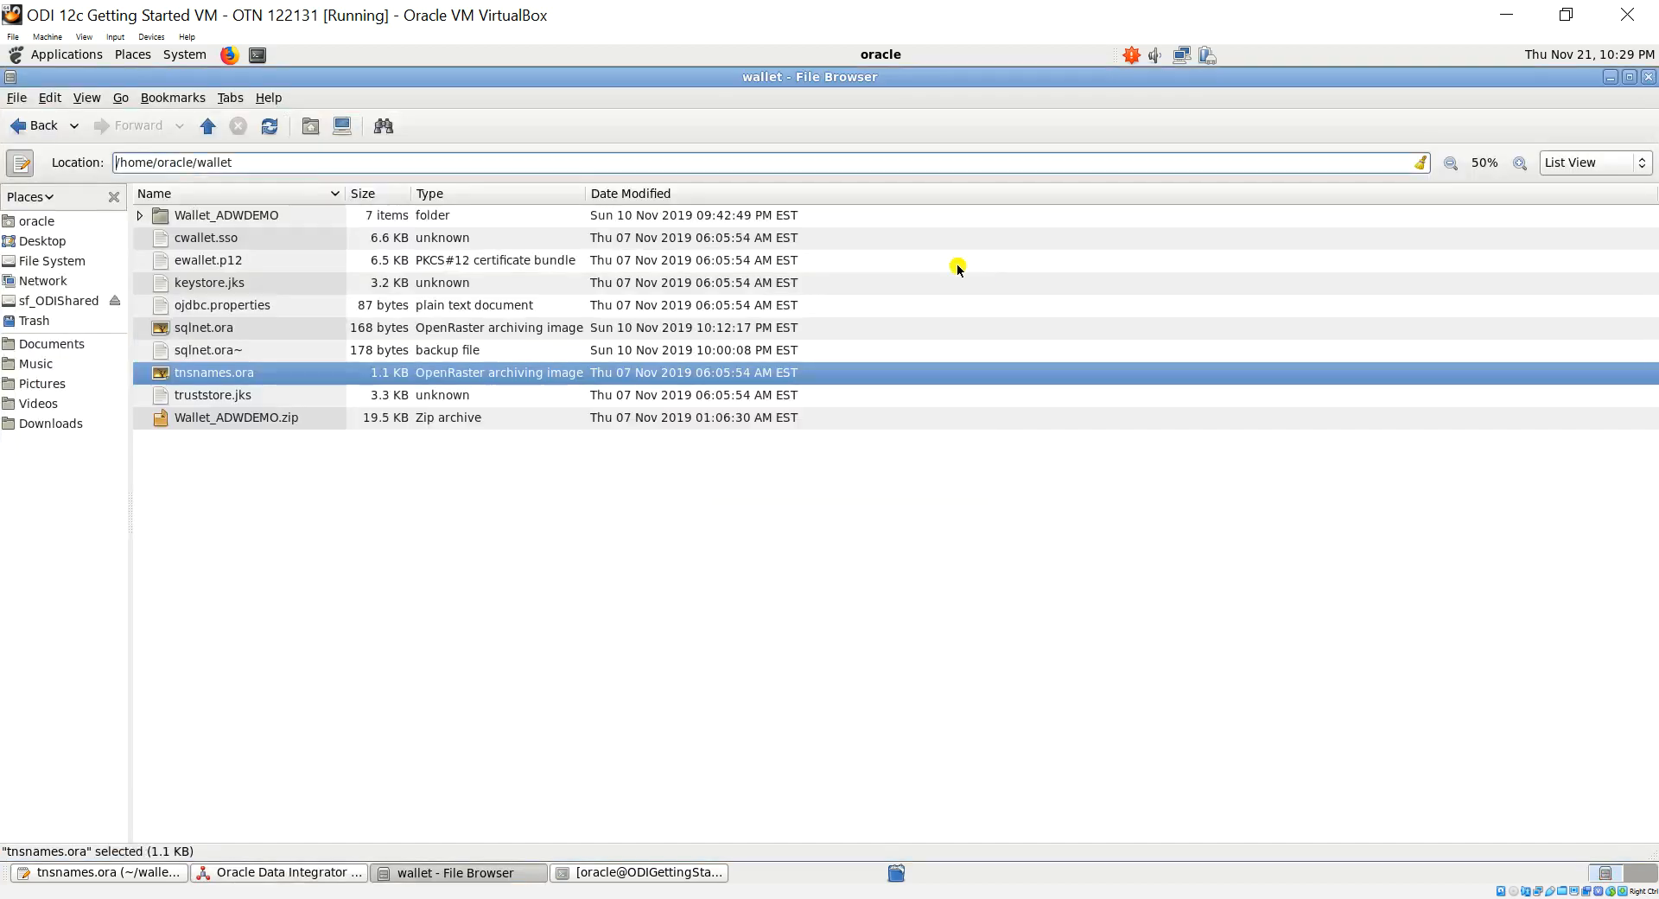
pyautogui.hotkey('alt', 'Tab')
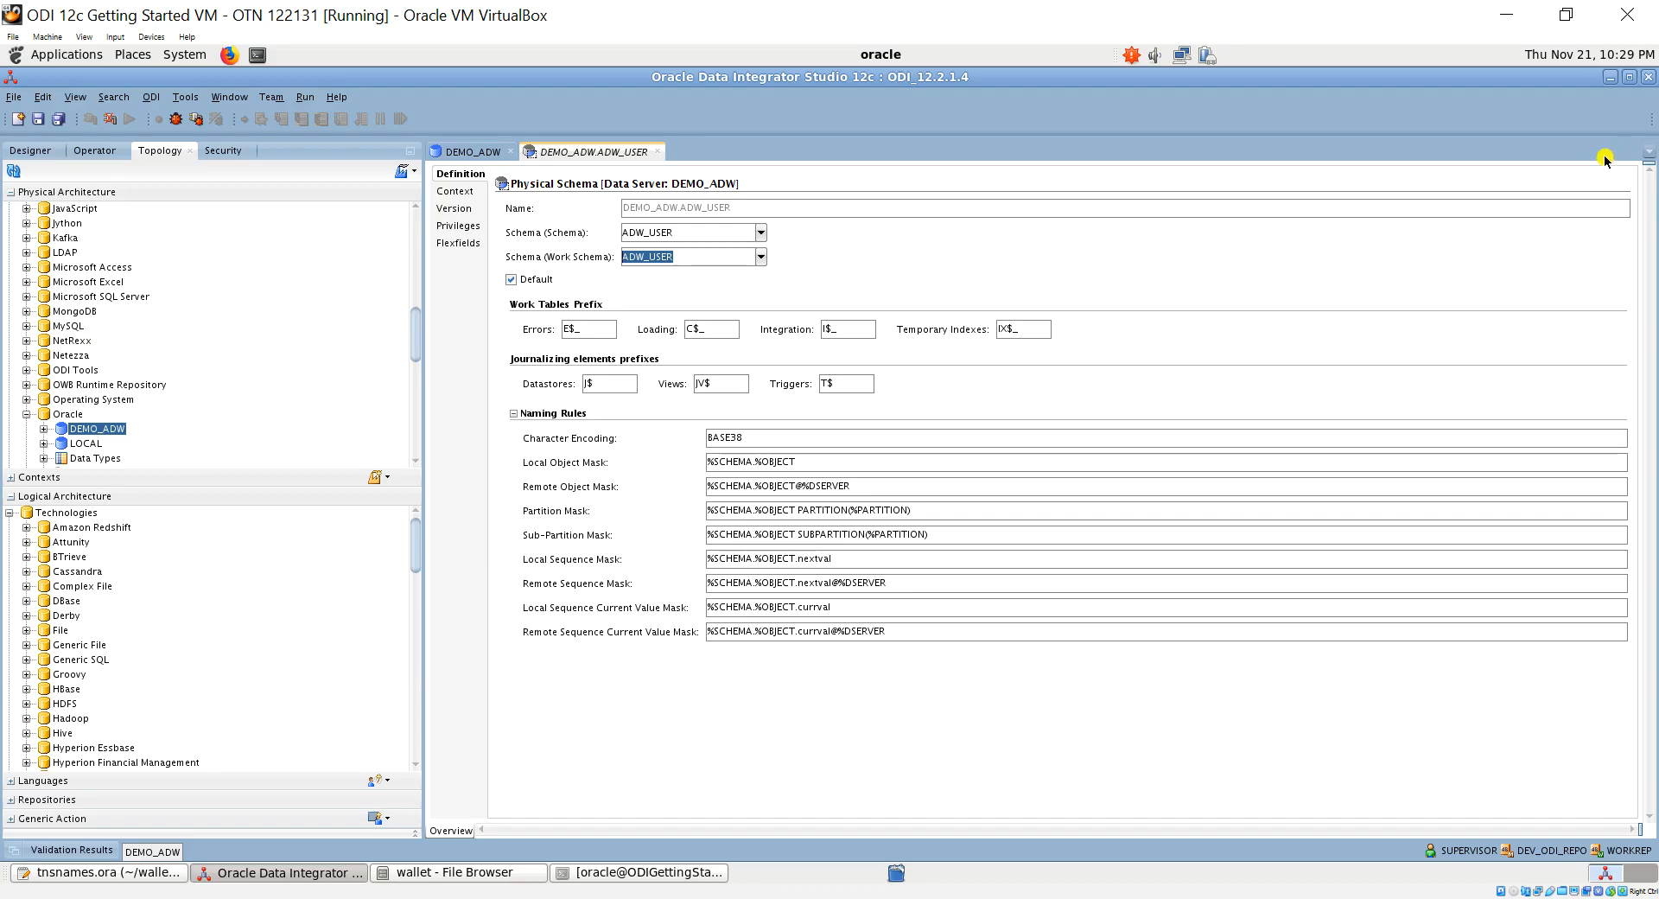
pyautogui.click(36, 124)
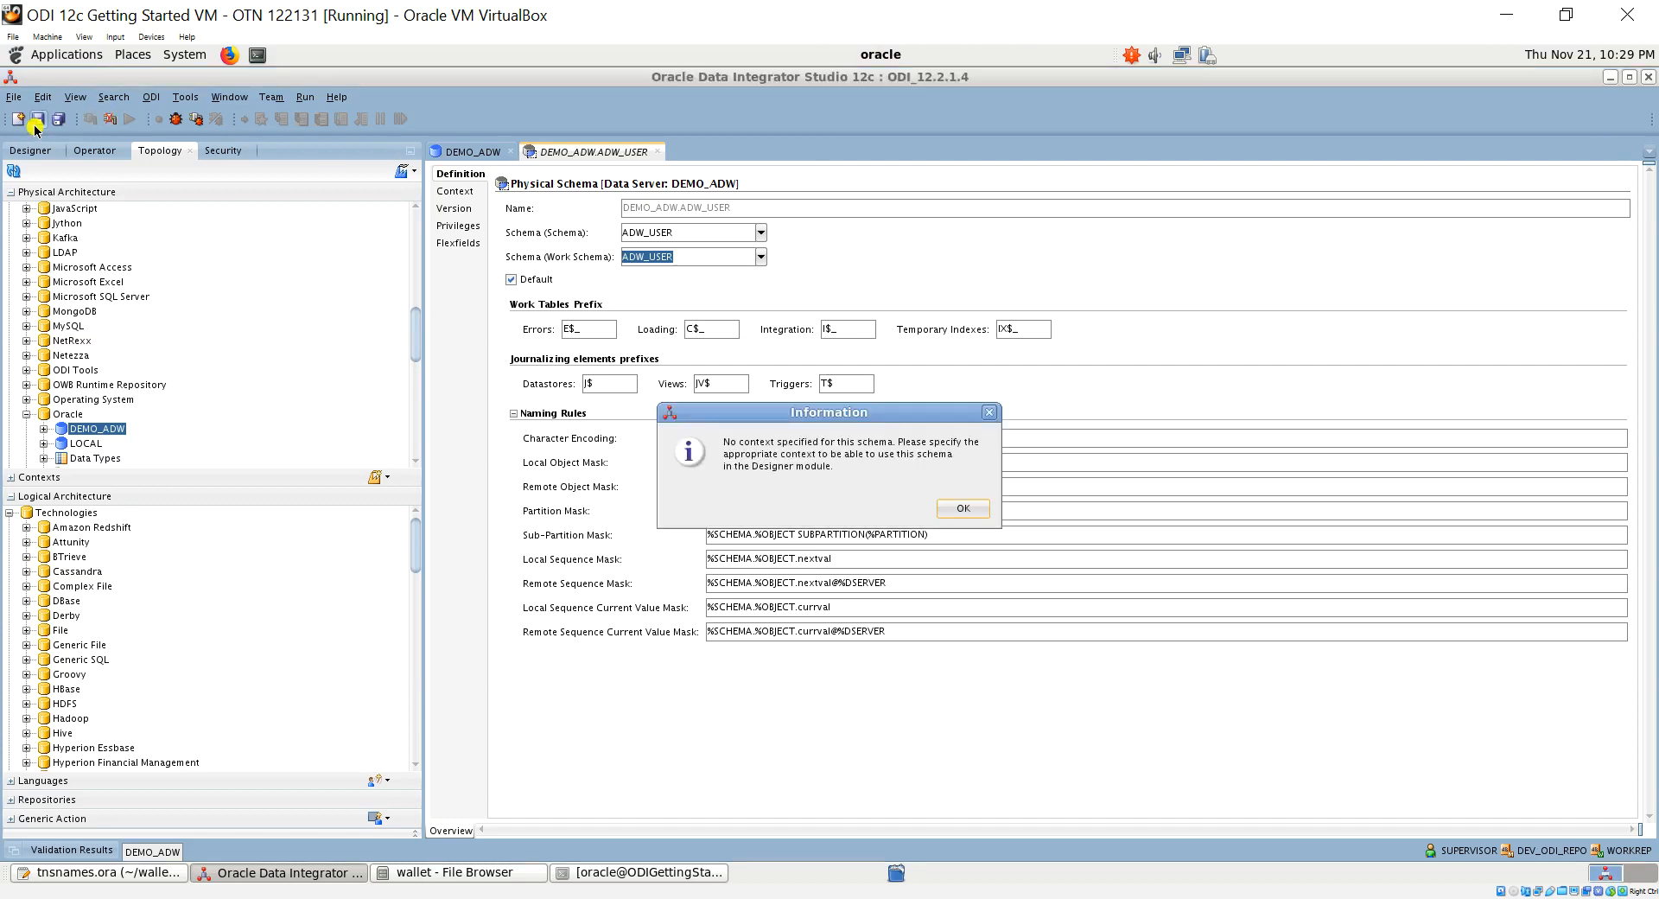
pyautogui.click(961, 511)
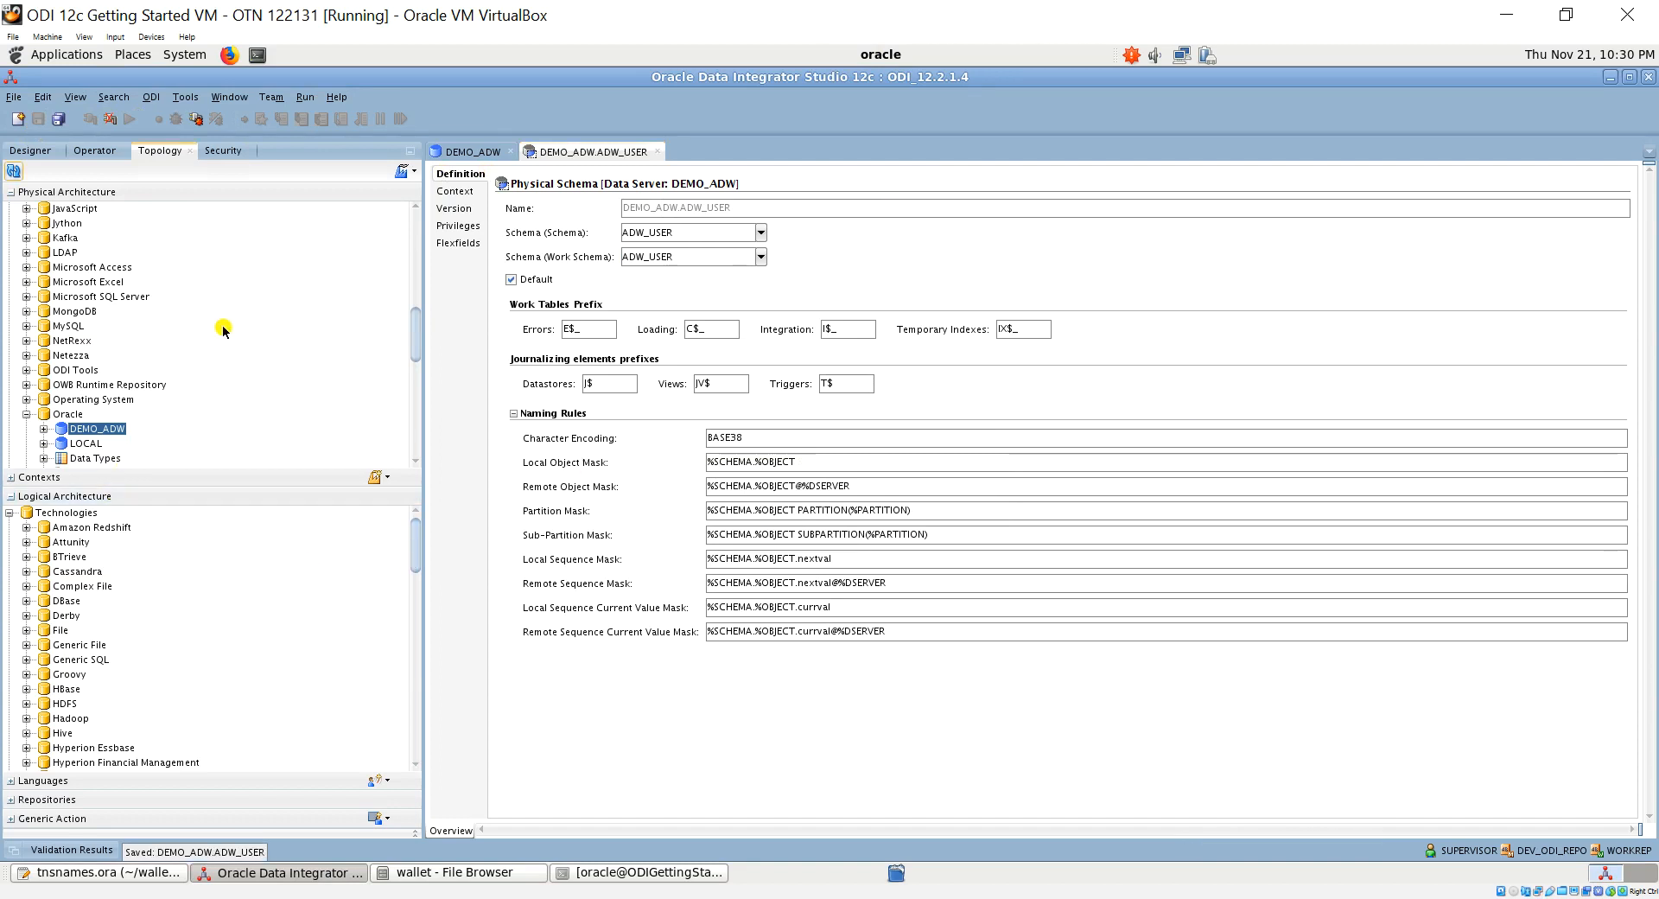
# Create a new logical schema named DEMO_ADW under the Oracle technology in the logical architecture
pyautogui.click(84, 432)
pyautogui.click(615, 154)
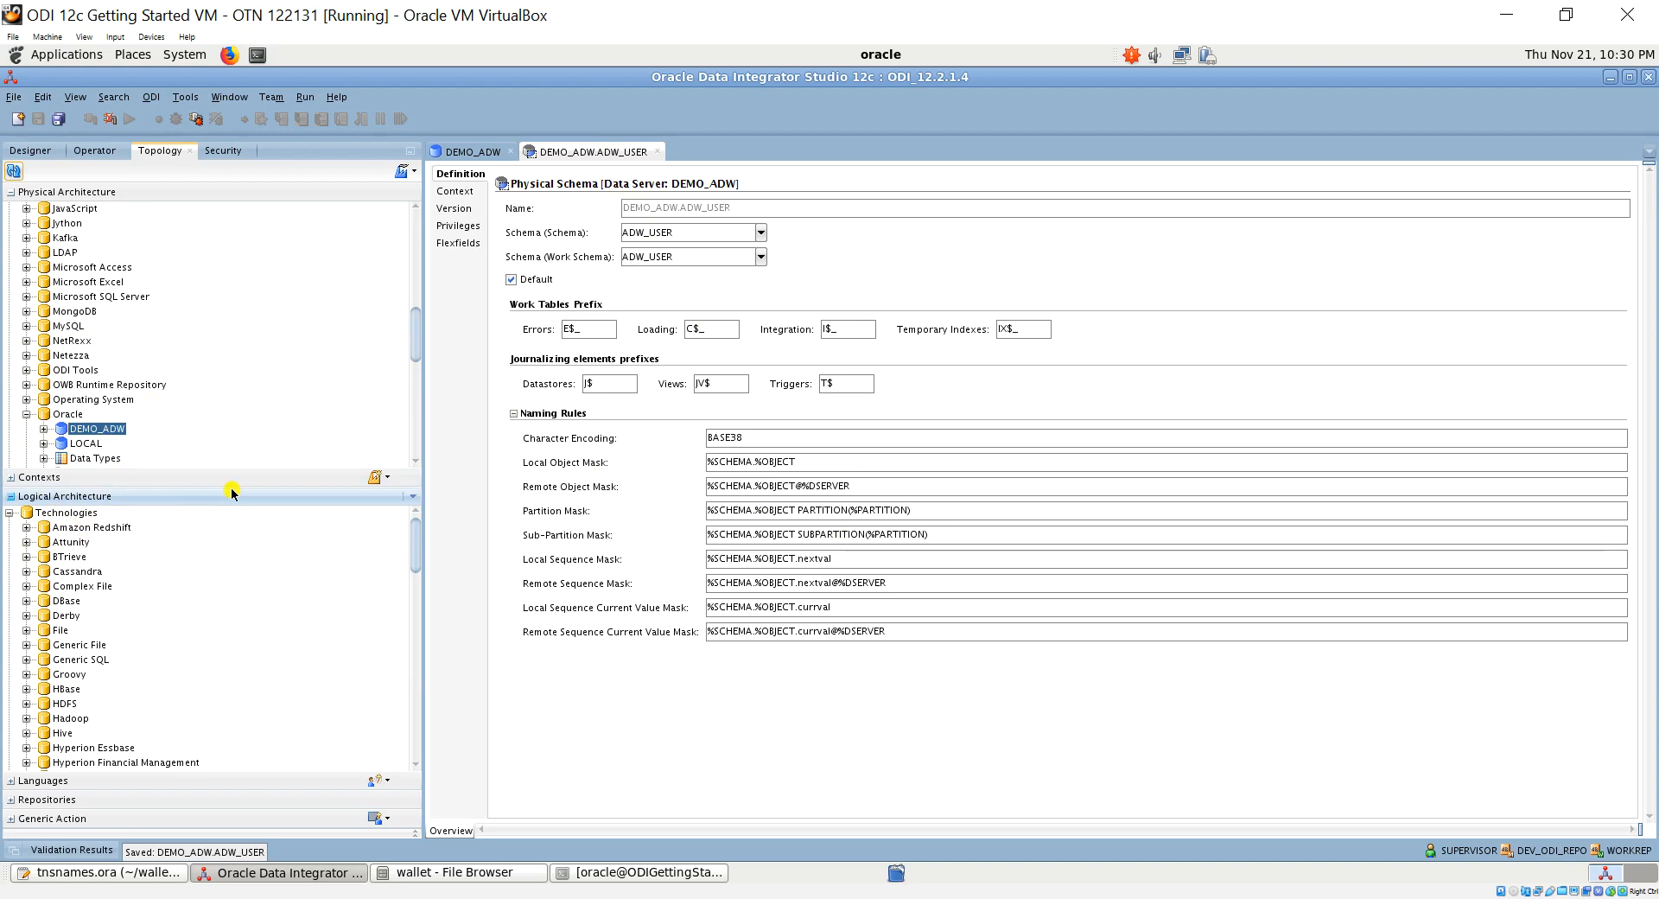
pyautogui.scroll(-1, 164, 545)
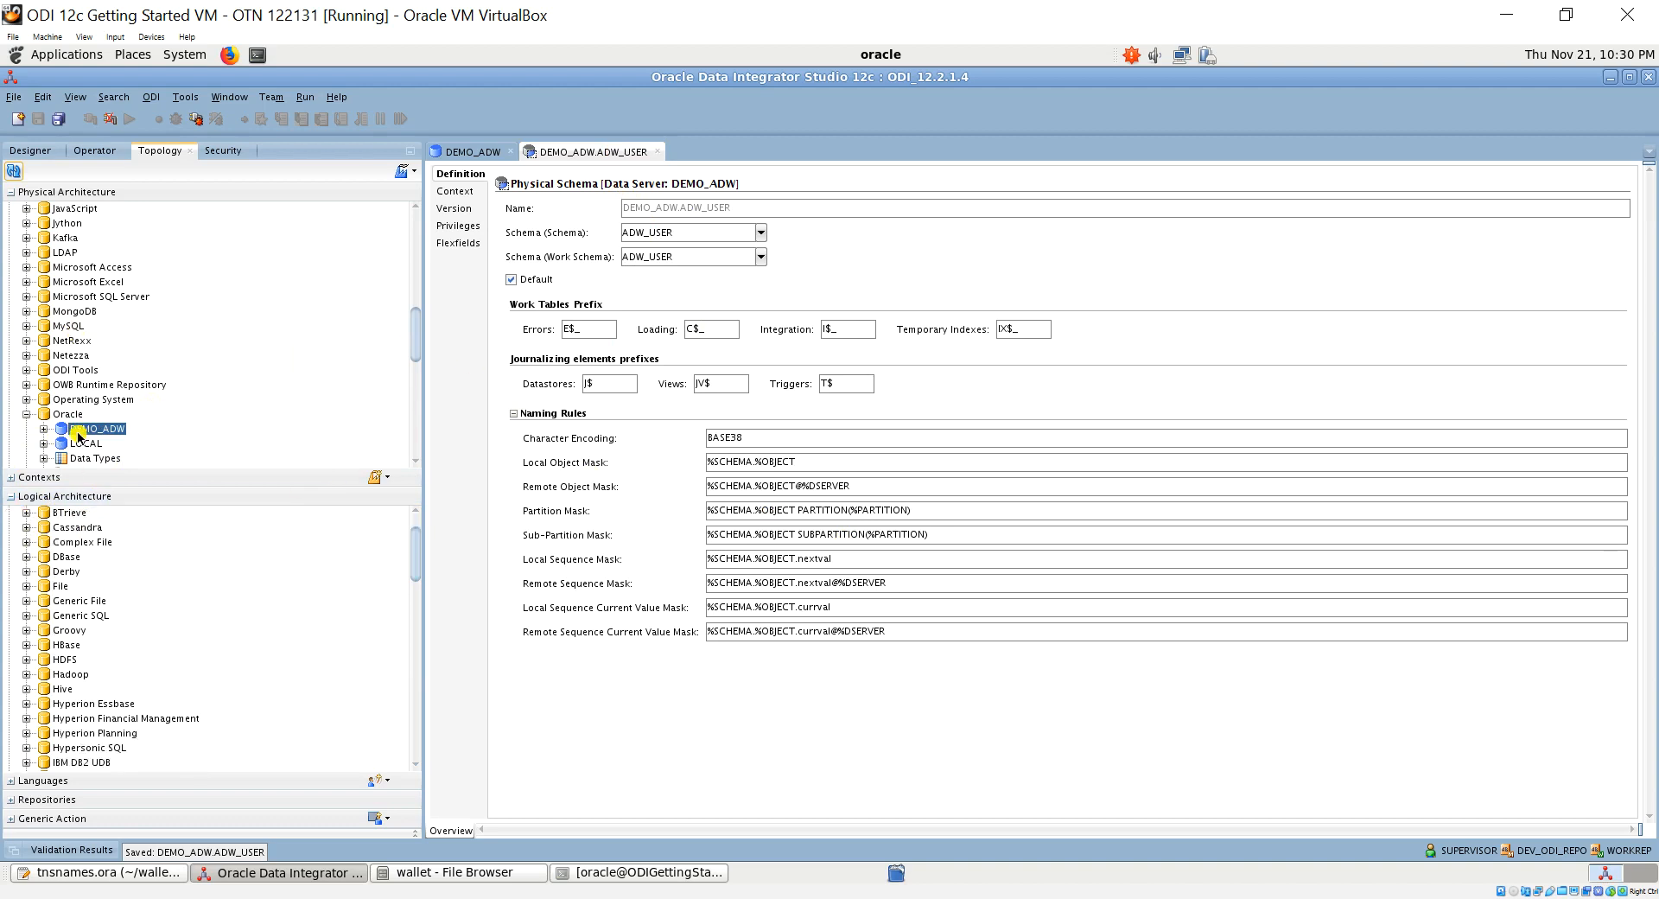
pyautogui.scroll(-4, 95, 691)
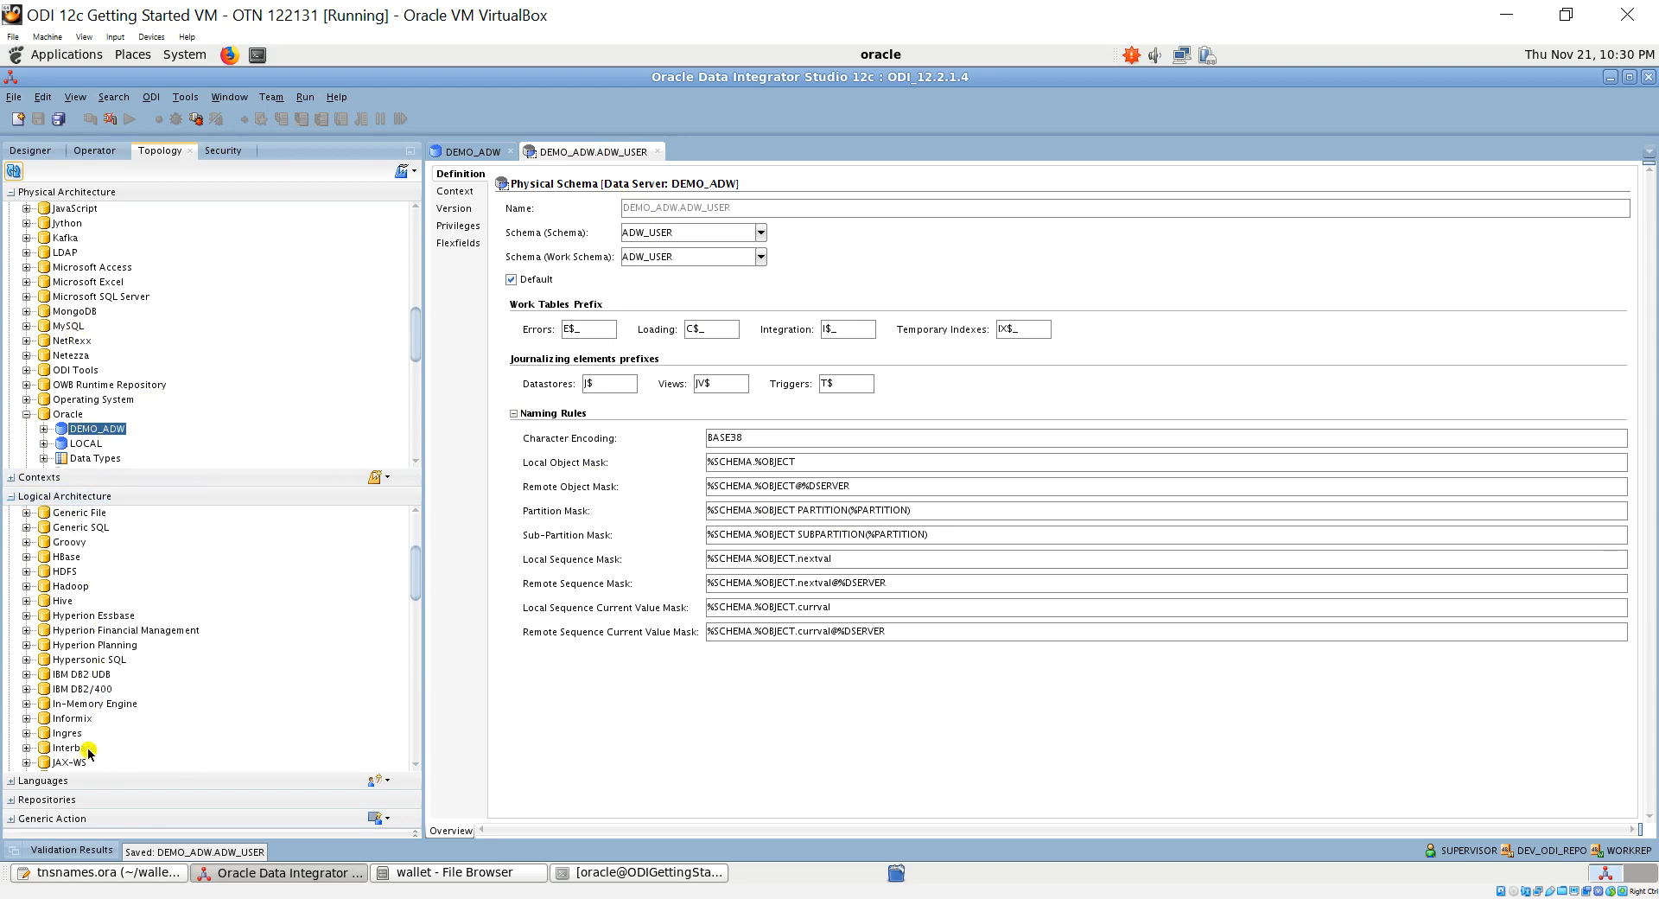
pyautogui.scroll(-5, 87, 752)
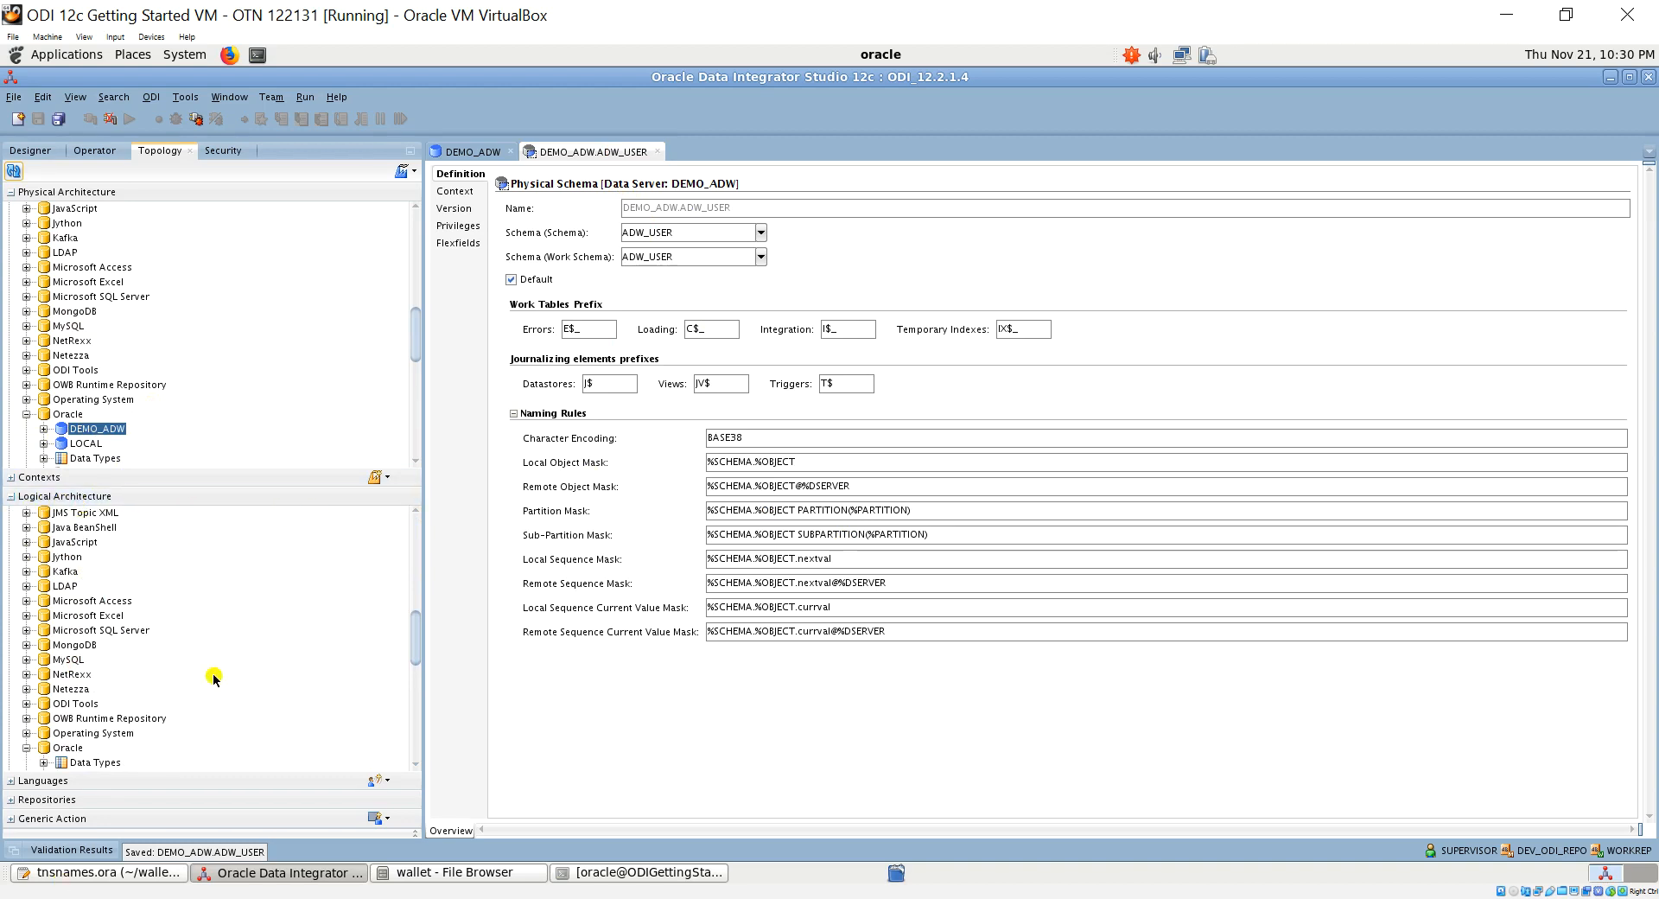
pyautogui.rightClick(74, 749)
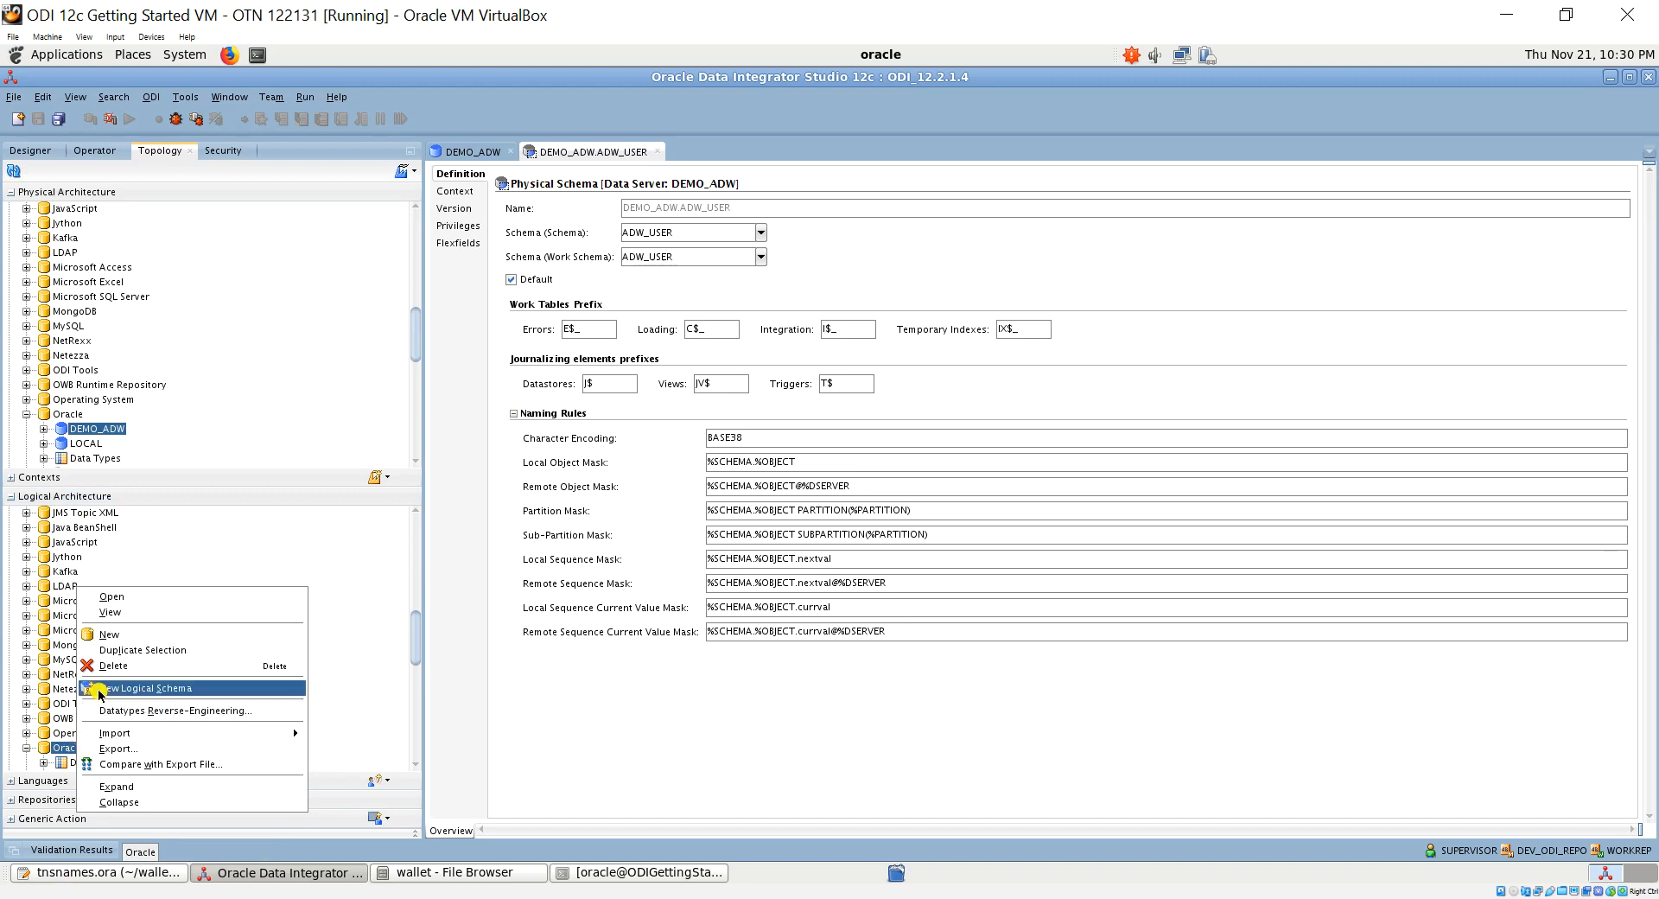
pyautogui.click(153, 693)
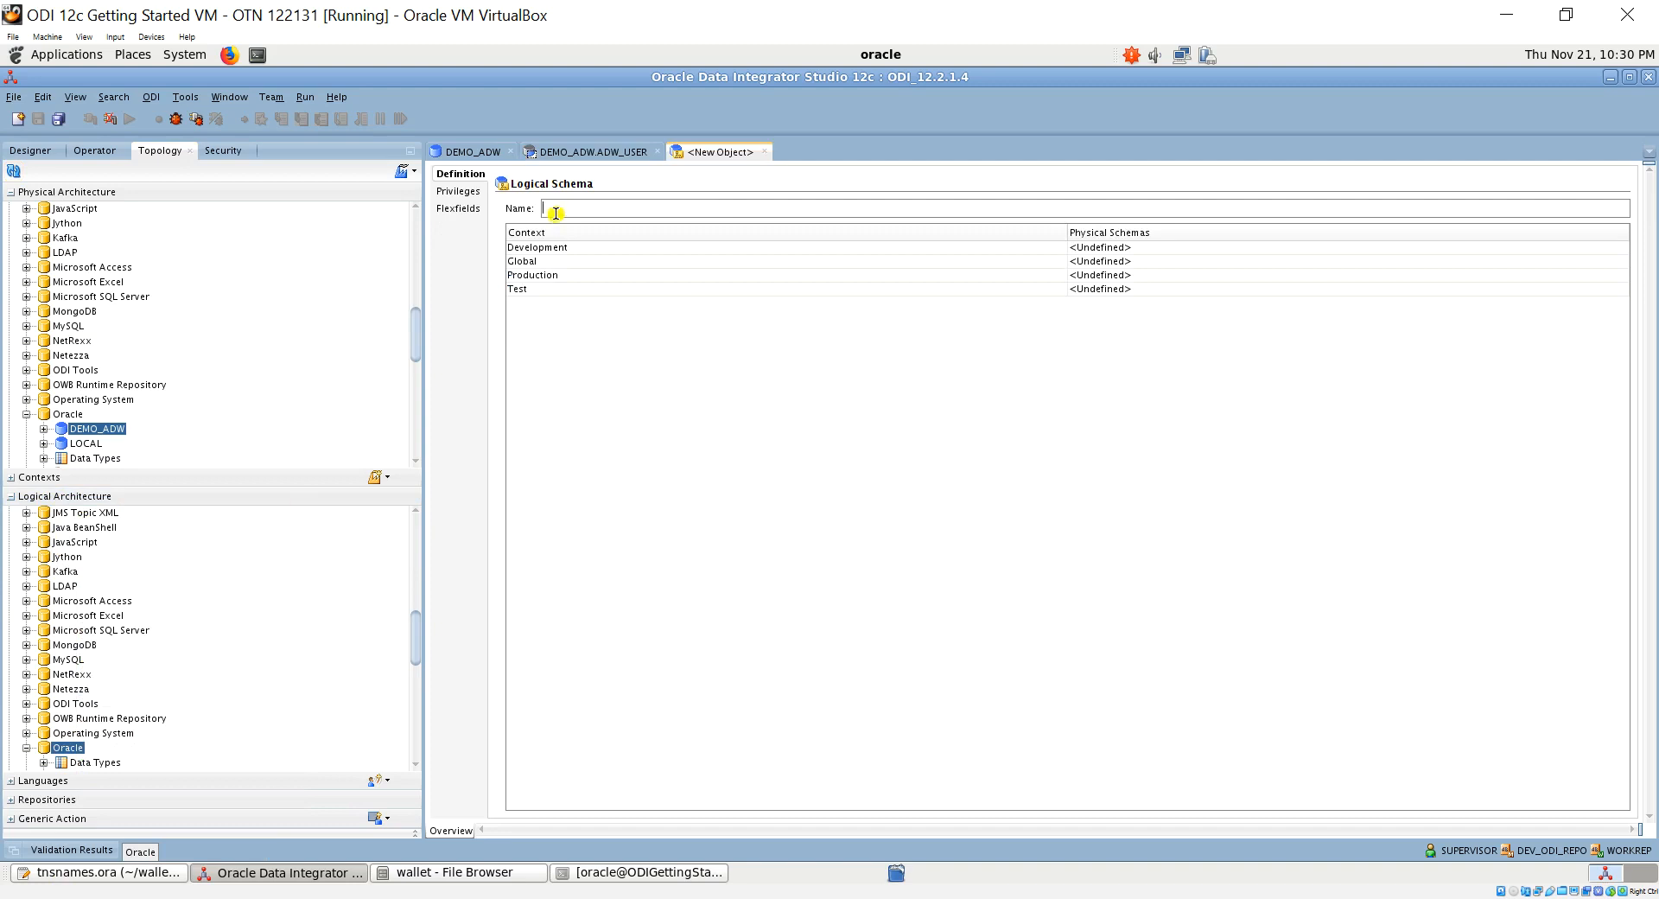
pyautogui.write('DEMO_ADW')
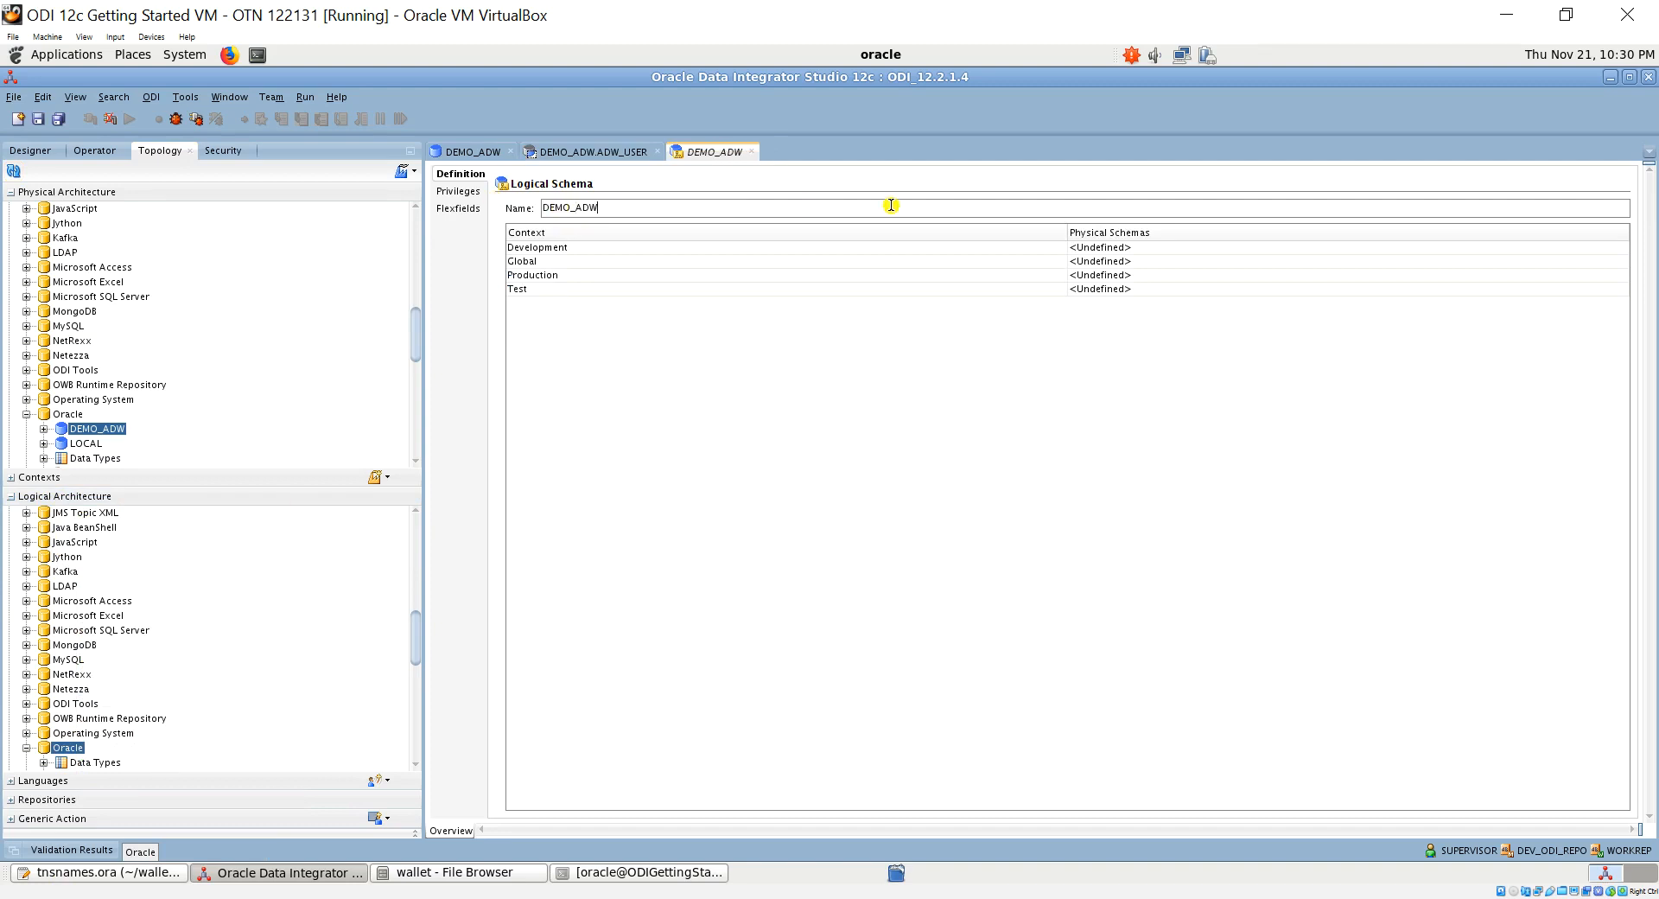
# Map the Development, Global, Production and Test contexts to physical schema DEMO_ADW.ADW_USER and save the logical schema
pyautogui.click(1132, 247)
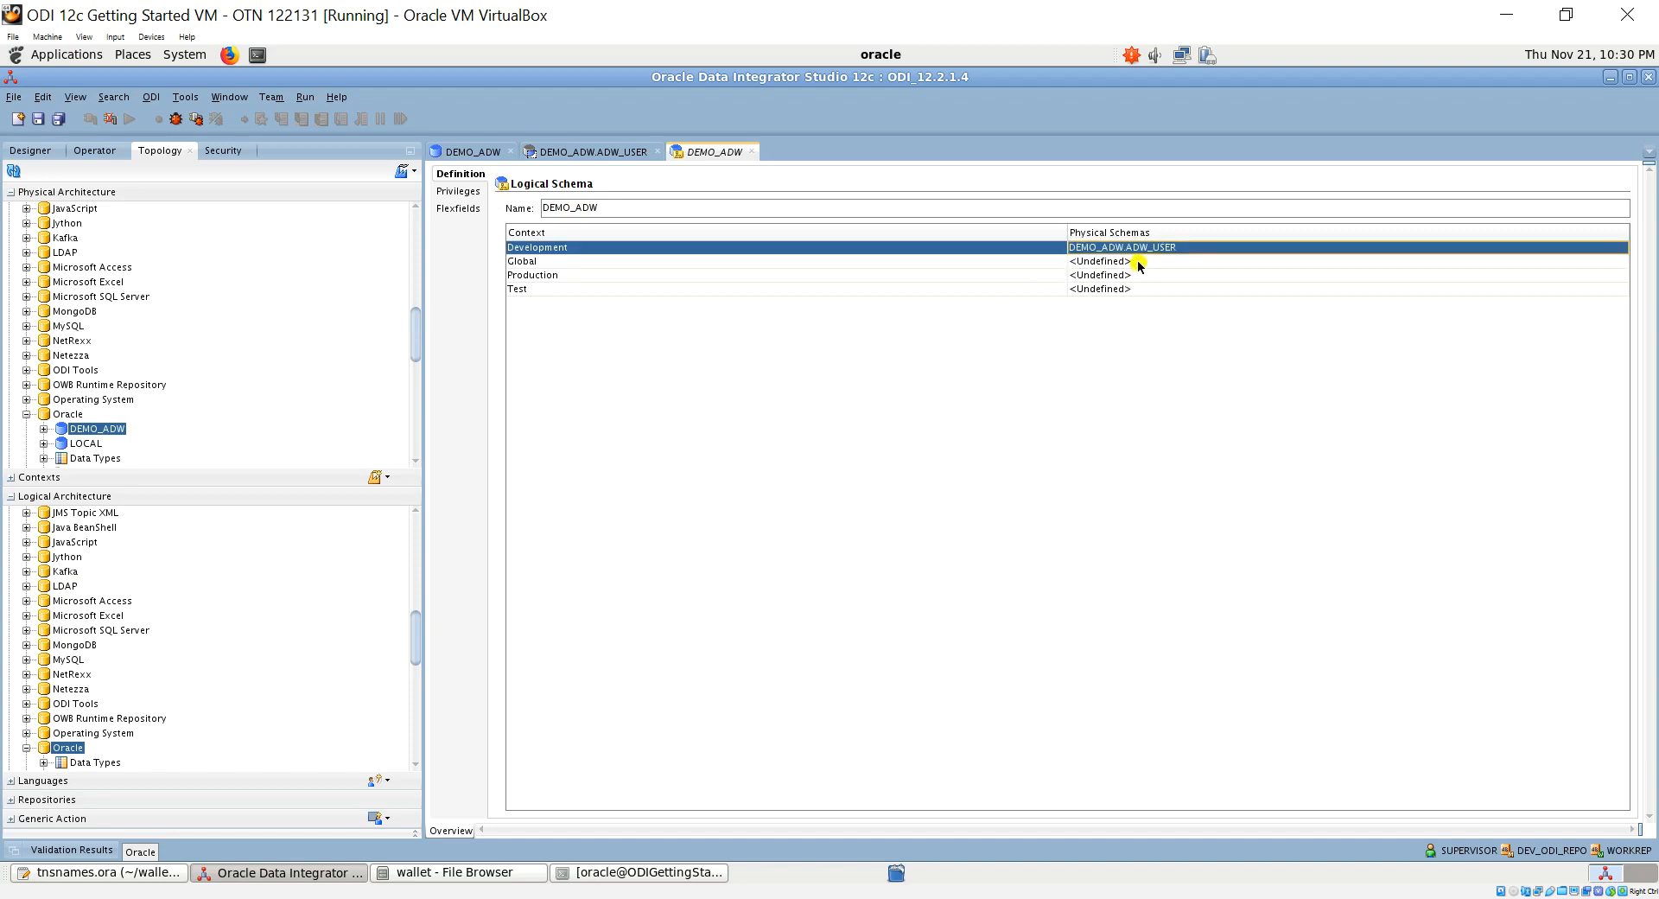
pyautogui.click(1136, 264)
pyautogui.click(1137, 278)
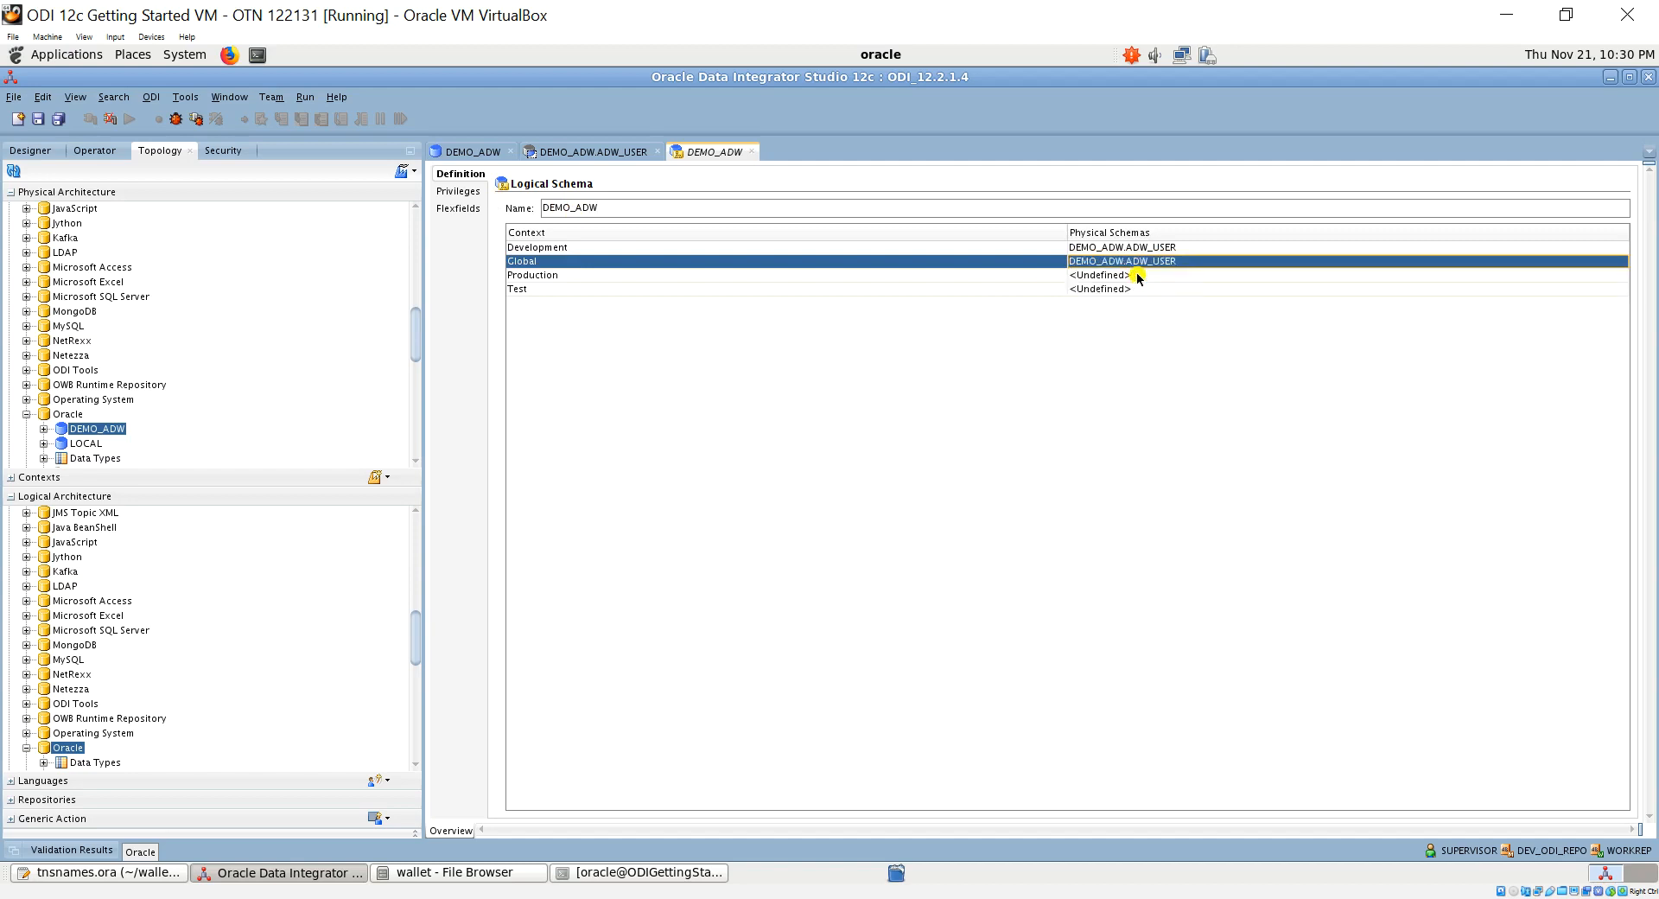
pyautogui.click(1137, 277)
pyautogui.click(1137, 289)
pyautogui.click(1137, 290)
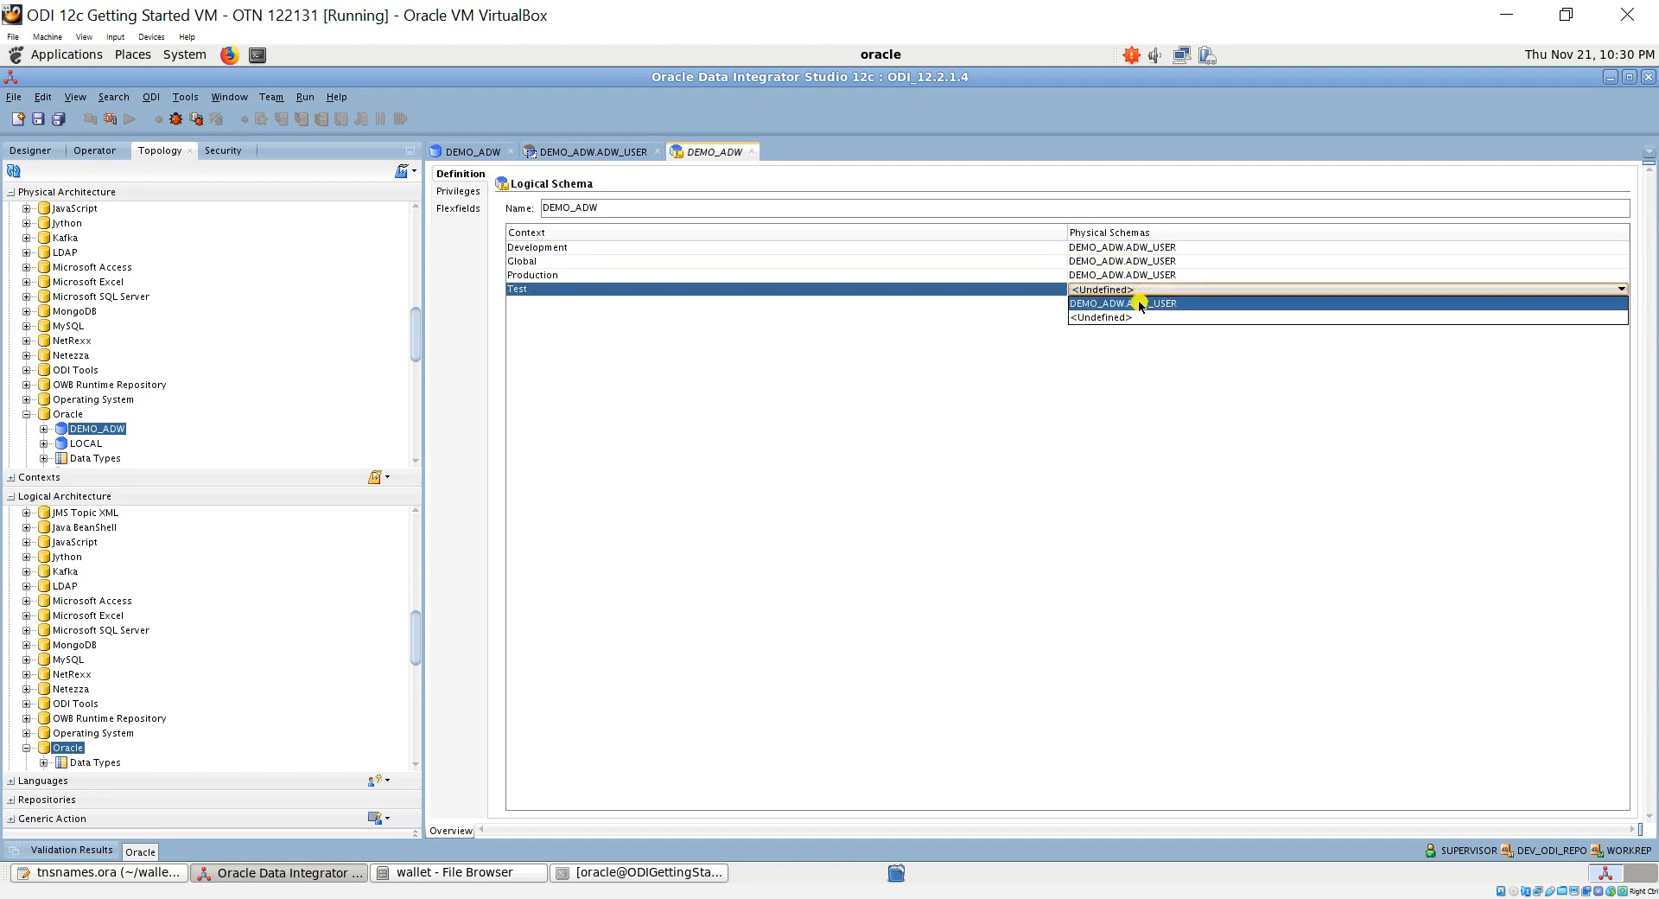
pyautogui.click(1139, 304)
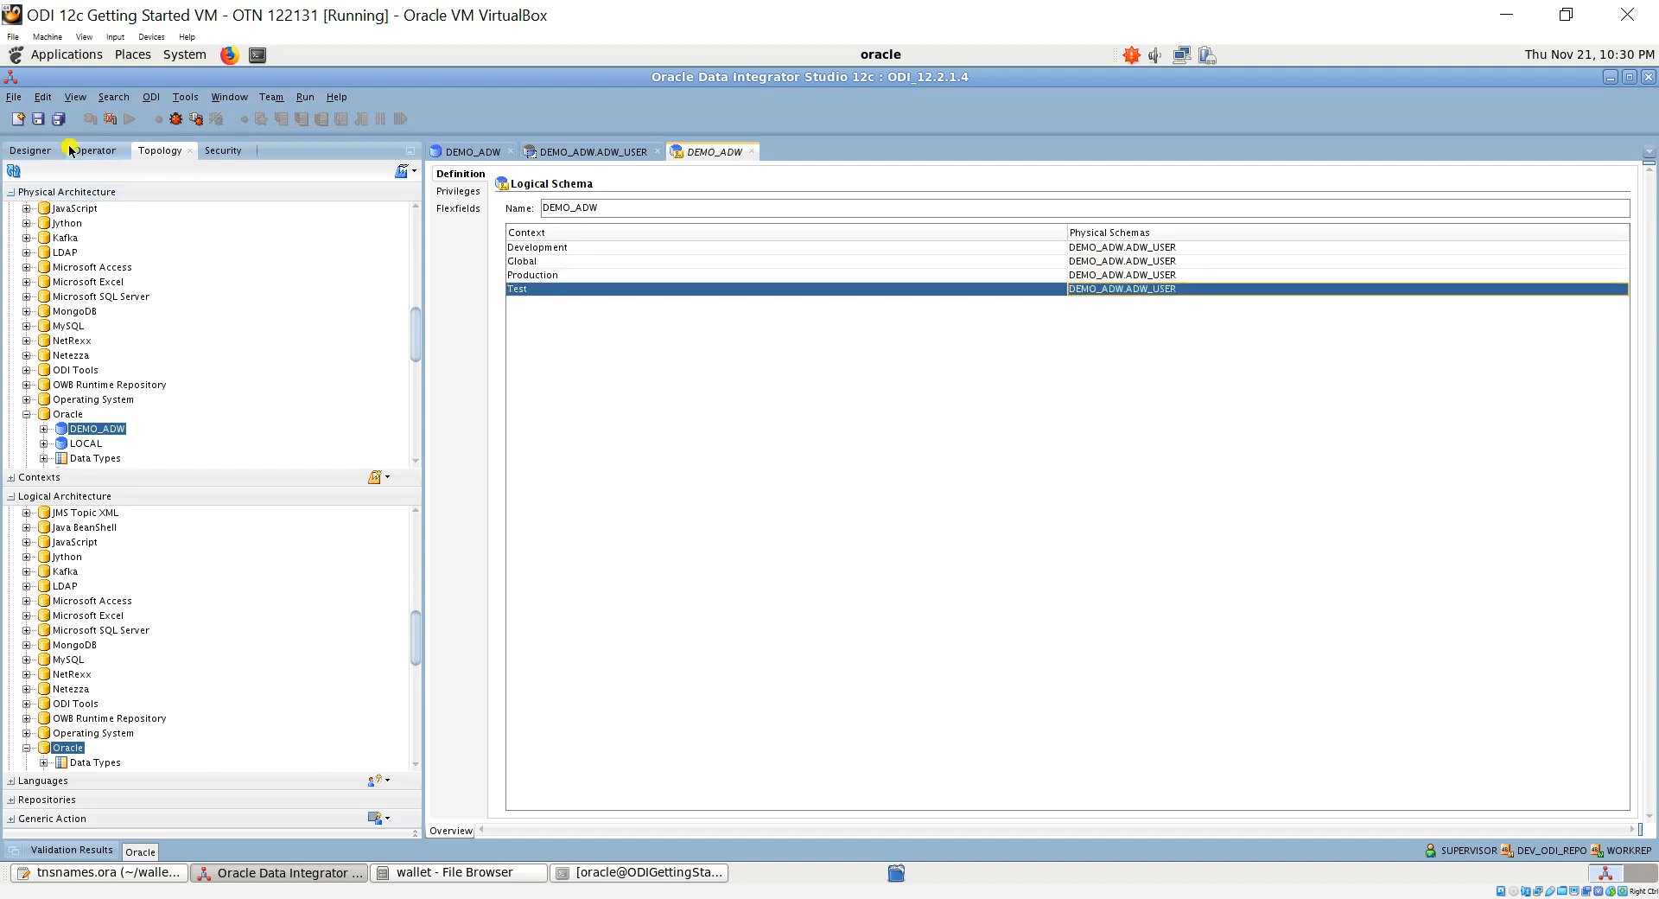
pyautogui.click(38, 120)
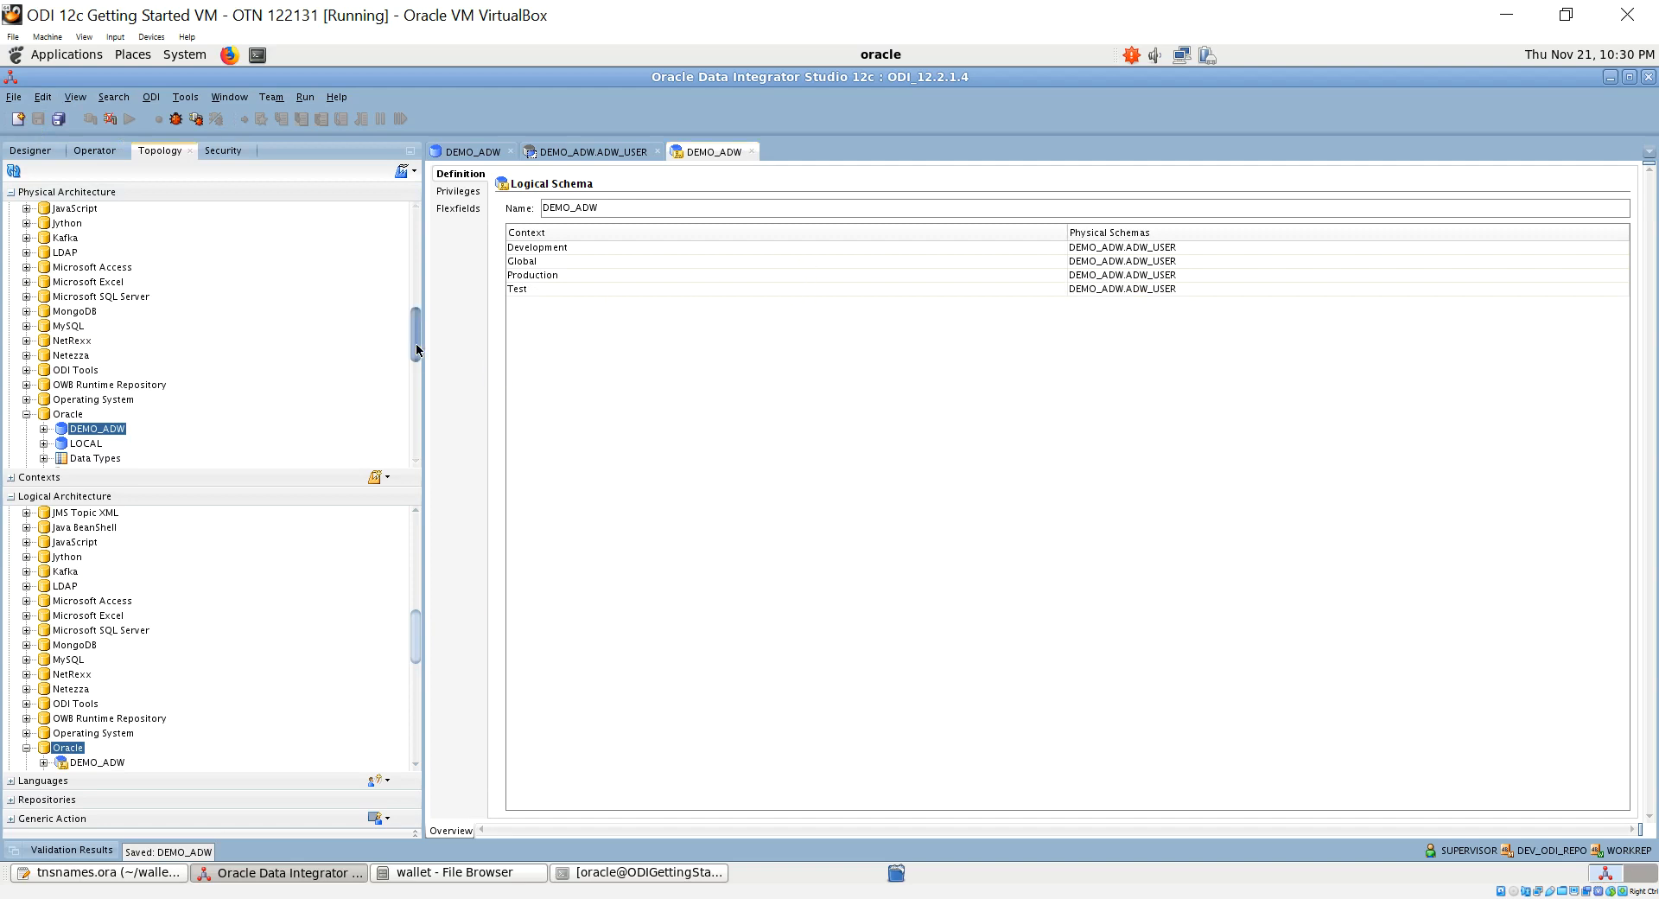
# Create a data server named FILE_CUSTOMER under the File technology in the physical architecture and save it
pyautogui.moveTo(417, 349); pyautogui.dragTo(415, 268)
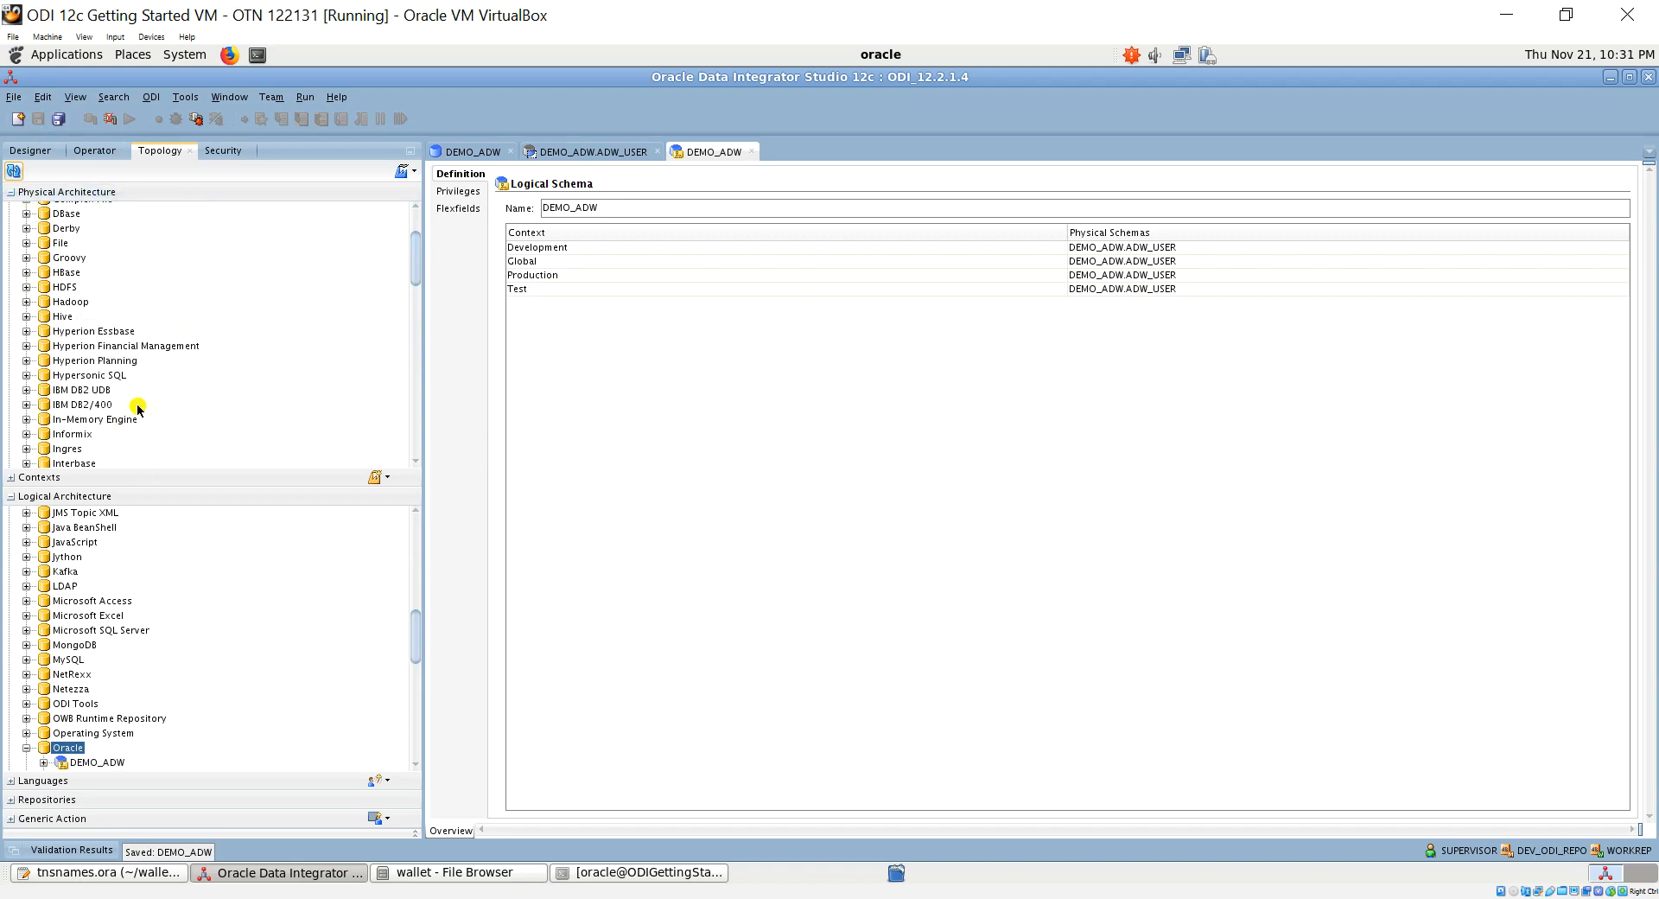
pyautogui.rightClick(49, 250)
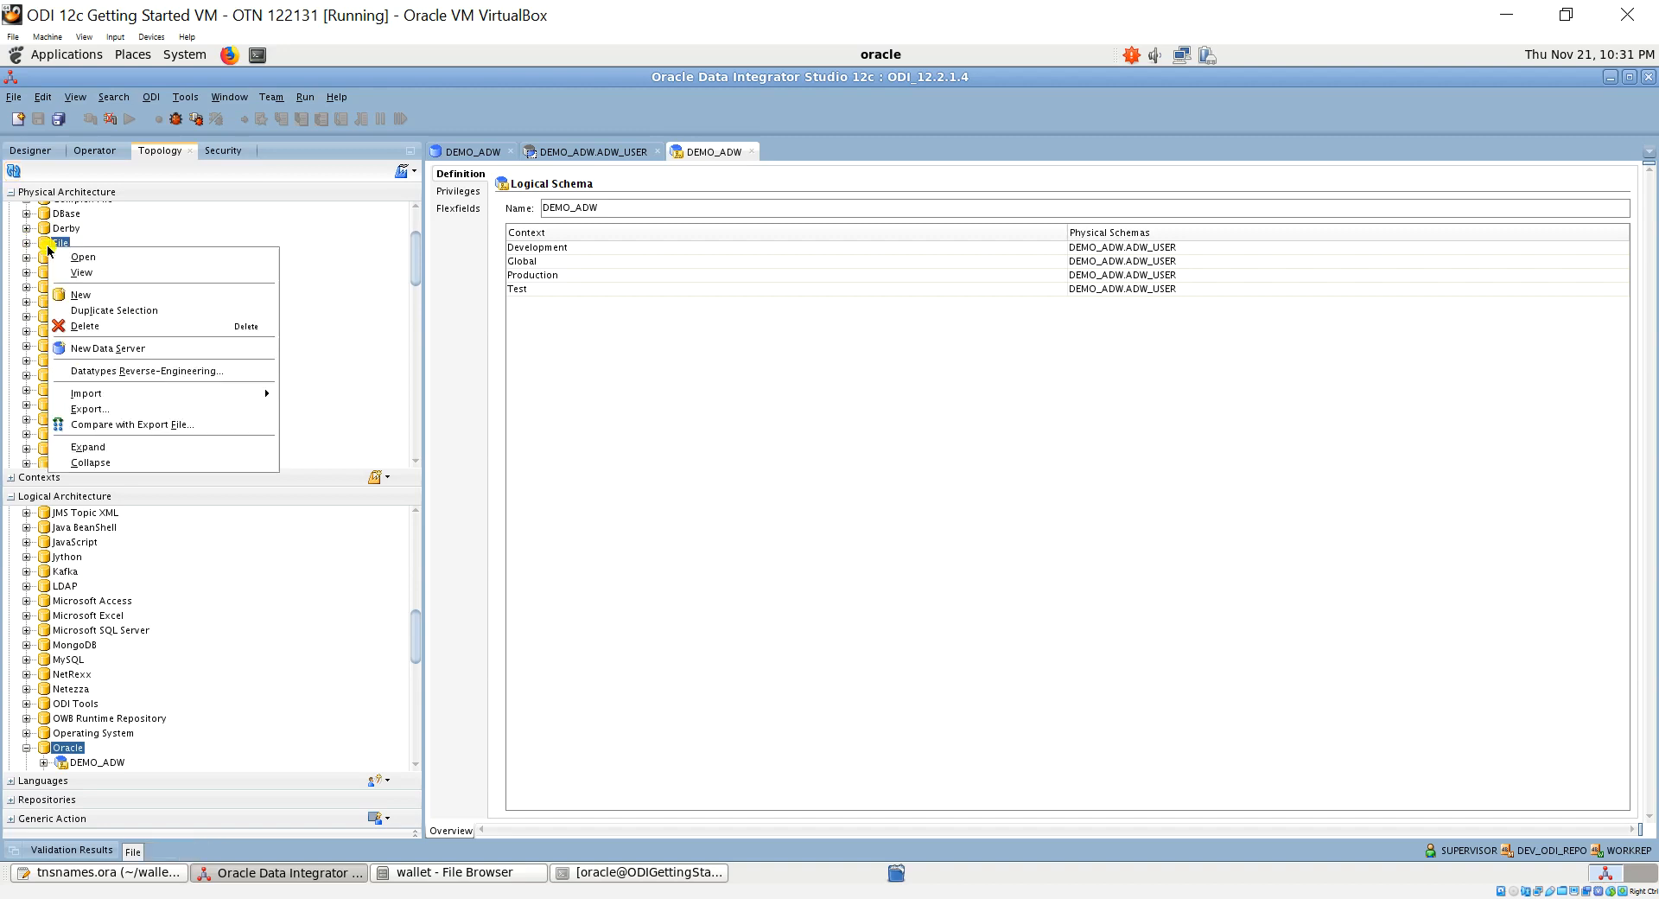
pyautogui.click(177, 356)
pyautogui.write('FILE')
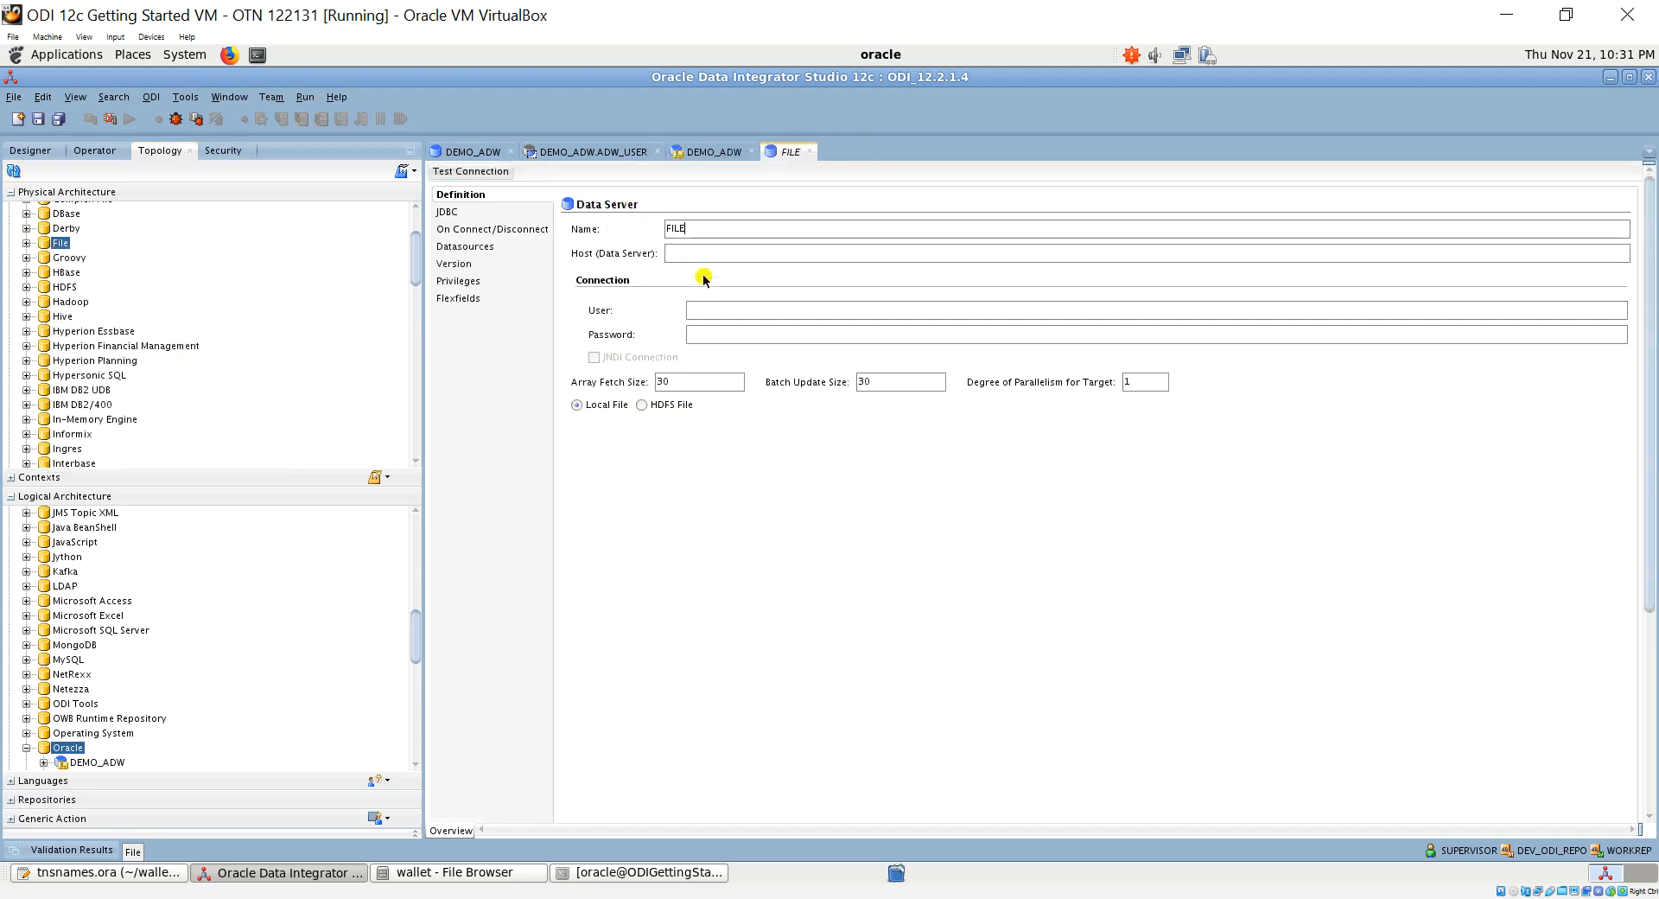
pyautogui.write('_CUSTOMER')
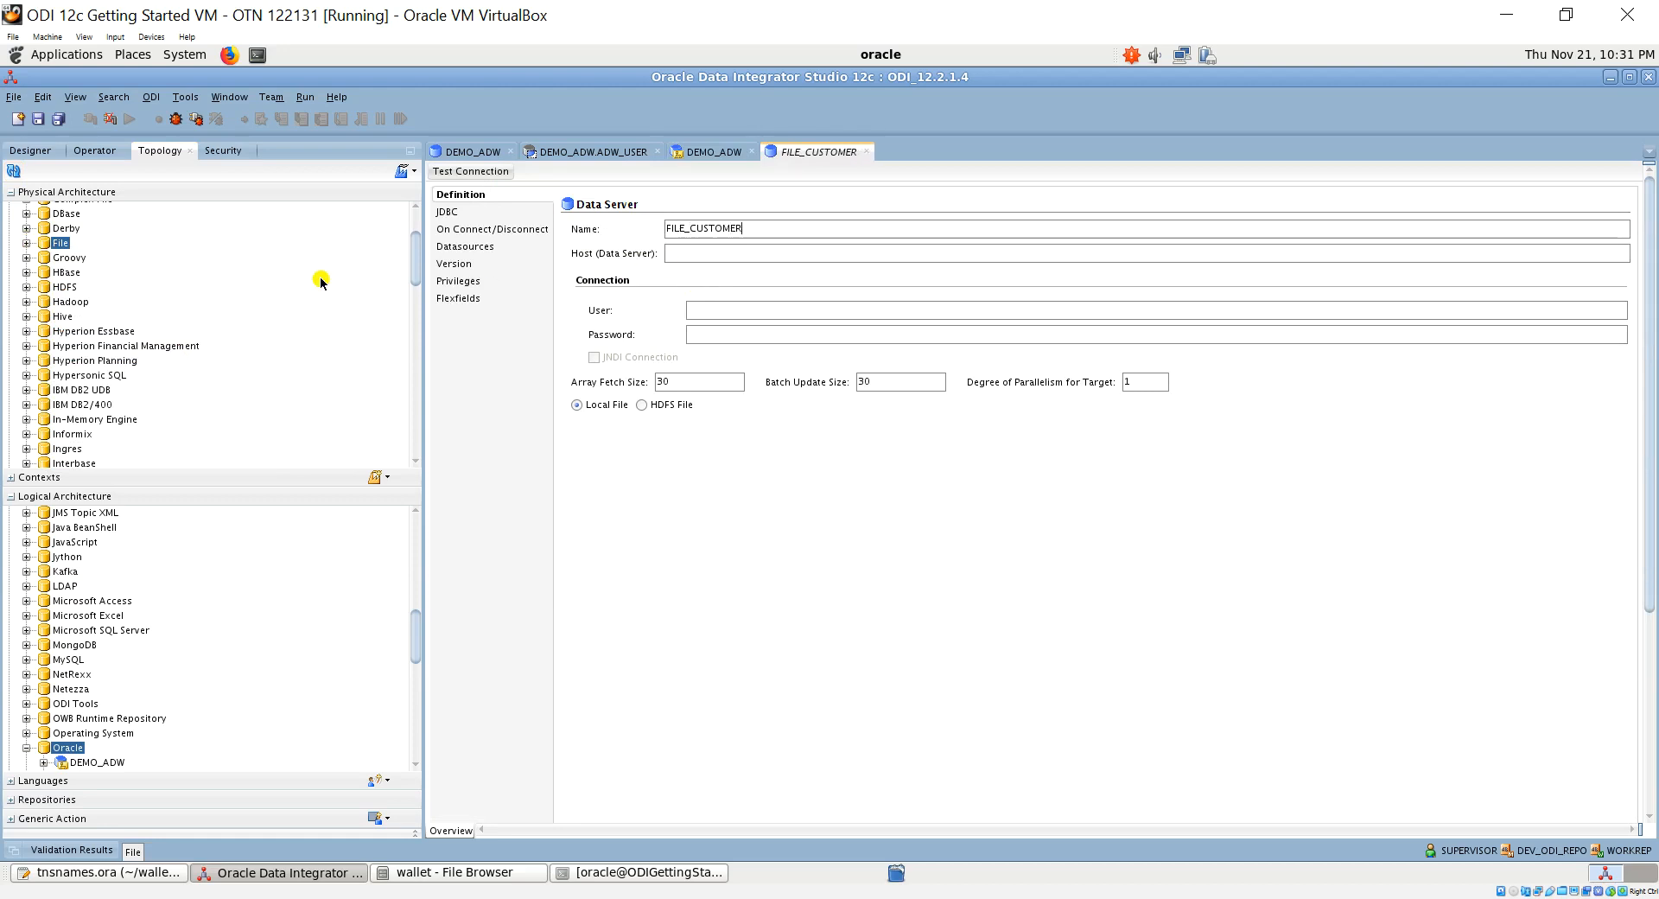
pyautogui.click(38, 120)
pyautogui.click(958, 505)
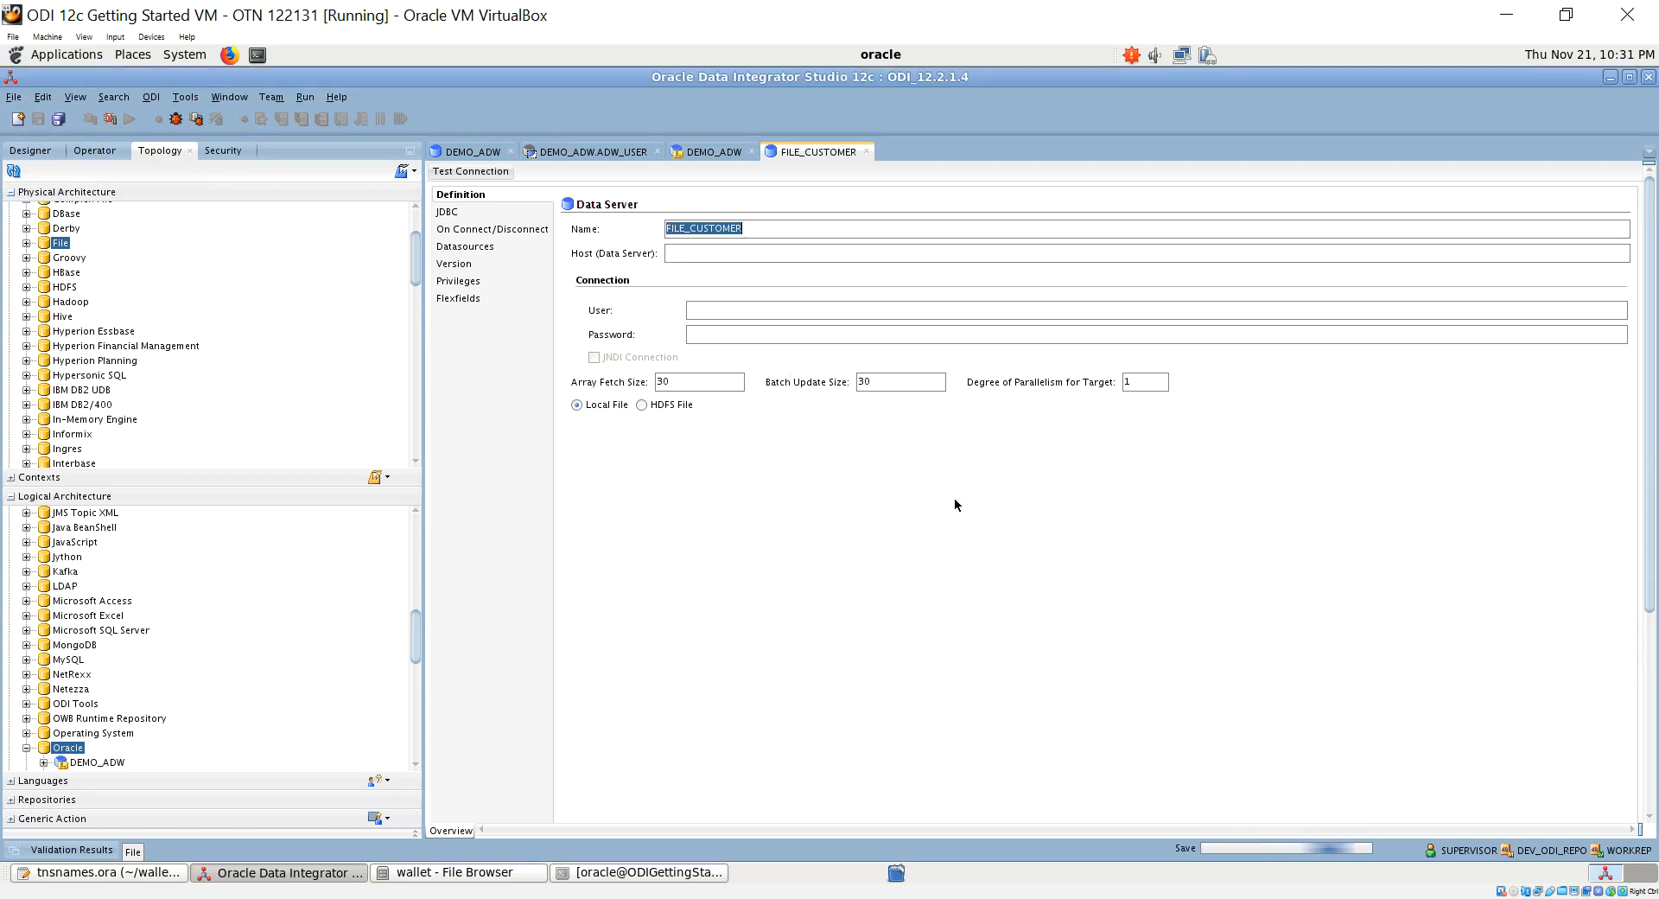
# Start a new physical schema for the FILE_CUSTOMER data server under the File technology in the physical architecture
pyautogui.click(27, 244)
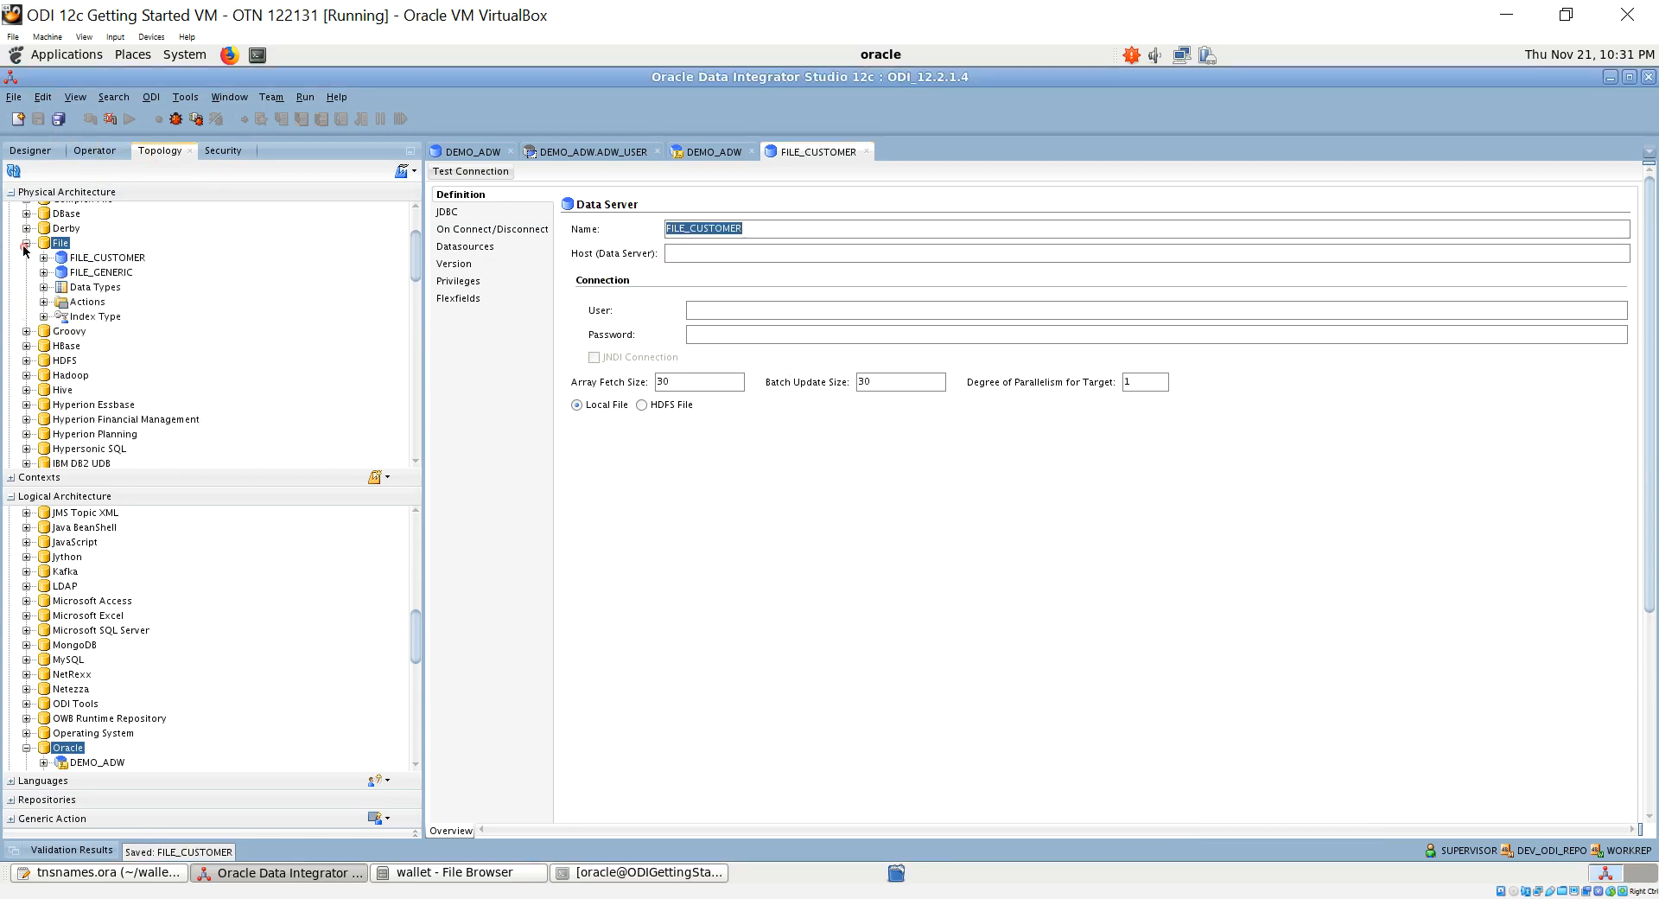
pyautogui.rightClick(125, 258)
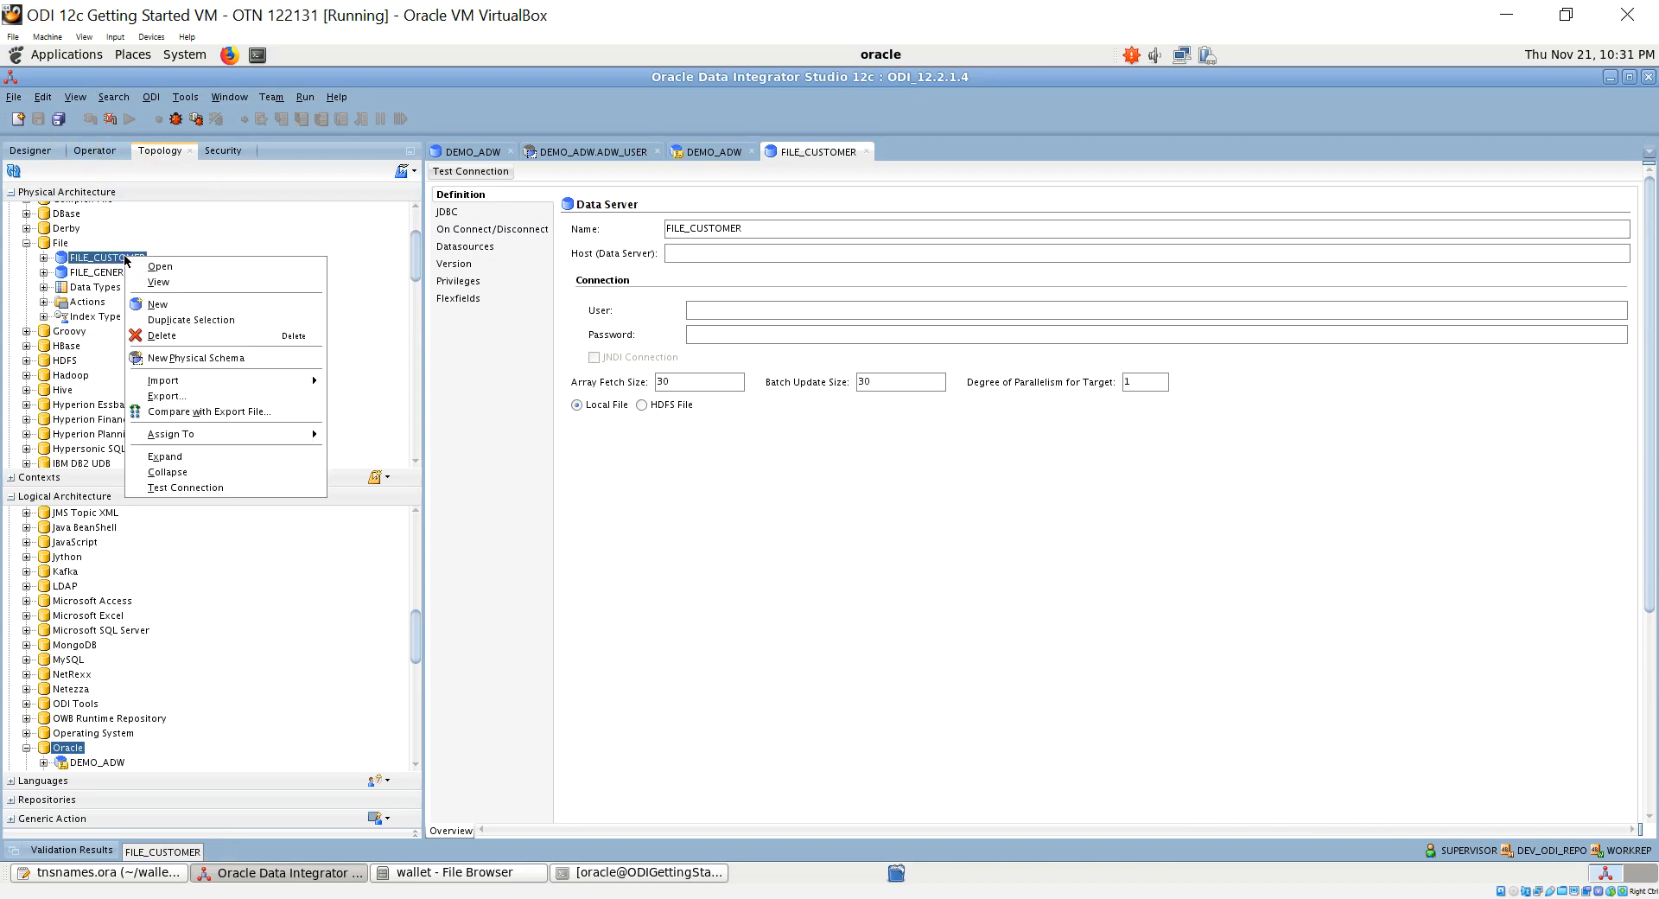
pyautogui.click(267, 358)
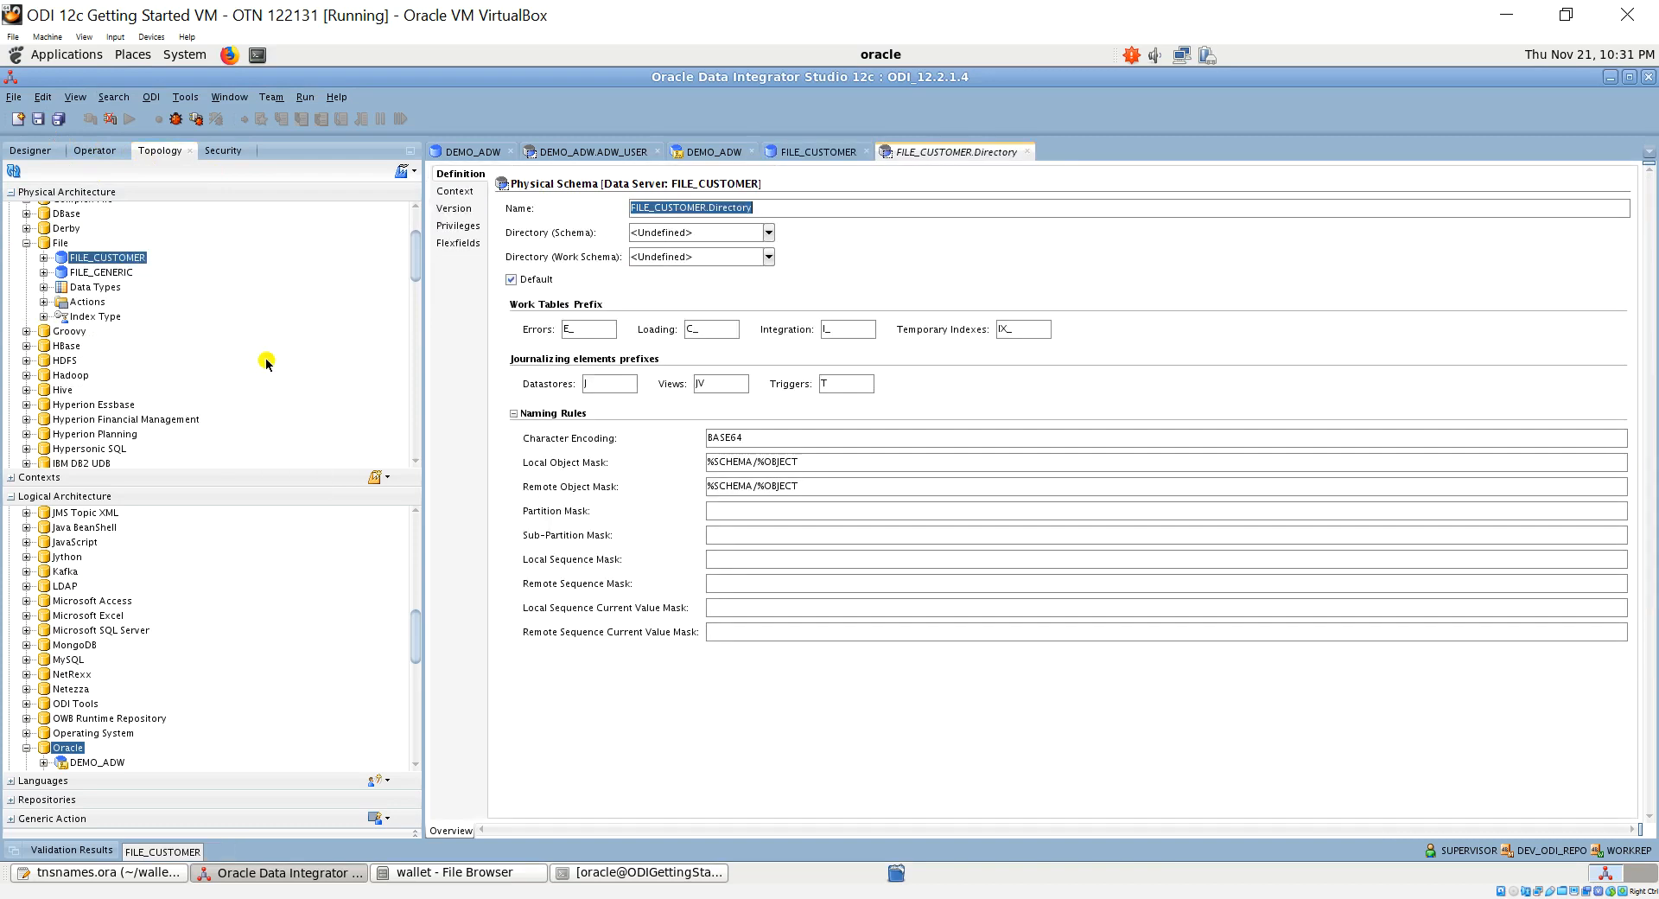
pyautogui.click(714, 232)
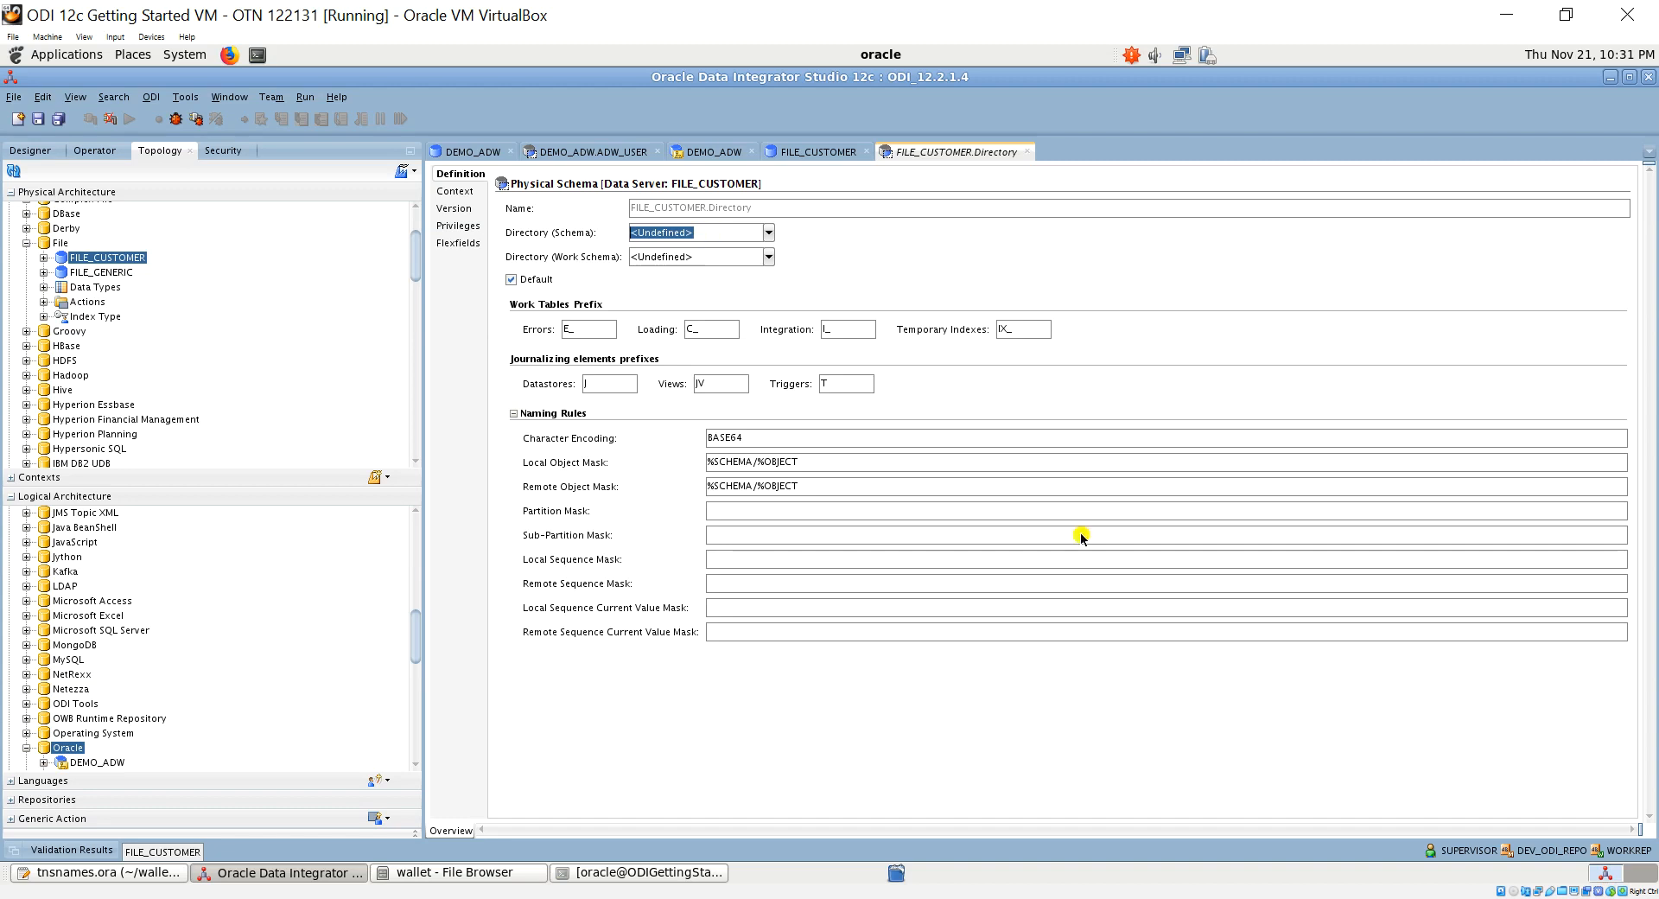
# Switch to the File Browser, open the datafiles folder in /home/oracle and copy its path
pyautogui.click(501, 874)
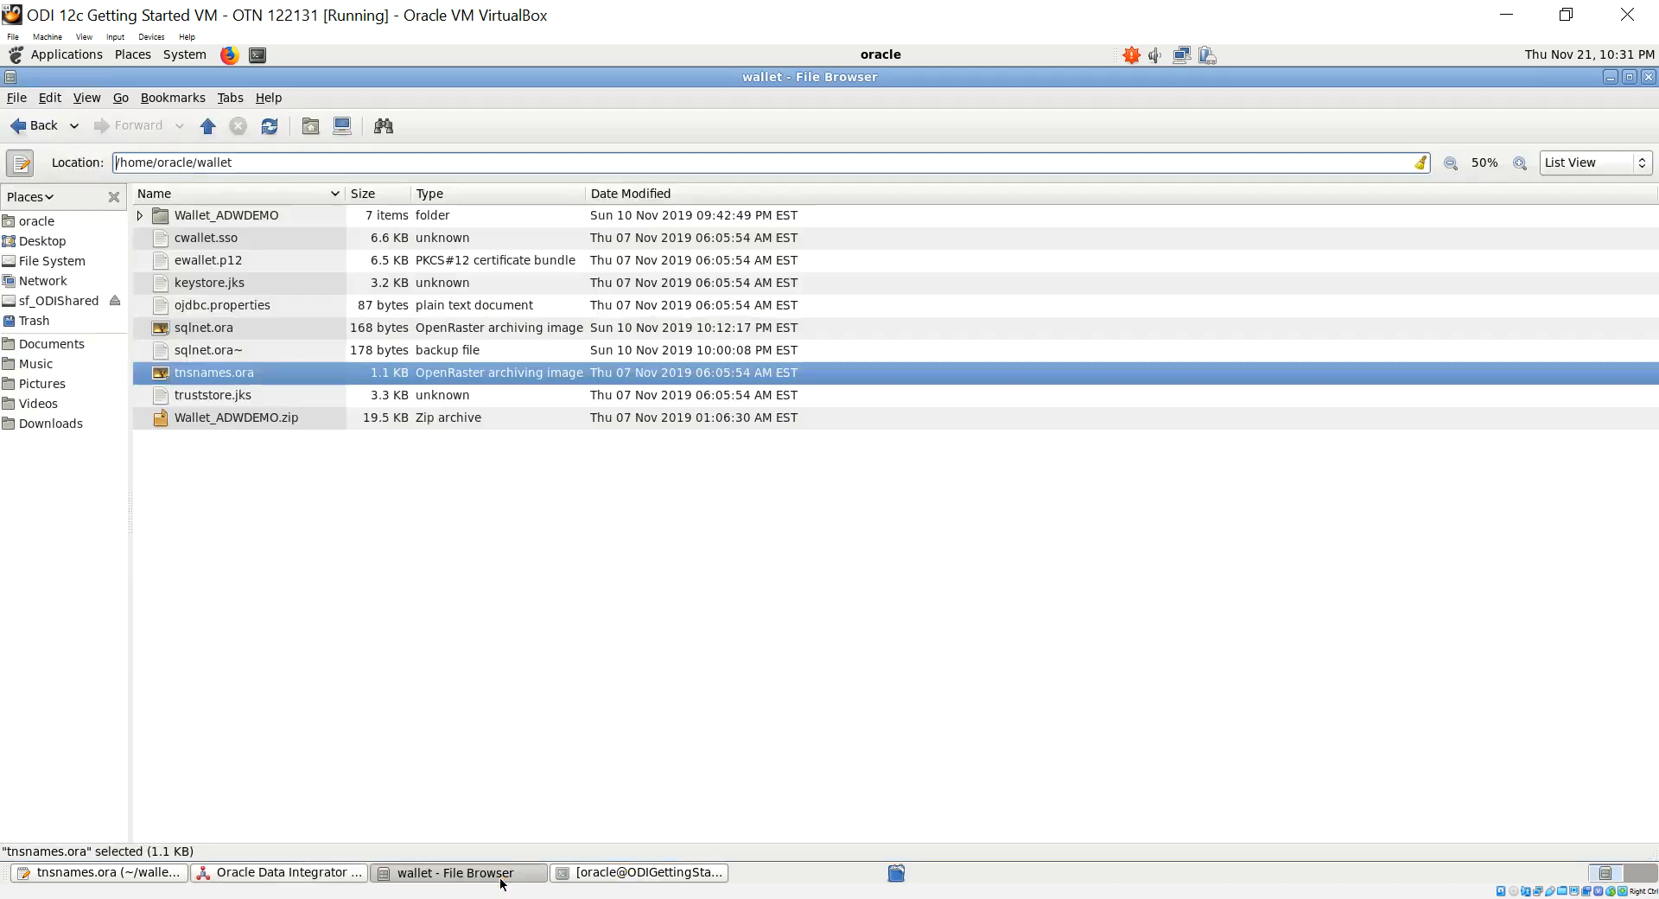
pyautogui.click(208, 127)
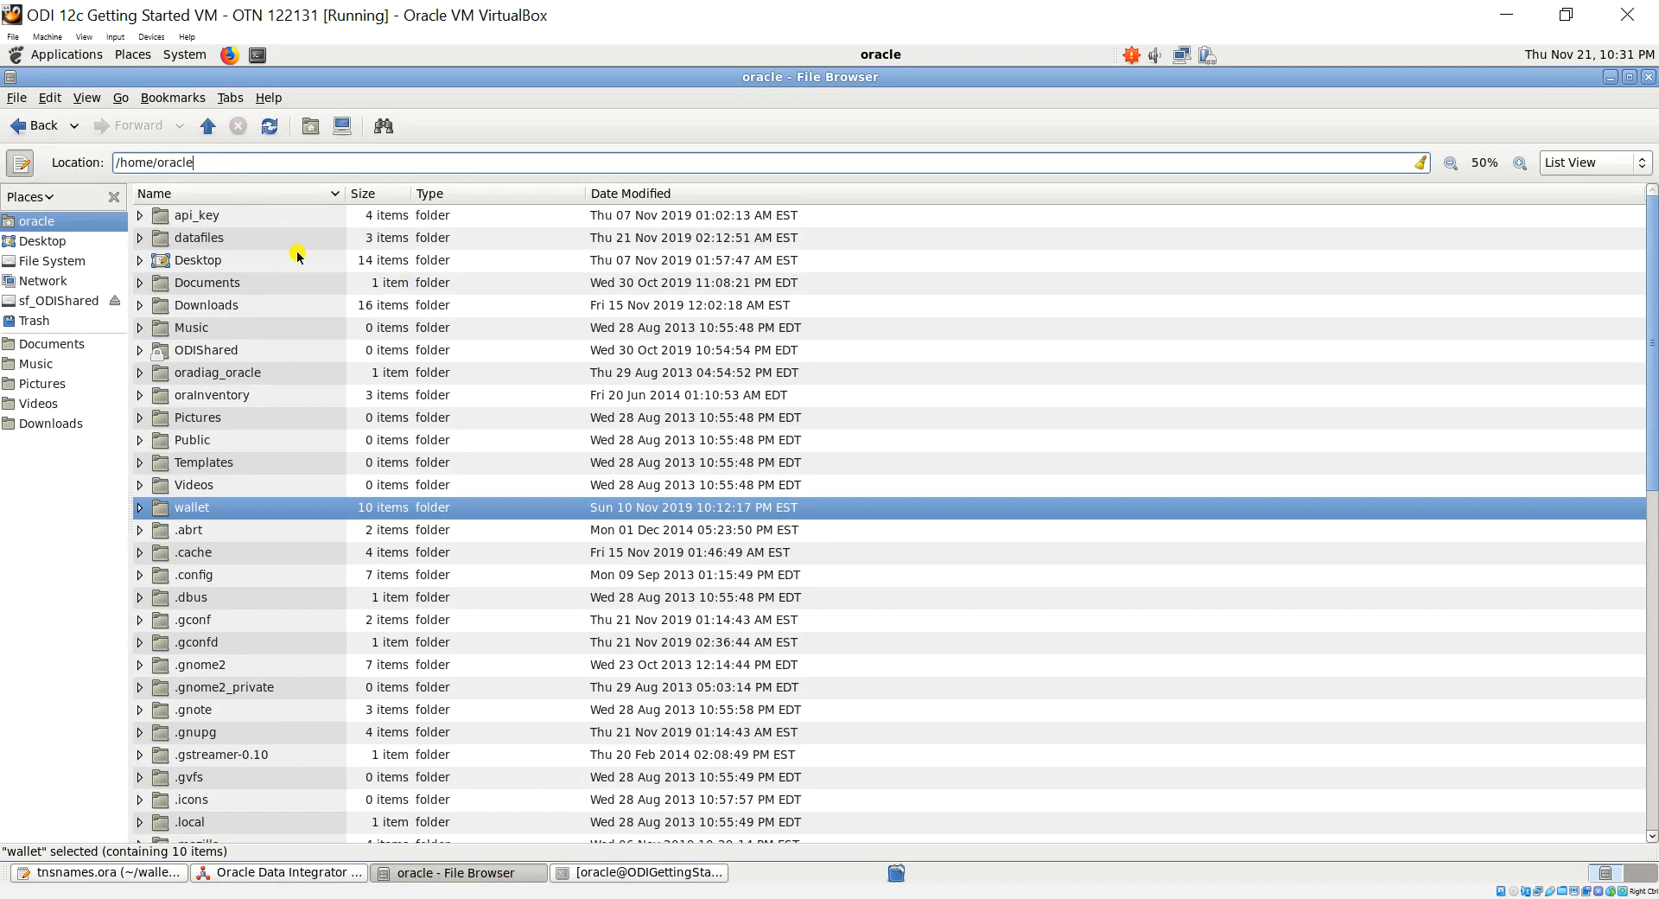
pyautogui.doubleClick(243, 246)
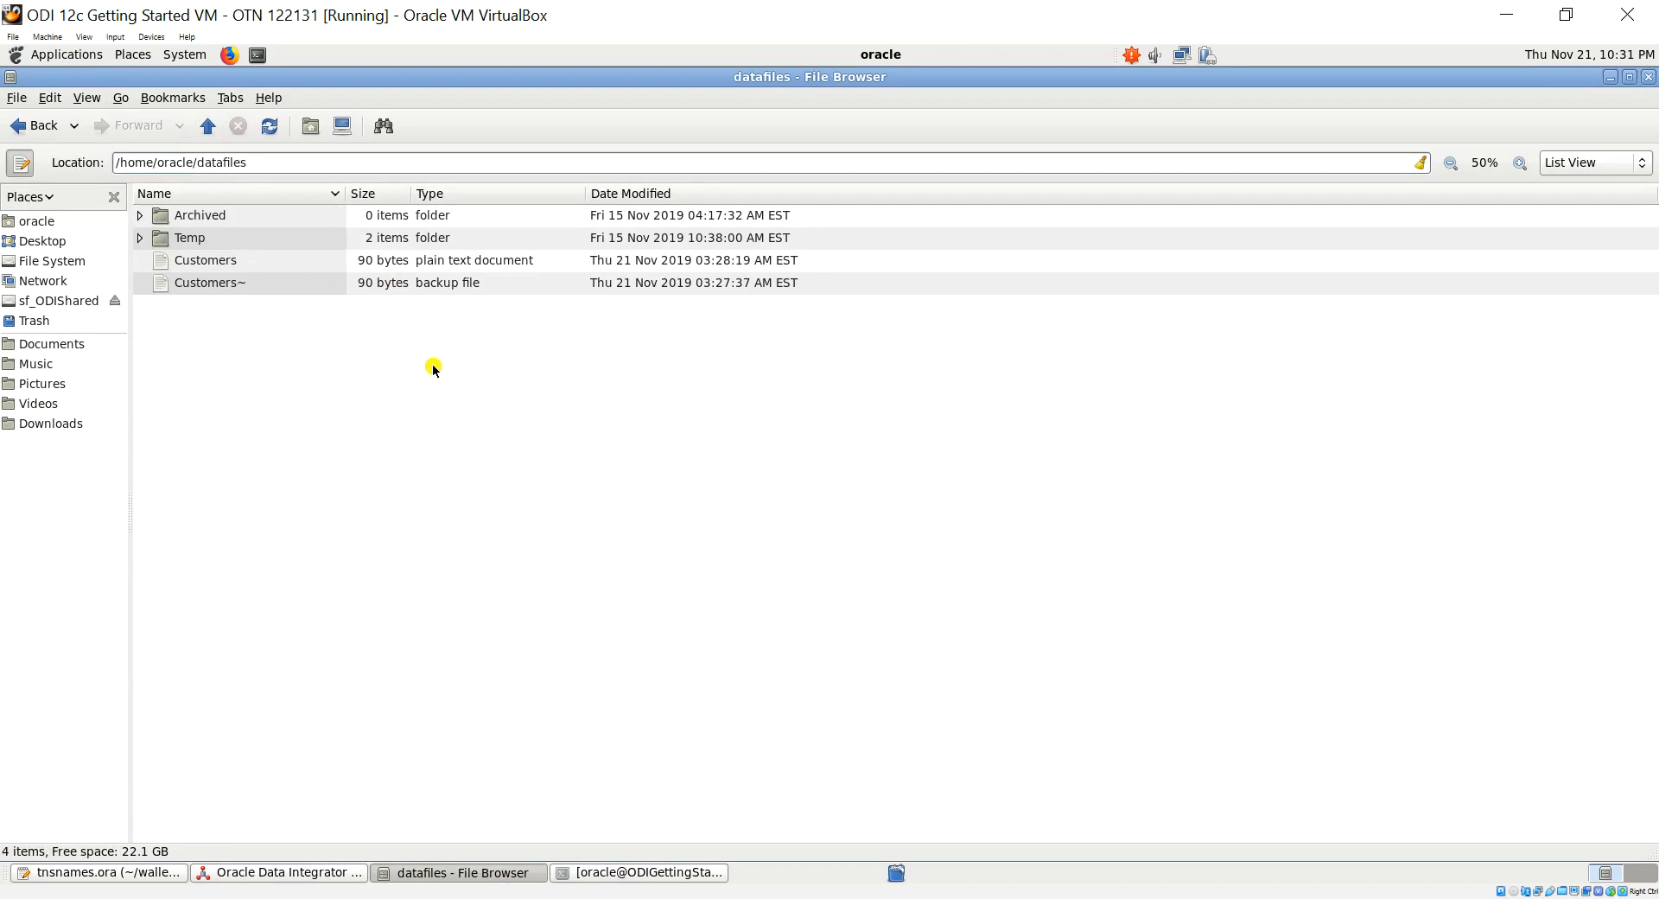
pyautogui.click(267, 164)
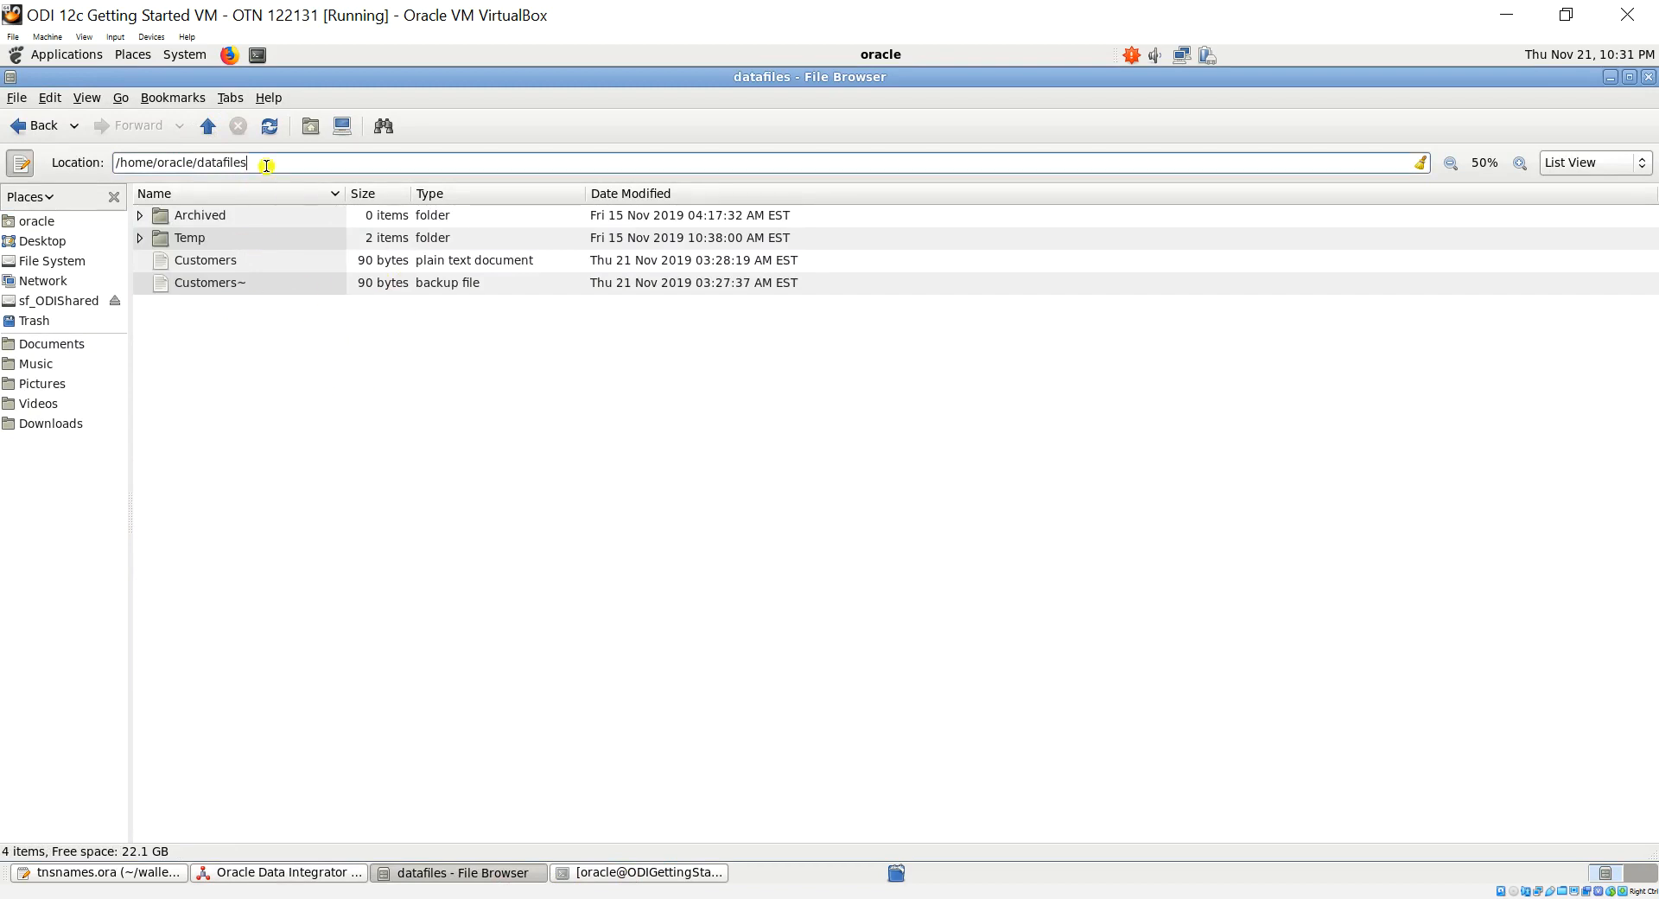
pyautogui.moveTo(274, 165); pyautogui.dragTo(106, 161)
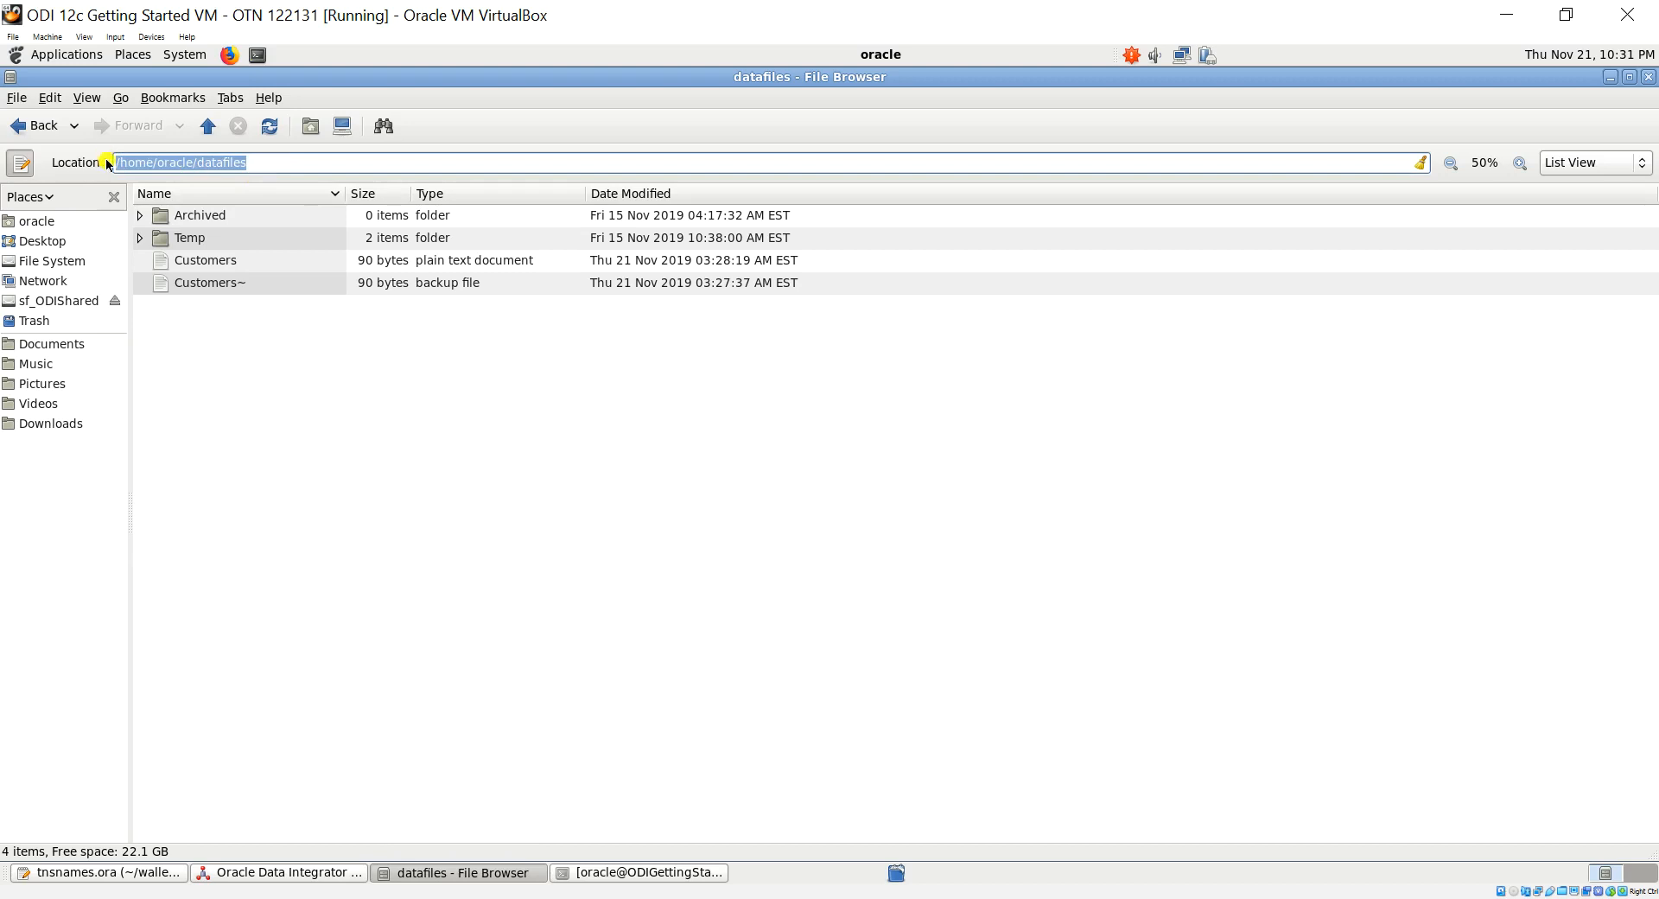
pyautogui.write('/home/oracle/wallet')
pyautogui.press('Escape')
pyautogui.moveTo(267, 164); pyautogui.dragTo(117, 160)
pyautogui.hotkey('ctrl', 'c')
# Back in ODI Studio, set the physical schema's directory and work directory to /home/oracle/datafiles/ and save it
pyautogui.click(313, 873)
pyautogui.click(711, 235)
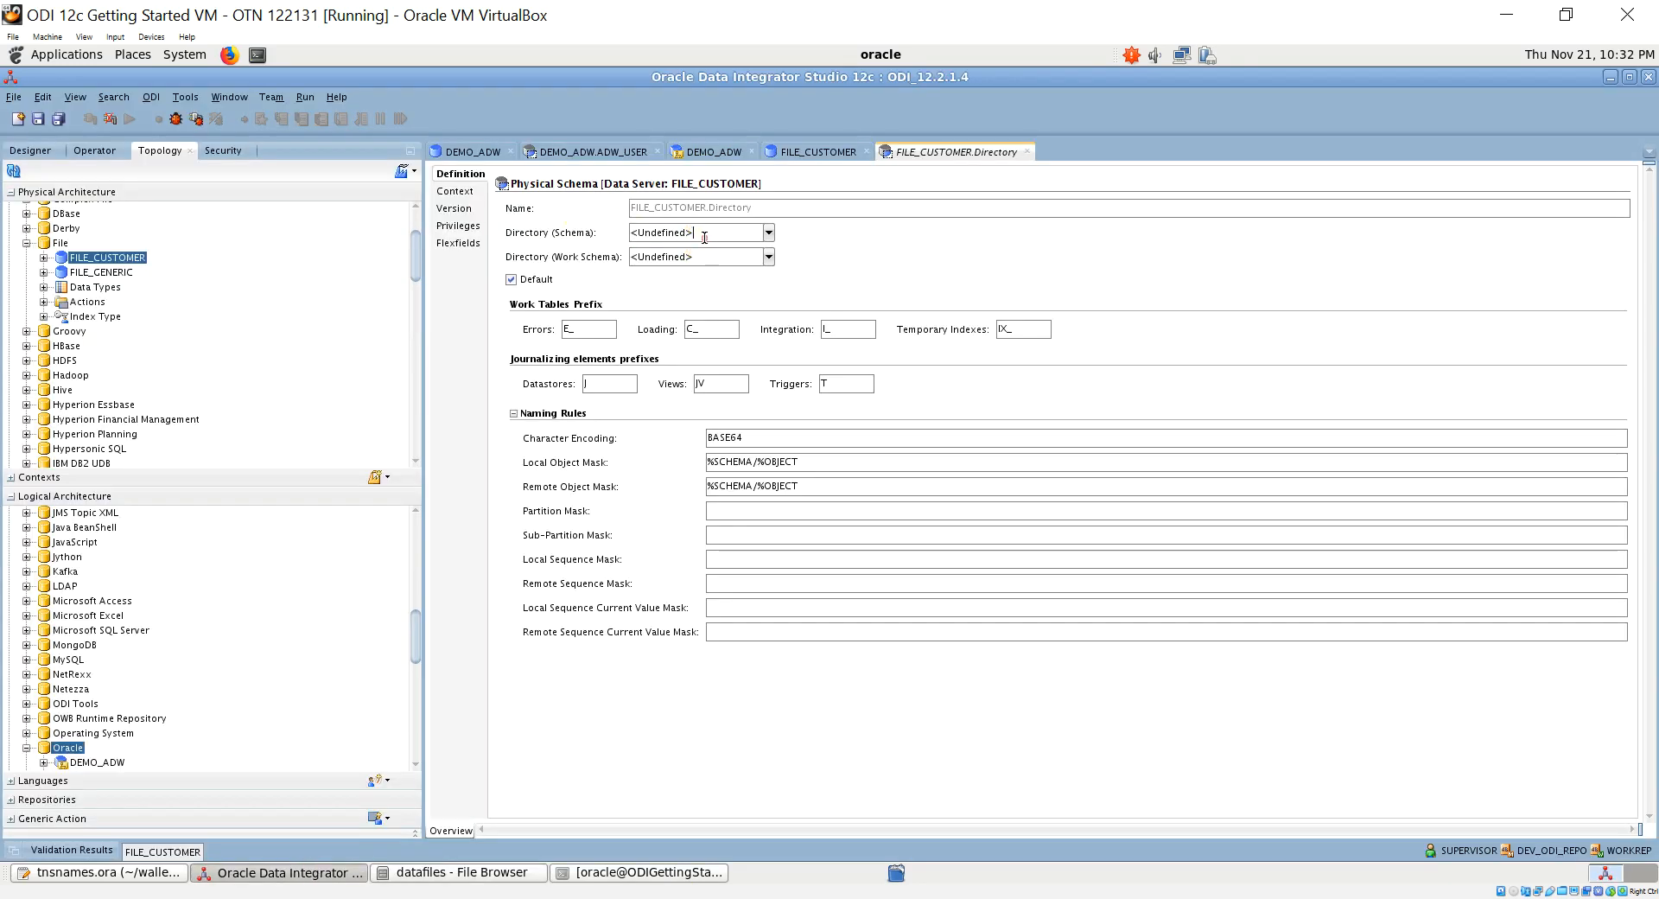
pyautogui.moveTo(716, 237); pyautogui.dragTo(656, 225)
pyautogui.hotkey('ctrl', 'v')
pyautogui.click(720, 256)
pyautogui.moveTo(721, 256); pyautogui.dragTo(615, 236)
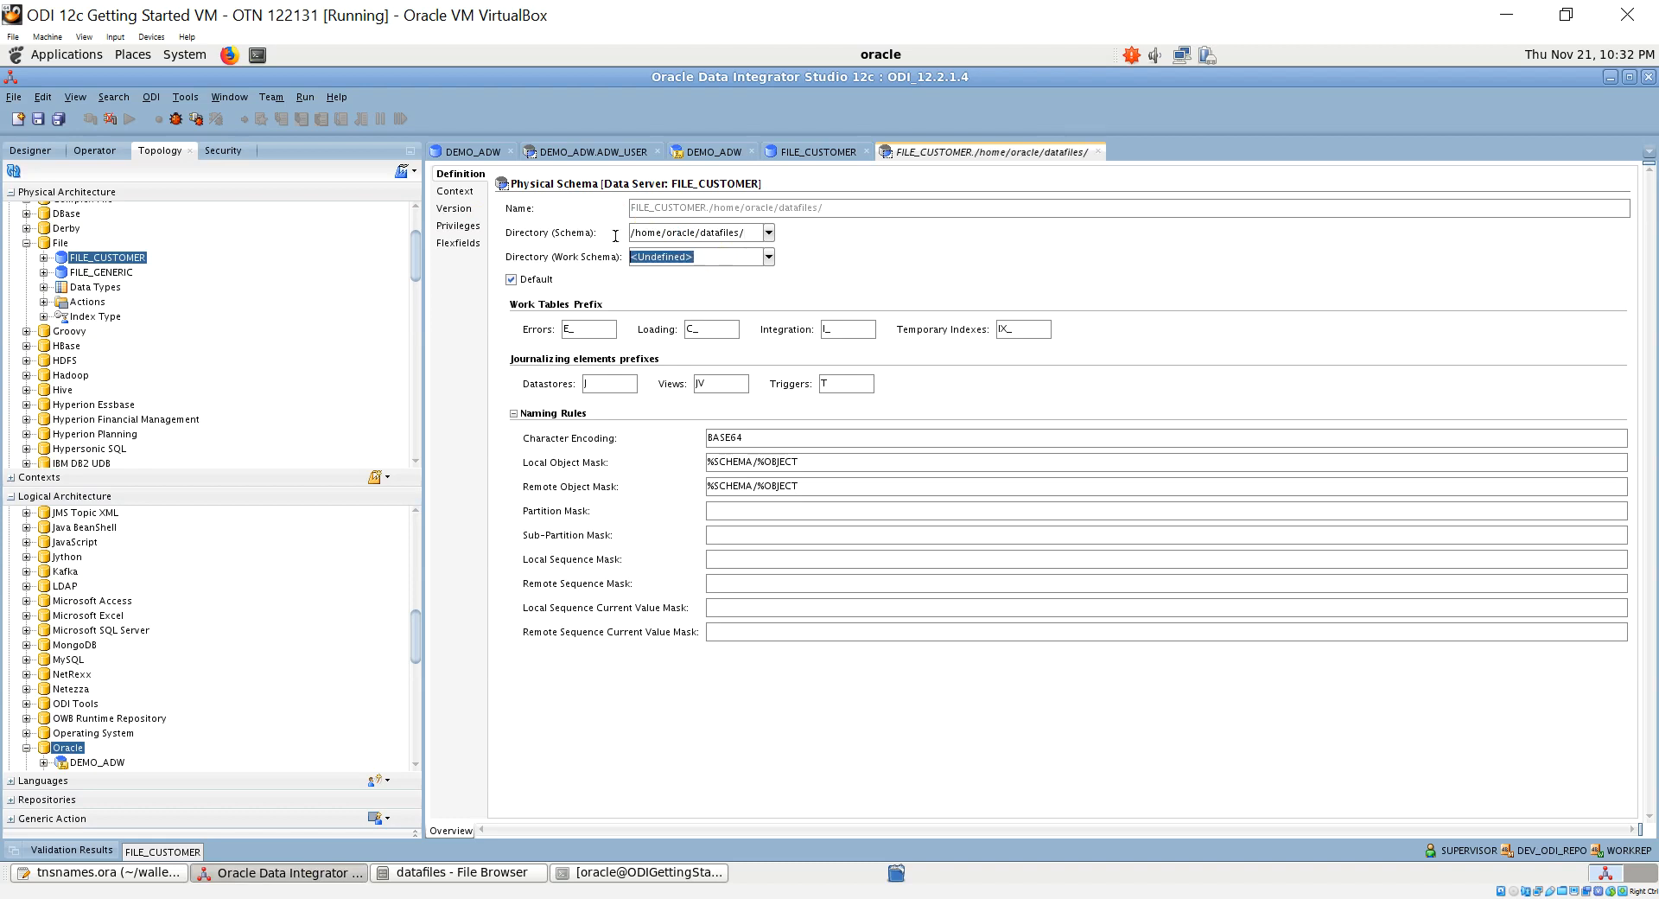
pyautogui.hotkey('ctrl', 'v')
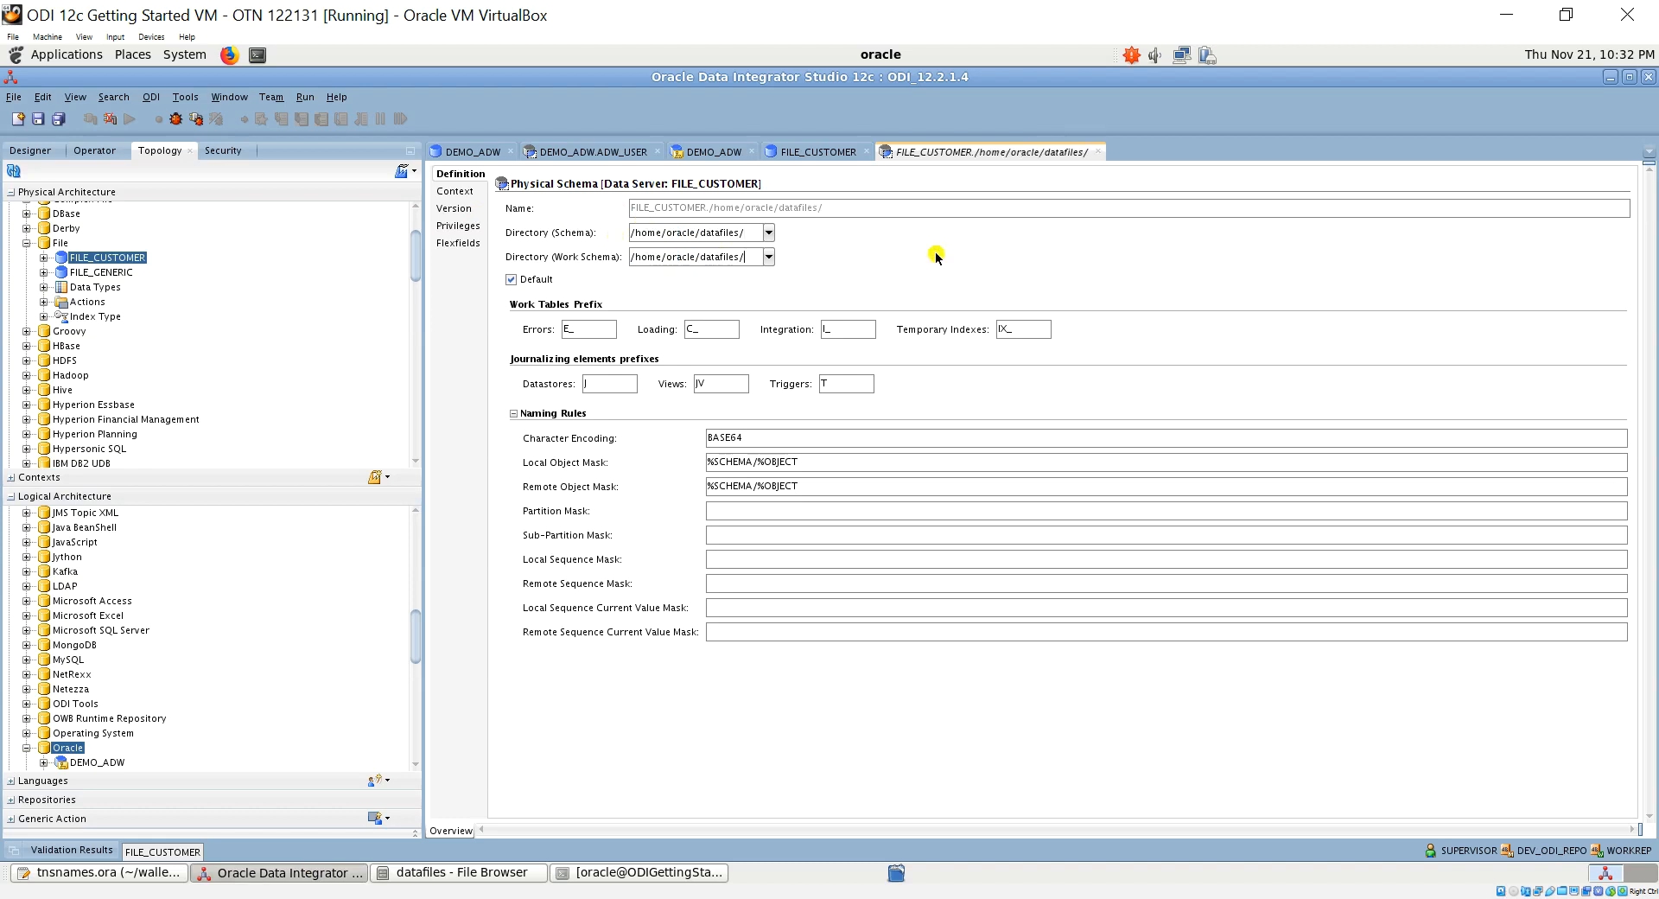
pyautogui.click(38, 119)
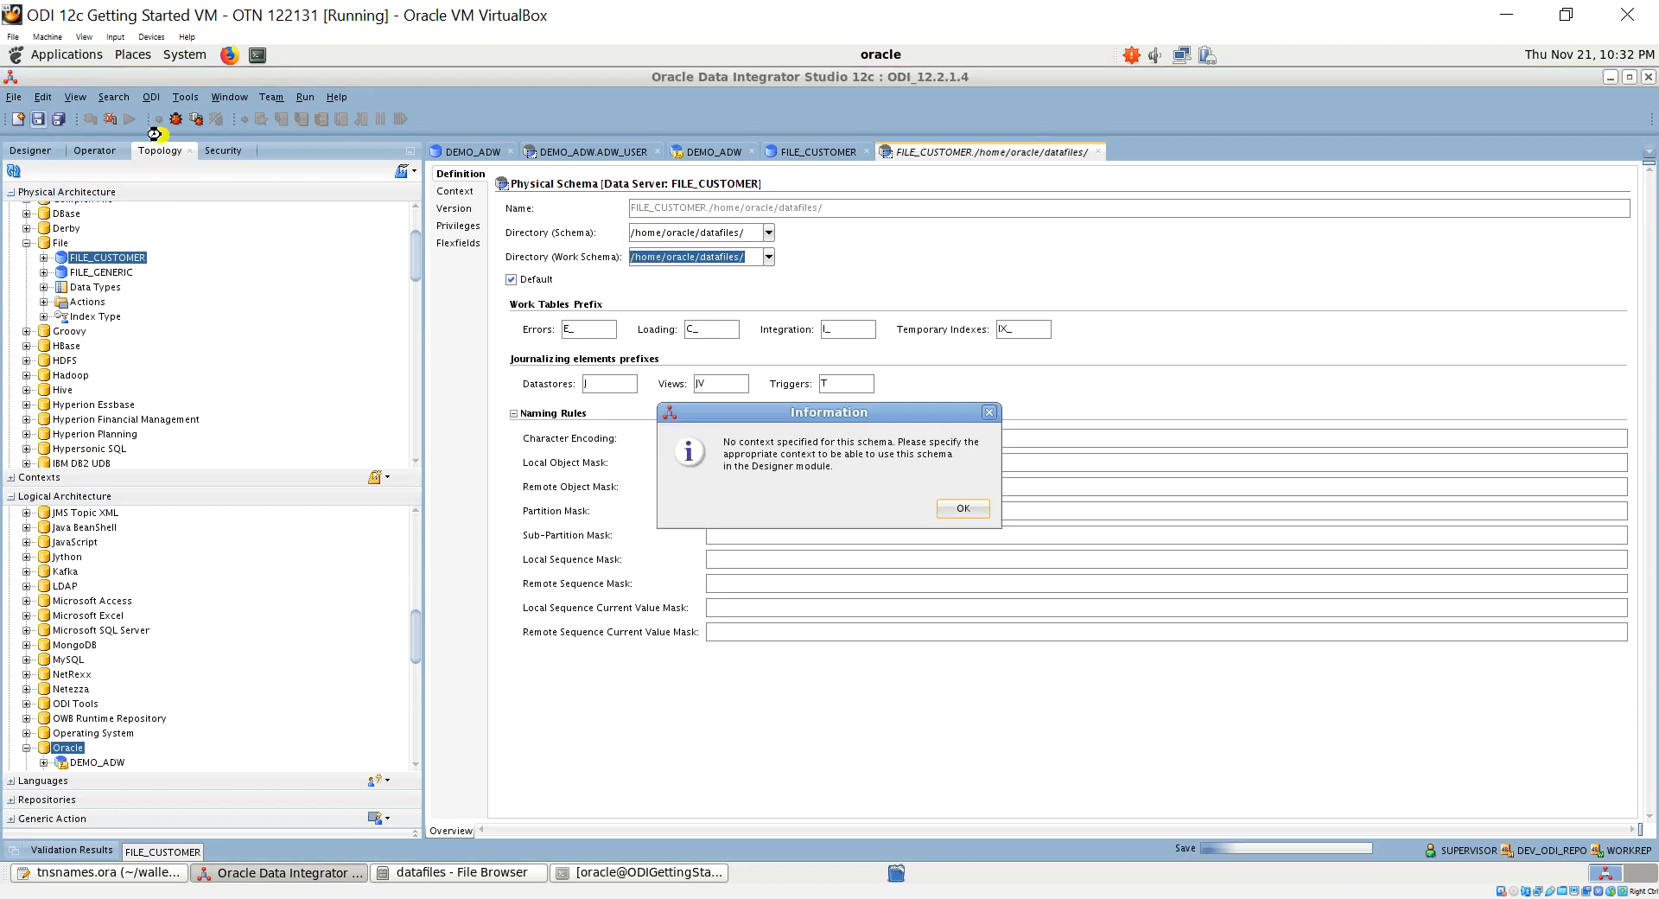
pyautogui.click(954, 509)
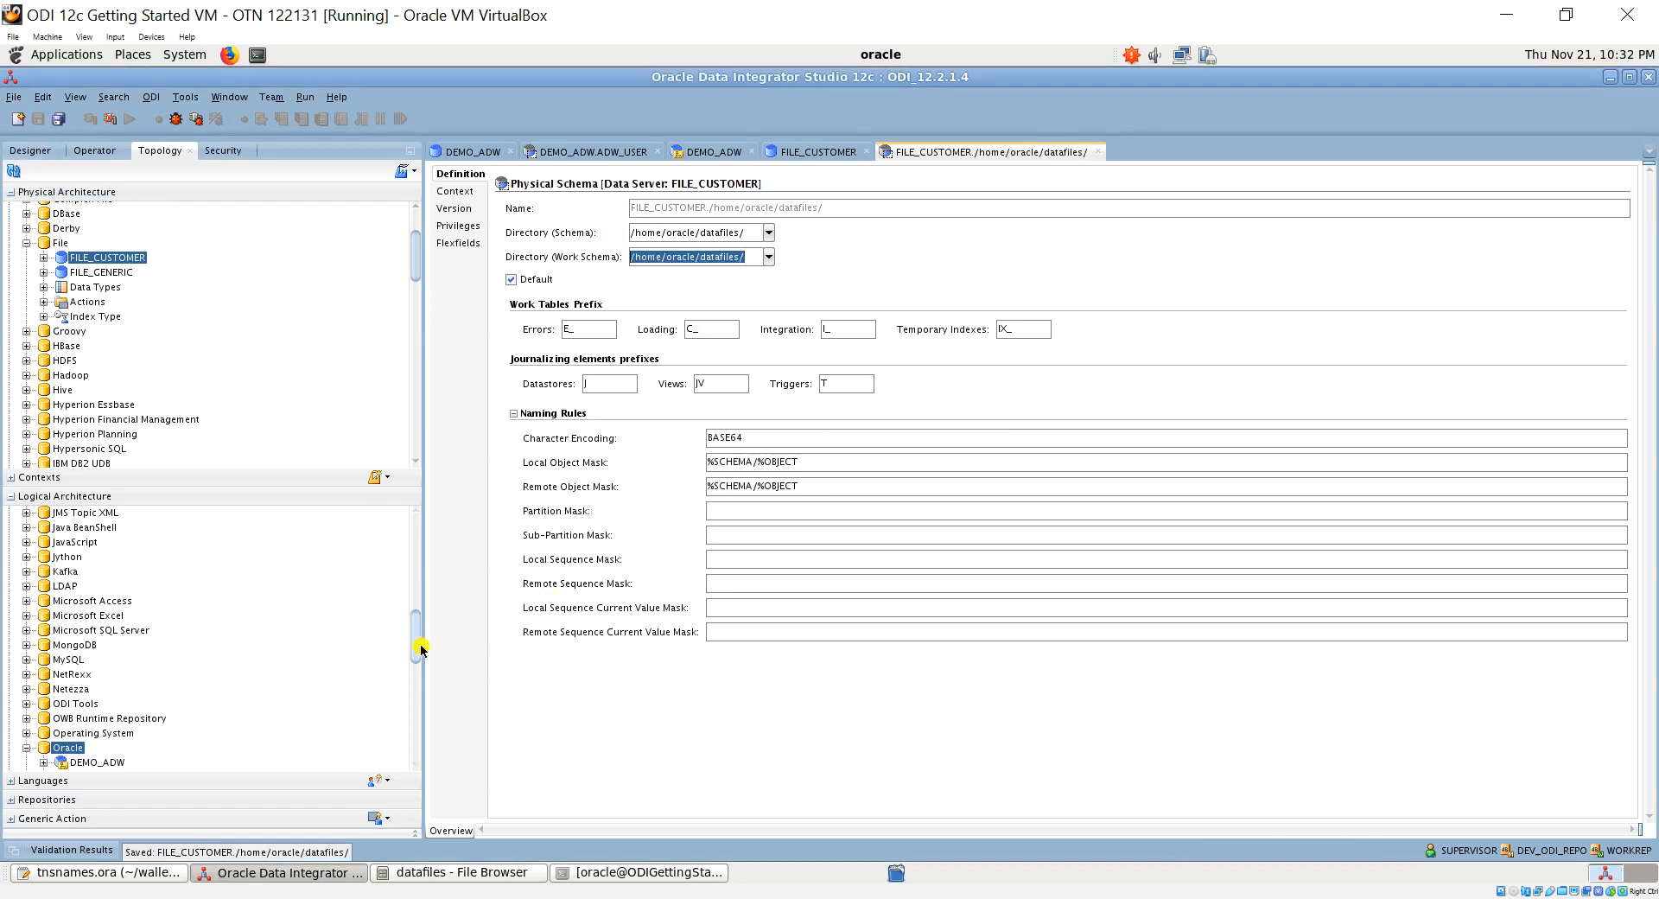
# Create a new logical schema named FILE_CUSTOMER under the File technology in the logical architecture
pyautogui.moveTo(420, 648); pyautogui.dragTo(411, 680)
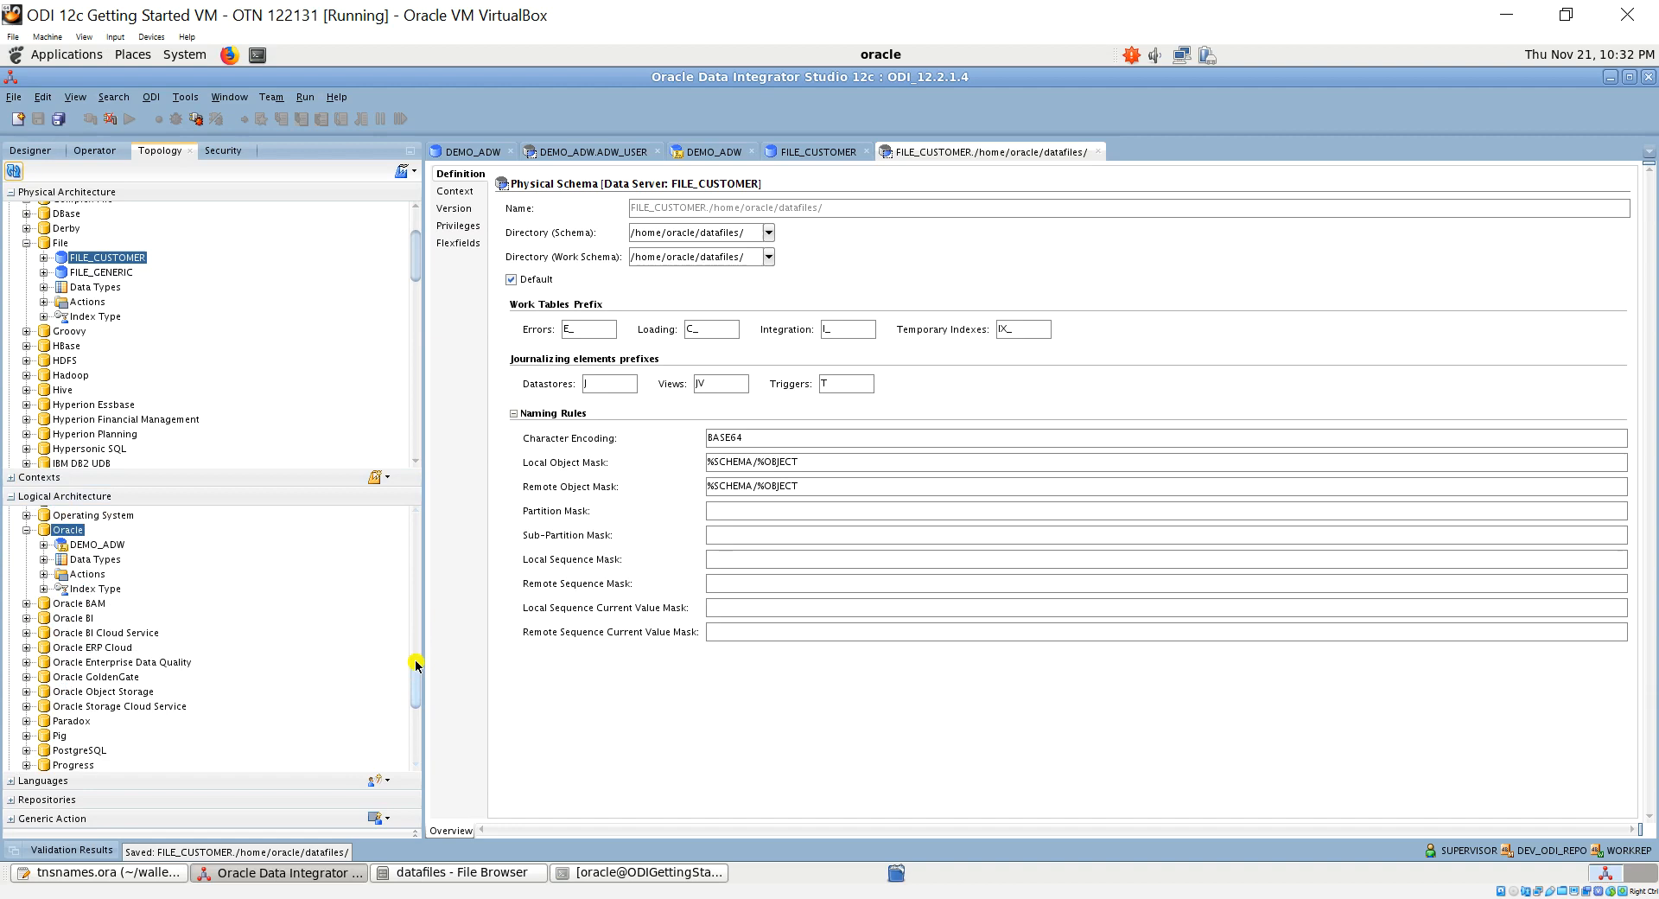
pyautogui.moveTo(417, 675); pyautogui.dragTo(415, 536)
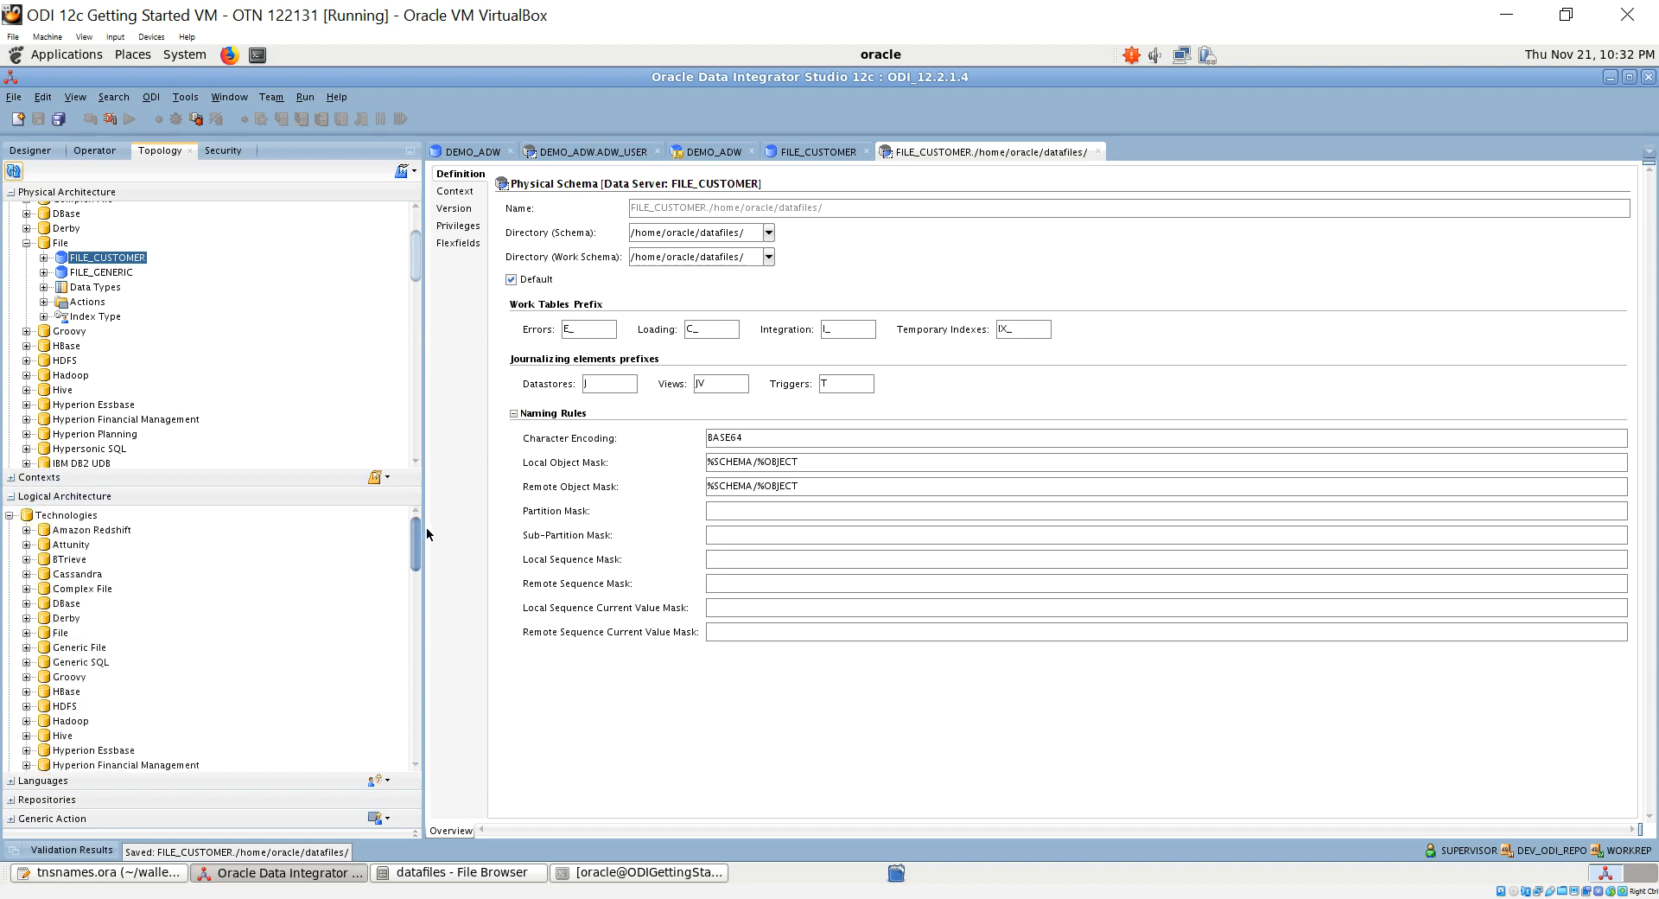
pyautogui.doubleClick(58, 636)
pyautogui.rightClick(58, 638)
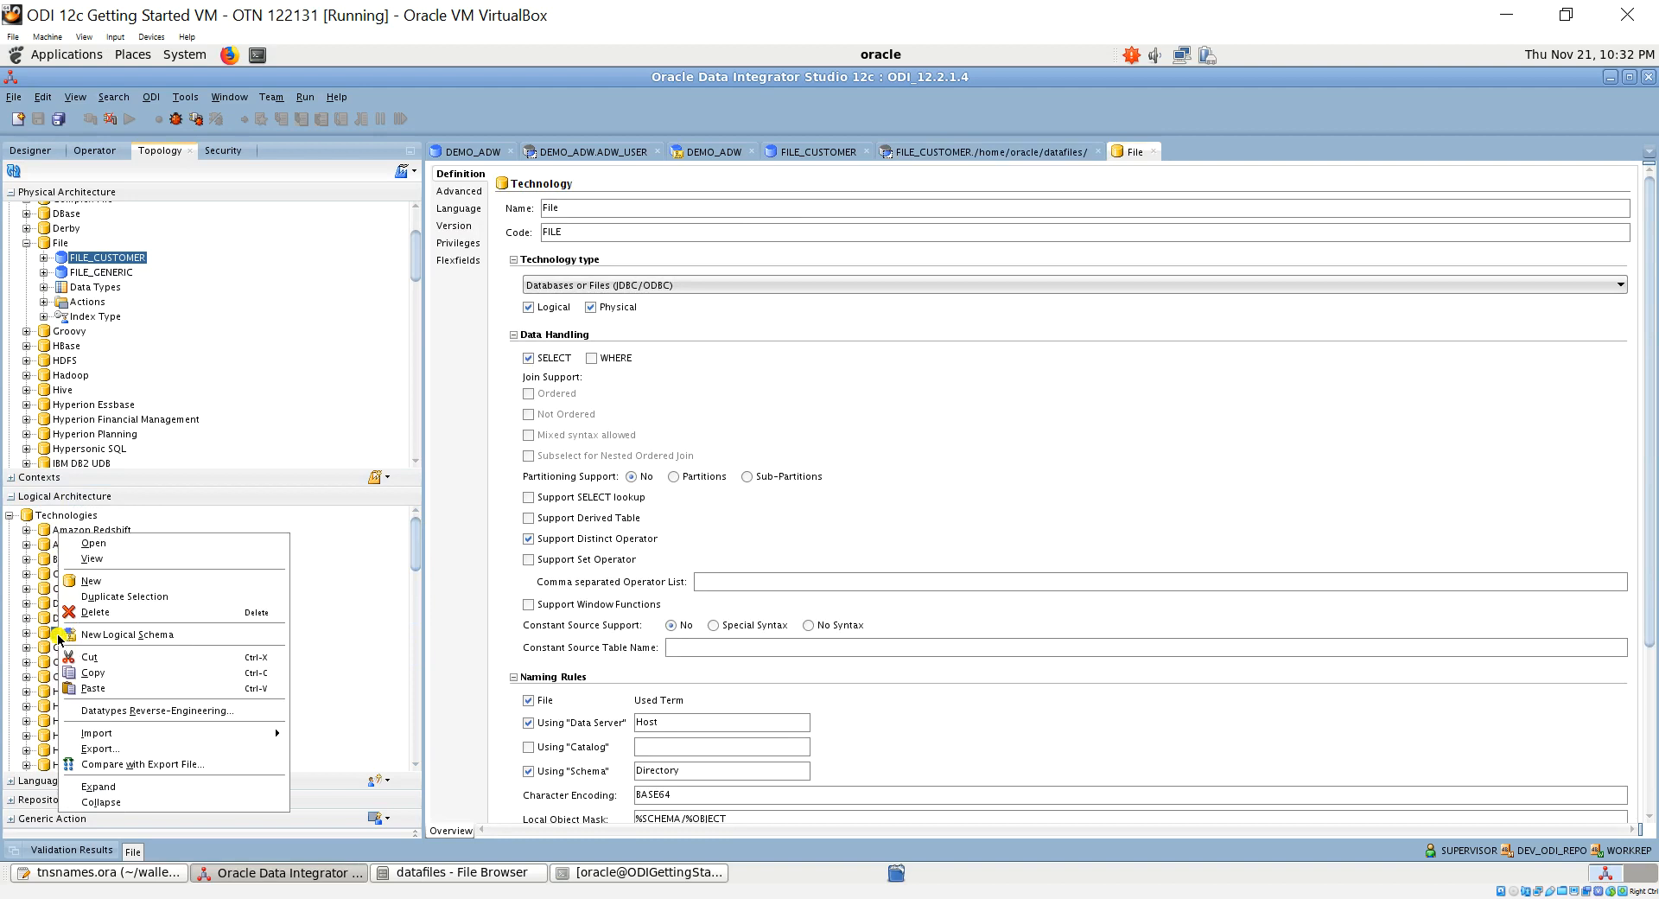
pyautogui.click(104, 635)
pyautogui.write('F')
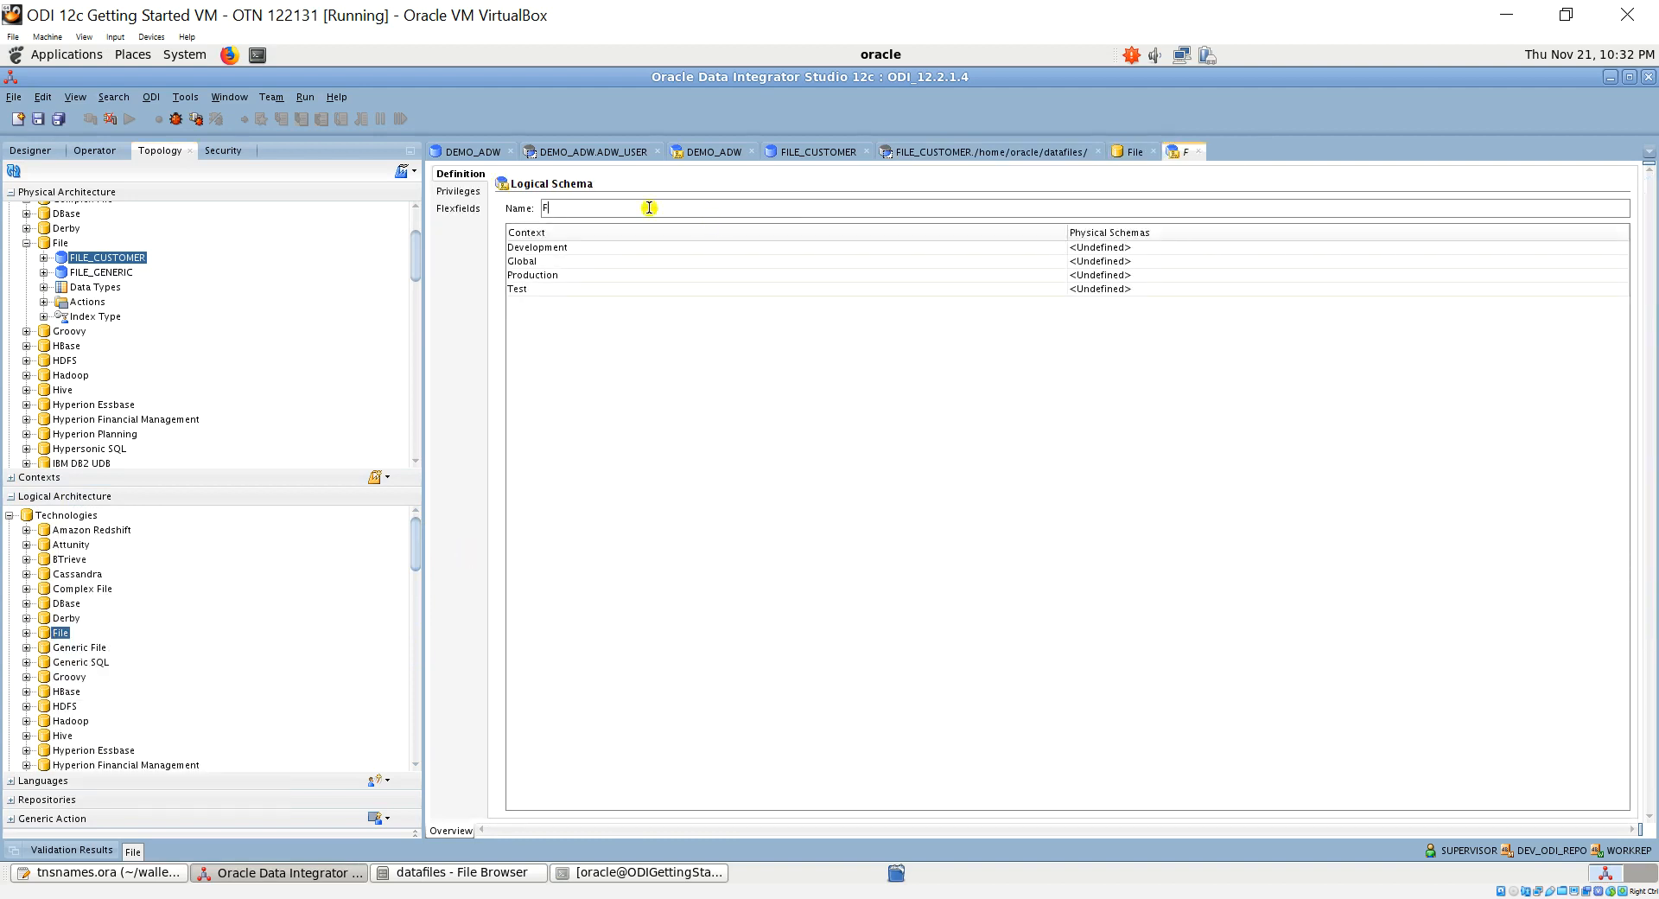
pyautogui.write('ILE_CUSTOMER')
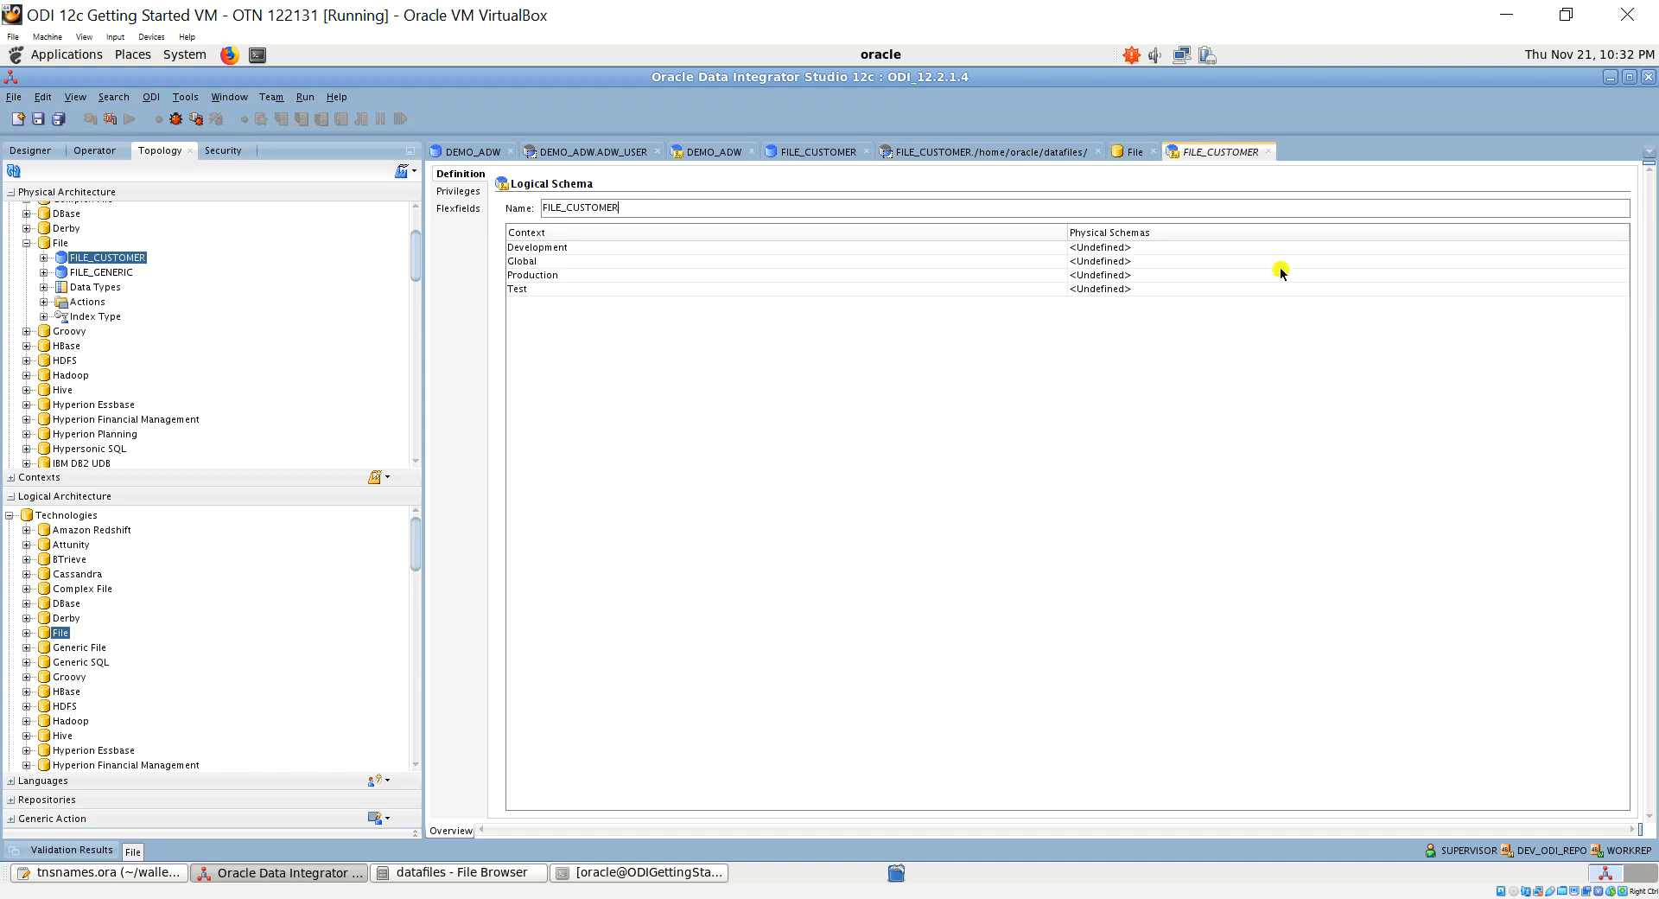
# Map the Development, Global, Production and Test contexts to physical schema FILE_CUSTOMER./home/oracle/datafiles/ and save the logical schema
pyautogui.click(1128, 248)
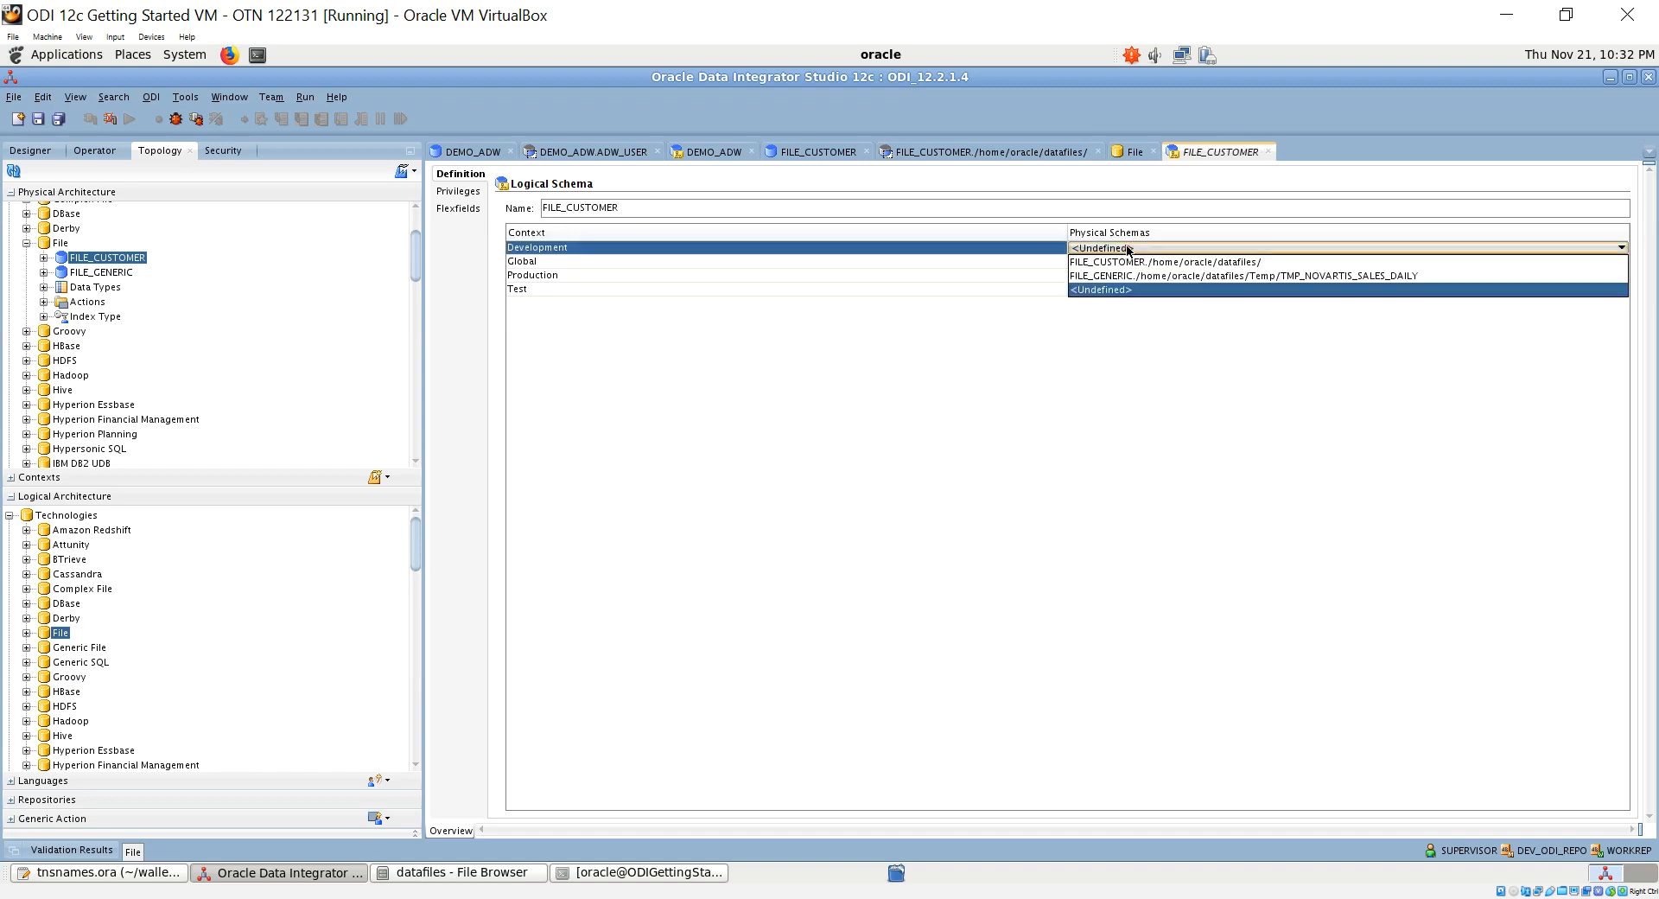
pyautogui.click(1277, 261)
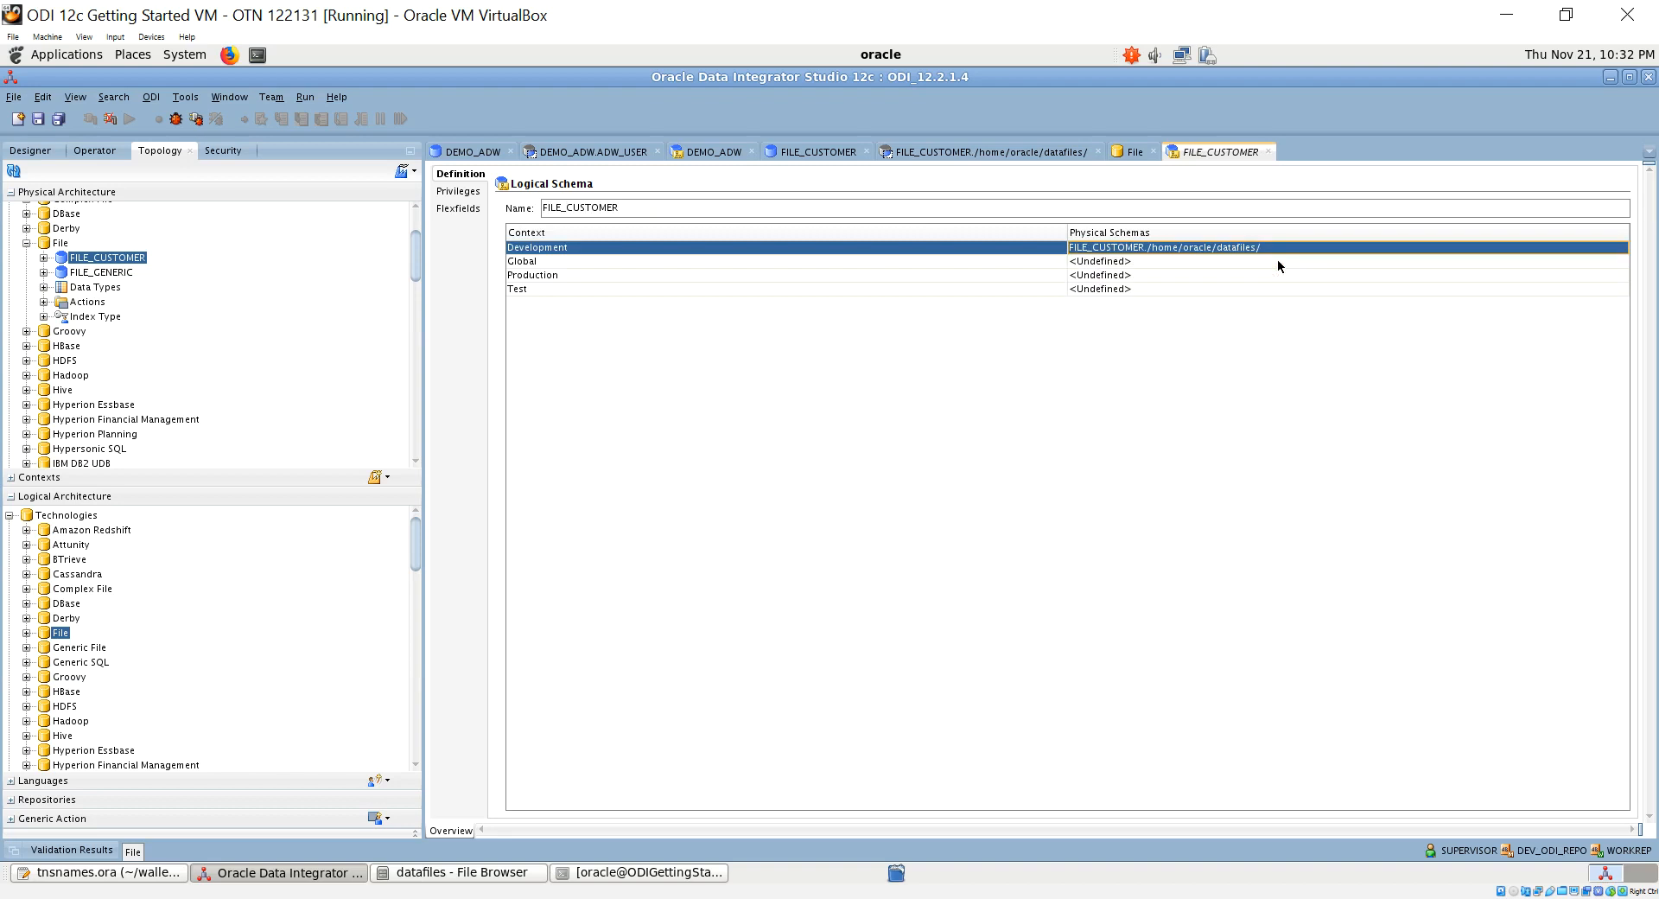
pyautogui.click(1185, 263)
pyautogui.click(1173, 276)
pyautogui.click(1170, 274)
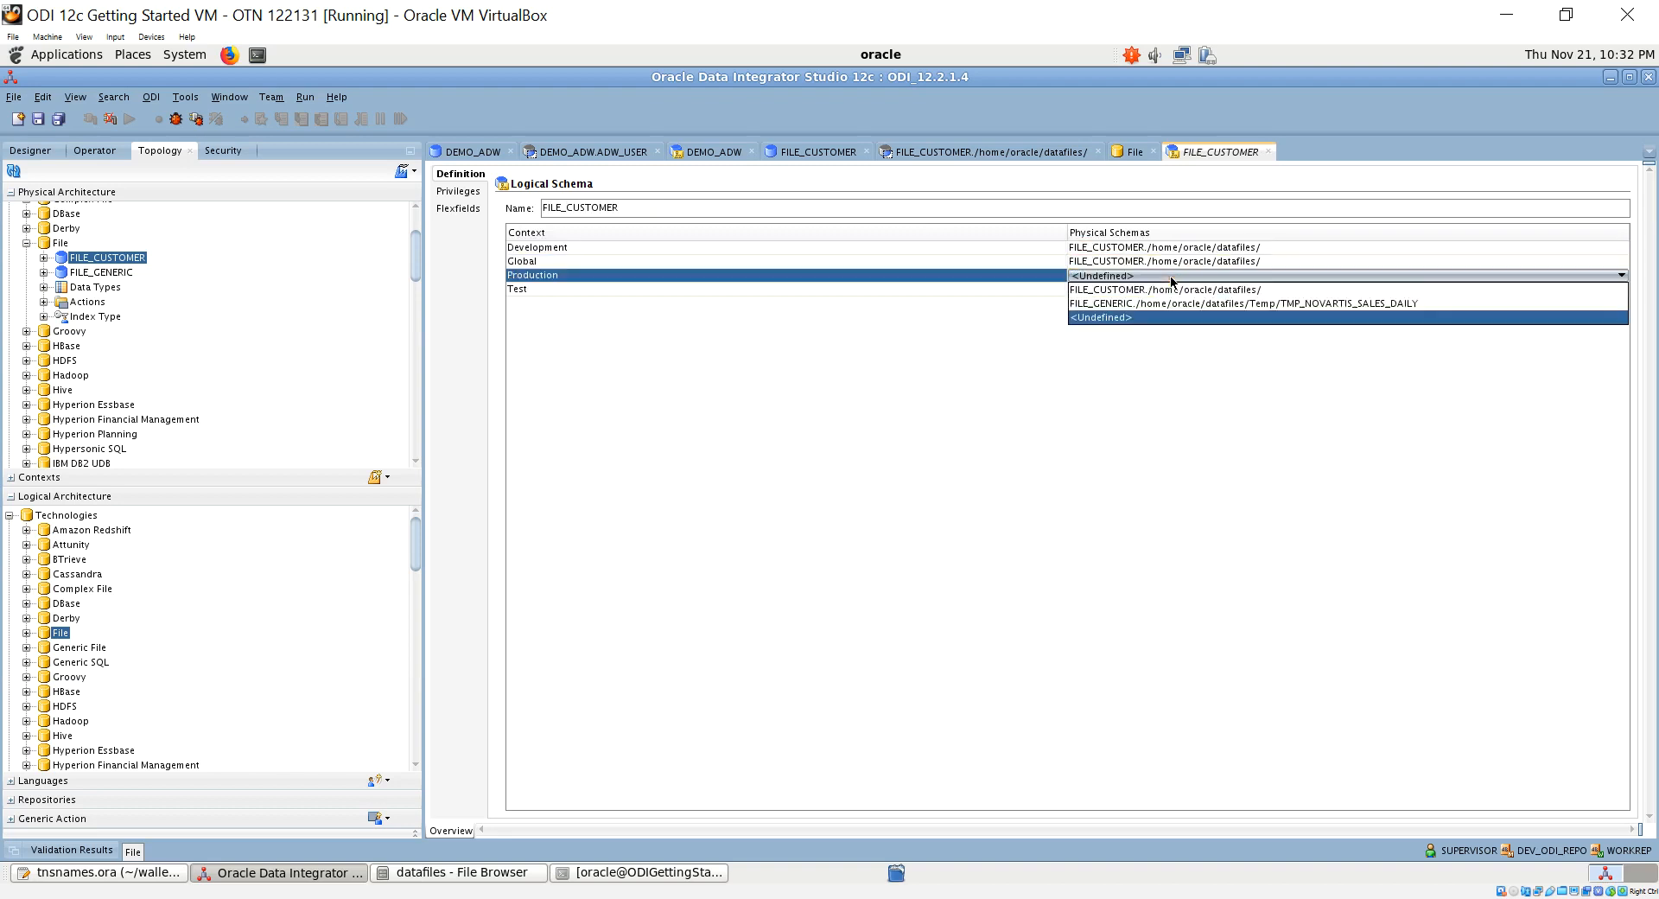
pyautogui.click(1164, 290)
pyautogui.click(1163, 290)
pyautogui.click(1160, 306)
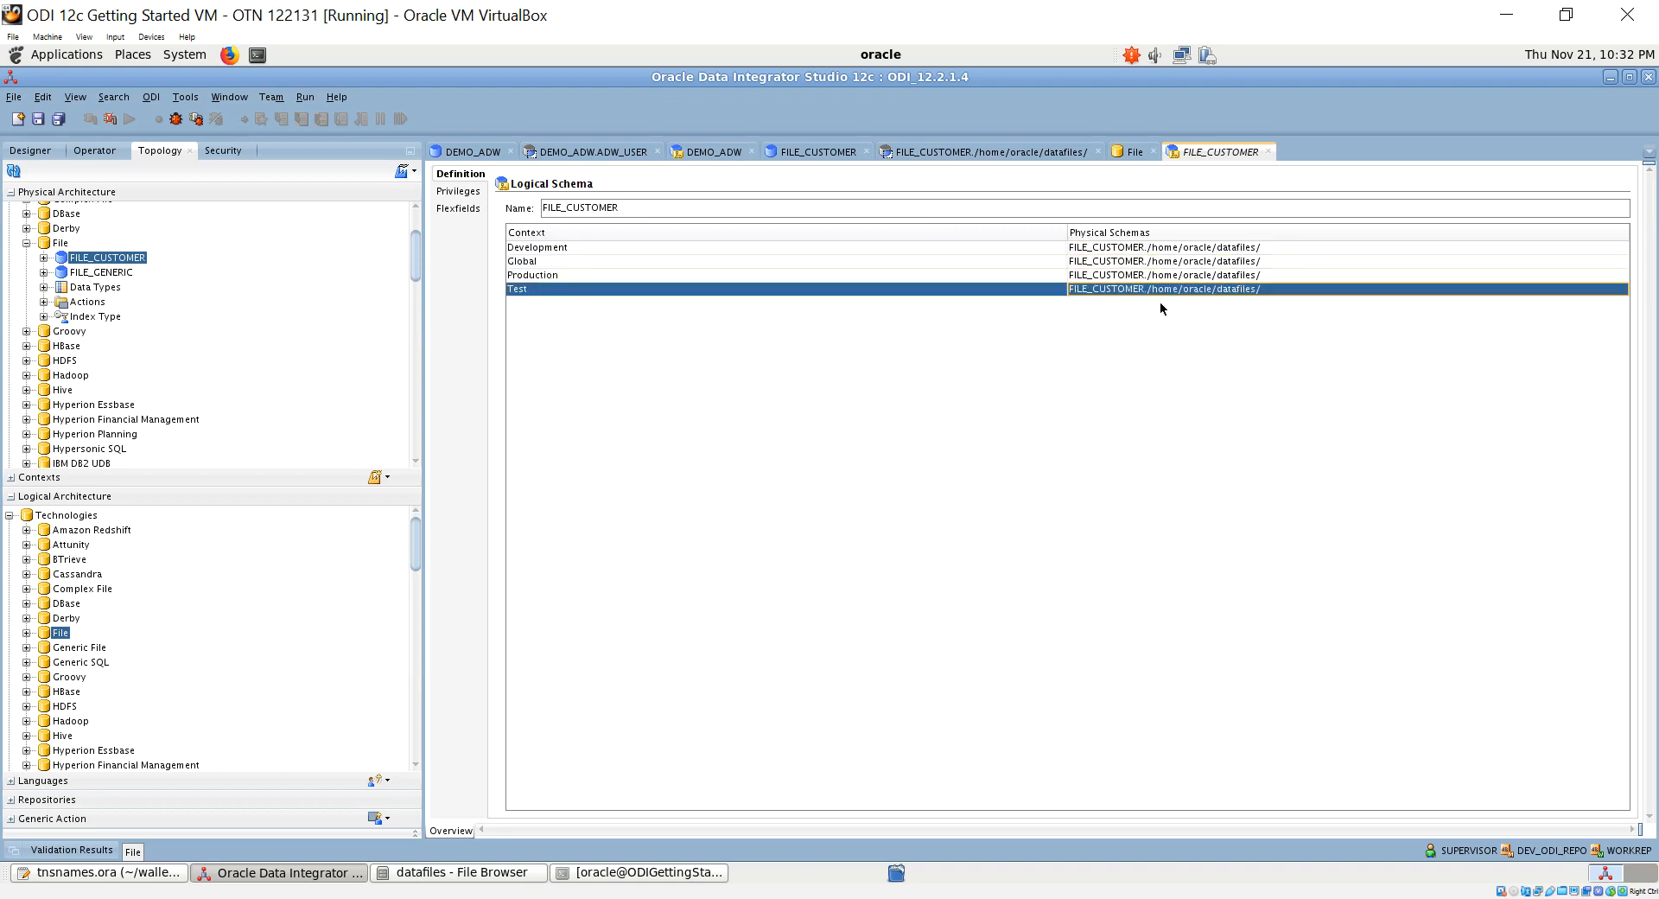
pyautogui.hotkey('ctrl', 's')
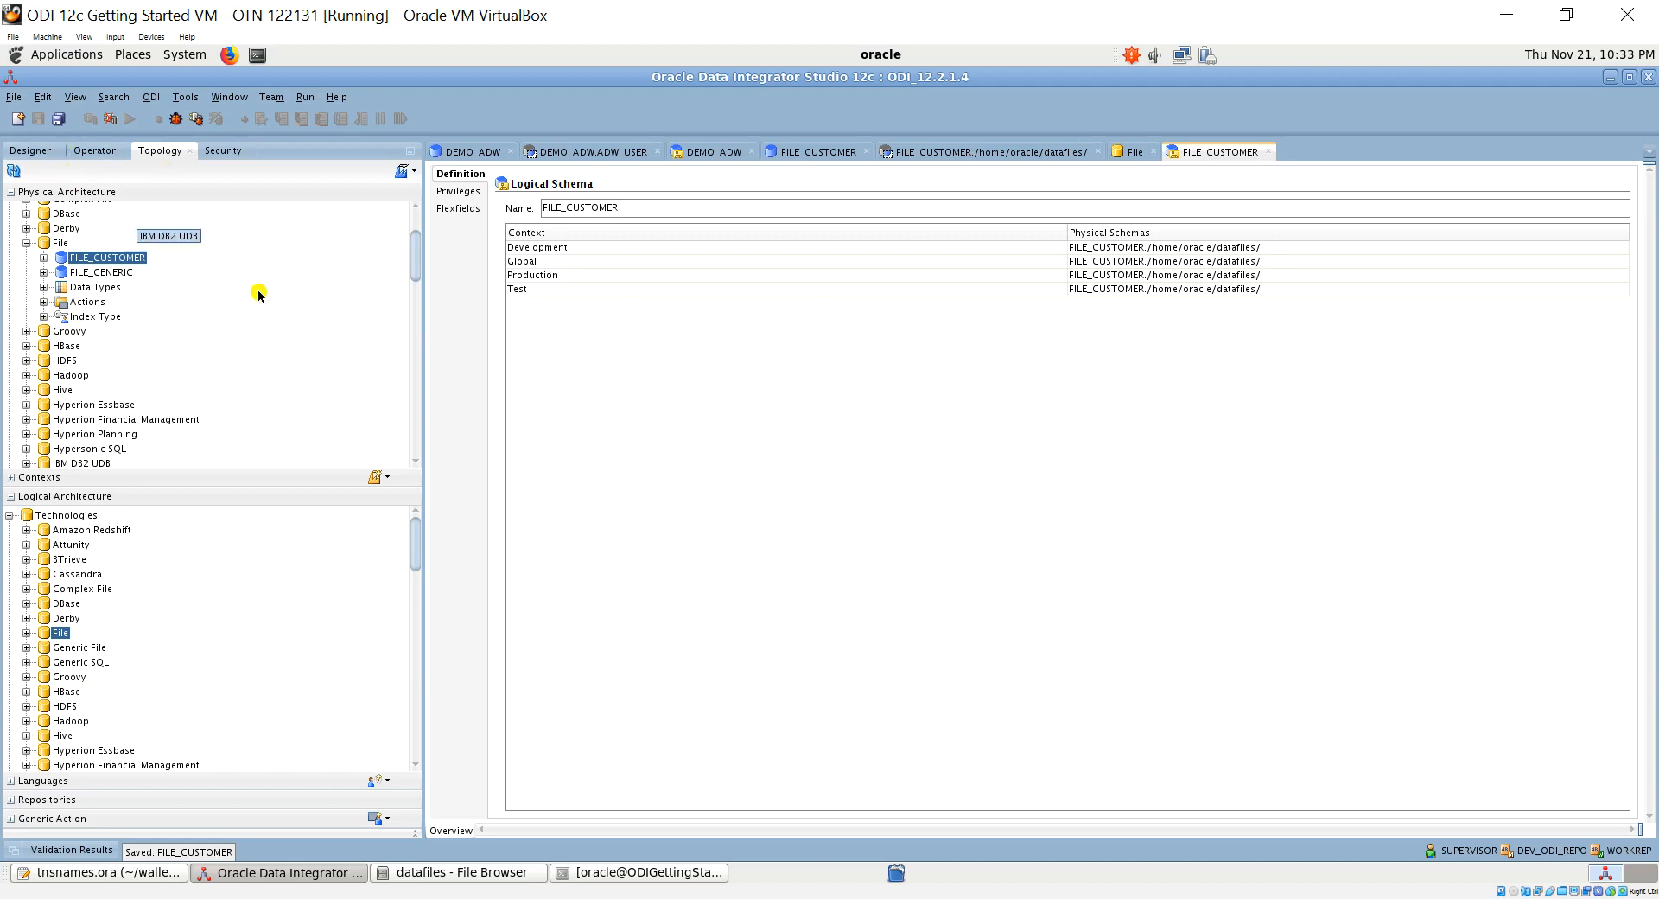
# Create a model folder named DEMO_ADW in the Designer's models and save it
pyautogui.click(36, 154)
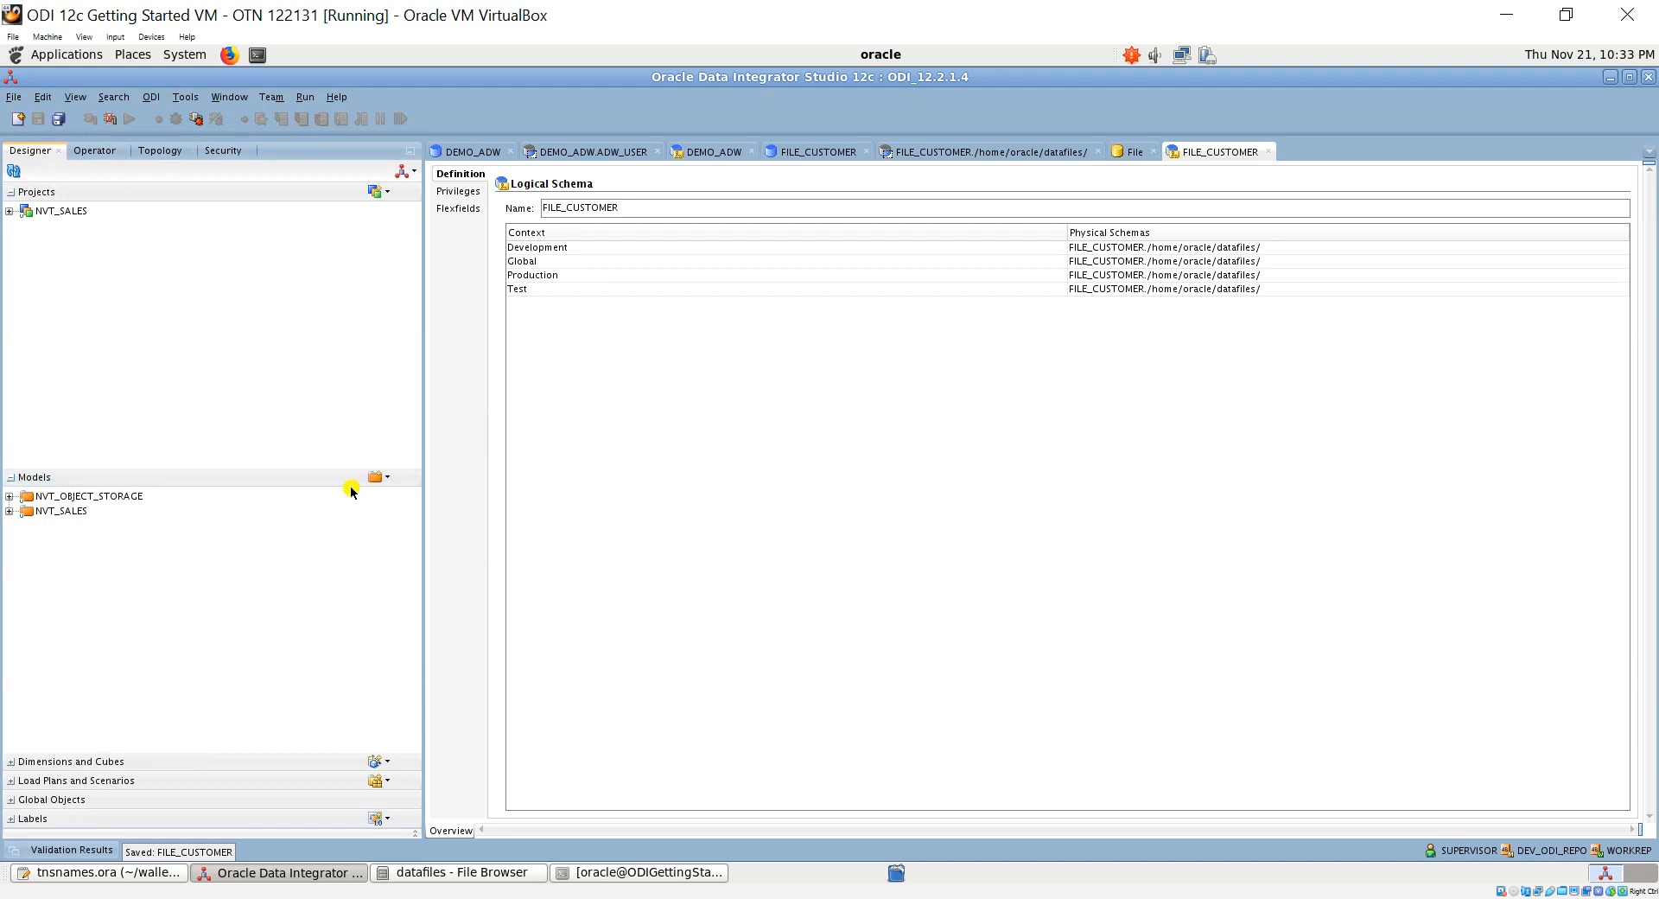
pyautogui.click(386, 477)
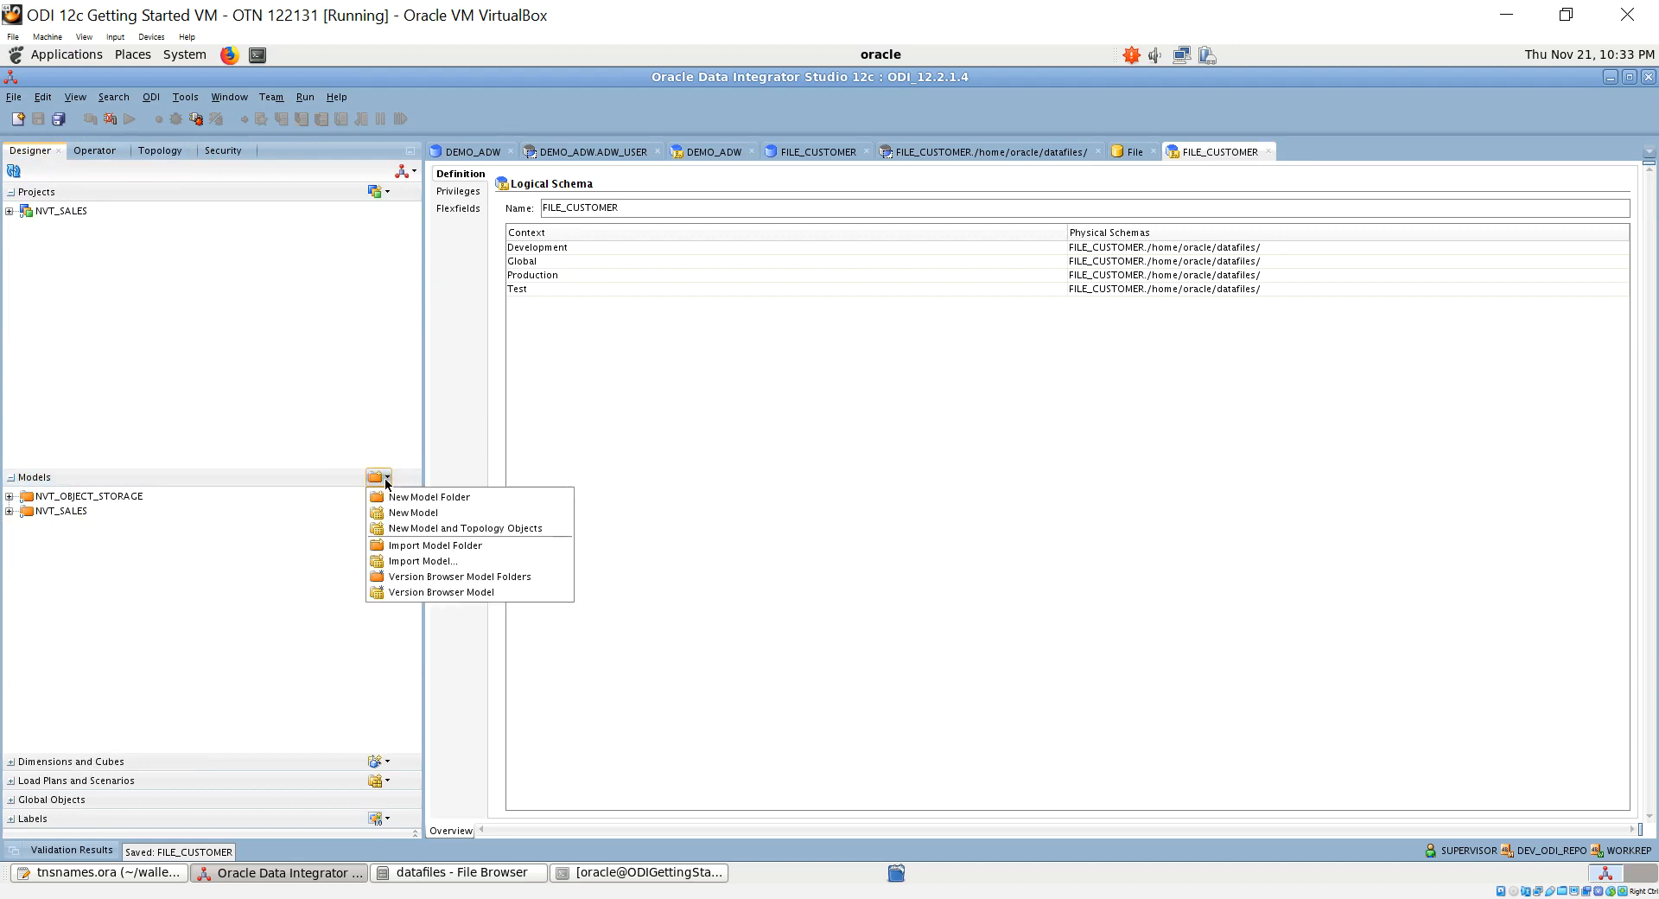
pyautogui.click(431, 500)
pyautogui.write('DEMO_ADE')
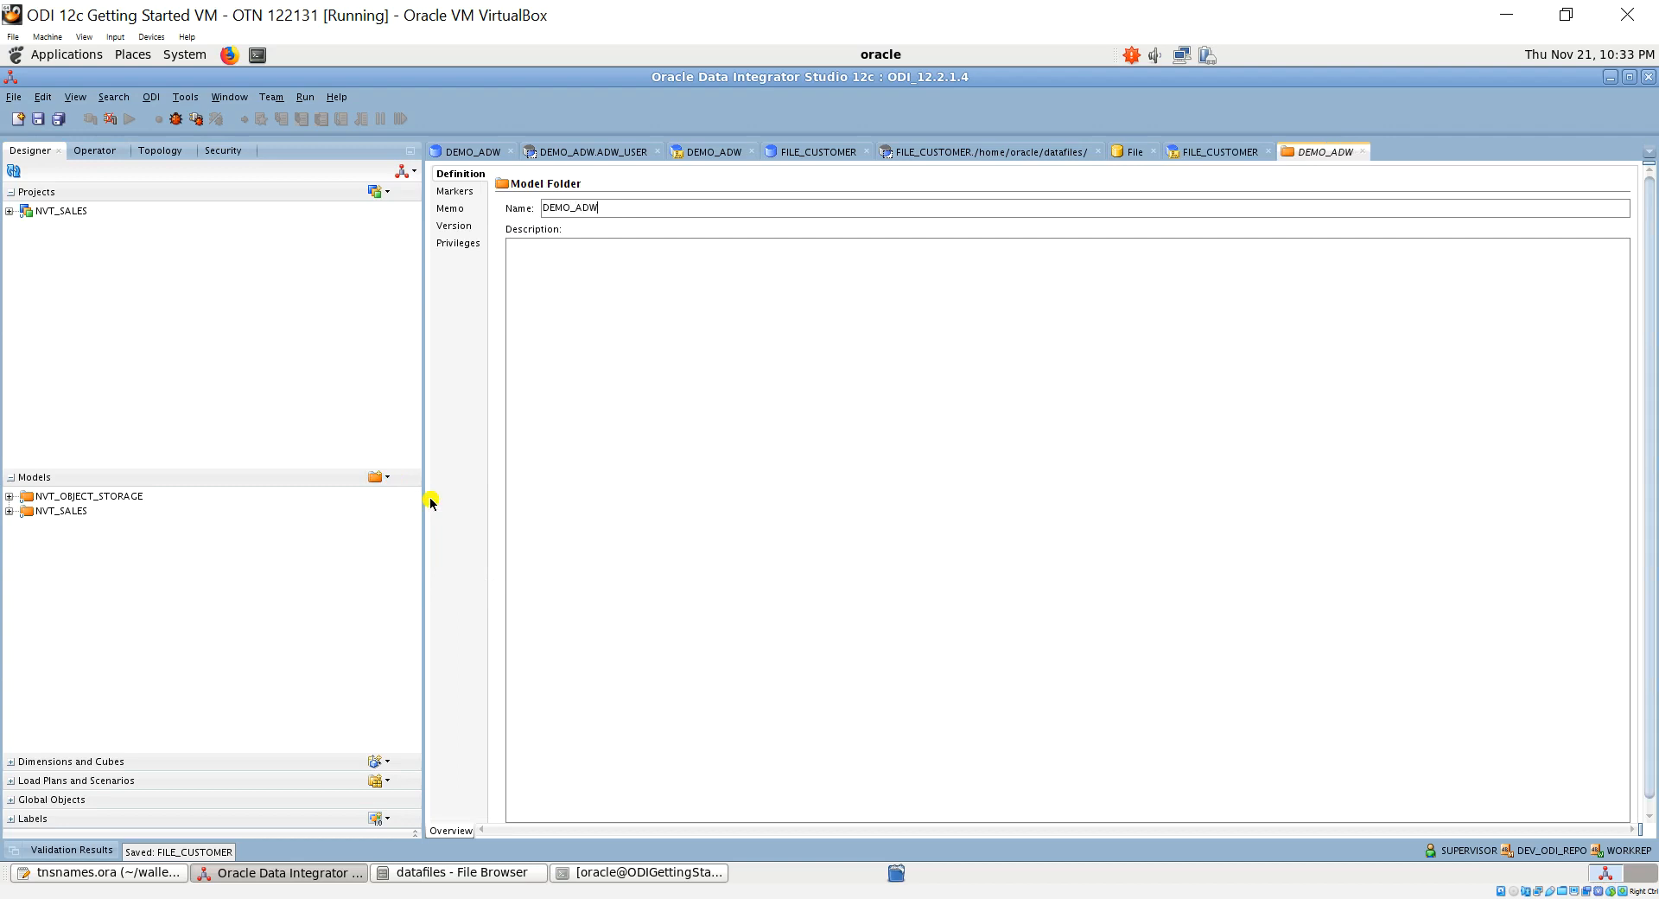
pyautogui.click(49, 125)
# Create a model folder named LOCAL_FILE alongside DEMO_ADW and save it
pyautogui.click(389, 479)
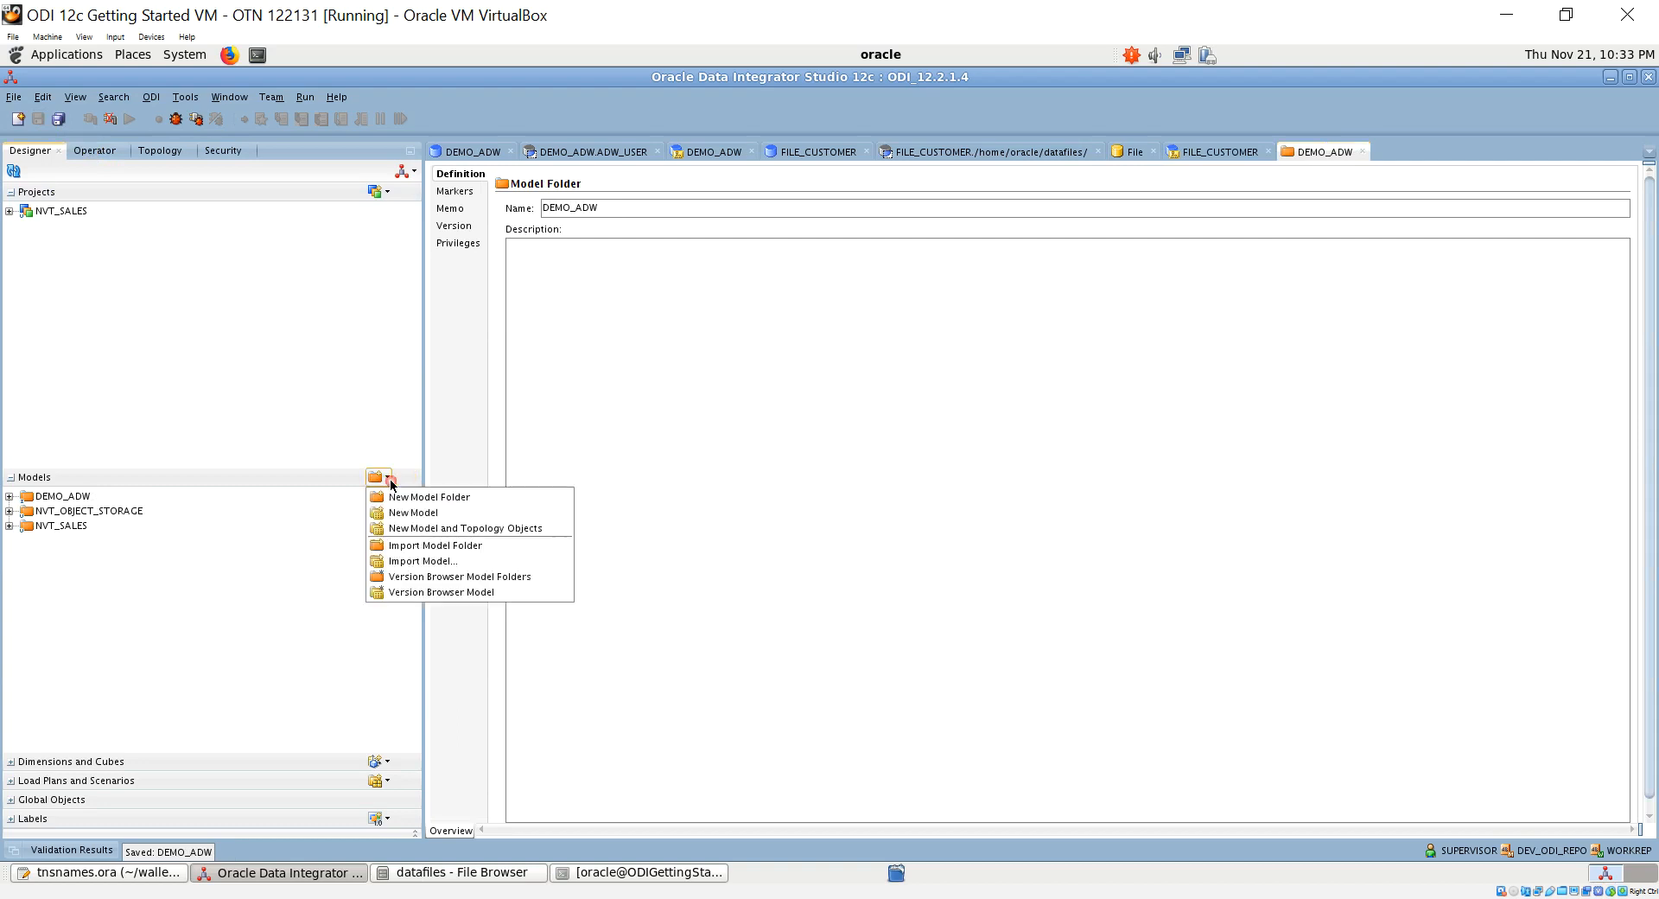
pyautogui.click(430, 497)
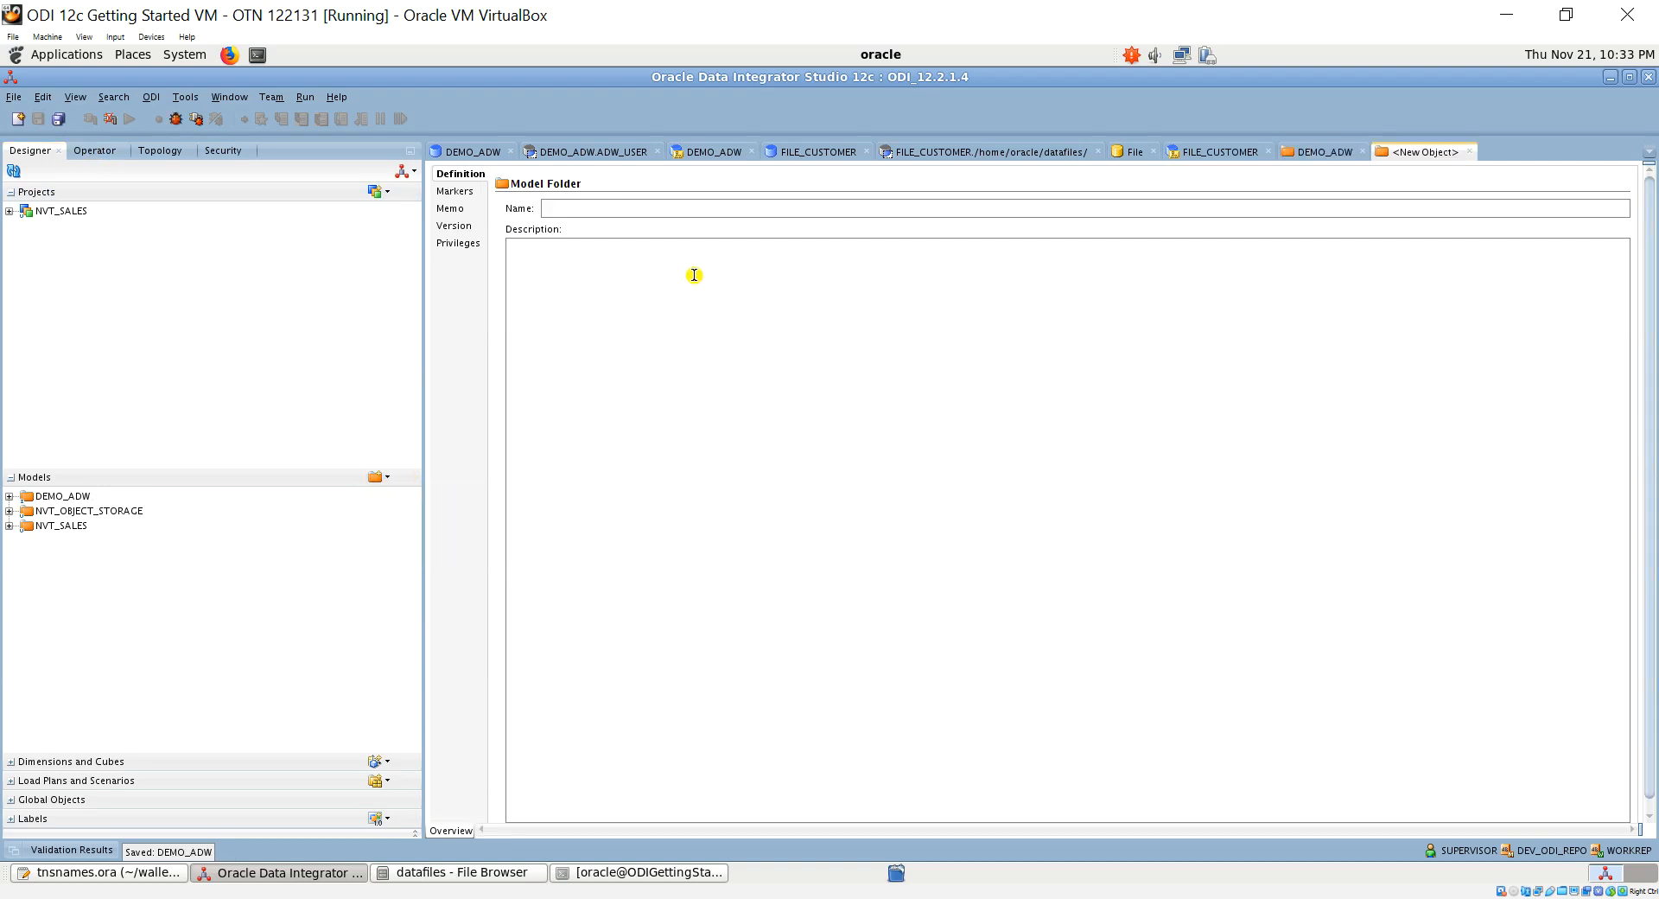
pyautogui.write('LOCAL')
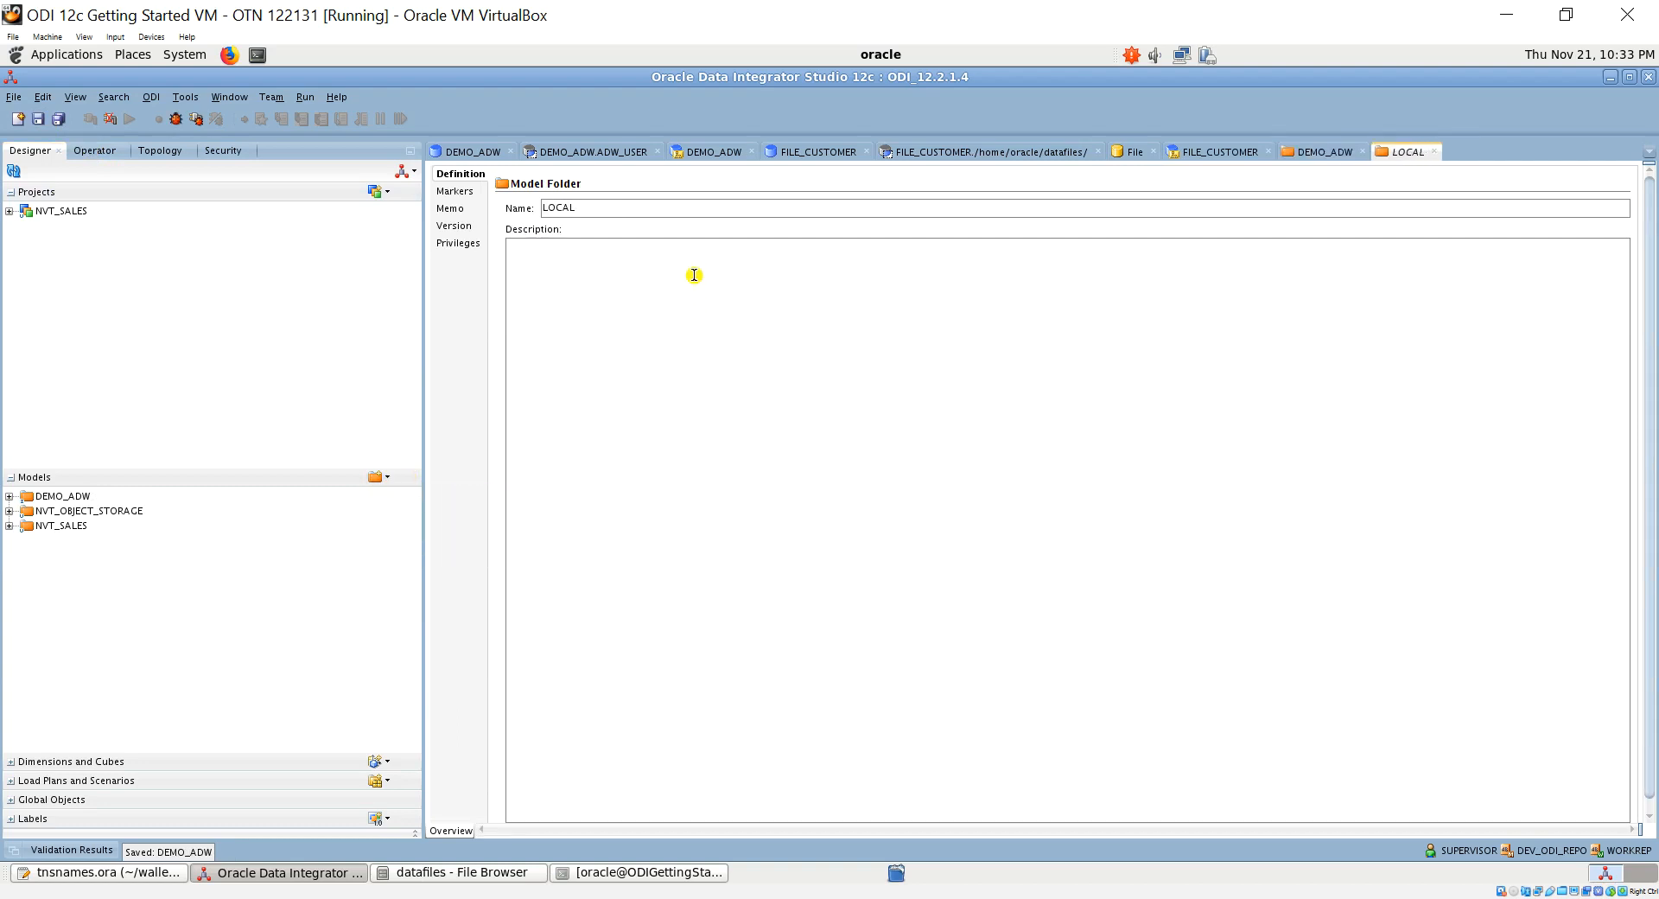
pyautogui.write('_FILE')
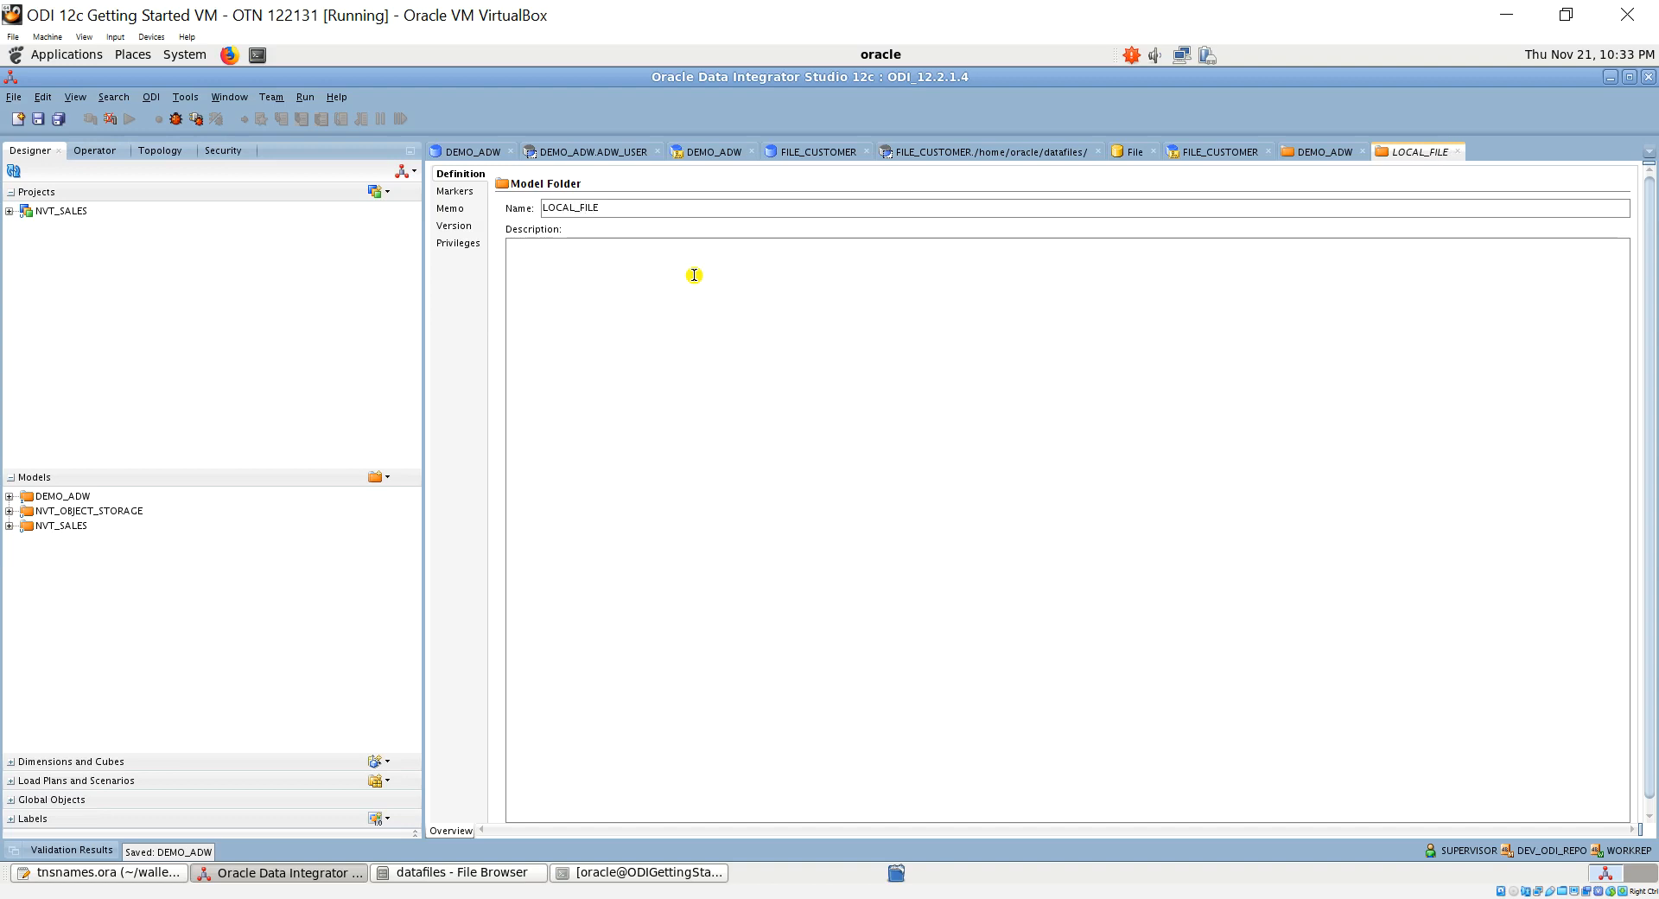
pyautogui.click(44, 123)
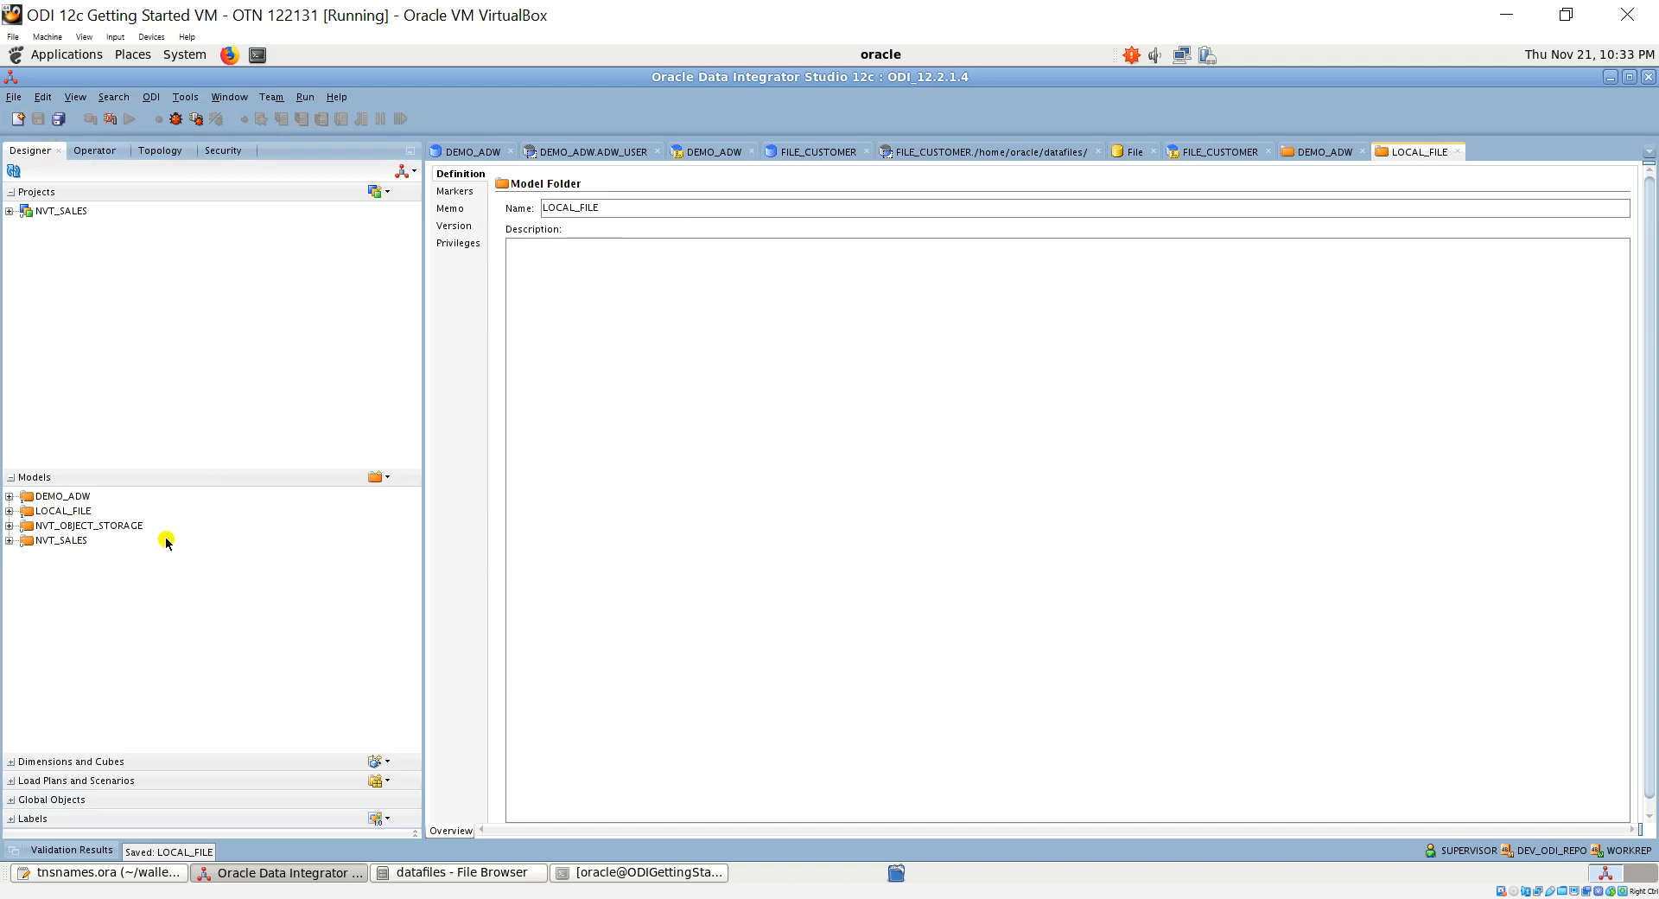
# Create a new model named STG_CUSTOMER in the DEMO_ADW model folder
pyautogui.rightClick(61, 500)
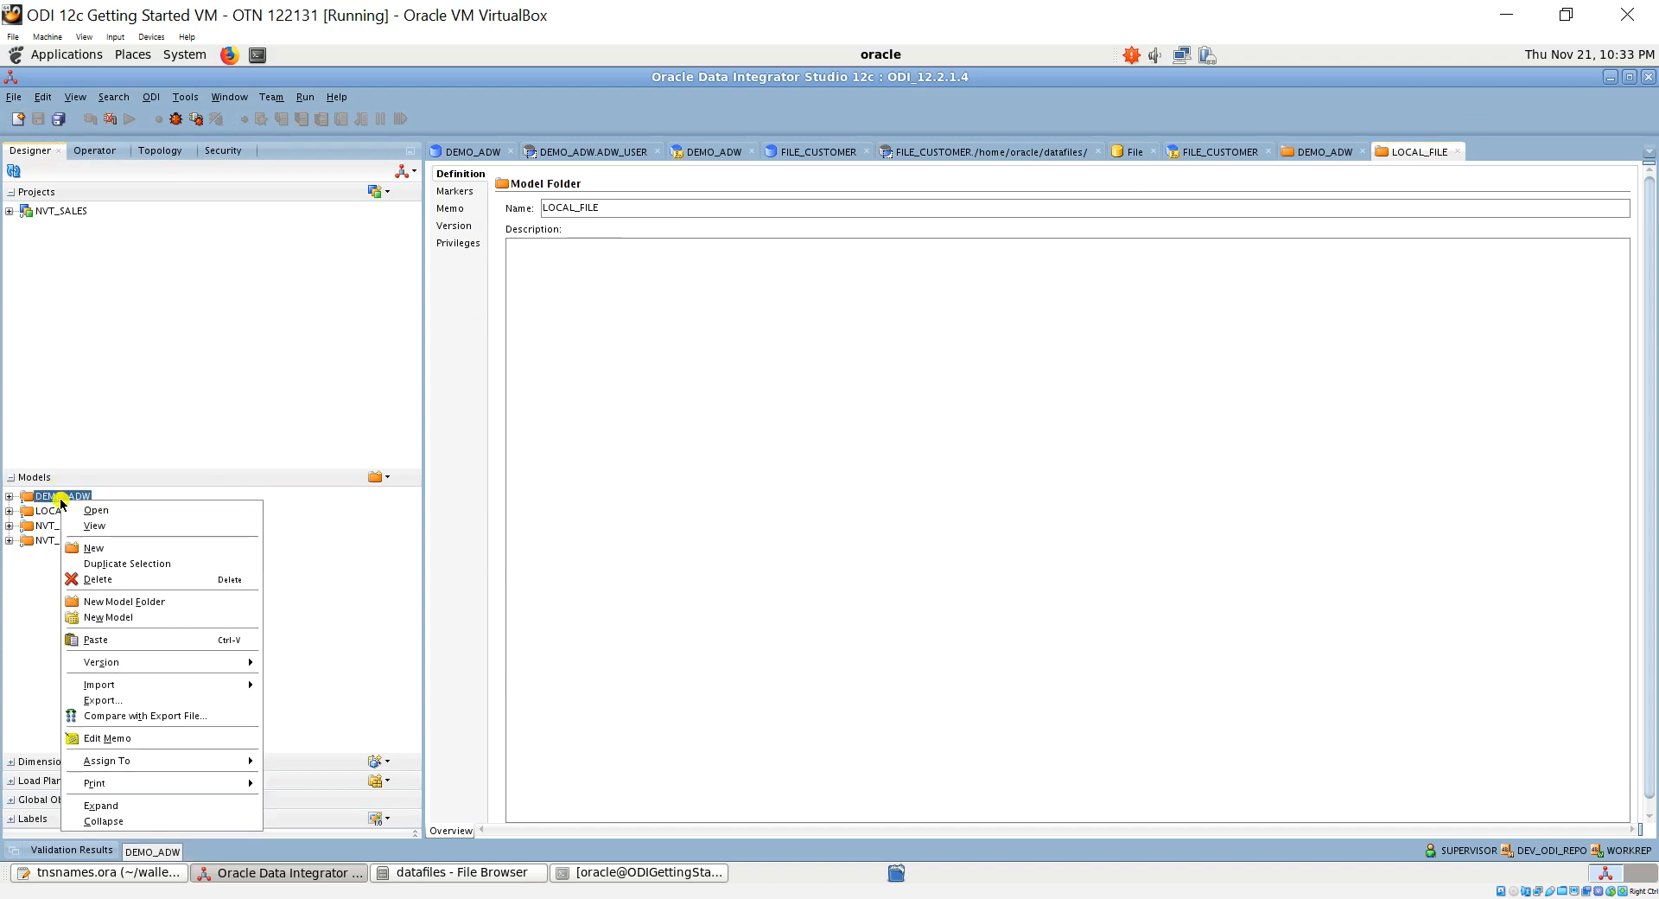
pyautogui.click(188, 619)
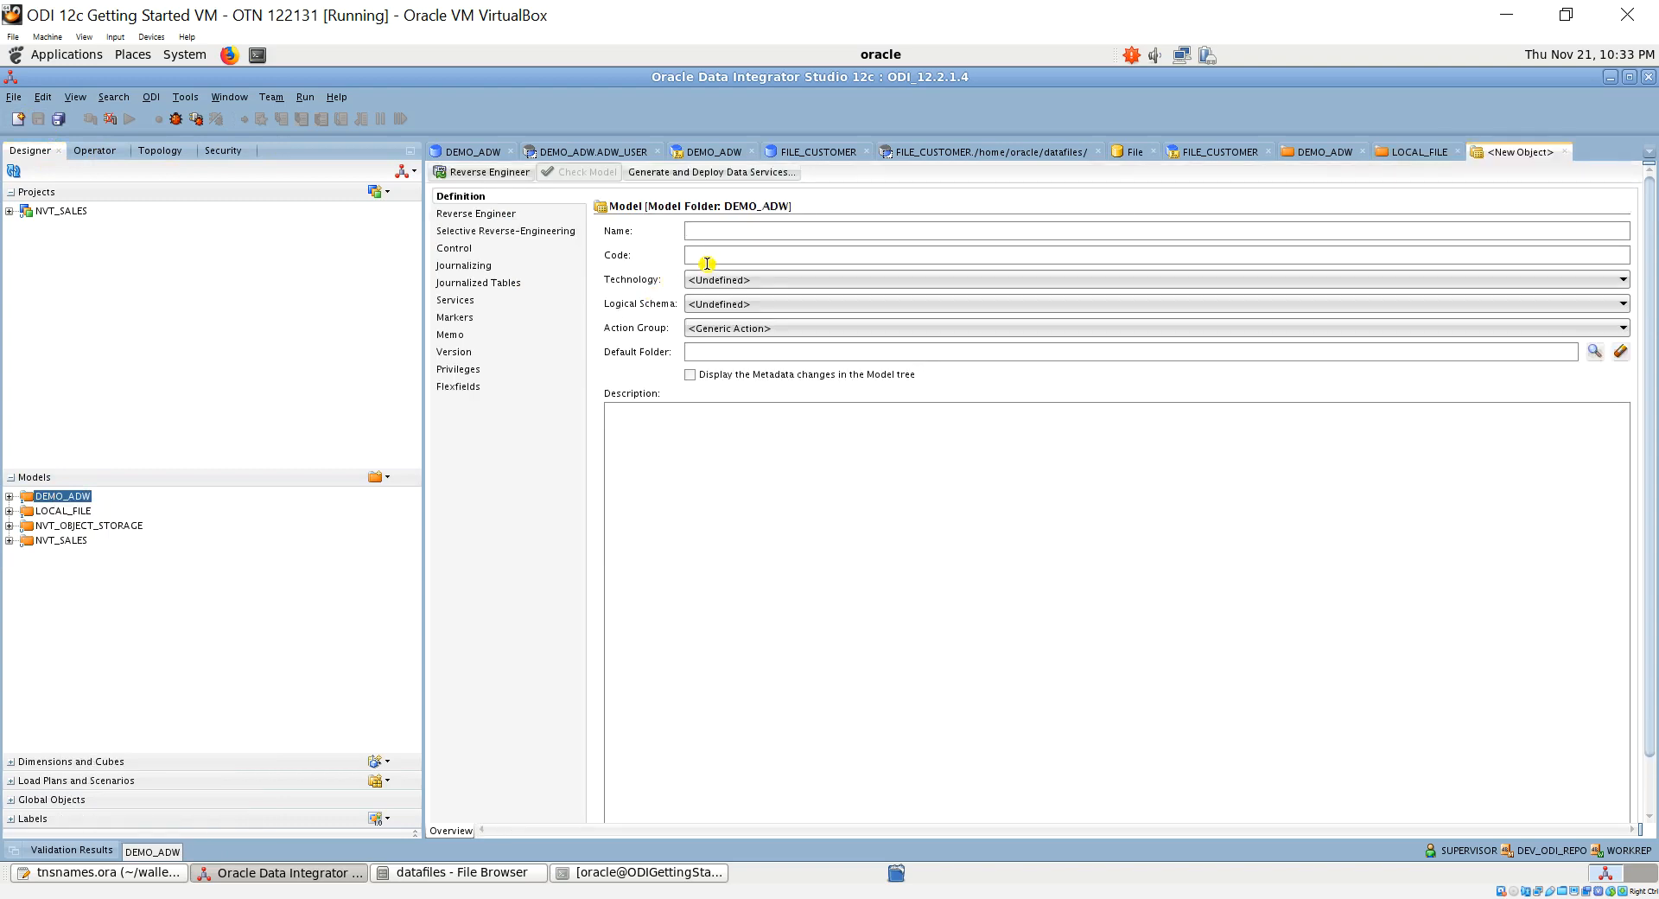
pyautogui.write('DEM')
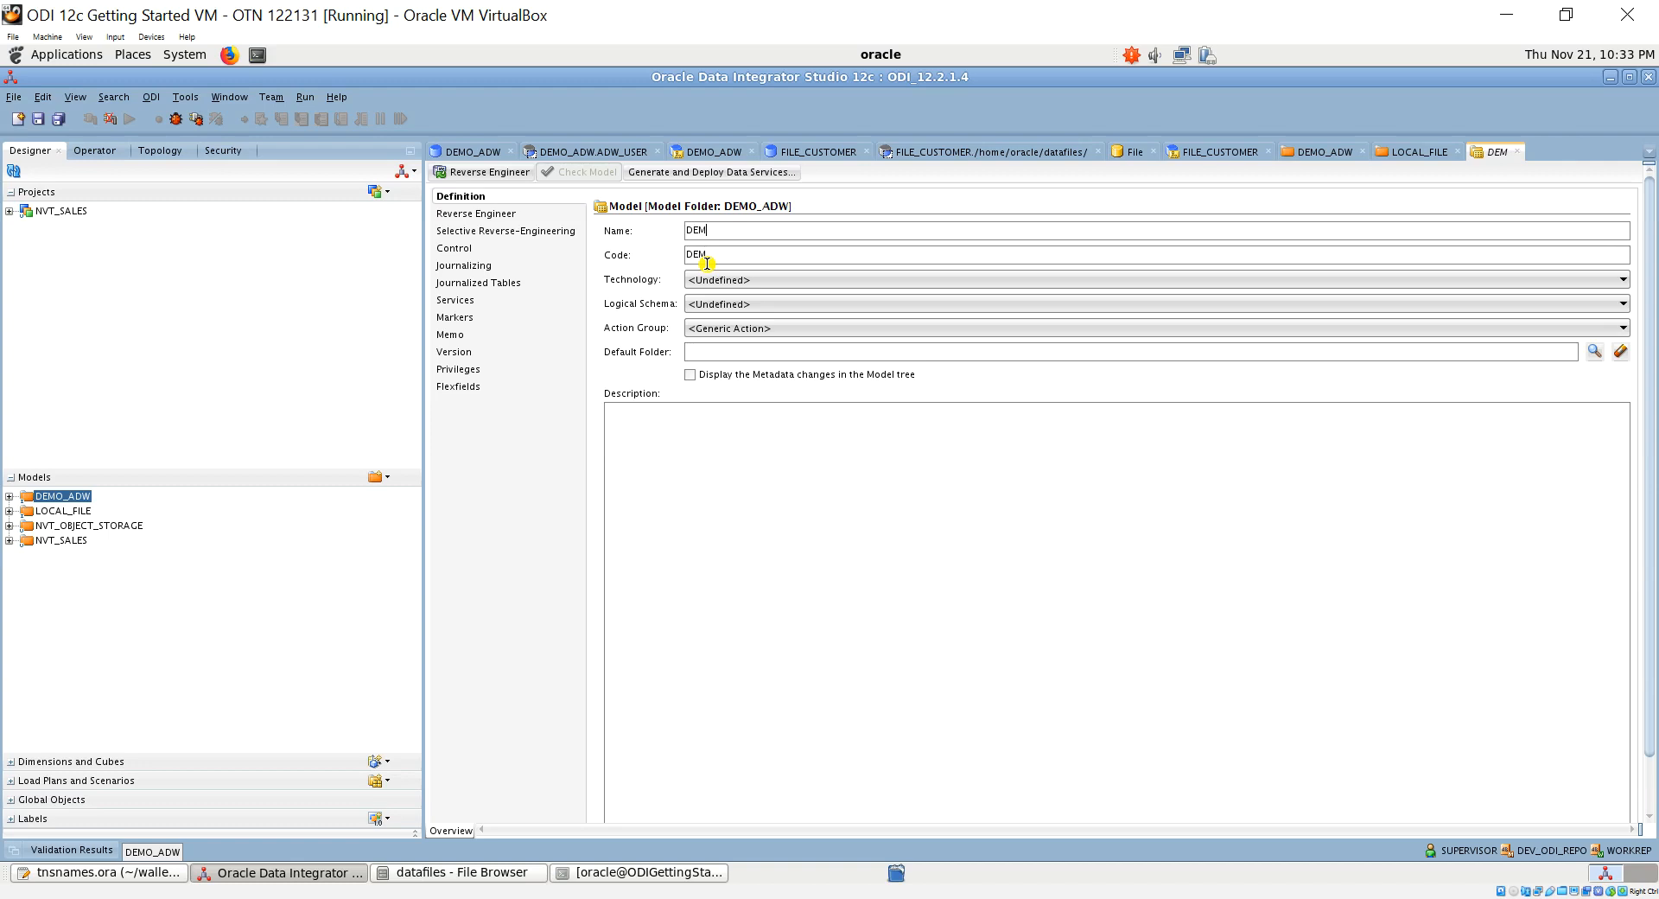
pyautogui.press('BackSpace')
pyautogui.press('BackSpace')
pyautogui.press('BackSpace')
pyautogui.write('STC_')
pyautogui.write('DE')
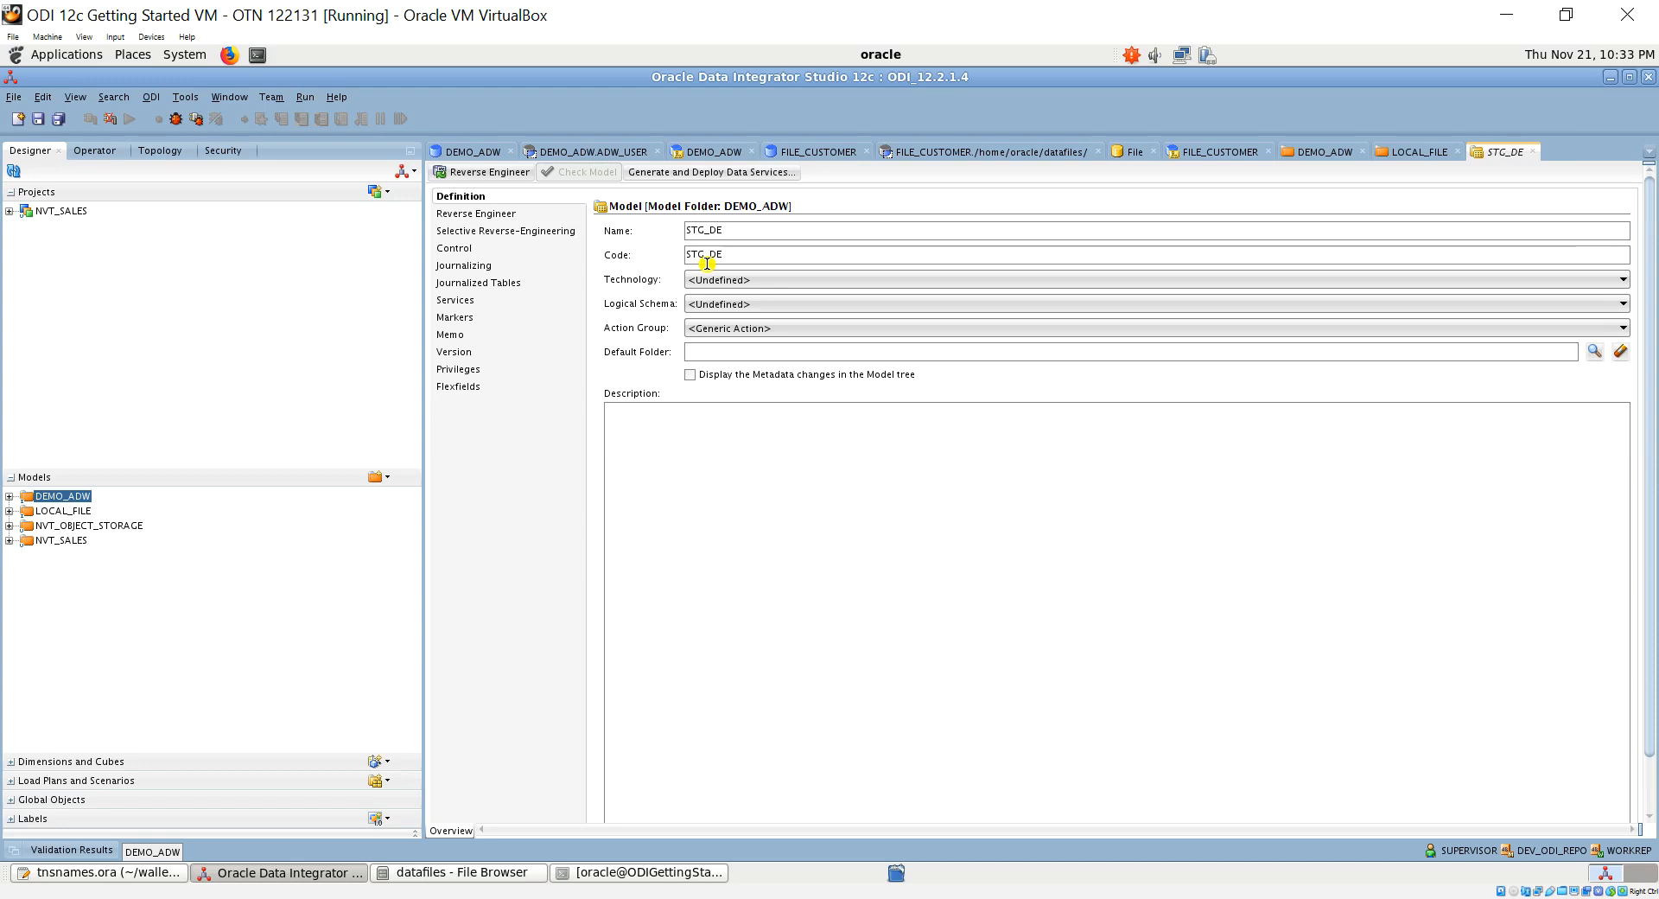
pyautogui.press('BackSpace')
pyautogui.press('BackSpace')
pyautogui.write('CUSTOMER')
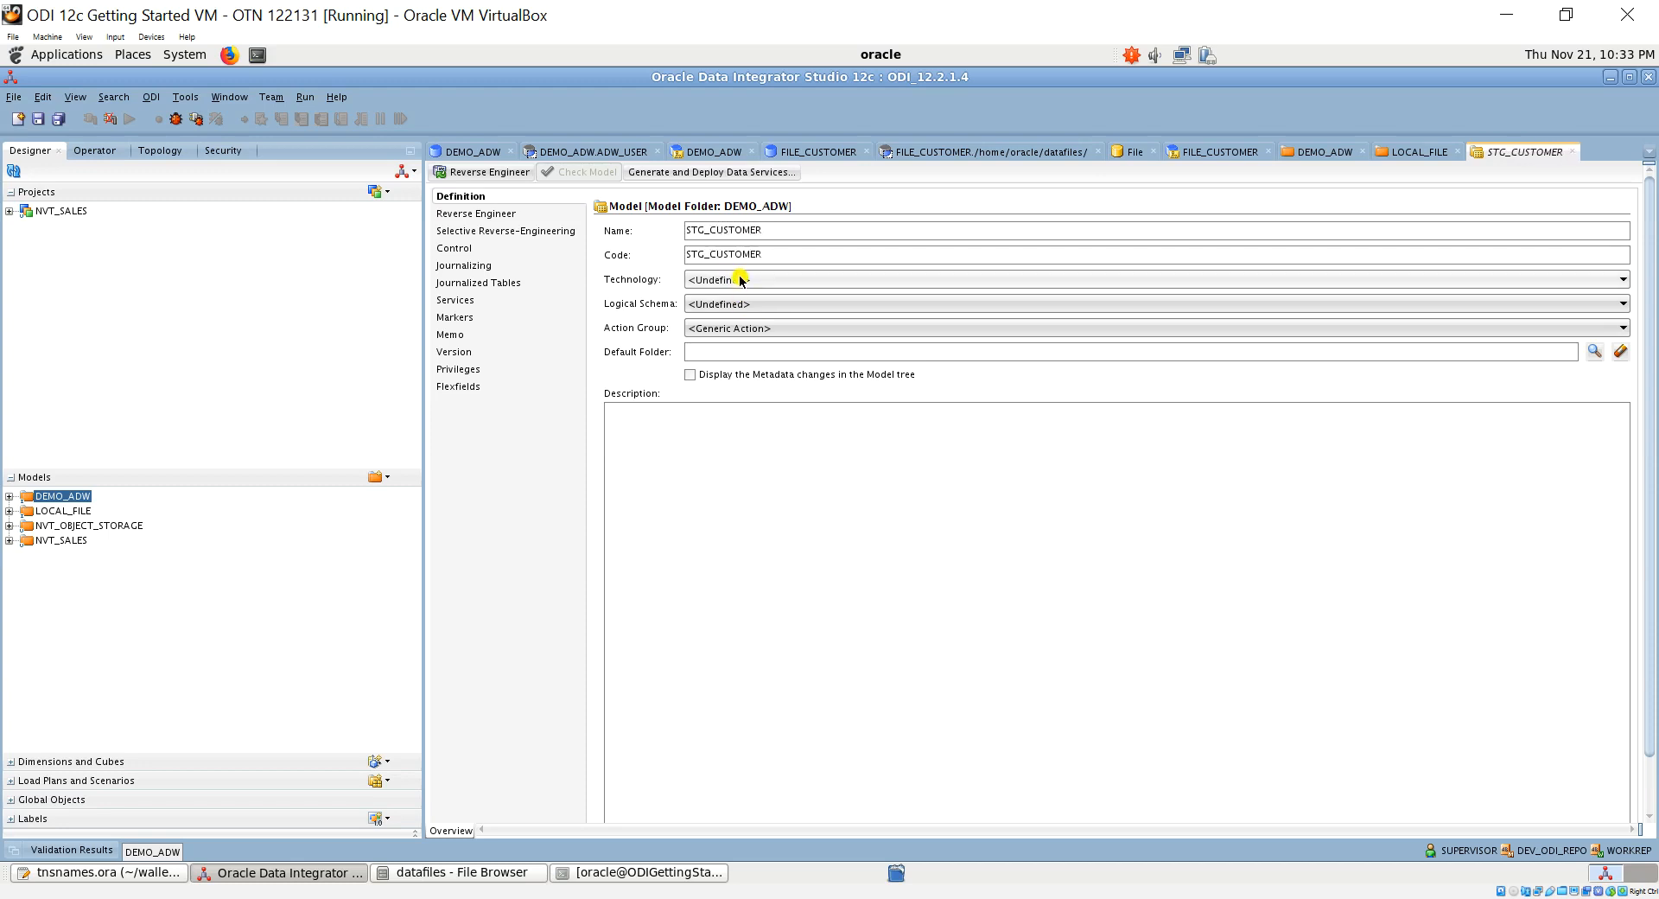
# Set the STG_CUSTOMER model's technology to Oracle and its logical schema to DEMO_ADW
pyautogui.click(735, 279)
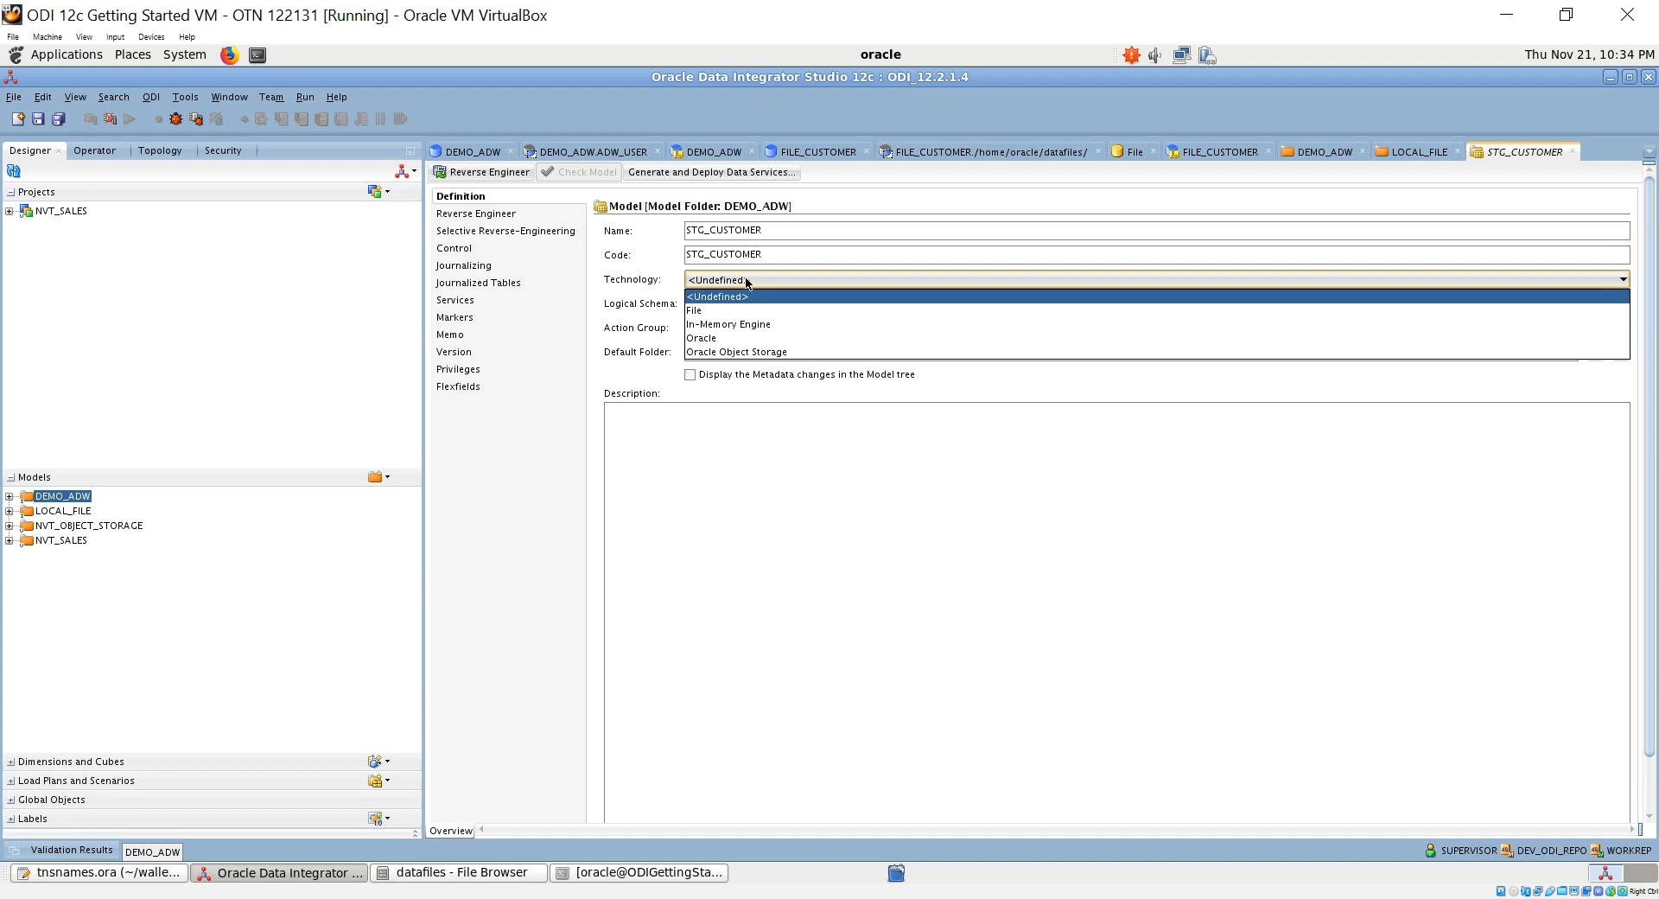
pyautogui.click(709, 342)
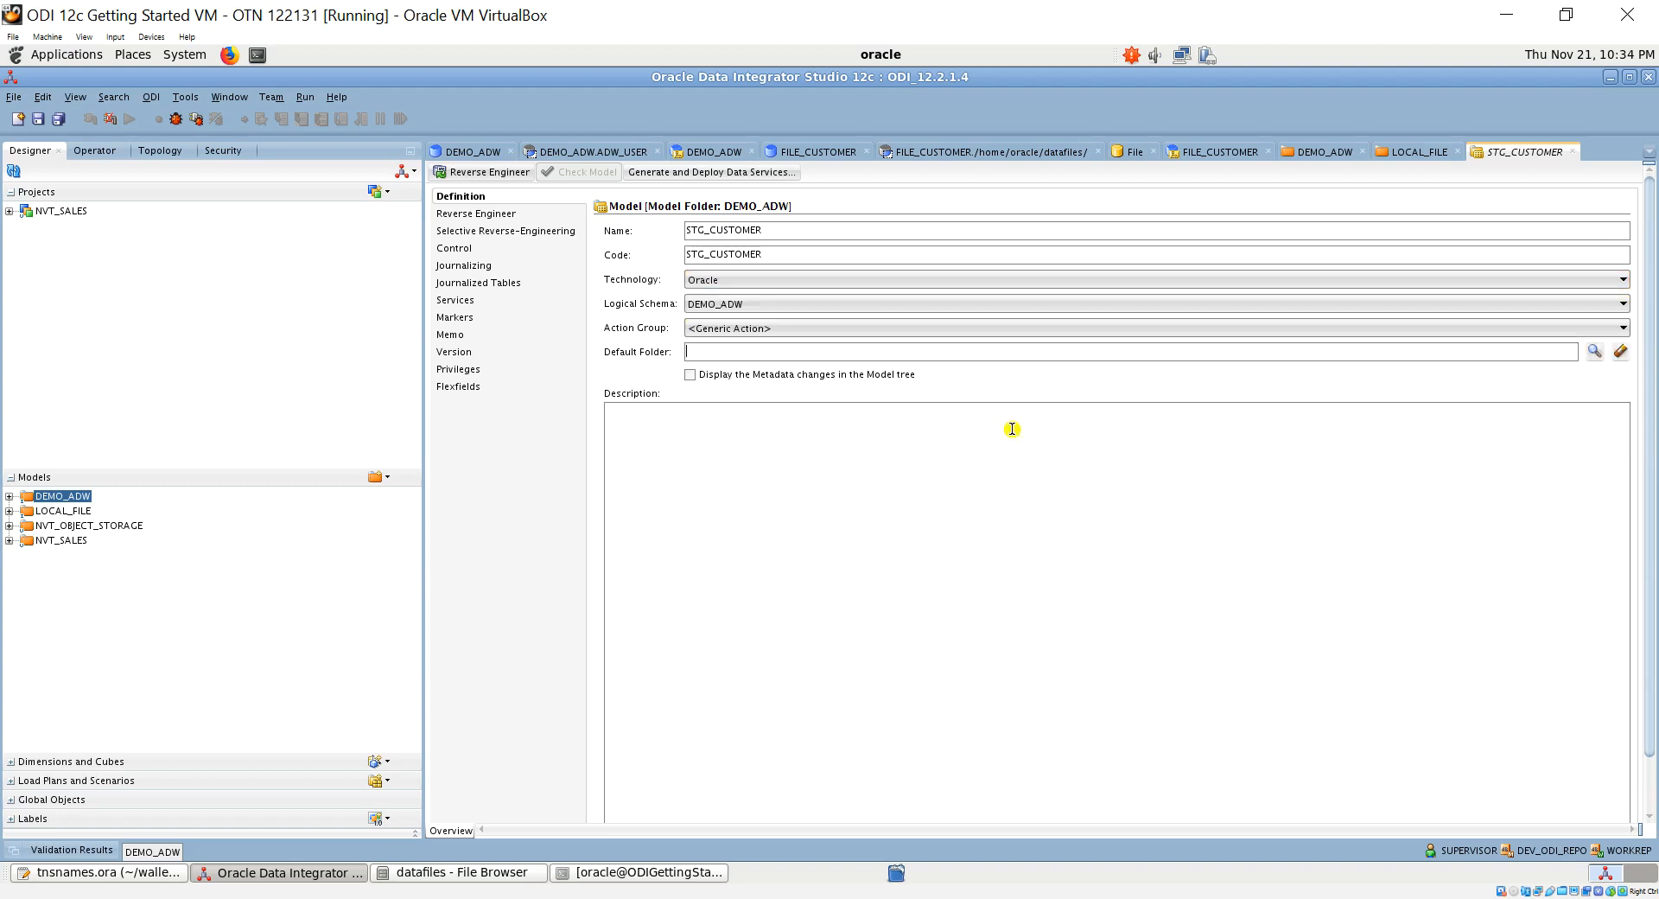
pyautogui.click(784, 304)
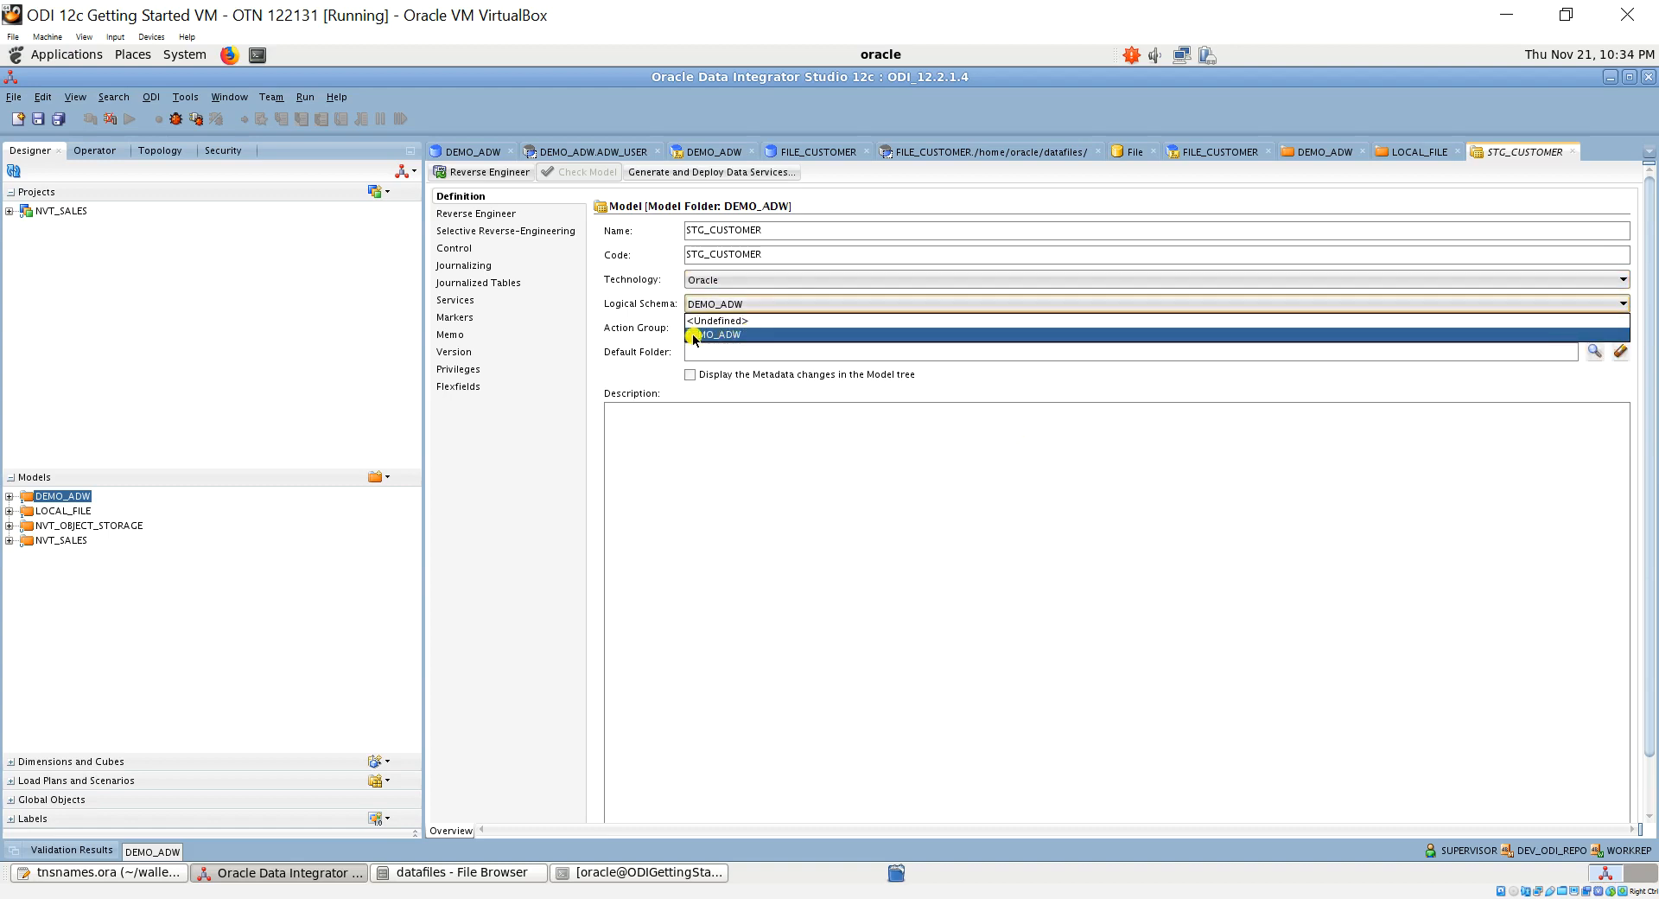
pyautogui.click(736, 337)
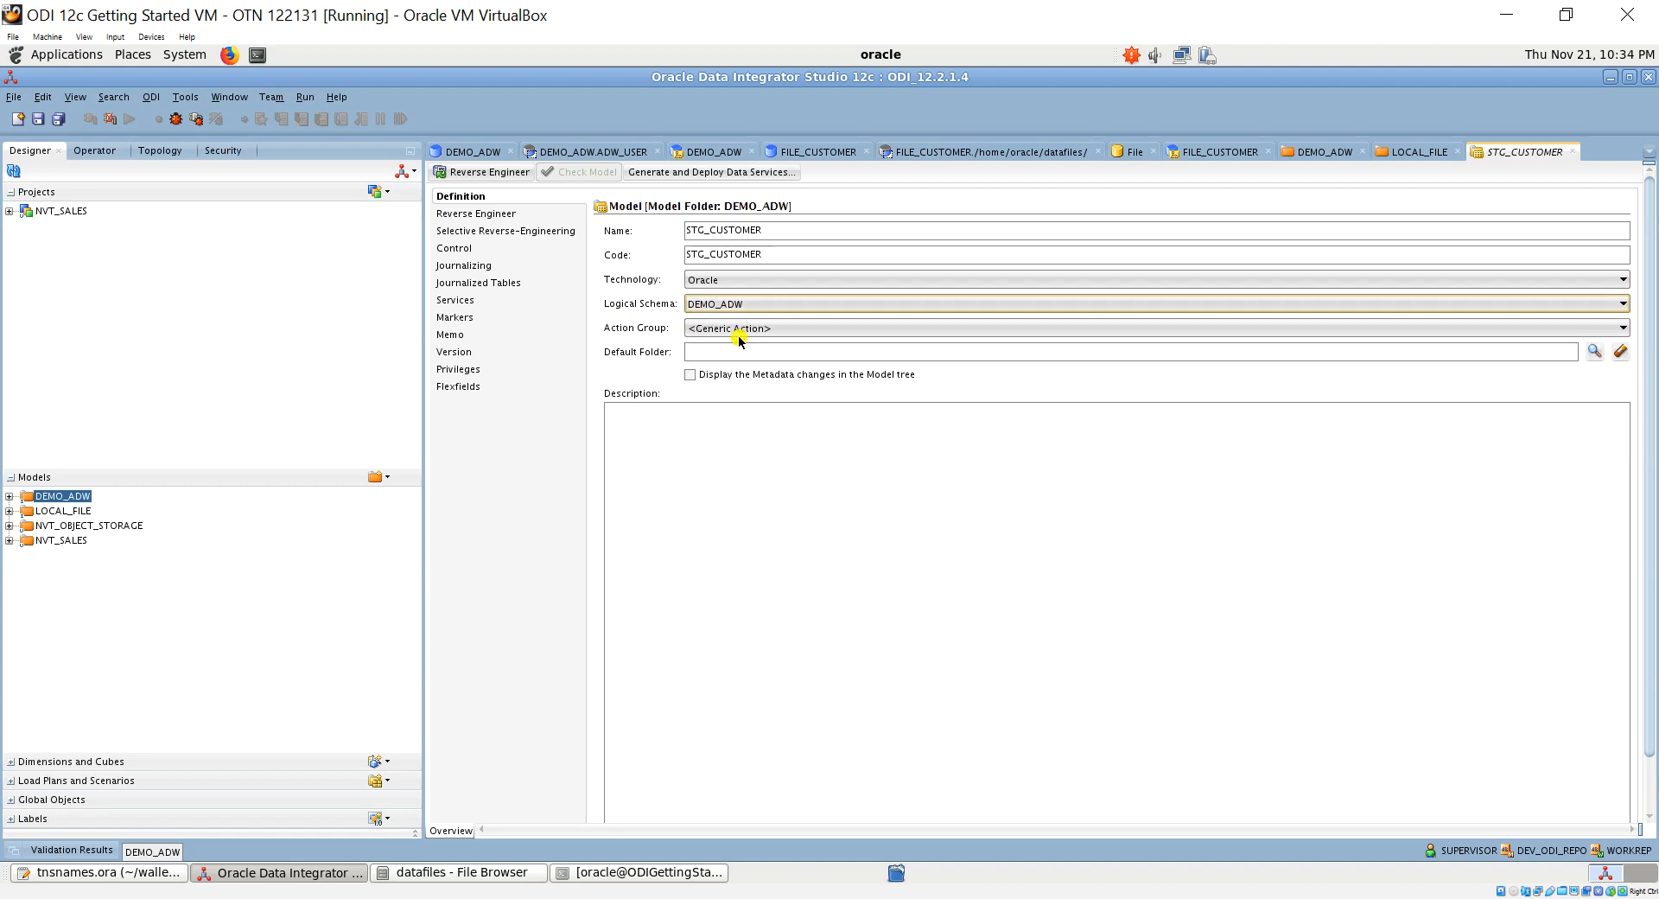
pyautogui.click(817, 468)
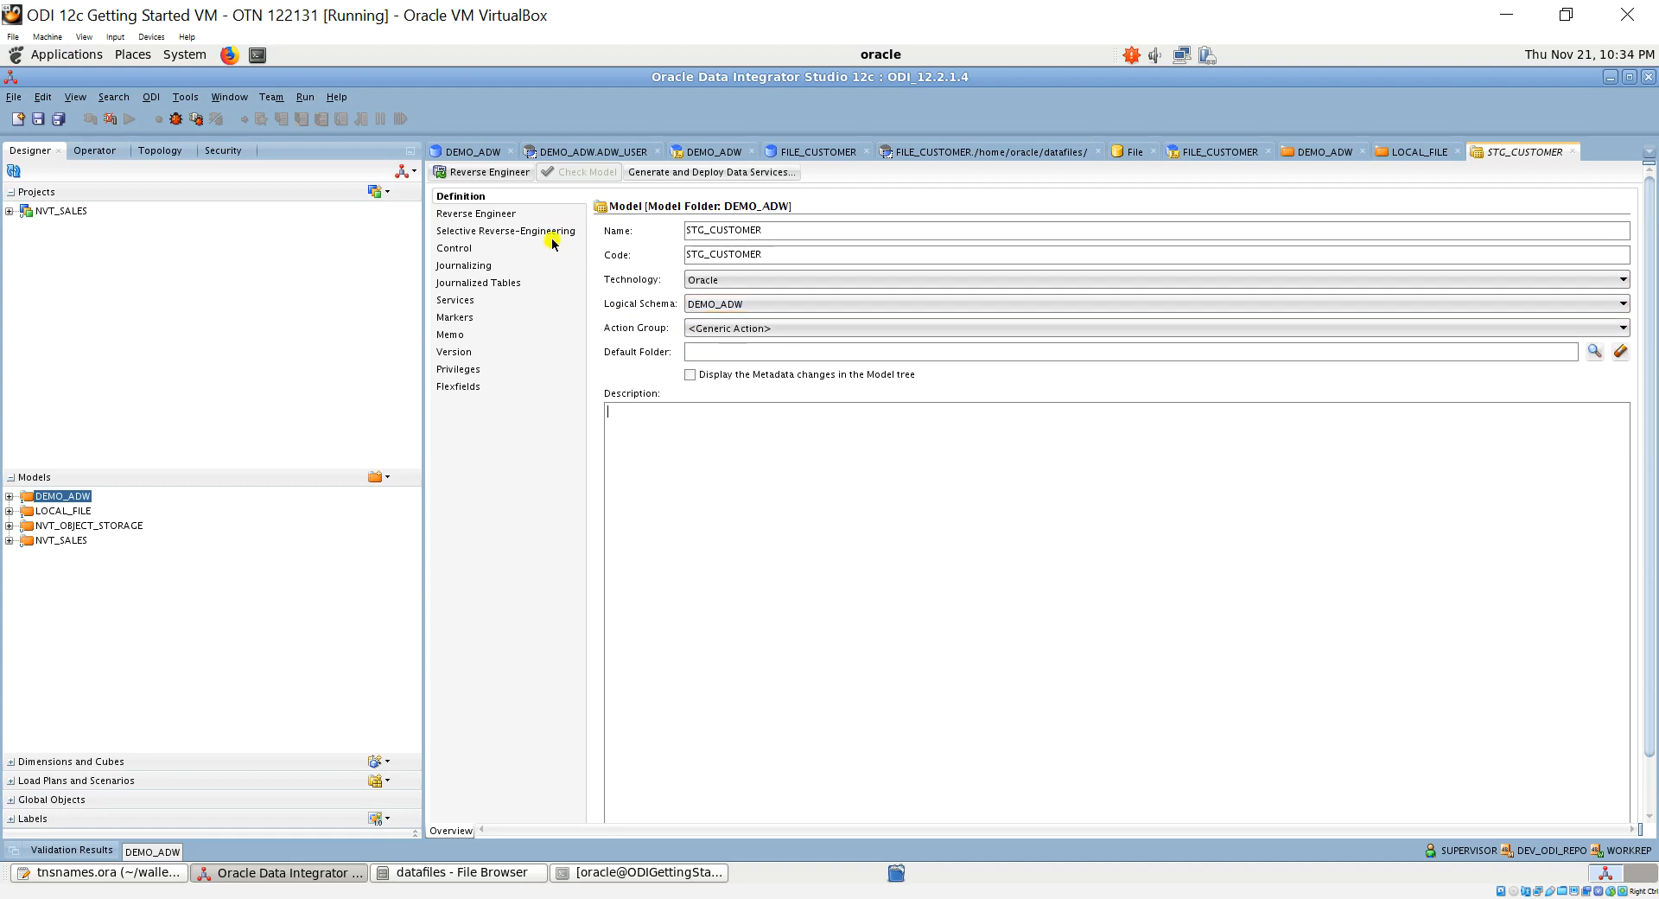
# Reverse-engineer the STG_CUSTOMER model's tables with the mask %CUSTOMER, agreeing to save the model
pyautogui.click(472, 216)
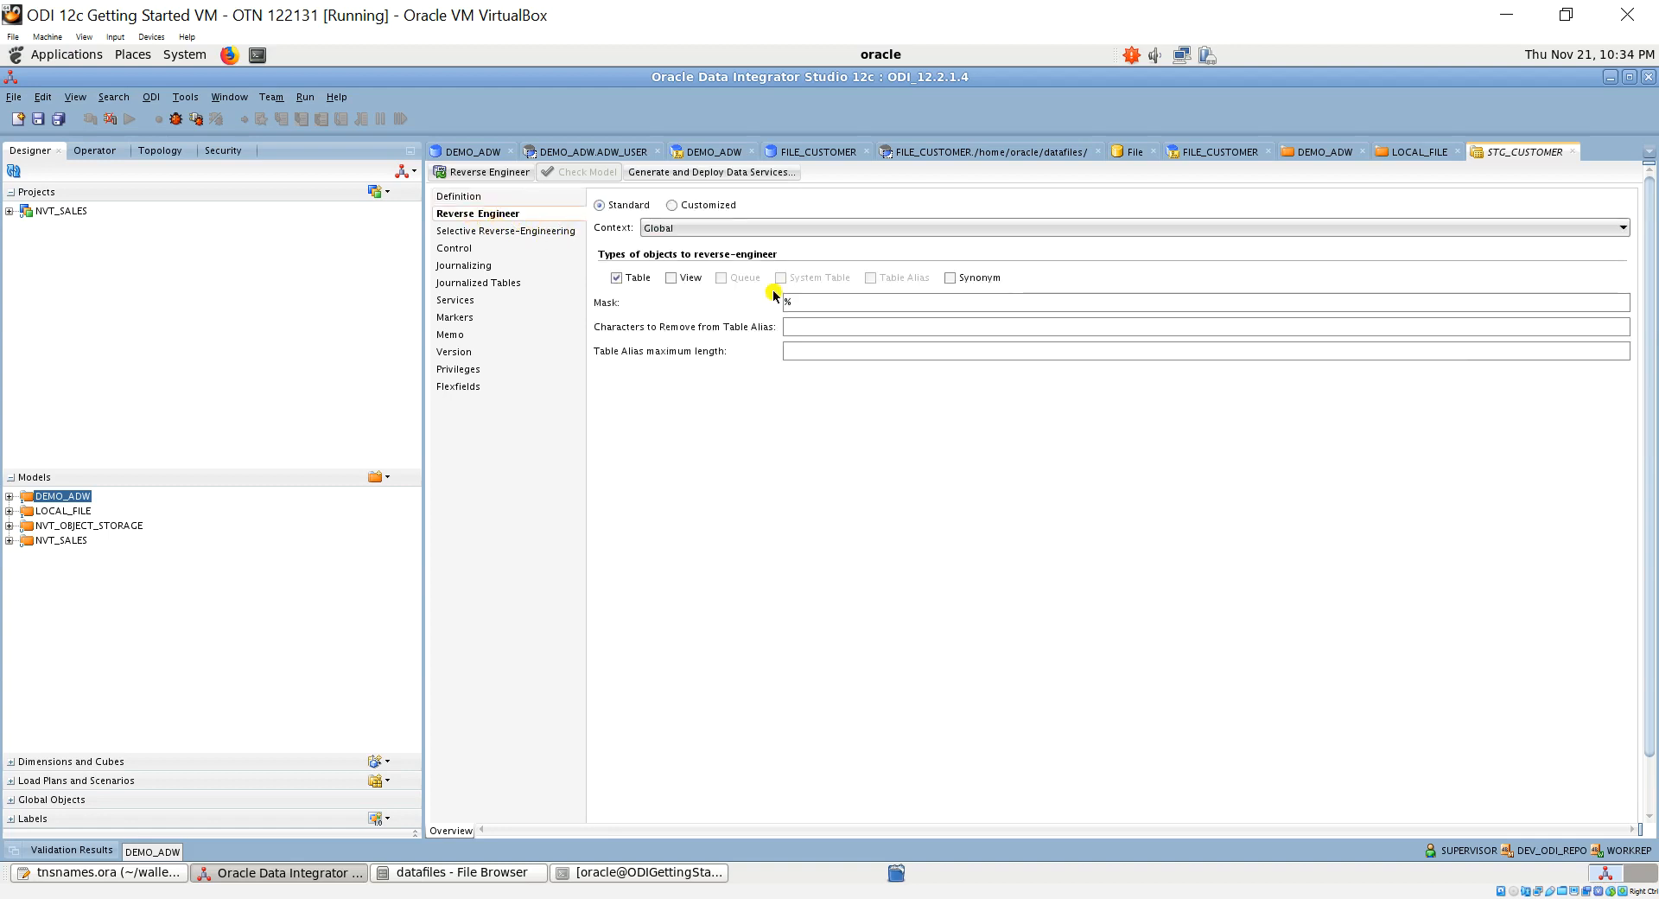
pyautogui.click(832, 302)
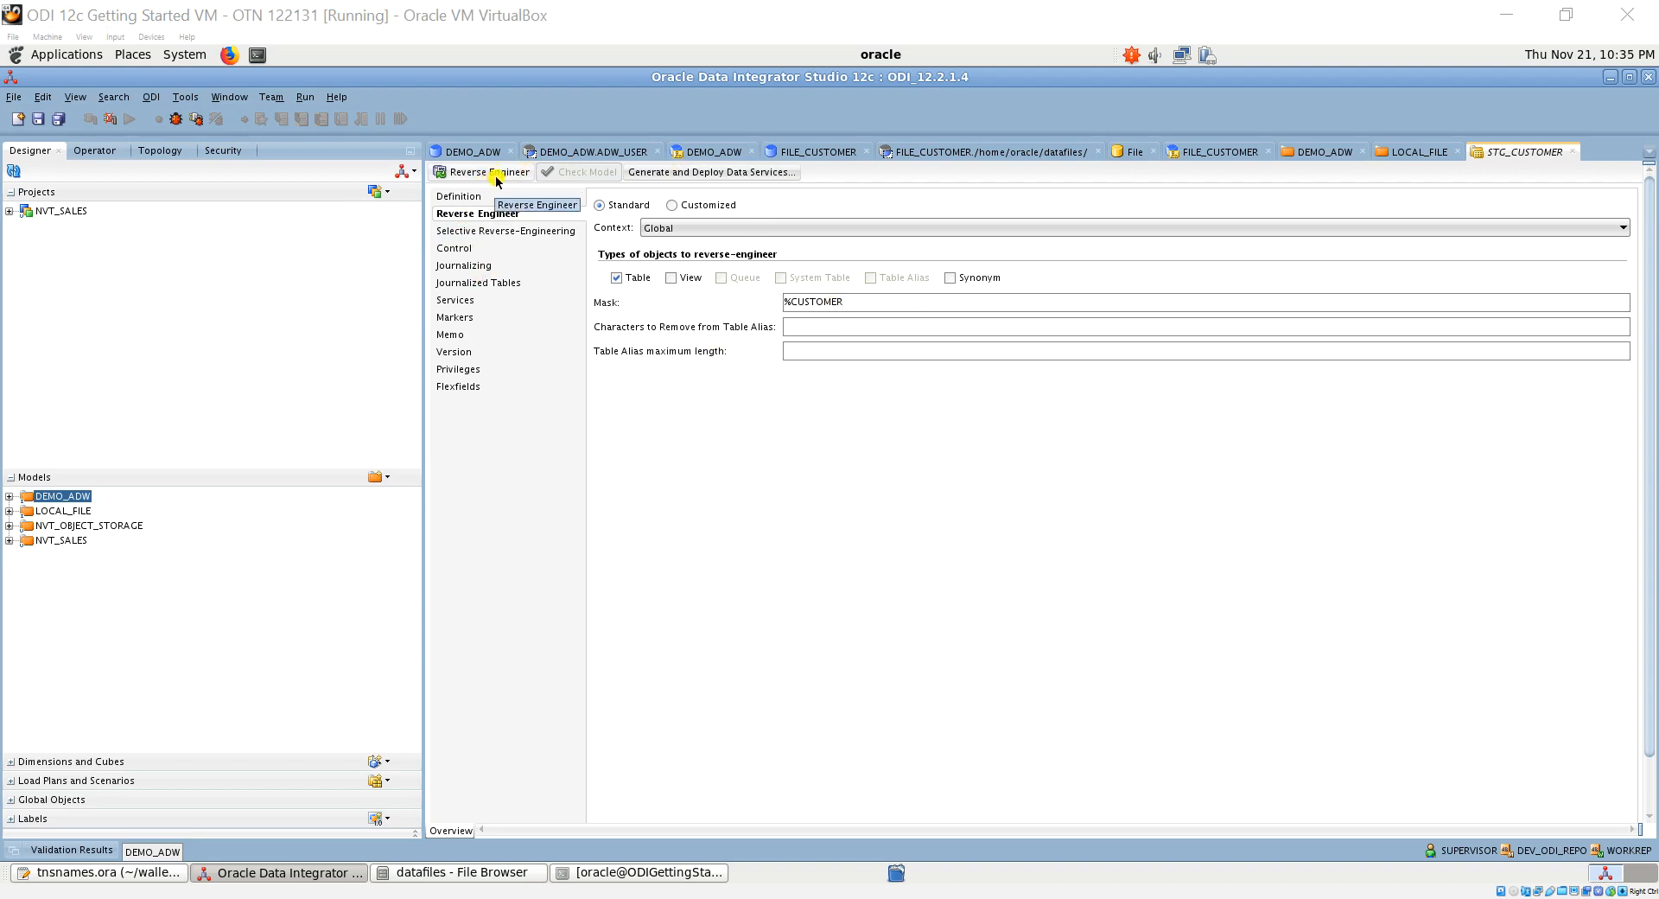
pyautogui.click(497, 177)
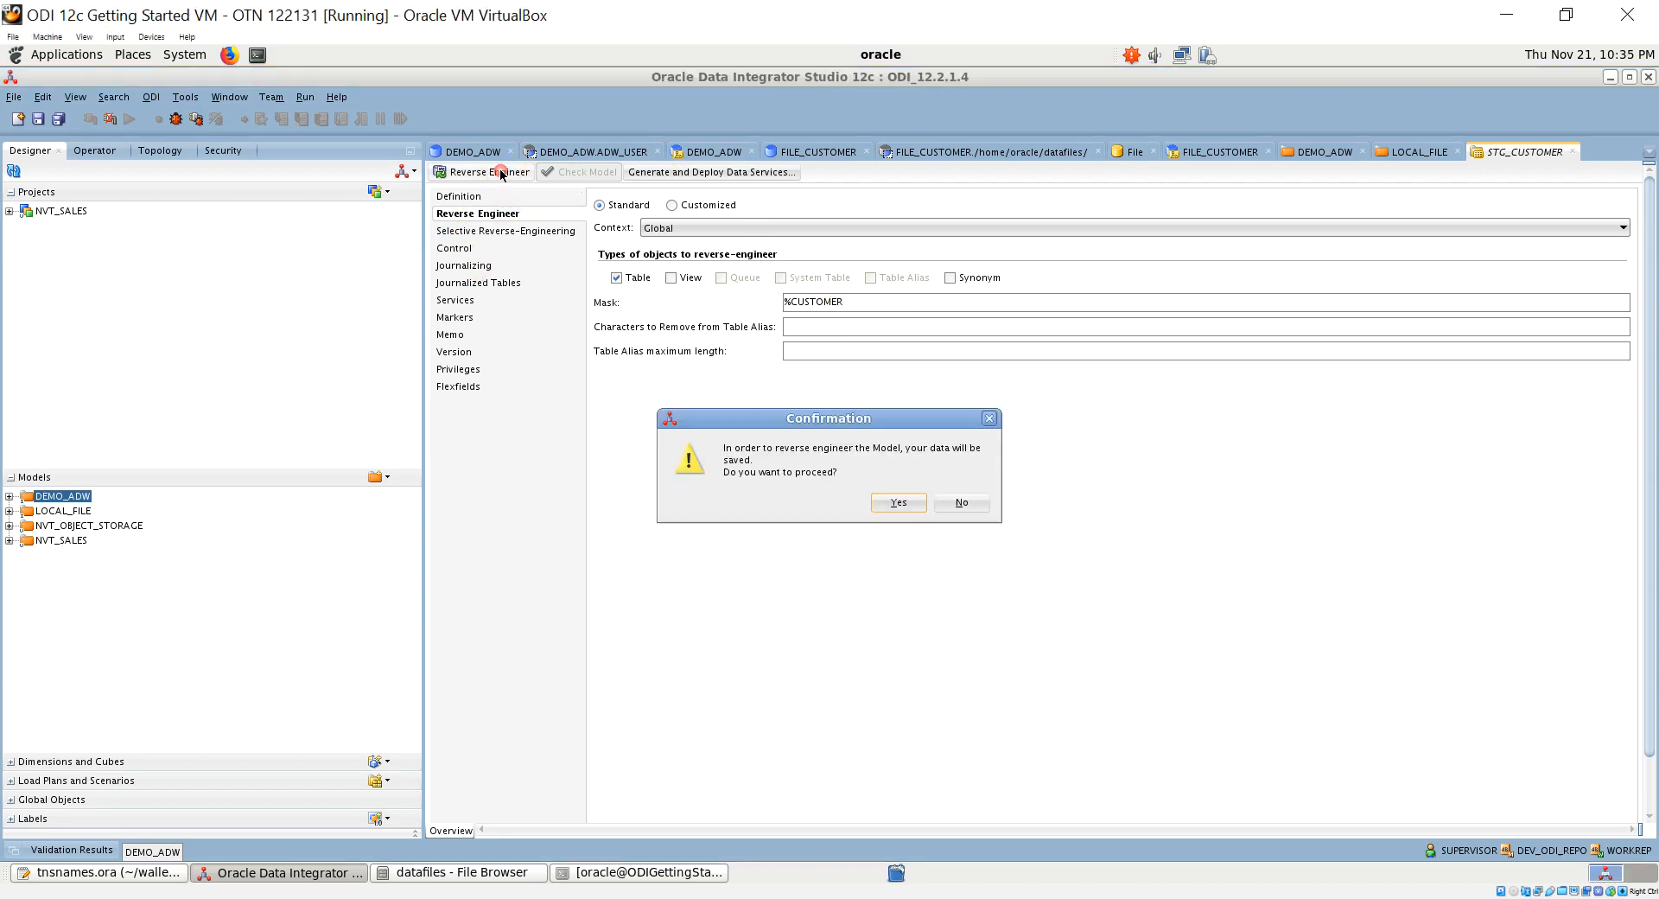
pyautogui.click(901, 508)
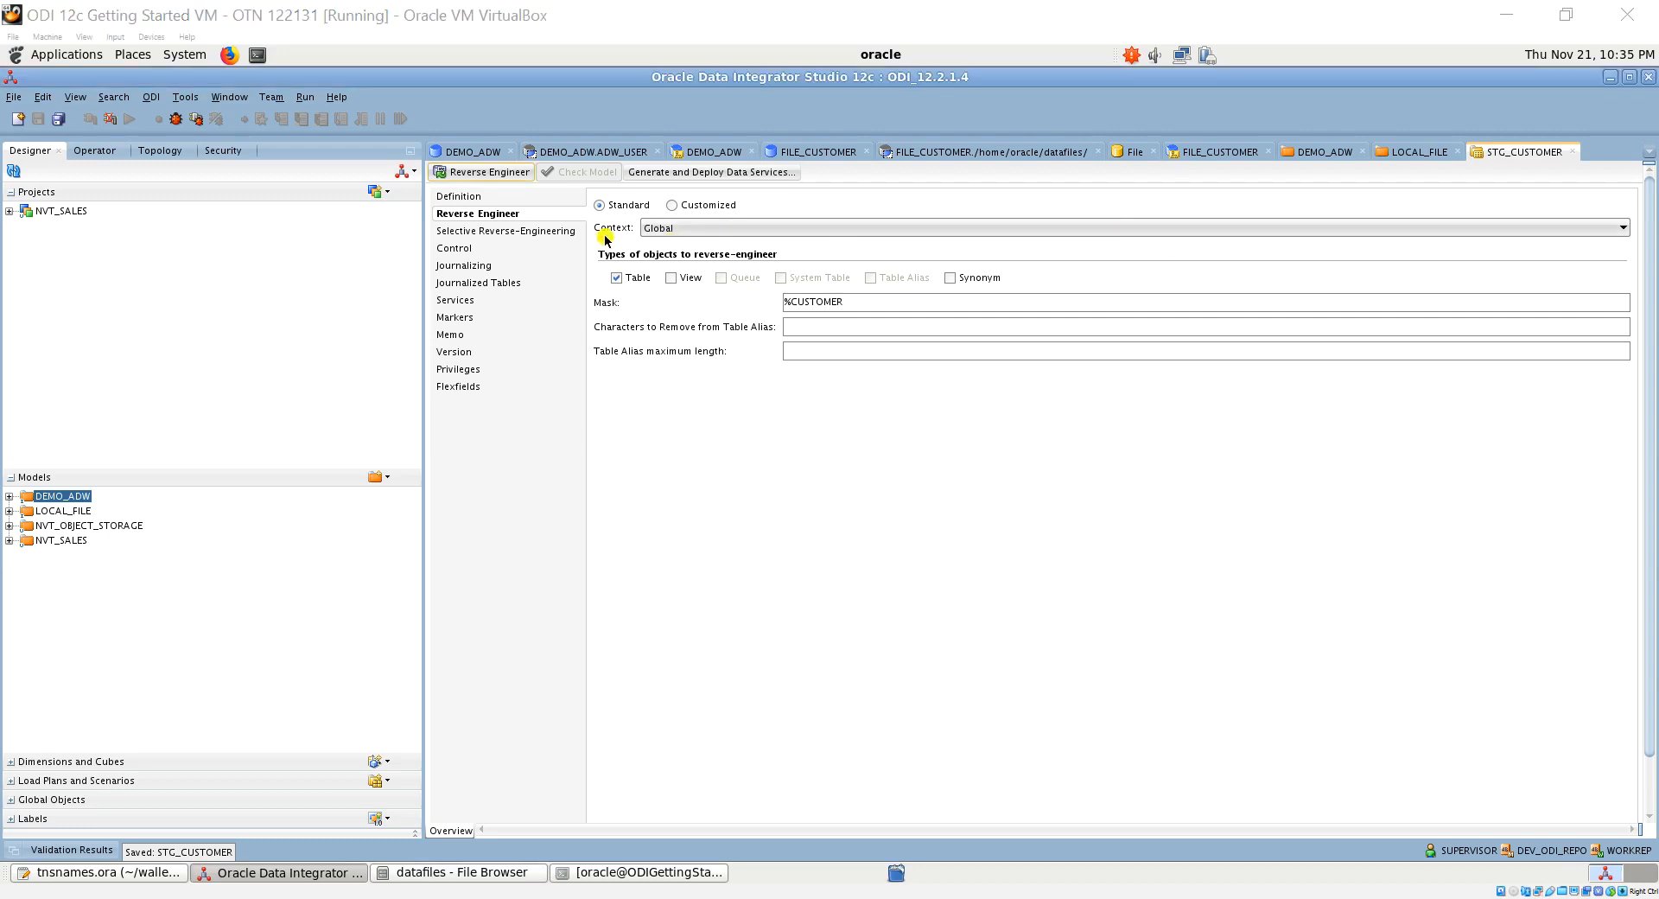
# Examine the attributes of the reverse-engineered STG_CUSTOMER datastore under the DEMO_ADW model folder
pyautogui.click(8, 497)
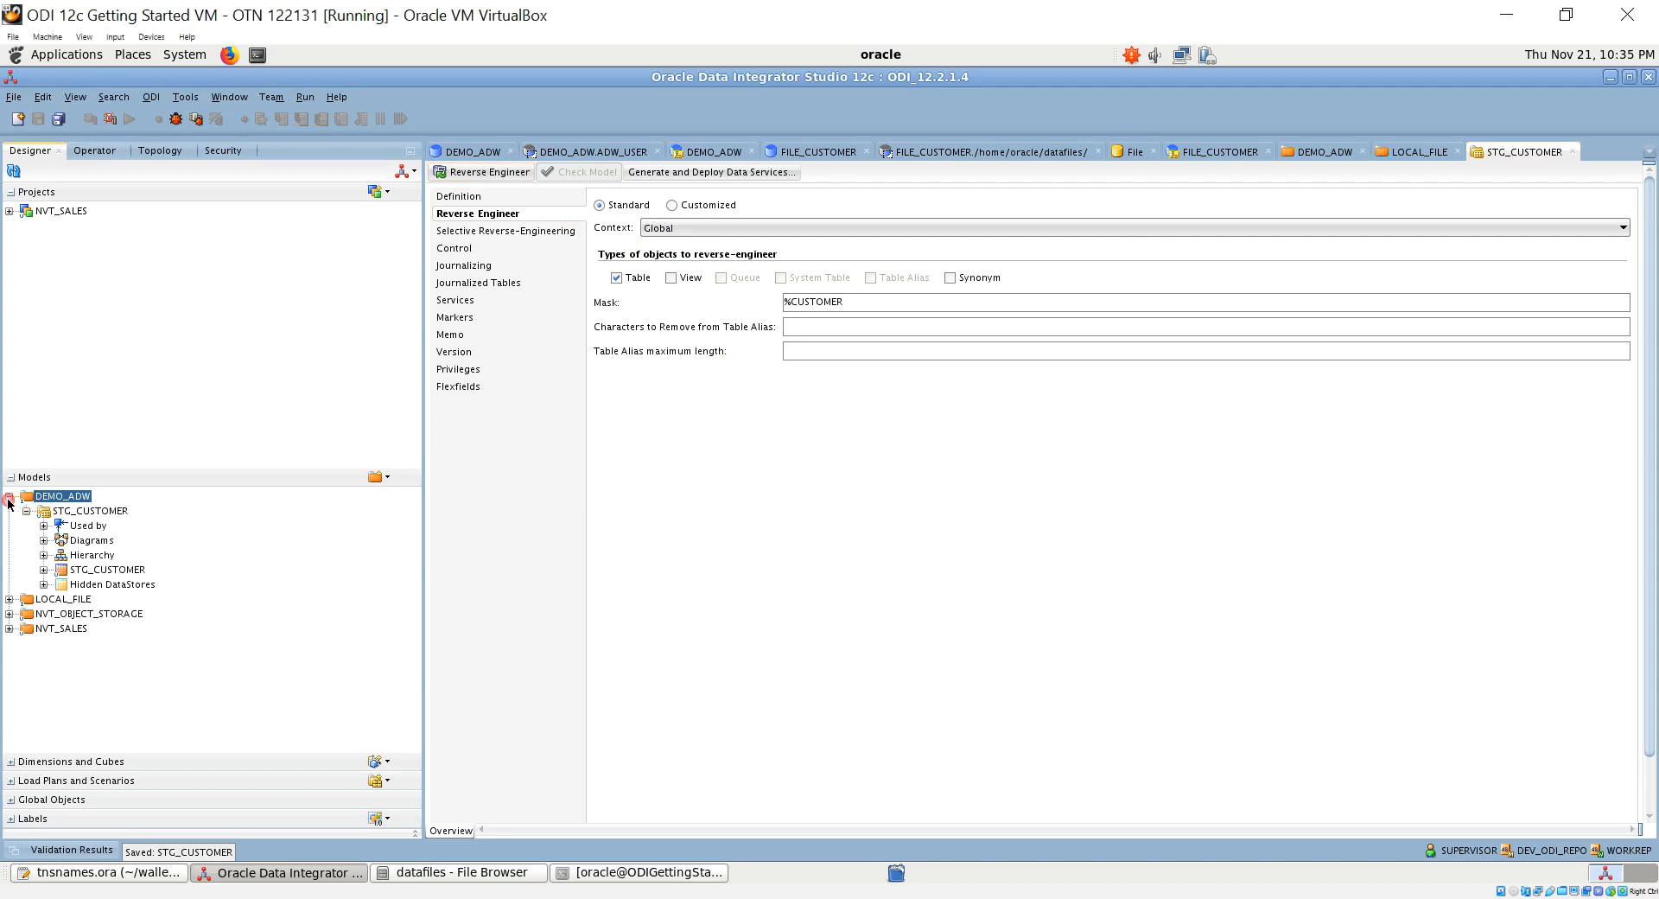
pyautogui.click(48, 574)
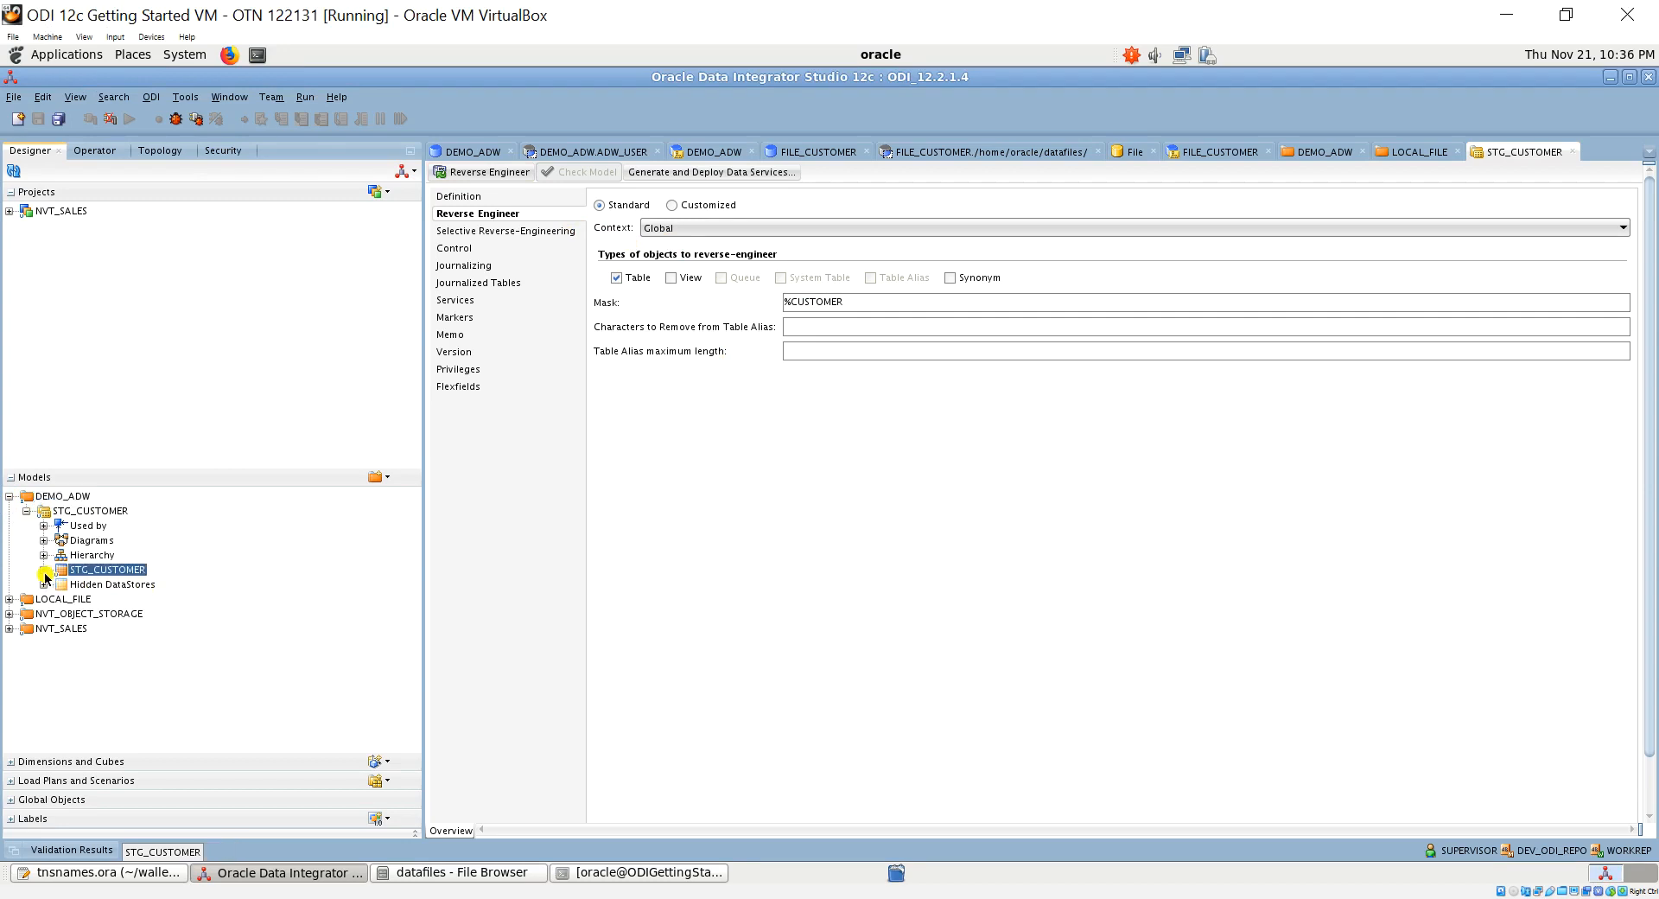
pyautogui.click(44, 571)
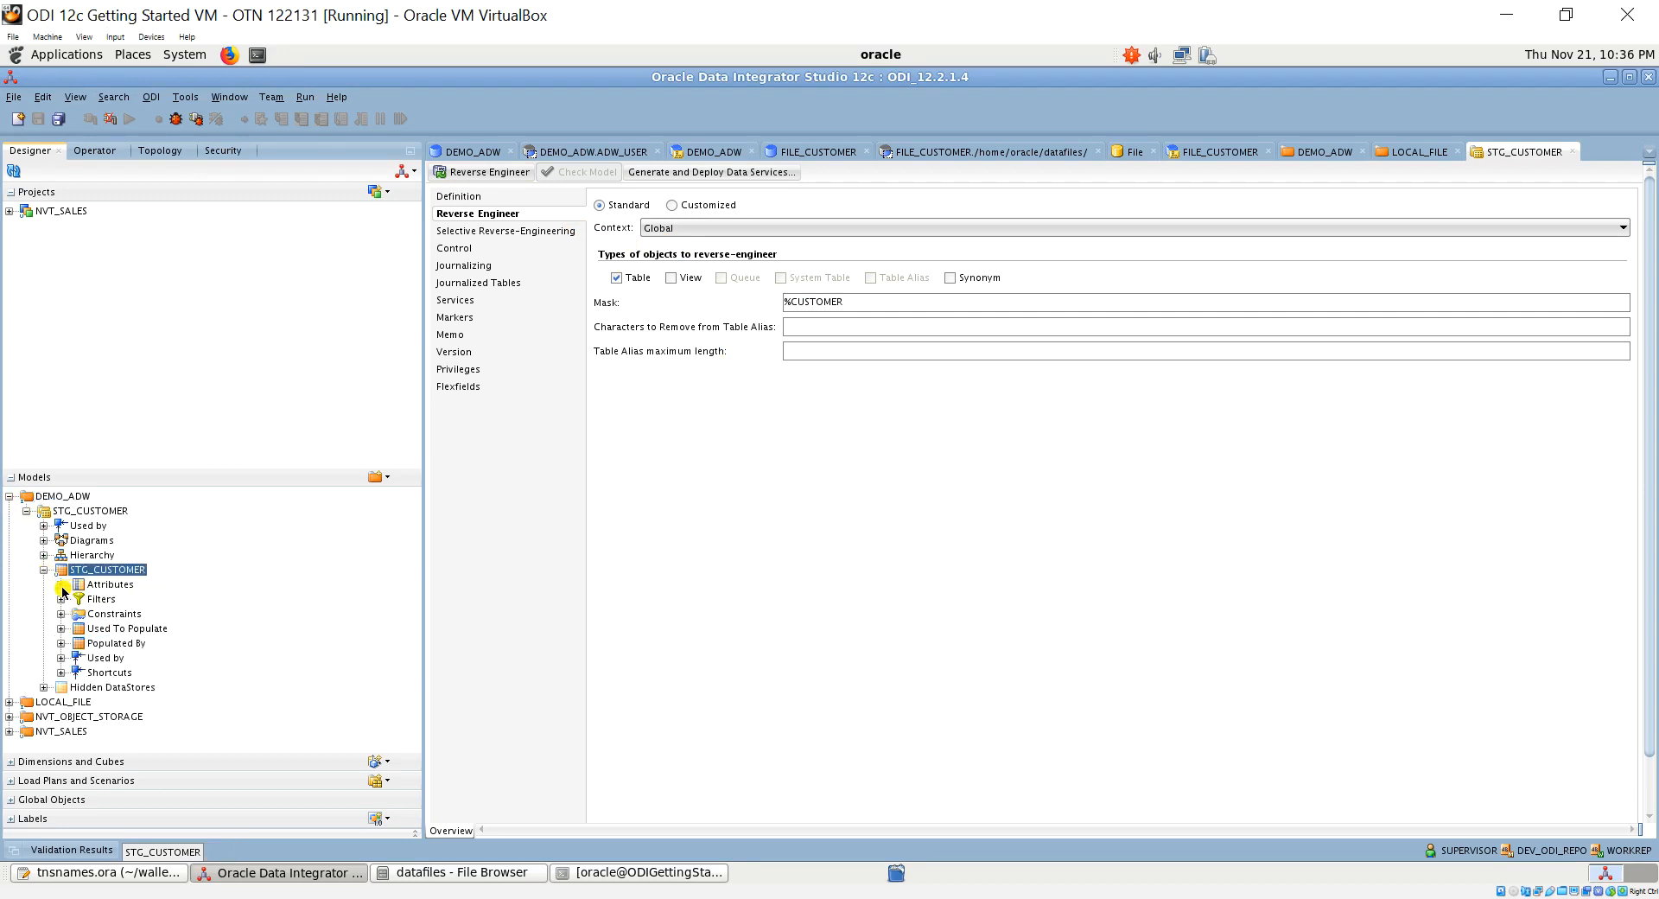
pyautogui.click(61, 585)
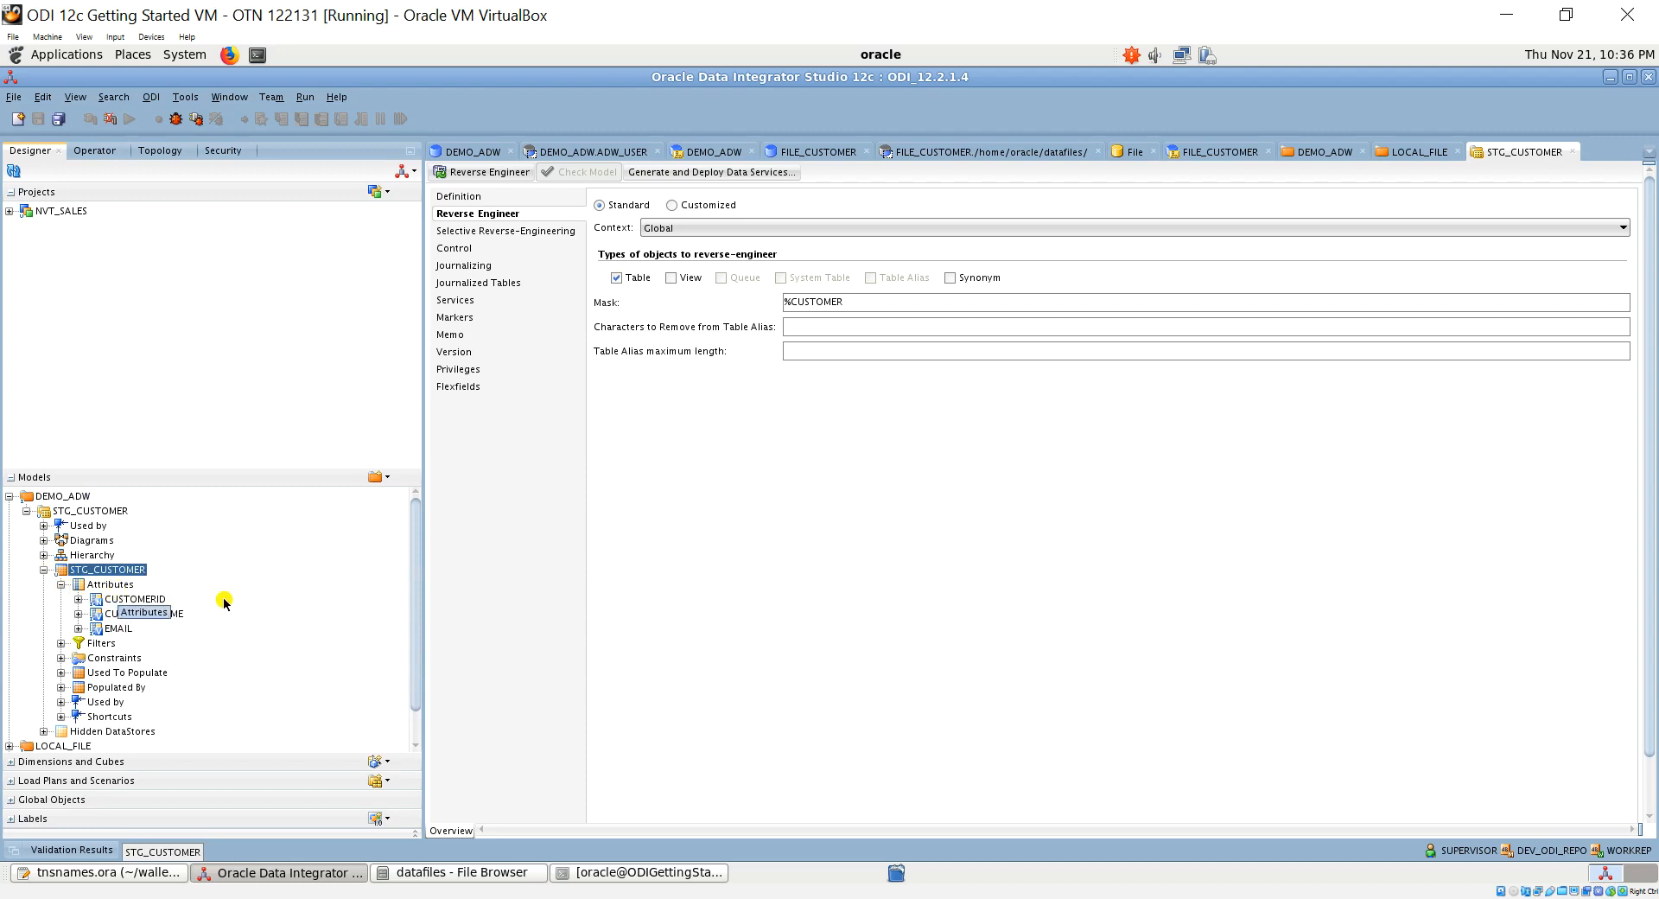
pyautogui.click(147, 599)
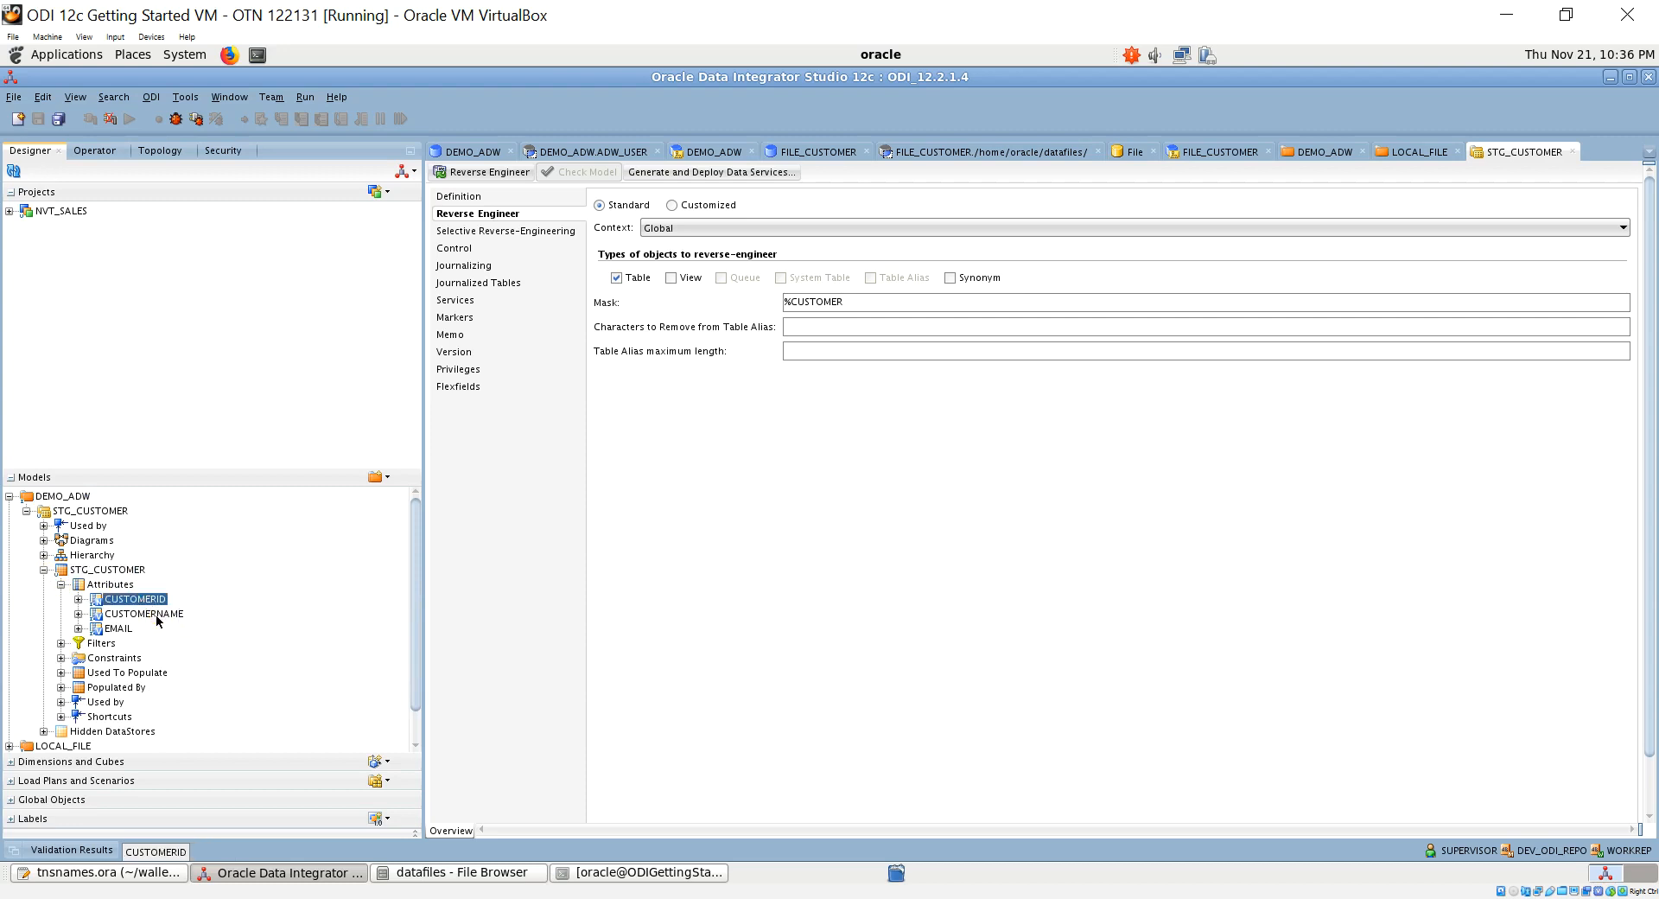
pyautogui.click(159, 616)
pyautogui.click(121, 628)
# Create a new model named CUSTOMER in the LOCAL_FILE model folder and set its technology to File
pyautogui.scroll(-1, 328, 555)
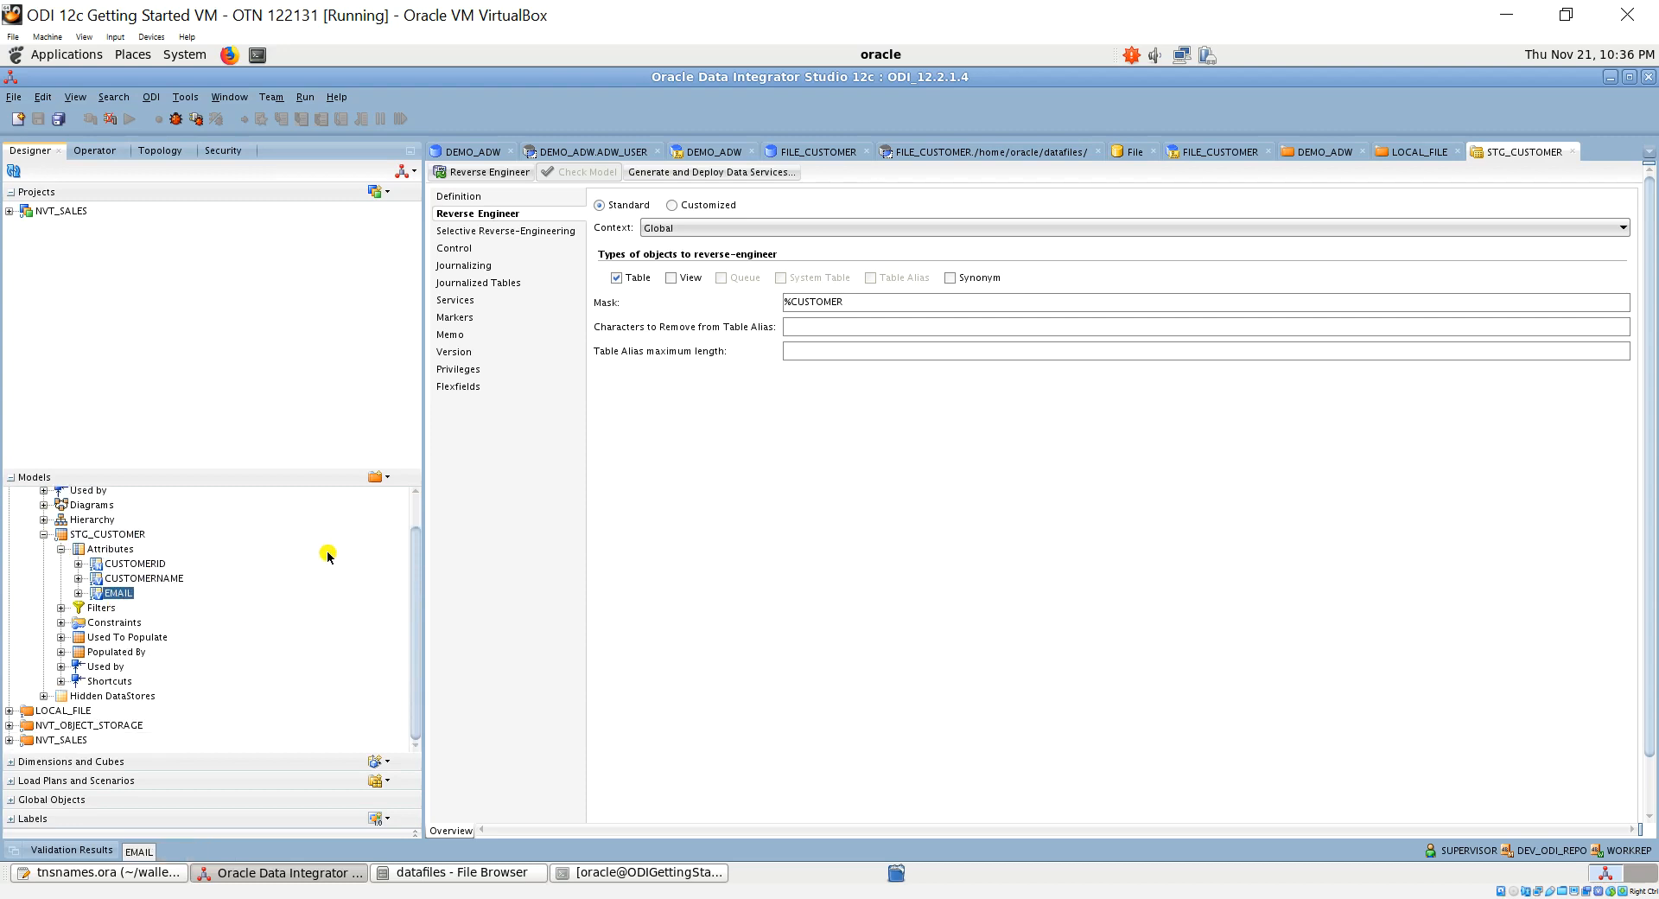
pyautogui.doubleClick(74, 711)
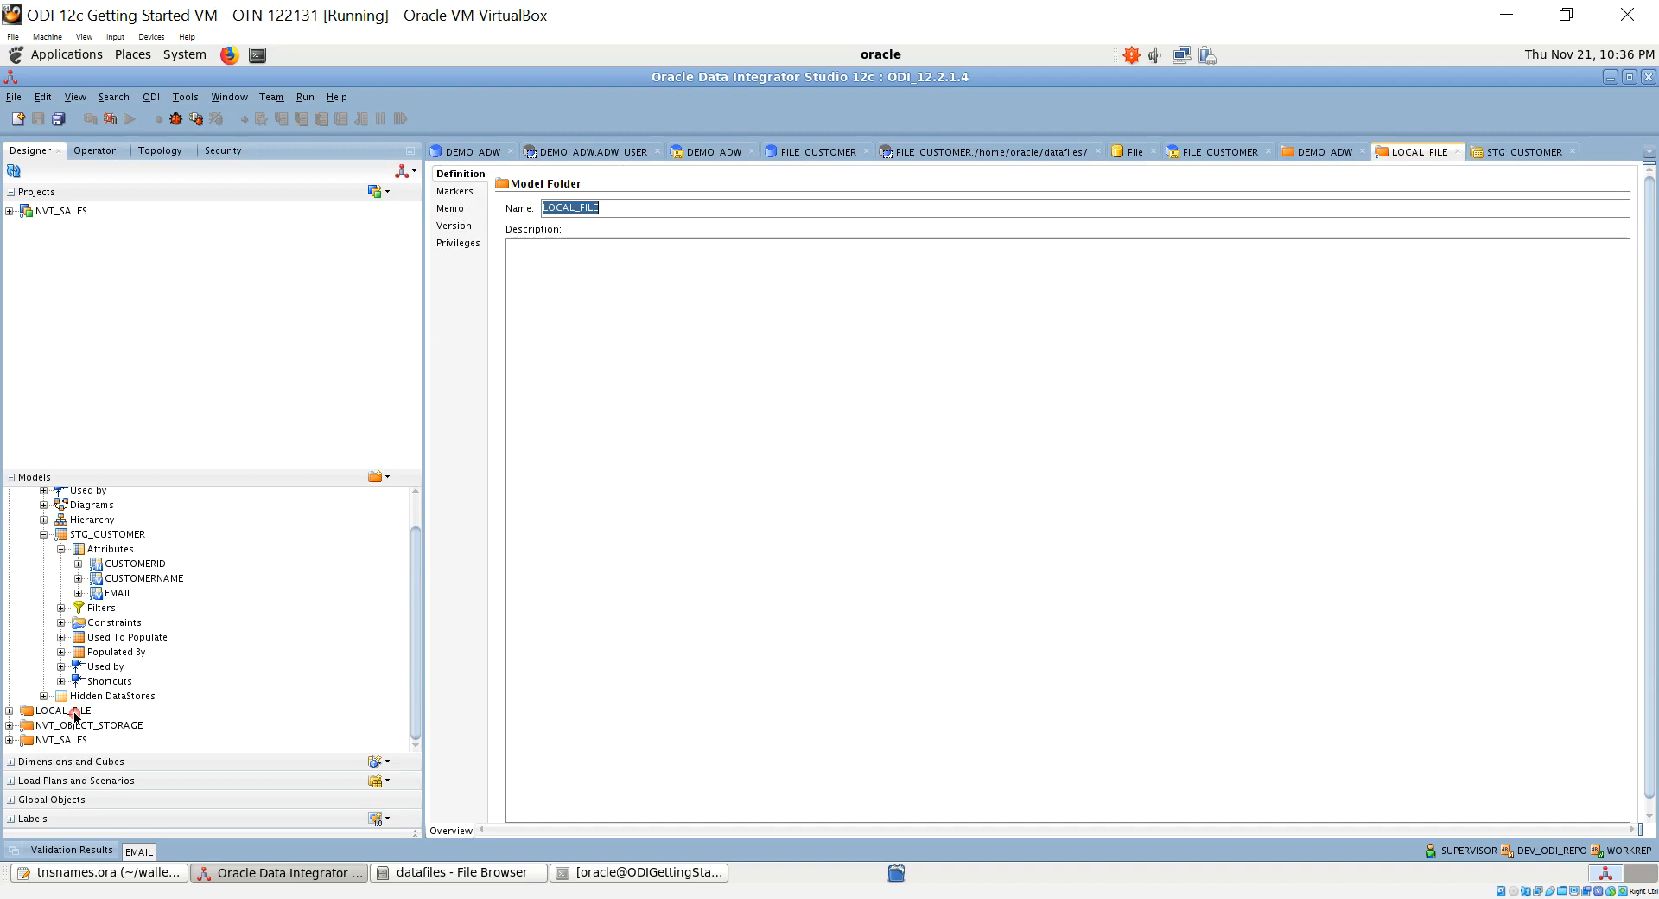
pyautogui.rightClick(74, 713)
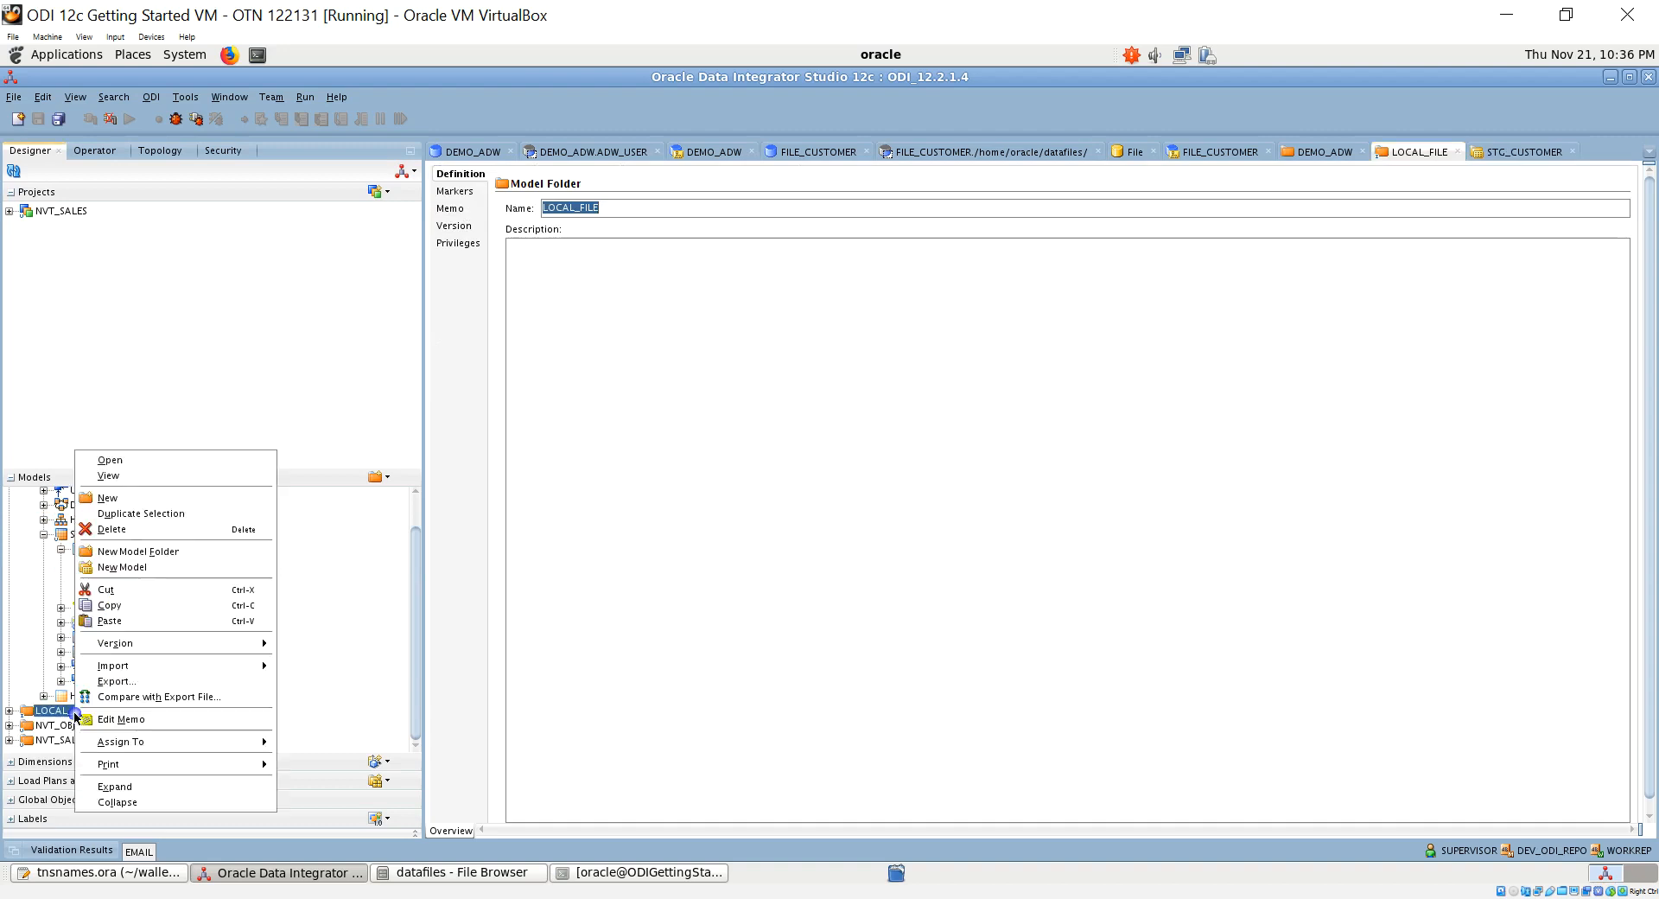
pyautogui.click(139, 574)
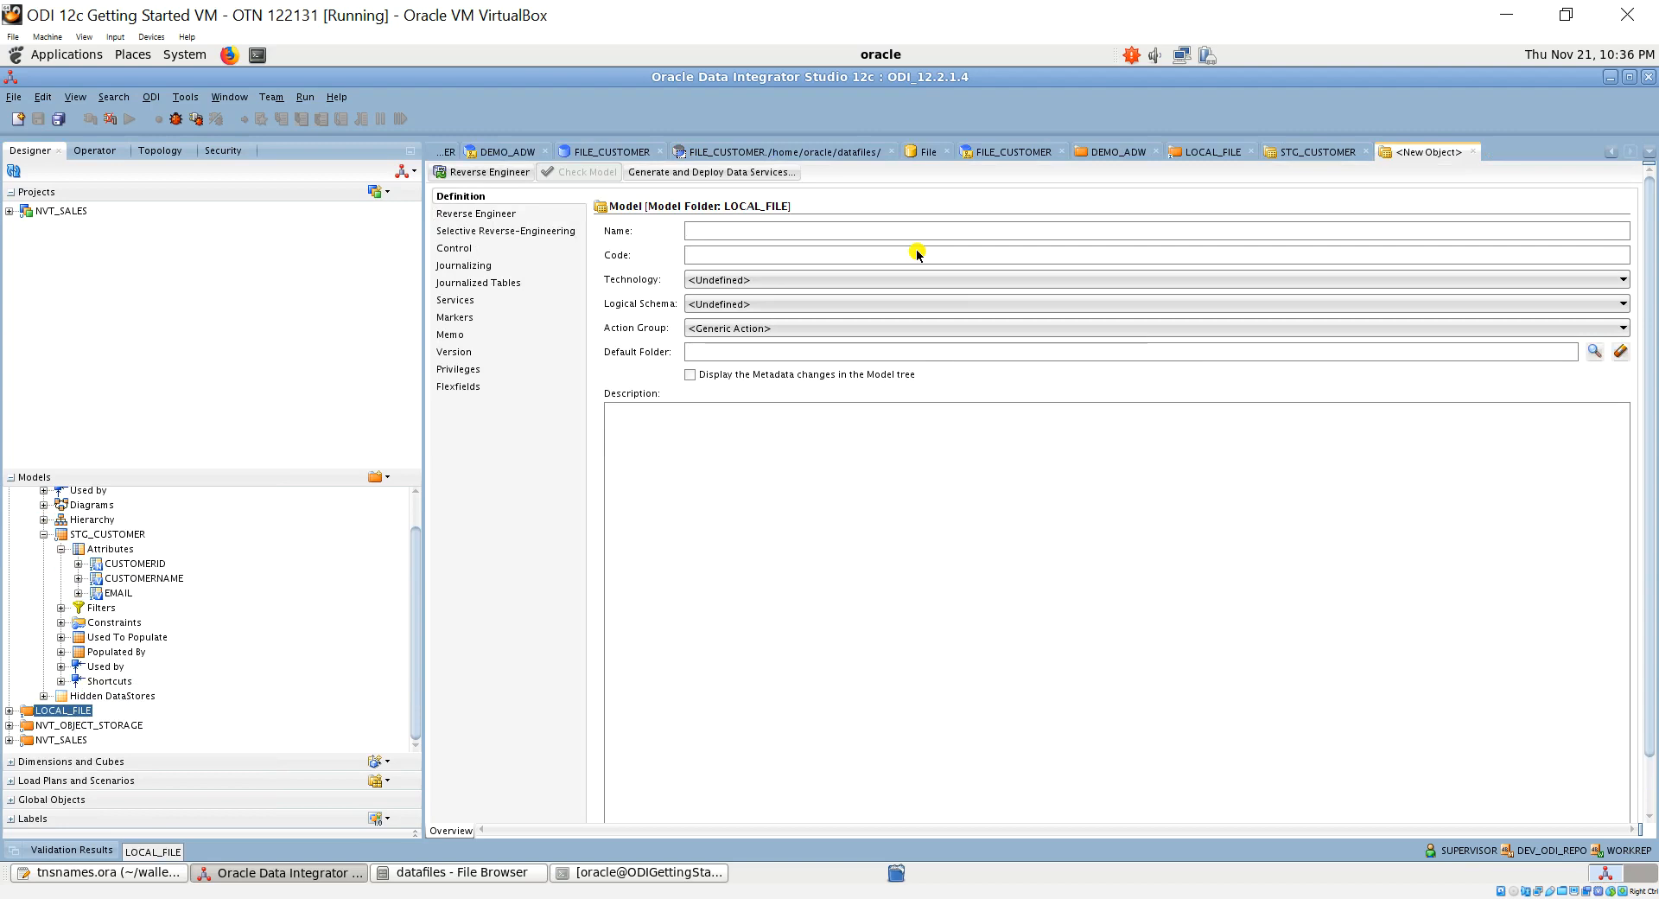
pyautogui.write('CUSTOMER')
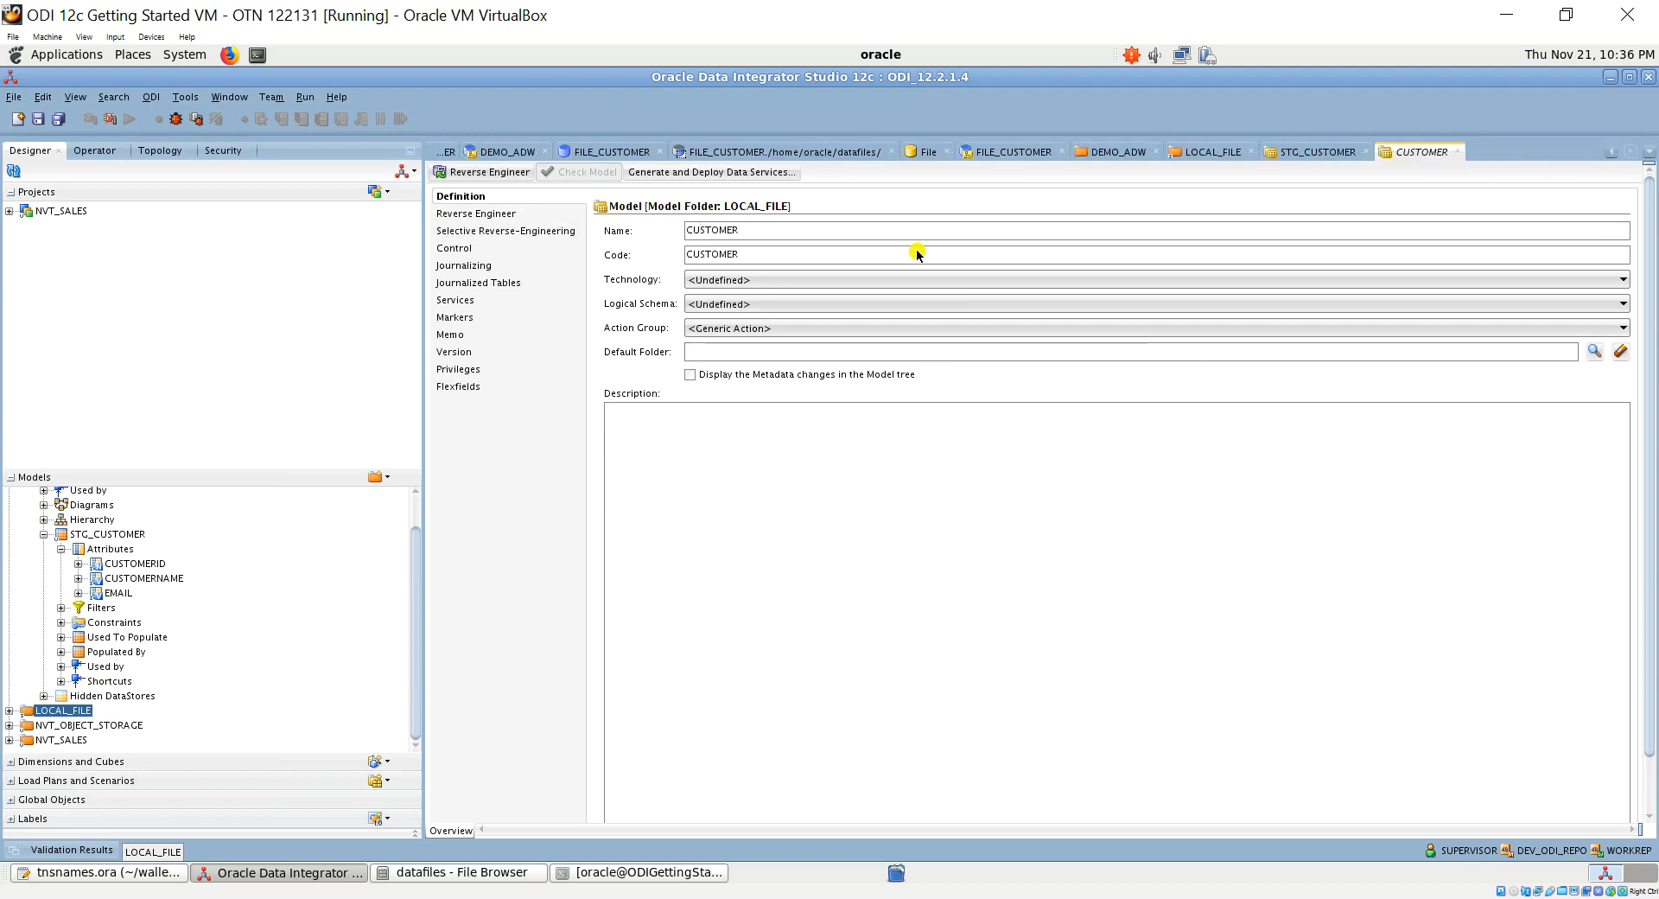
pyautogui.click(779, 279)
pyautogui.click(729, 308)
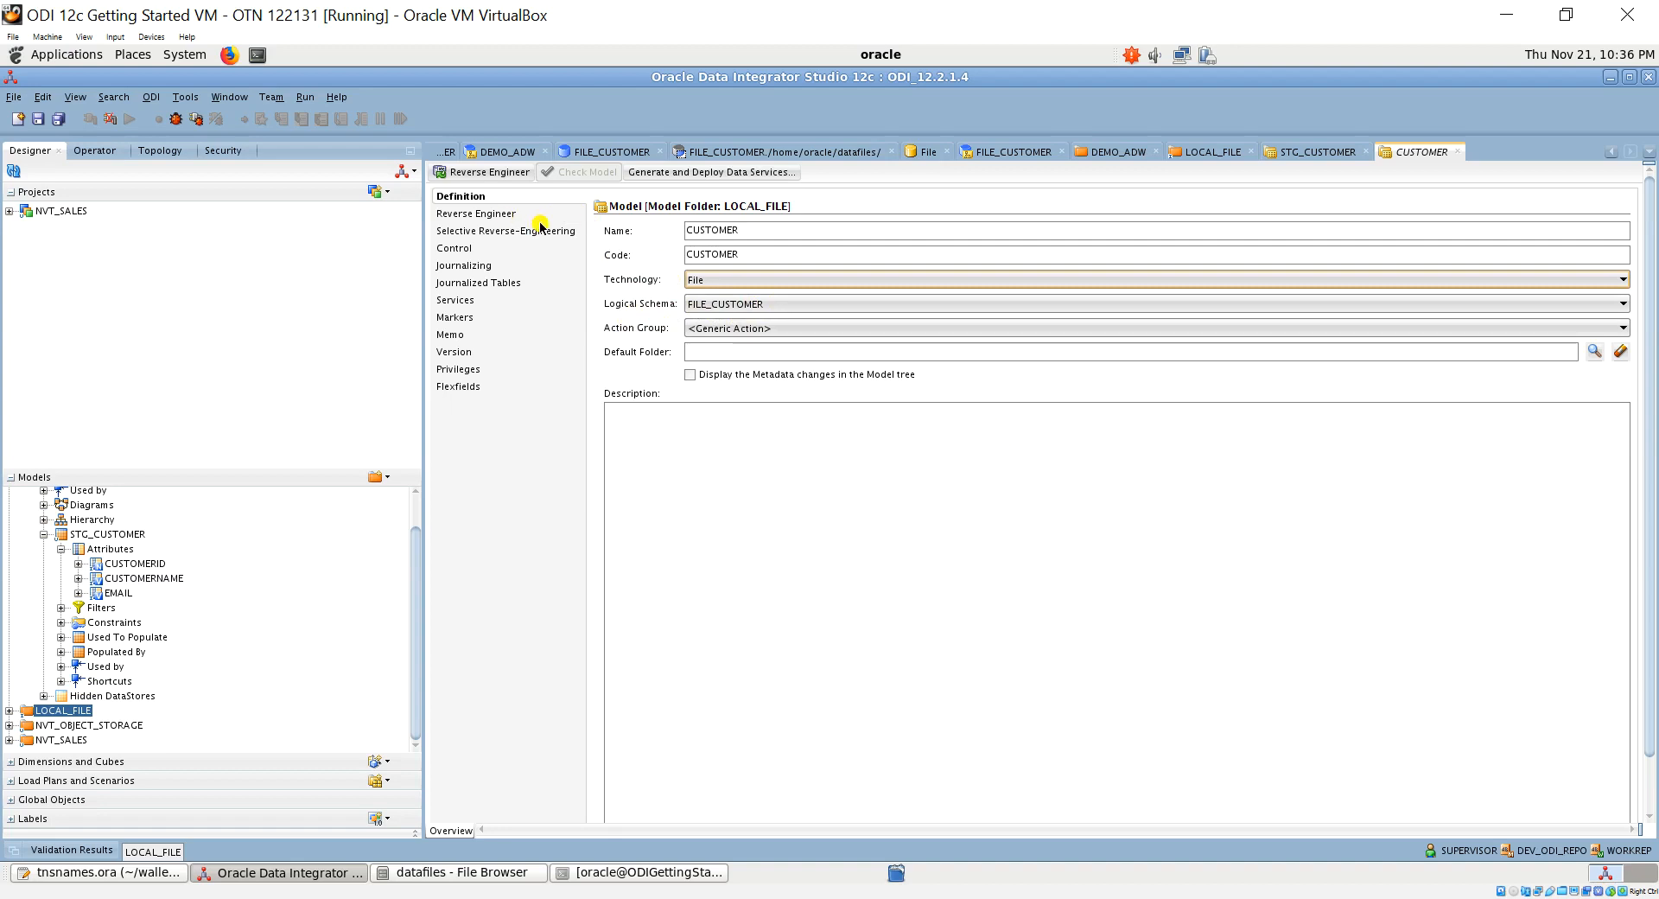
pyautogui.click(692, 351)
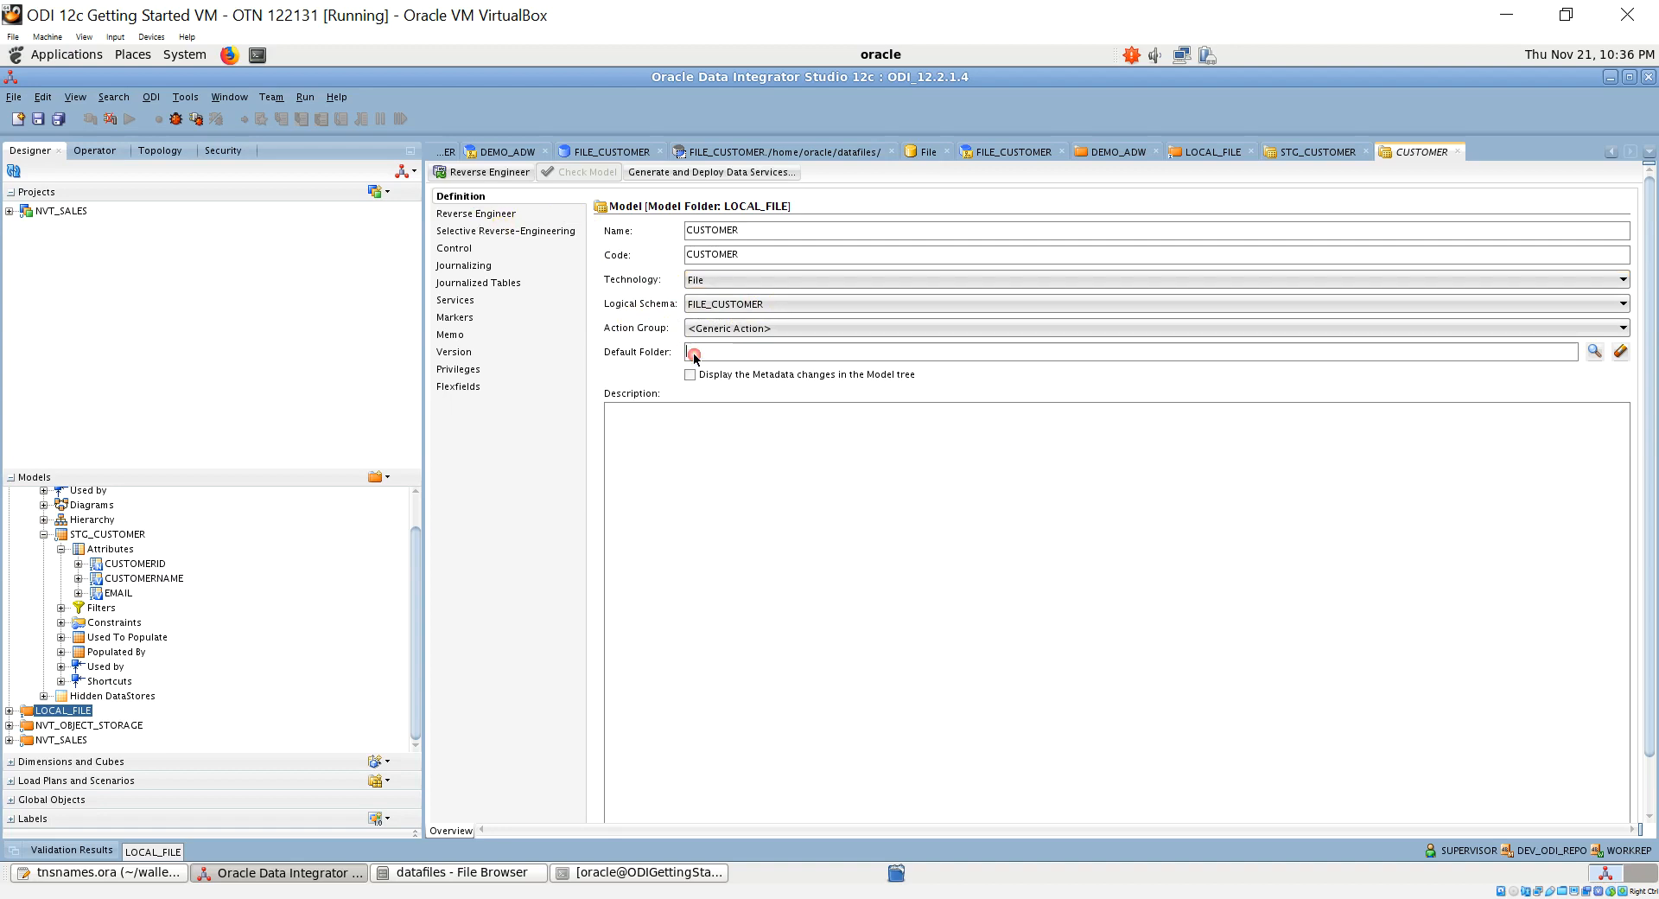
pyautogui.click(1594, 353)
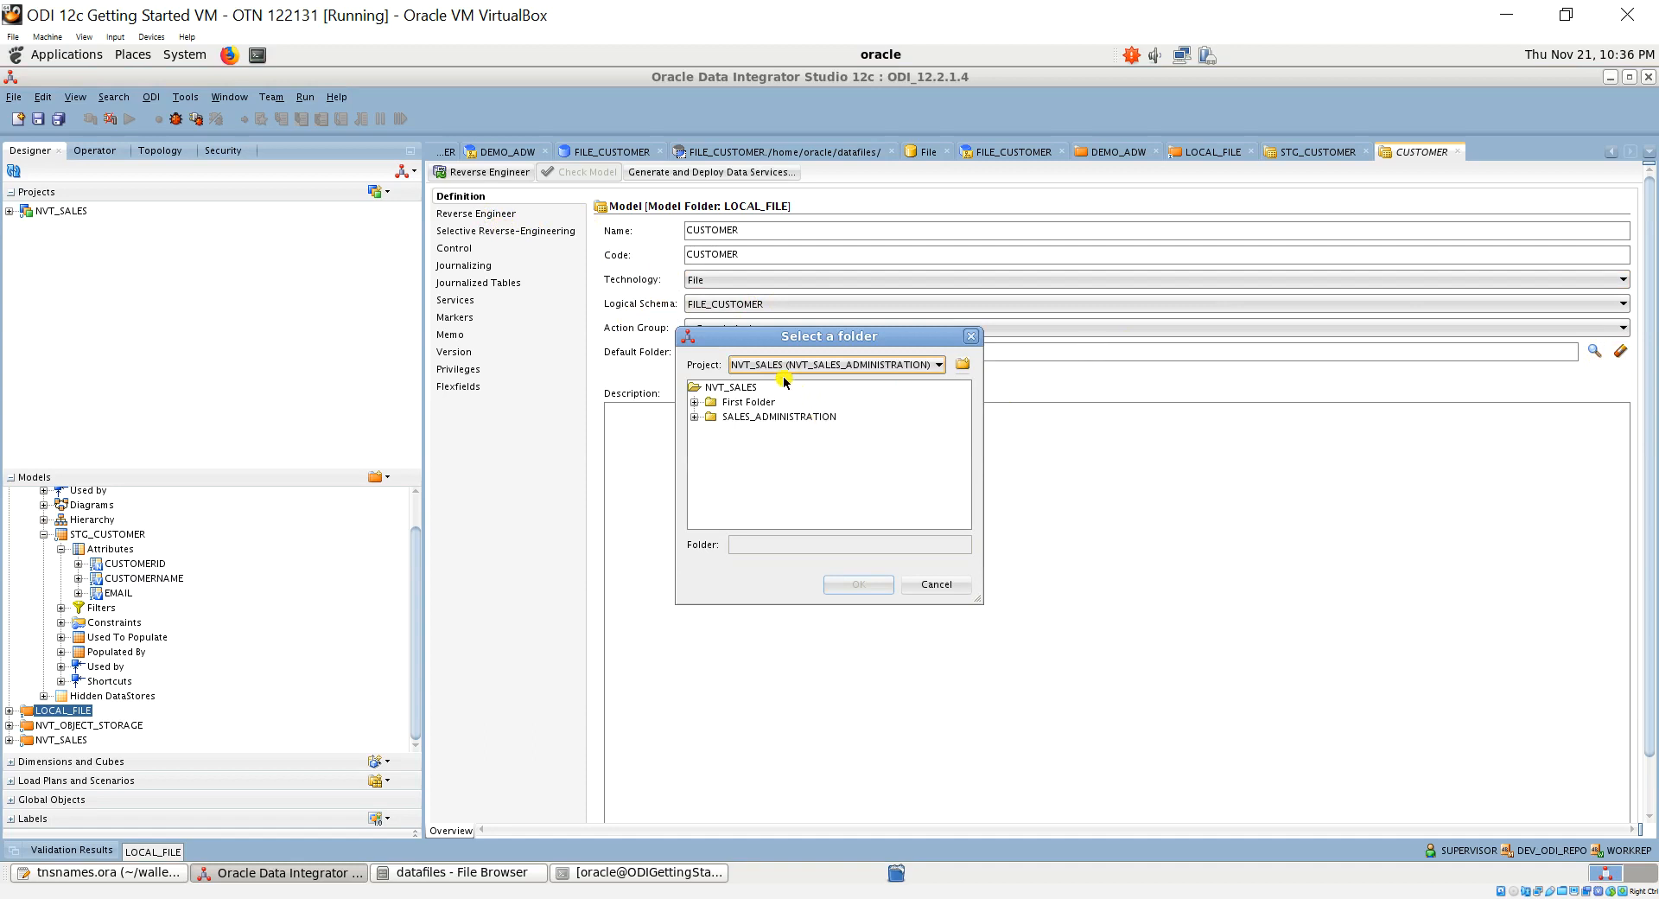
pyautogui.click(939, 366)
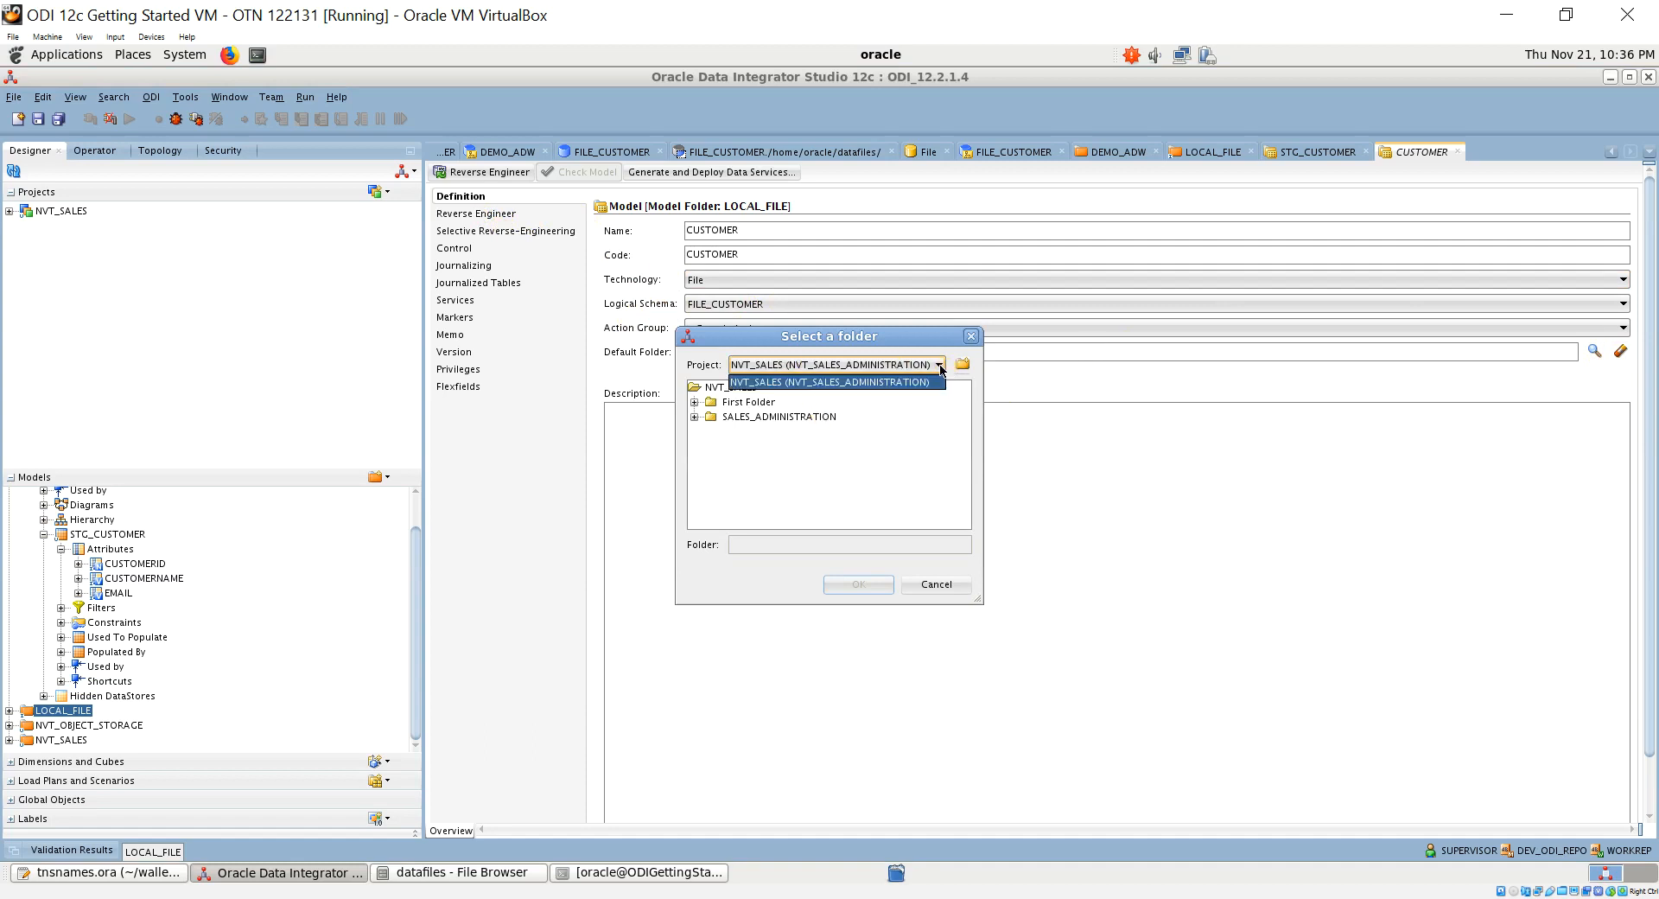
pyautogui.click(953, 445)
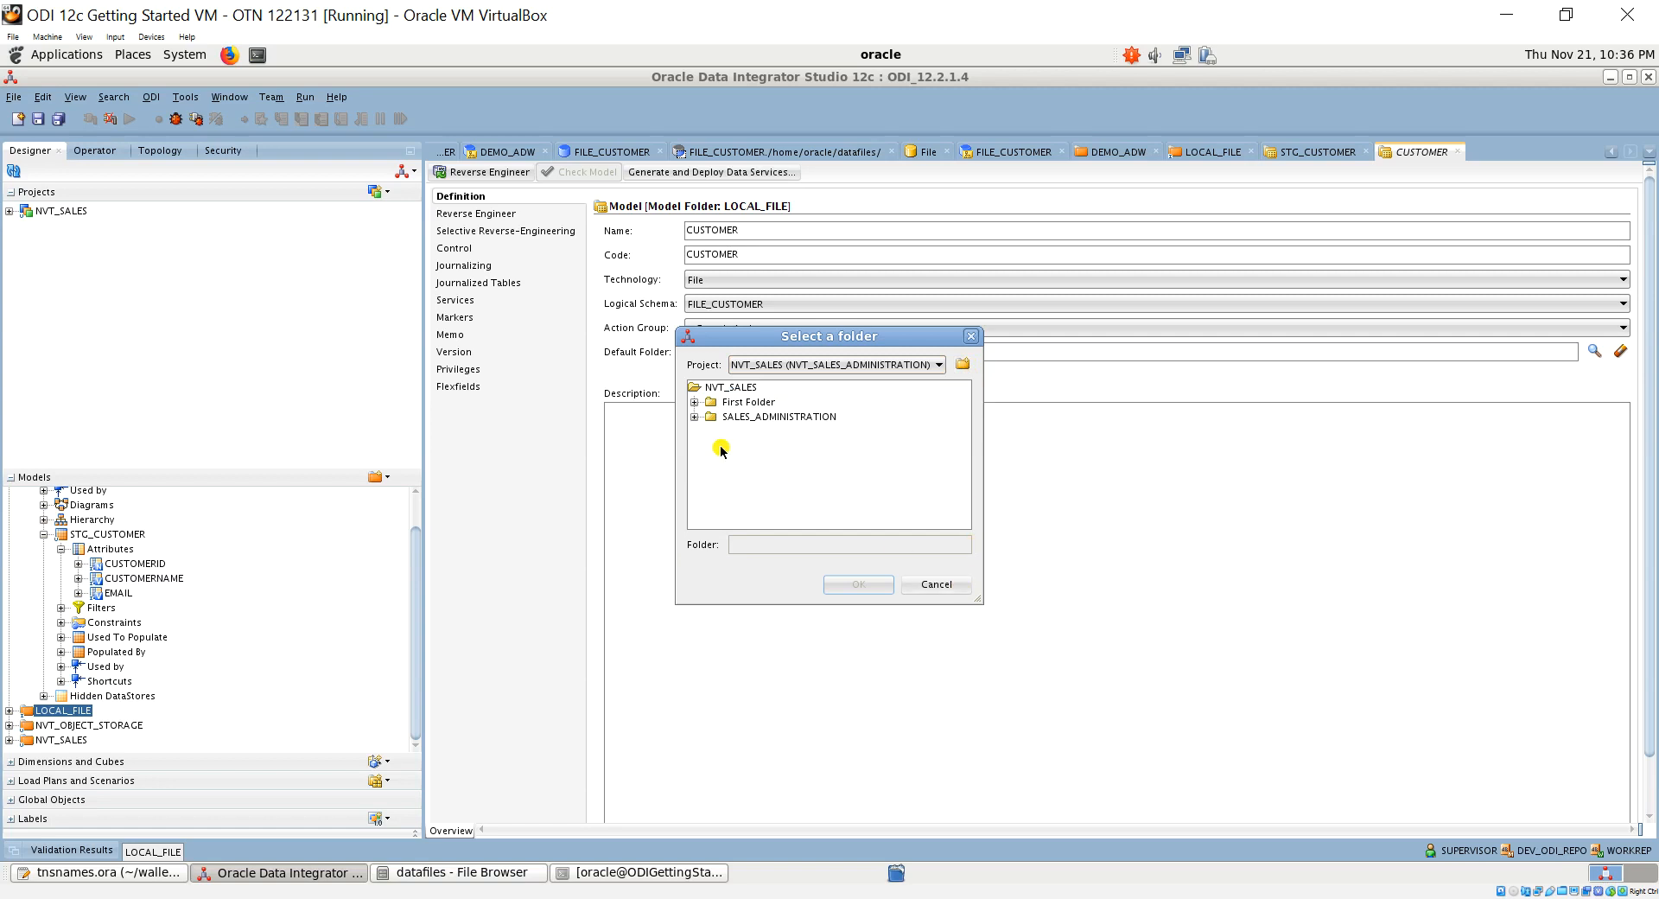
pyautogui.click(955, 587)
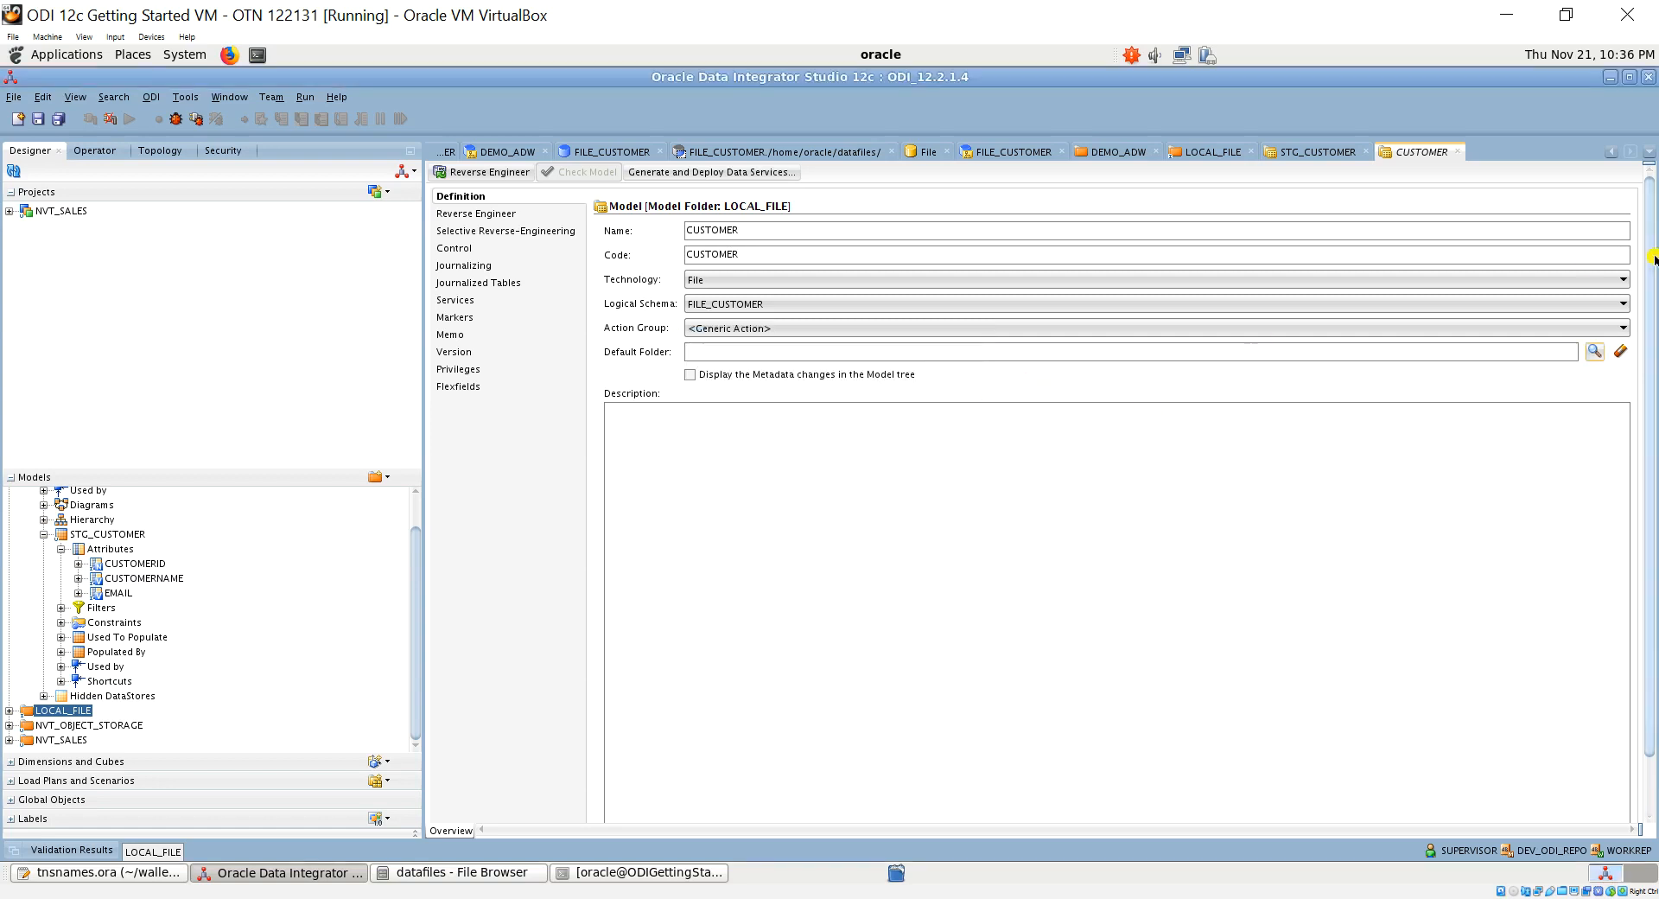
pyautogui.click(1108, 352)
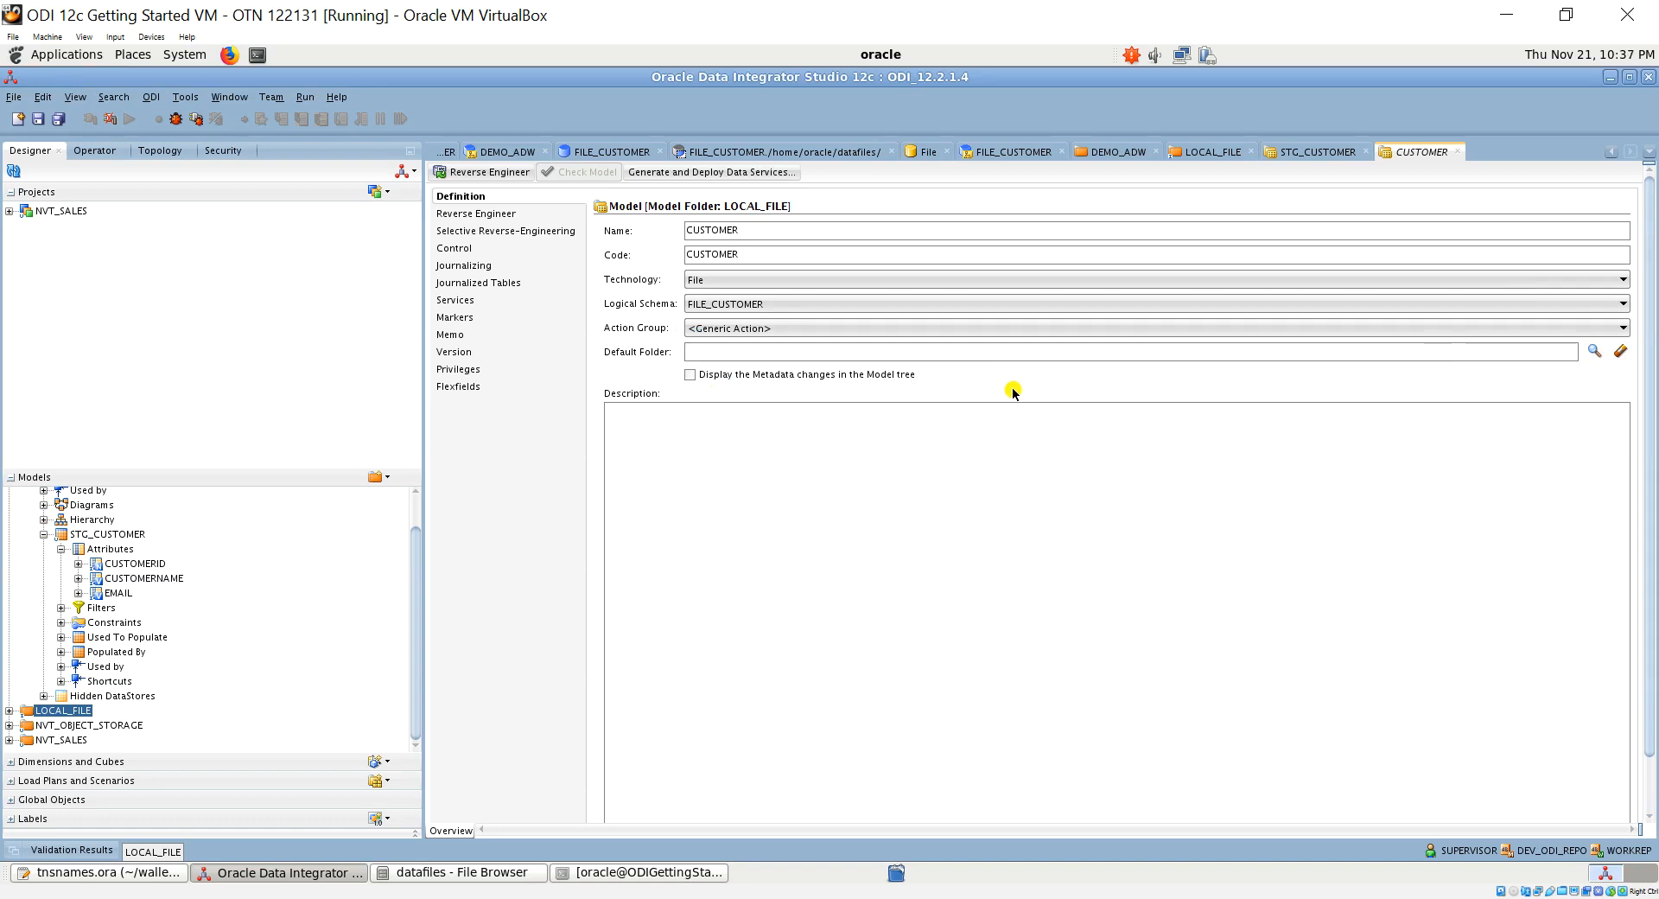
pyautogui.click(1595, 352)
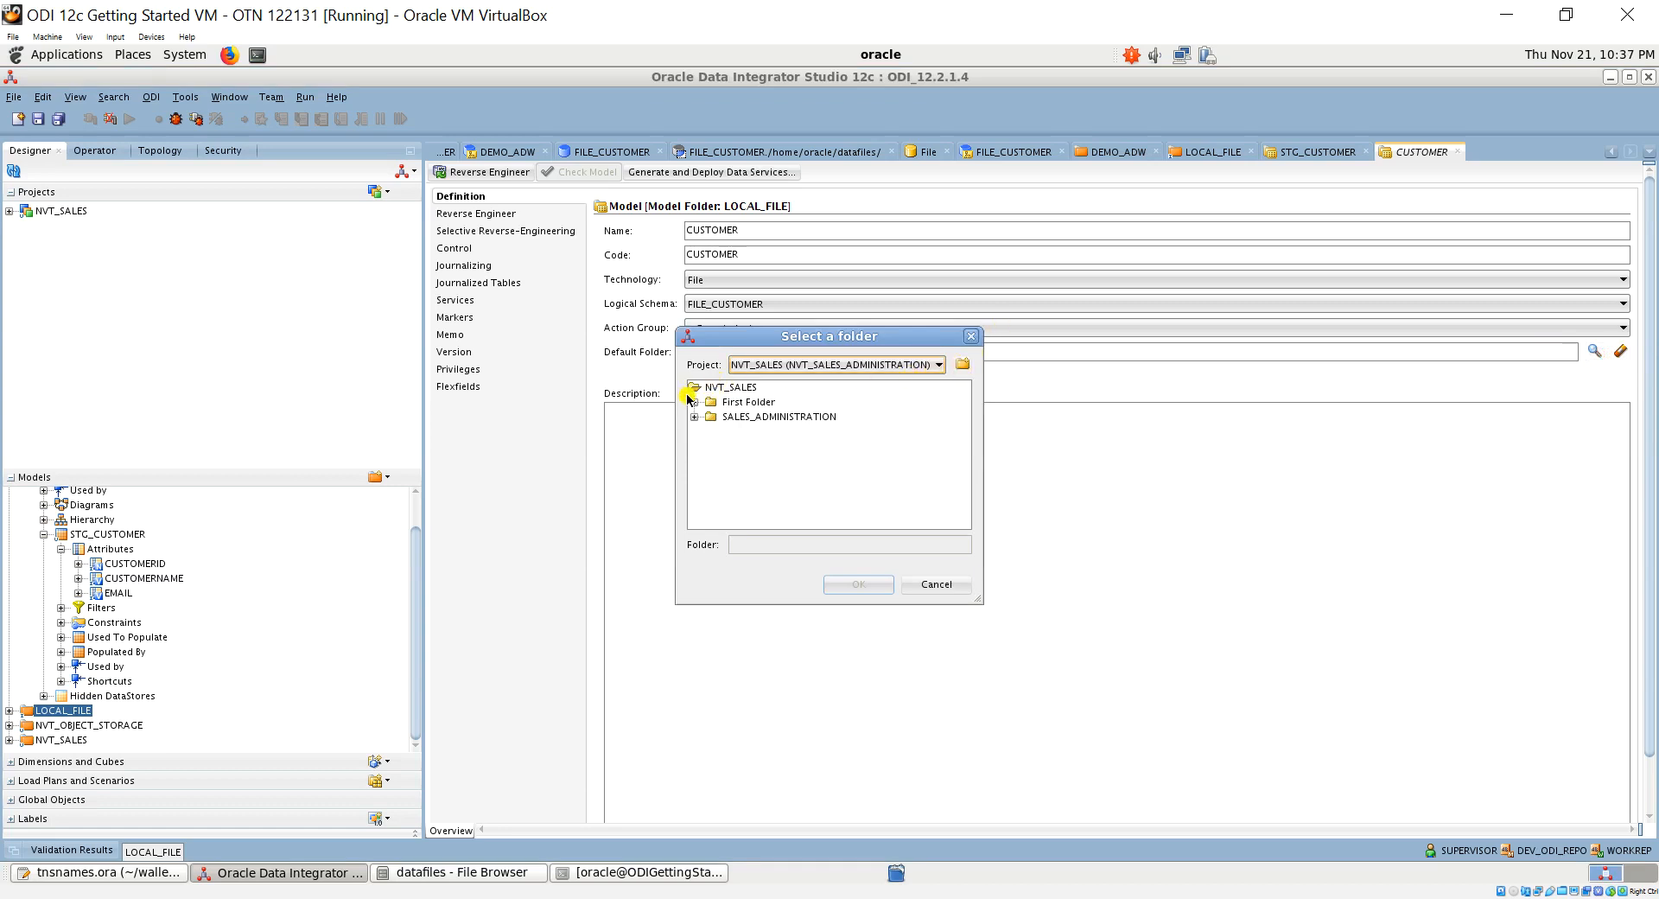
pyautogui.click(936, 585)
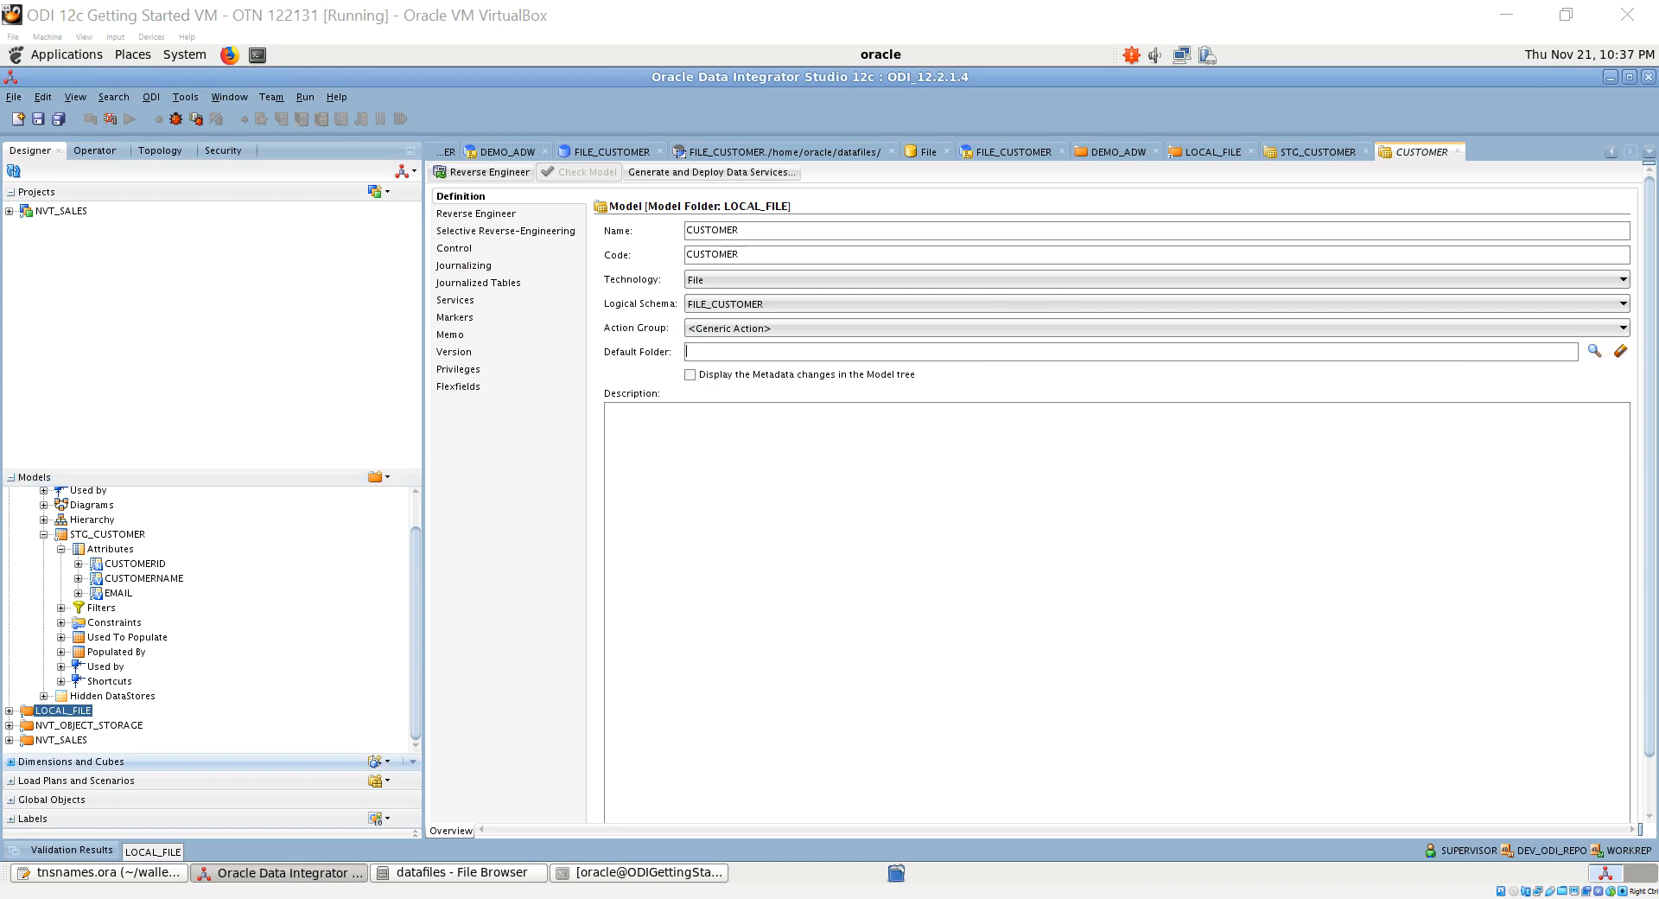
# Save the CUSTOMER model and expand the LOCAL_FILE folder to show its contents in the models tree
pyautogui.click(38, 121)
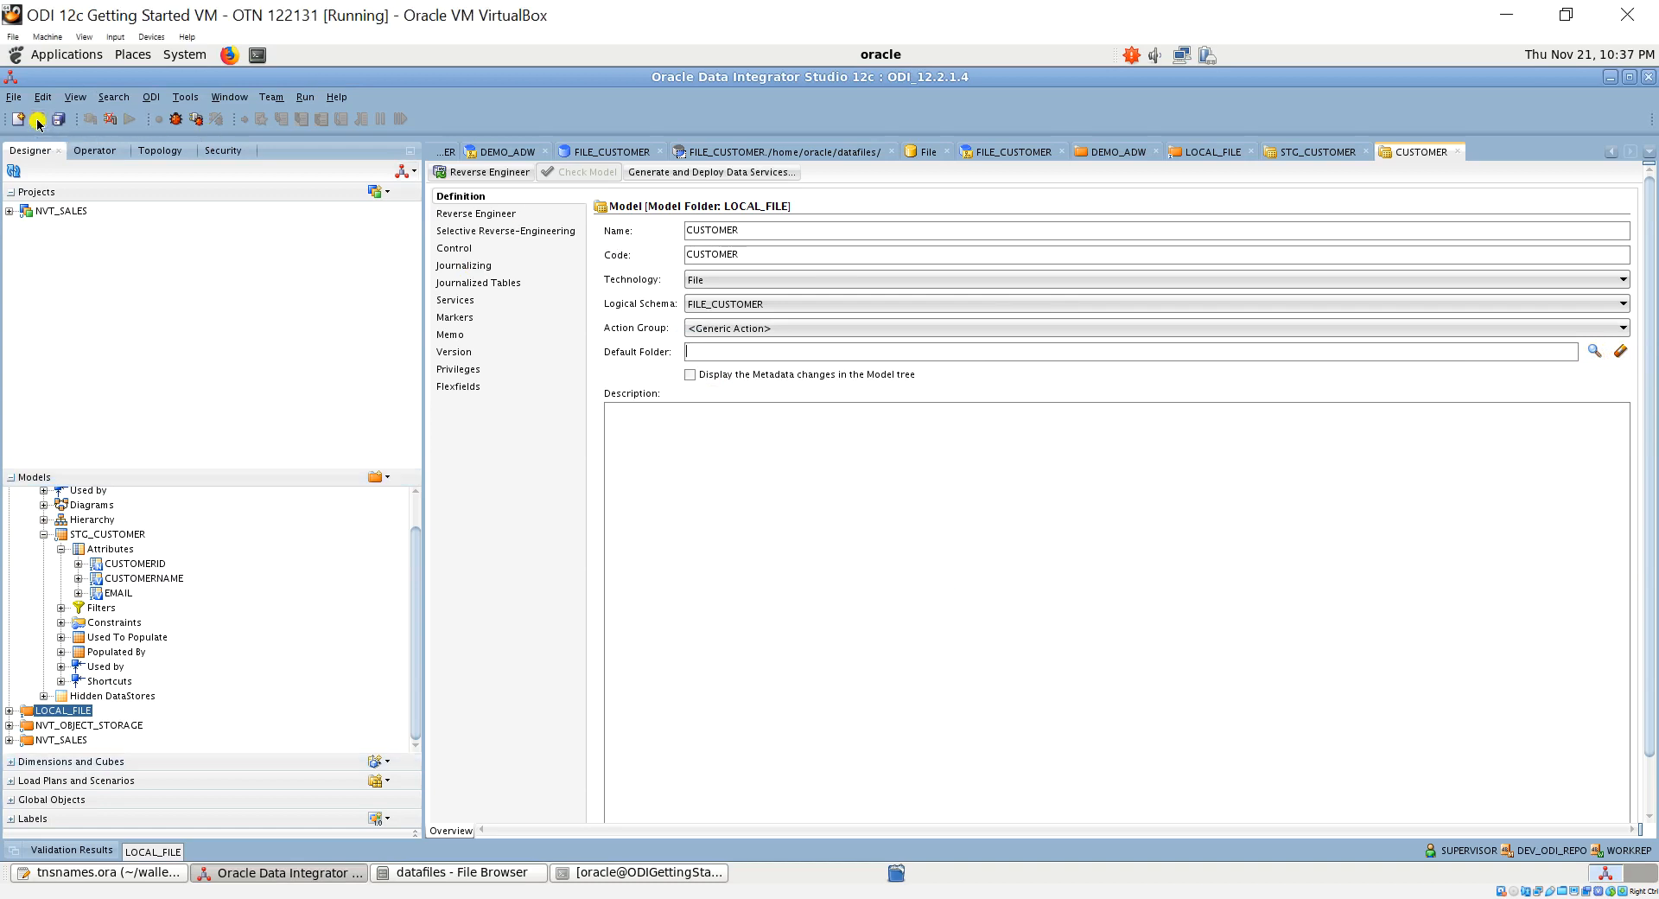
pyautogui.click(8, 712)
pyautogui.click(27, 687)
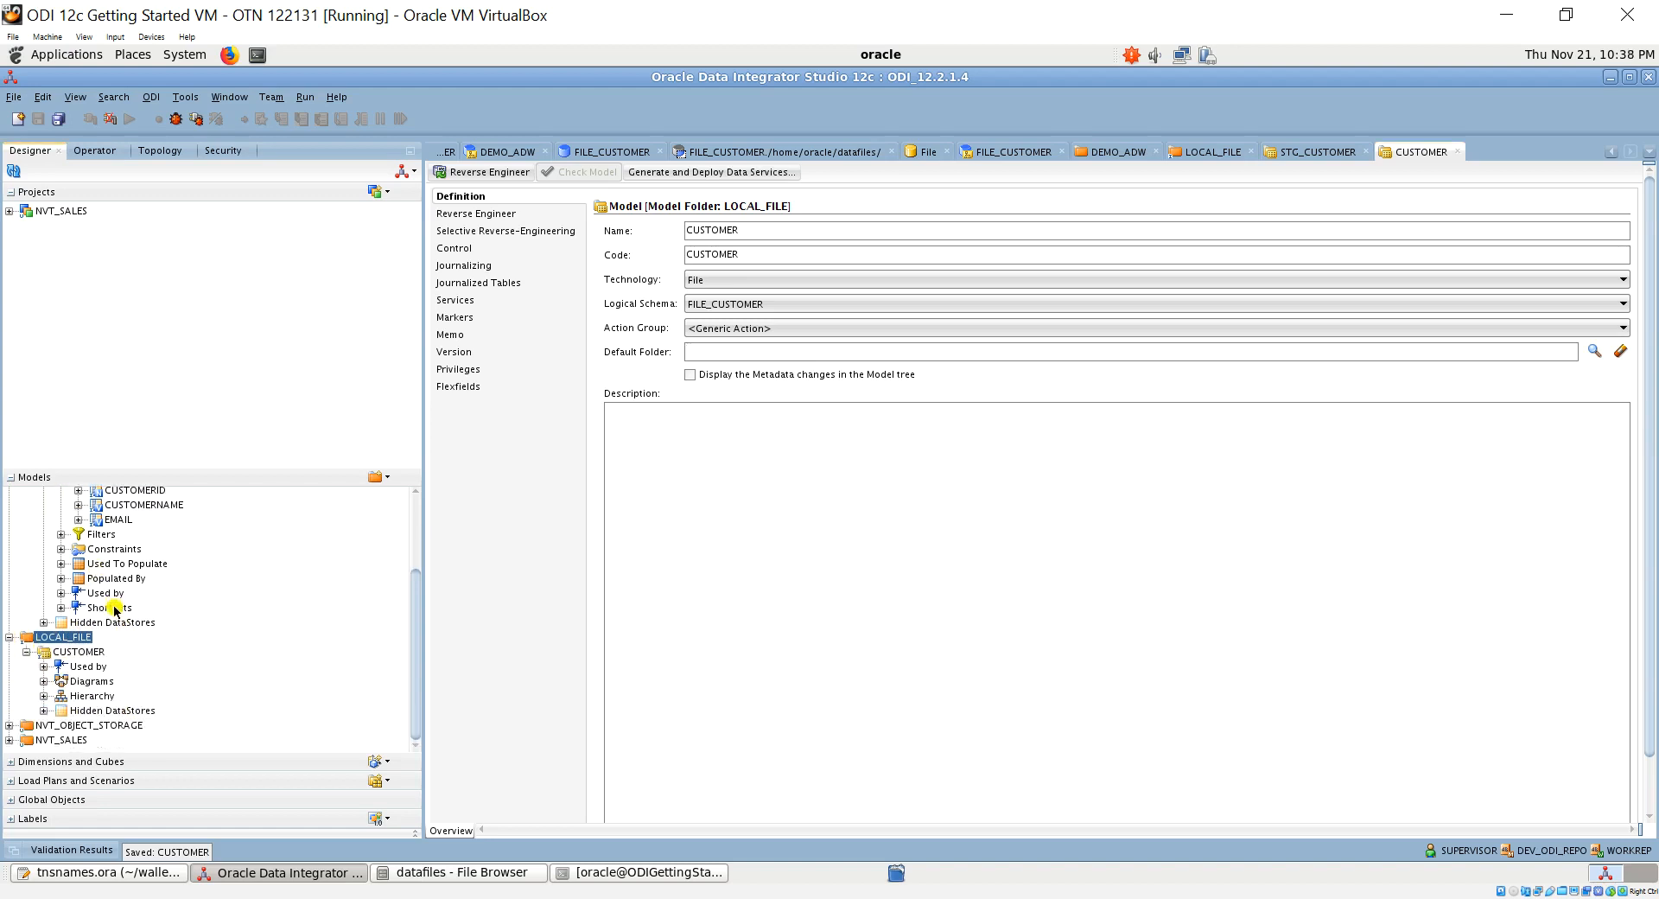
# Create a new datastore named CUSTOMER in the CUSTOMER model of the LOCAL_FILE folder
pyautogui.rightClick(74, 654)
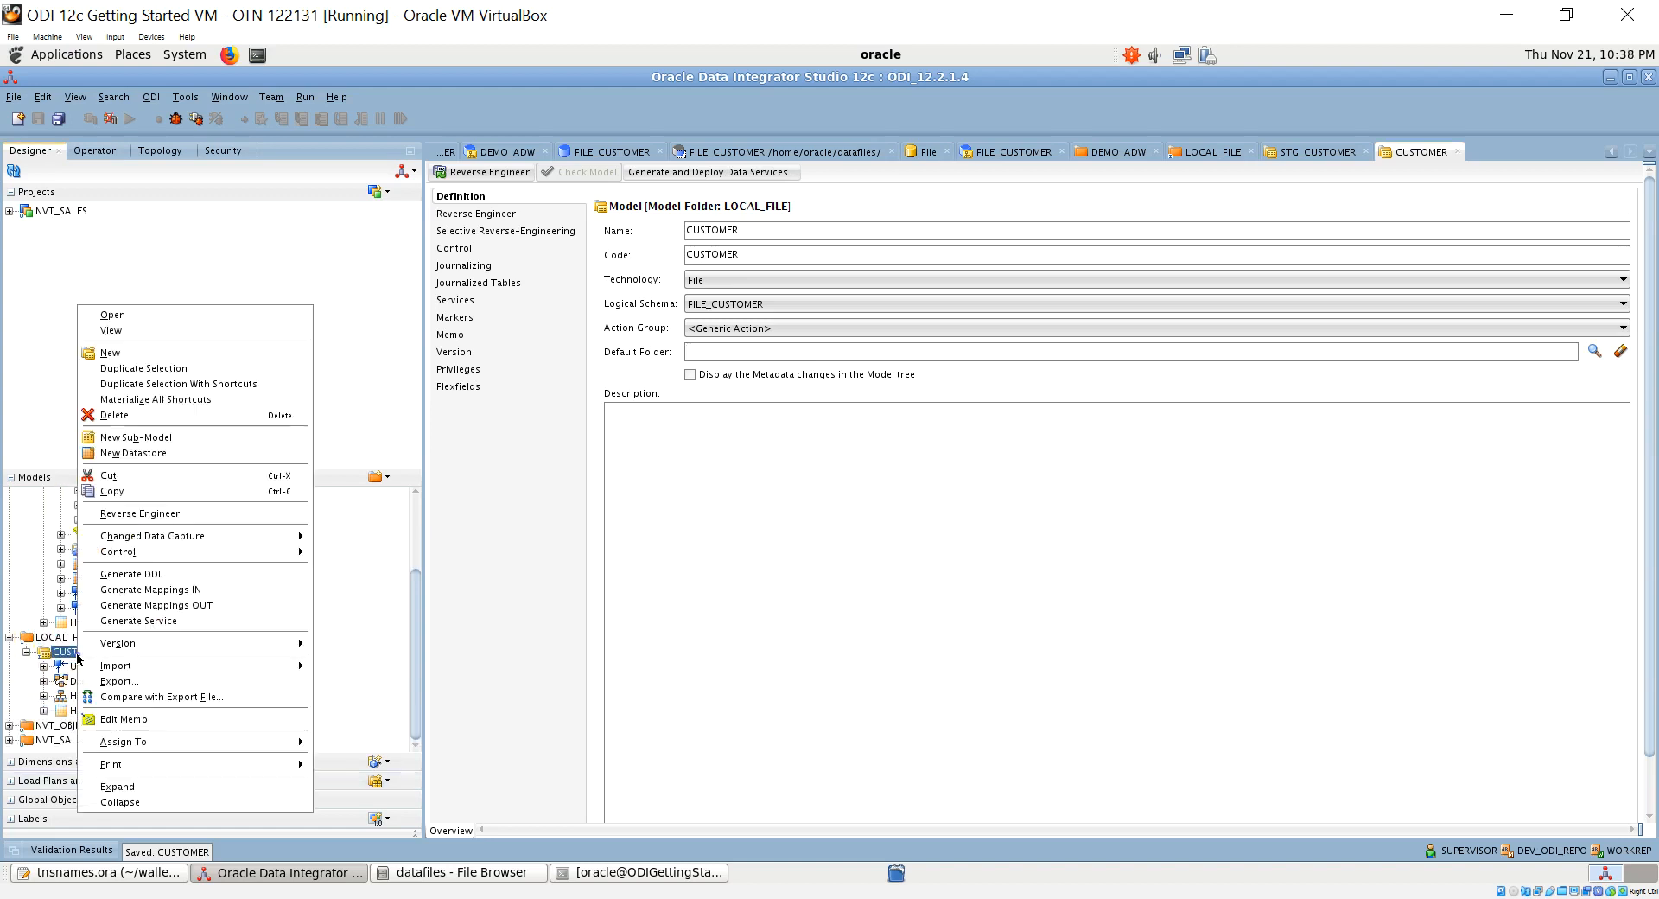
pyautogui.click(147, 453)
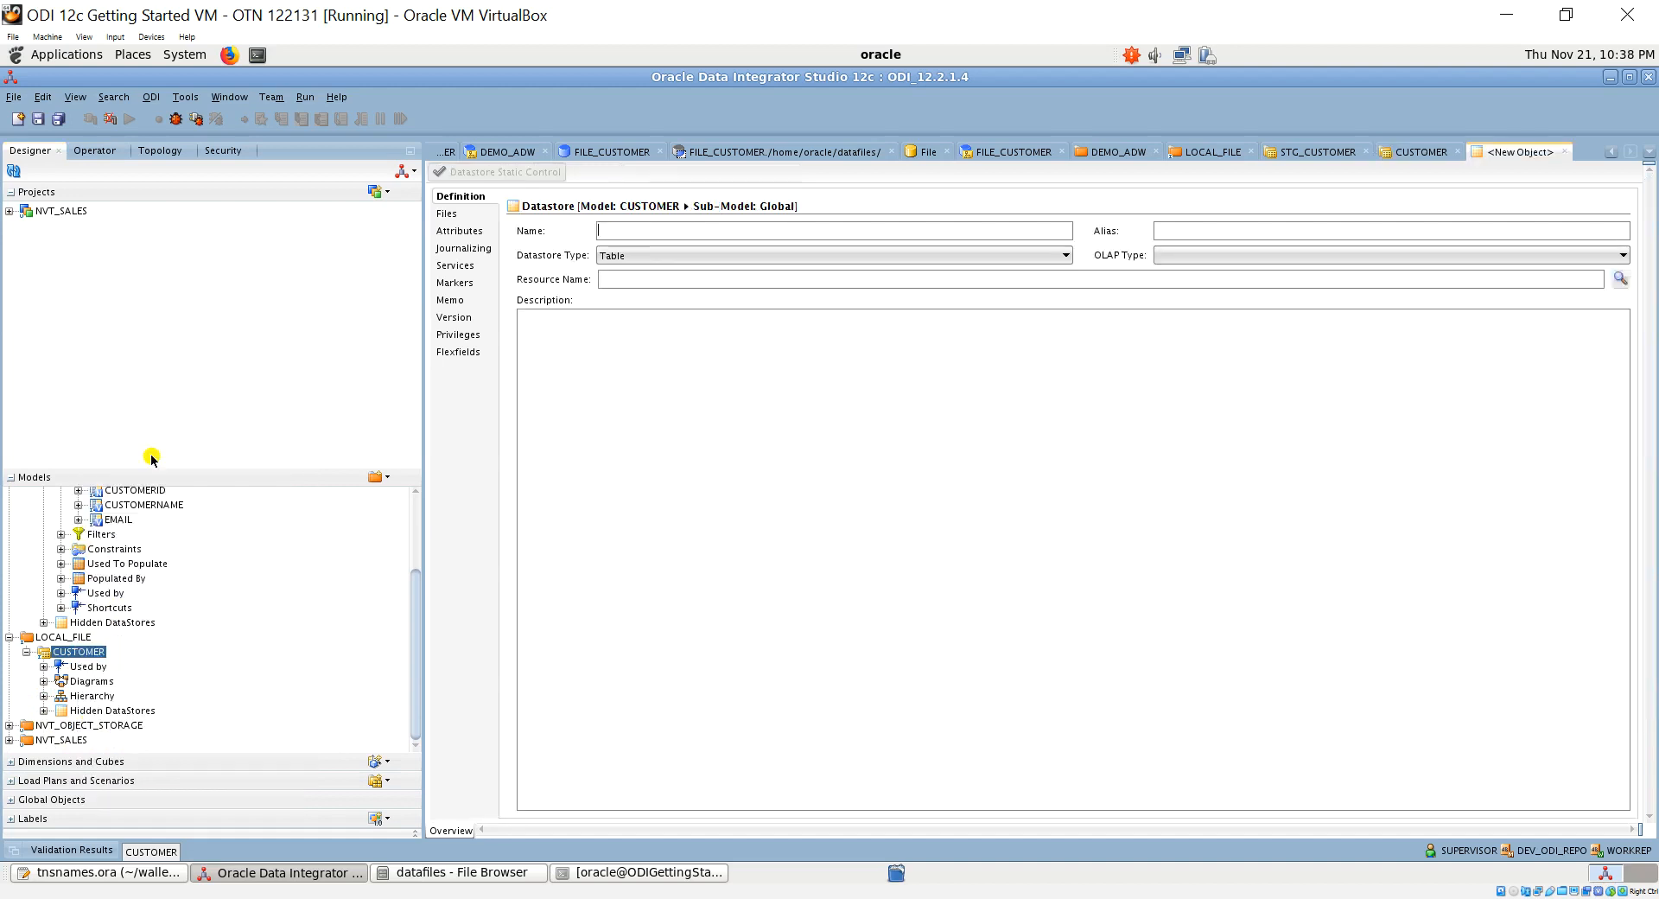
pyautogui.click(838, 229)
pyautogui.write('CUSTOMER')
pyautogui.press('Tab')
pyautogui.write('CUS')
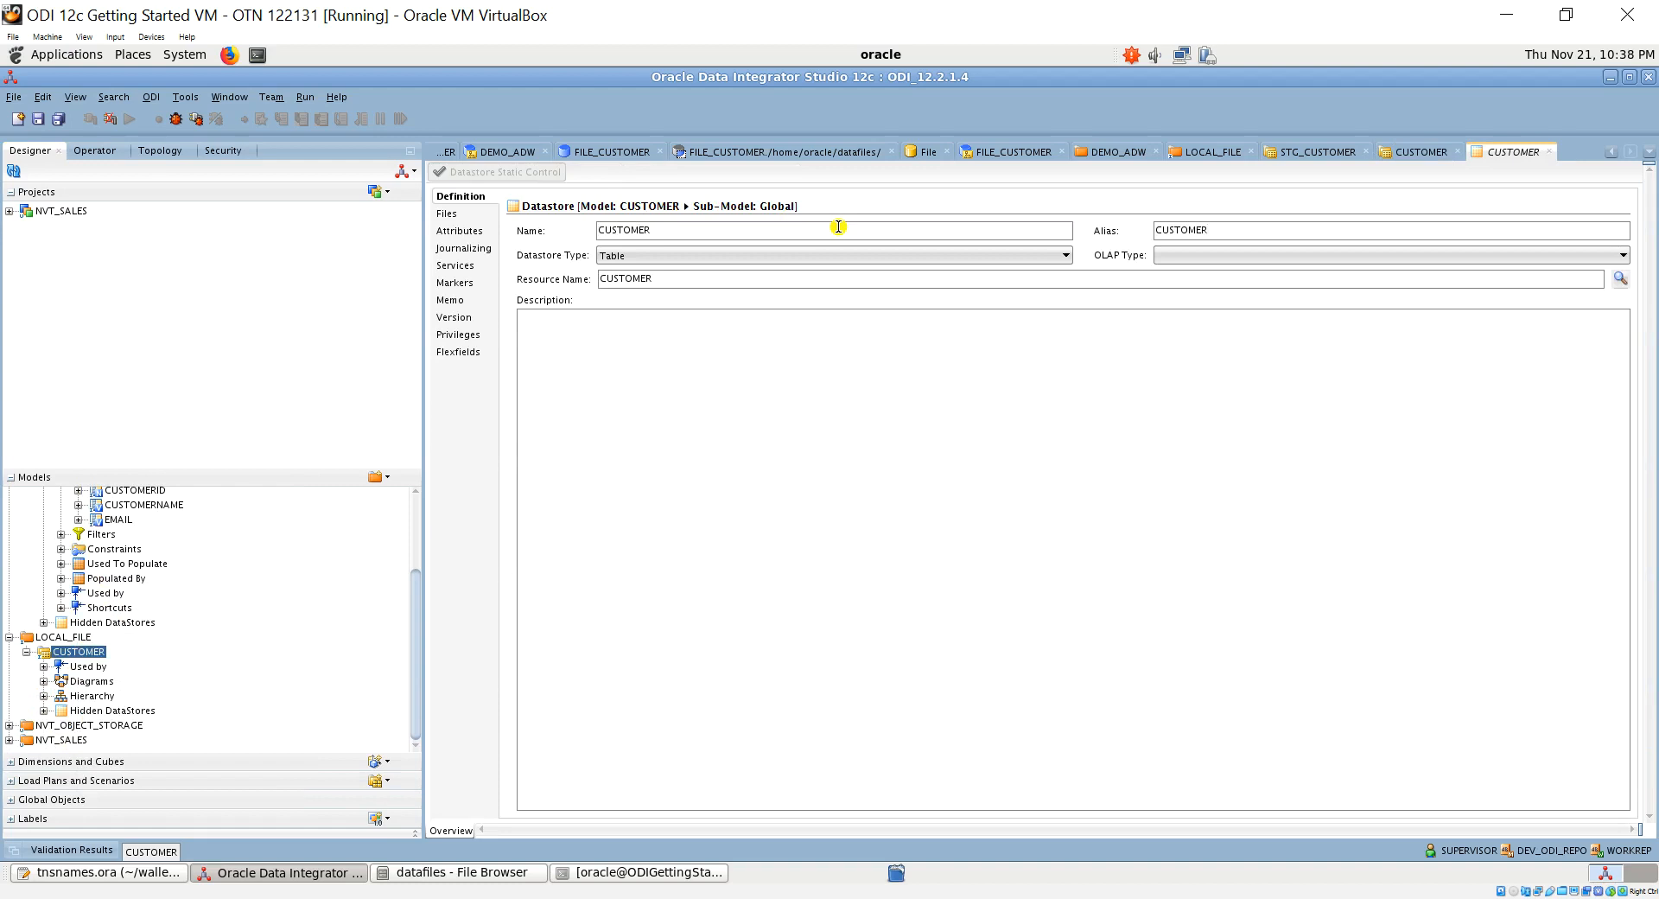
# Set the CUSTOMER datastore's resource name to the Customers file in the datafiles folder
pyautogui.click(1620, 278)
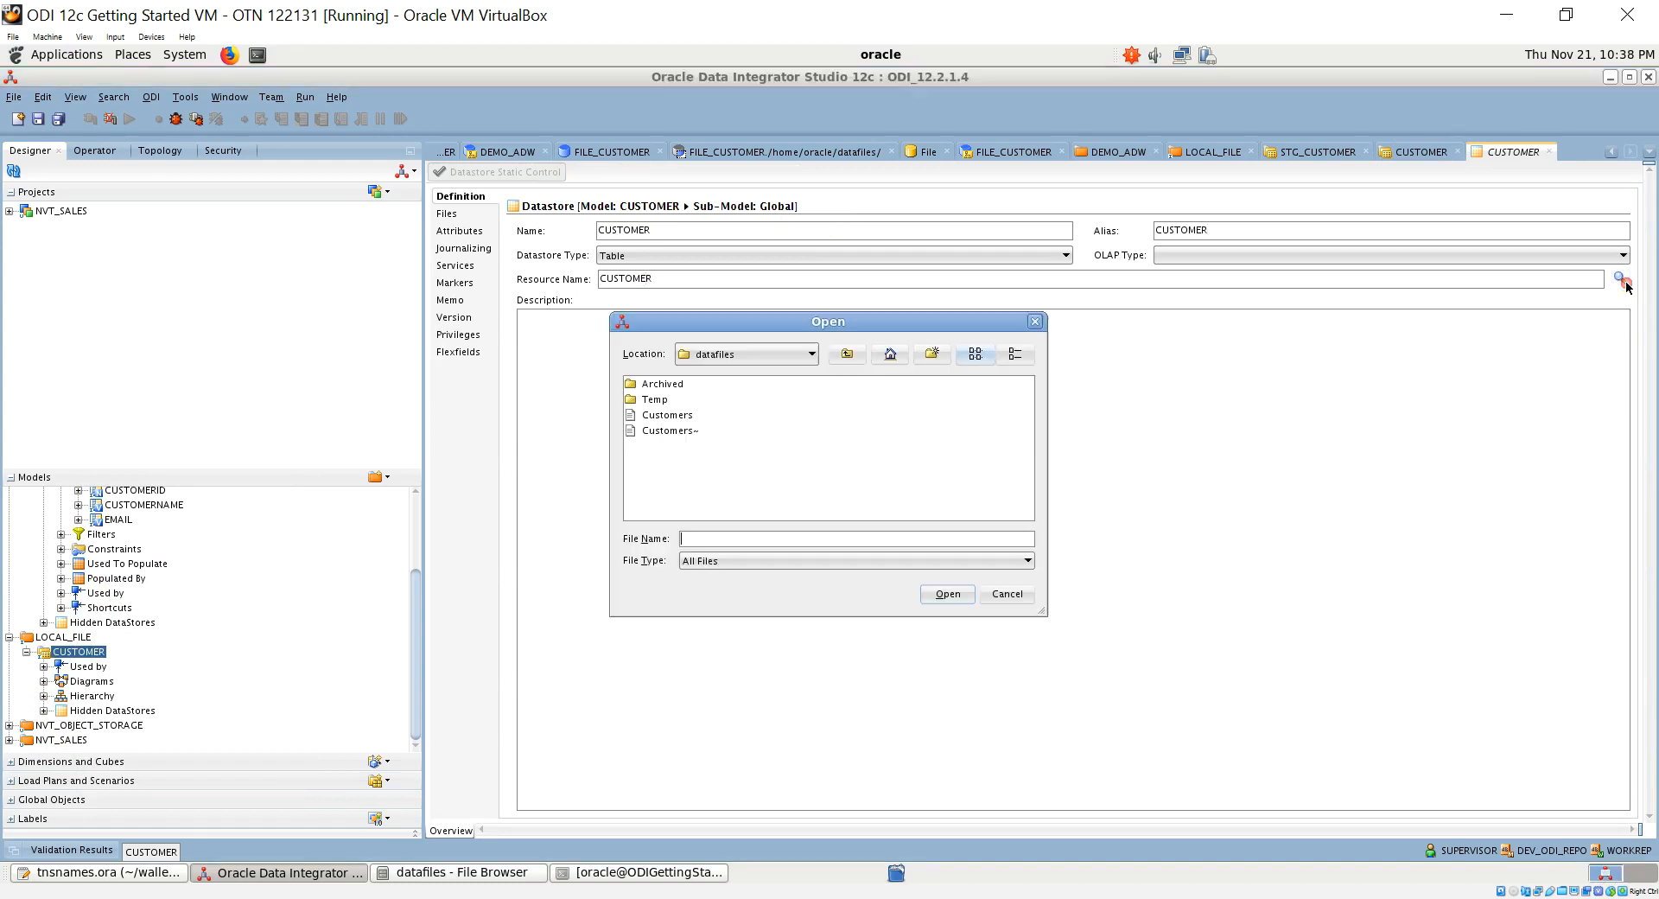
pyautogui.click(681, 416)
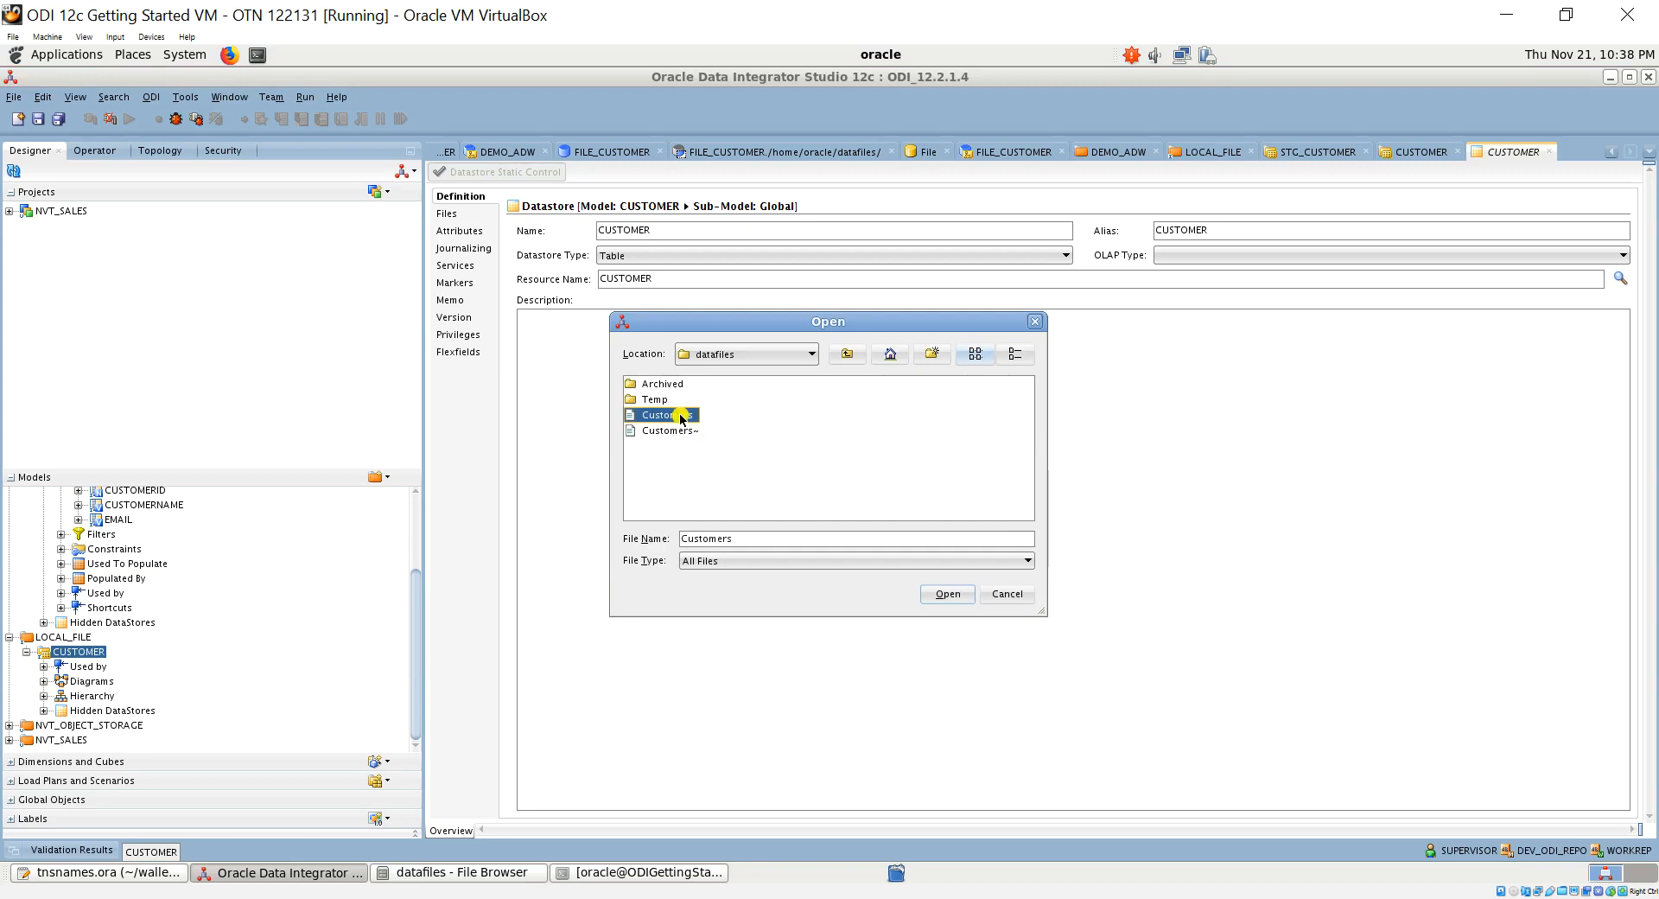
pyautogui.click(948, 594)
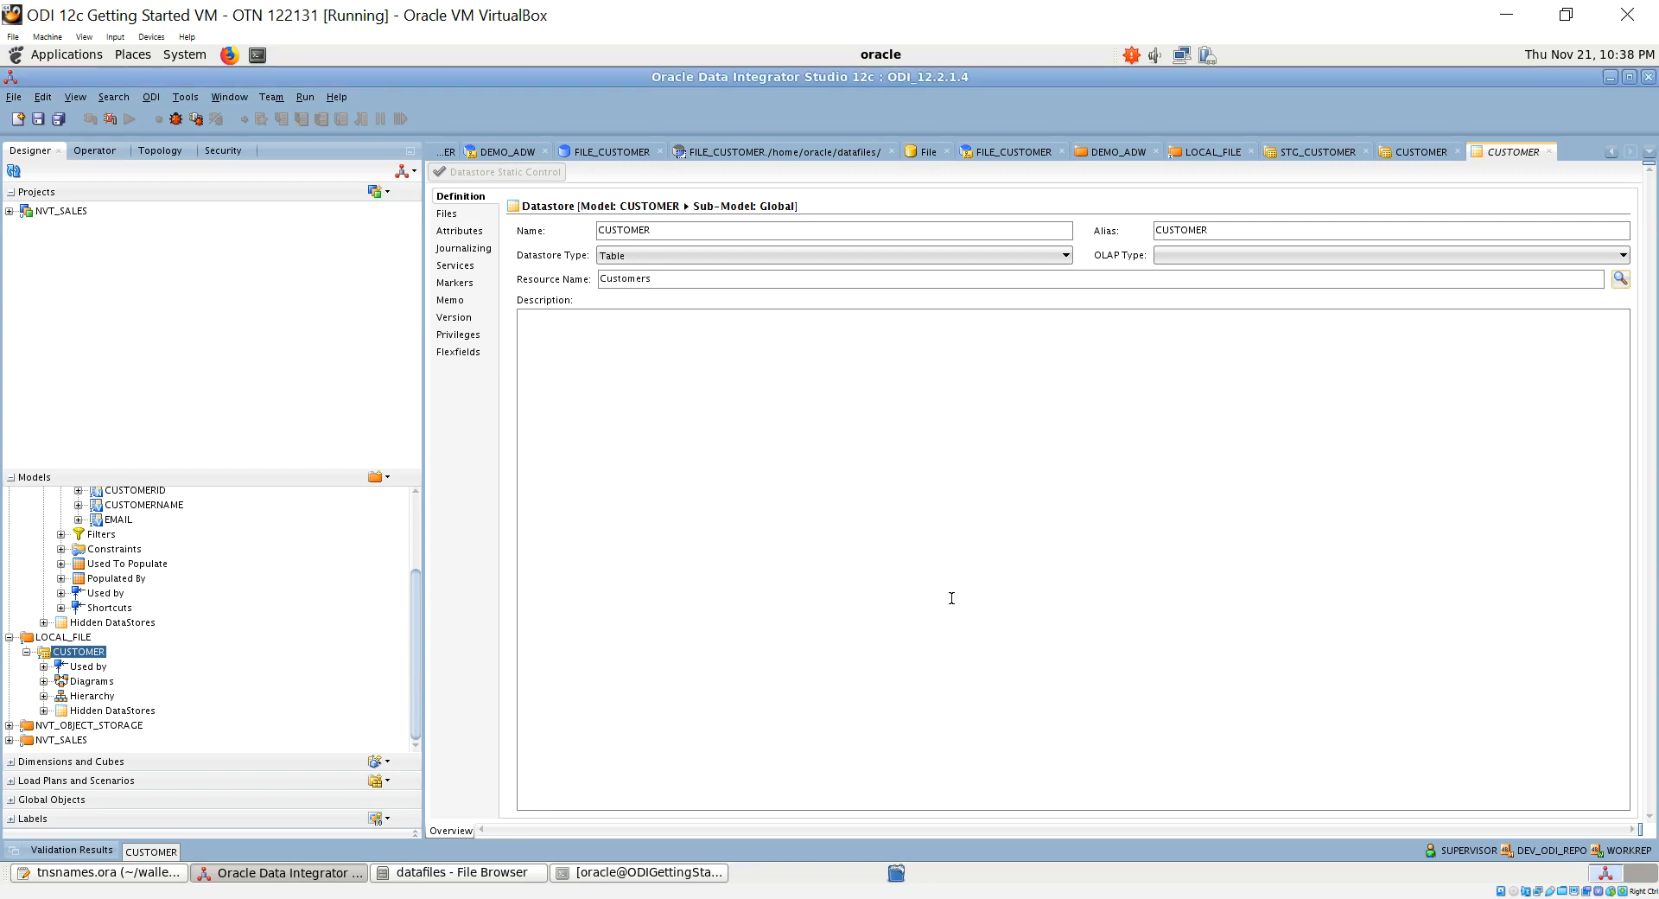
# Switch to the file browser, open the Customers file in gedit and examine its header line, data rows and field separator
pyautogui.click(475, 874)
pyautogui.rightClick(185, 261)
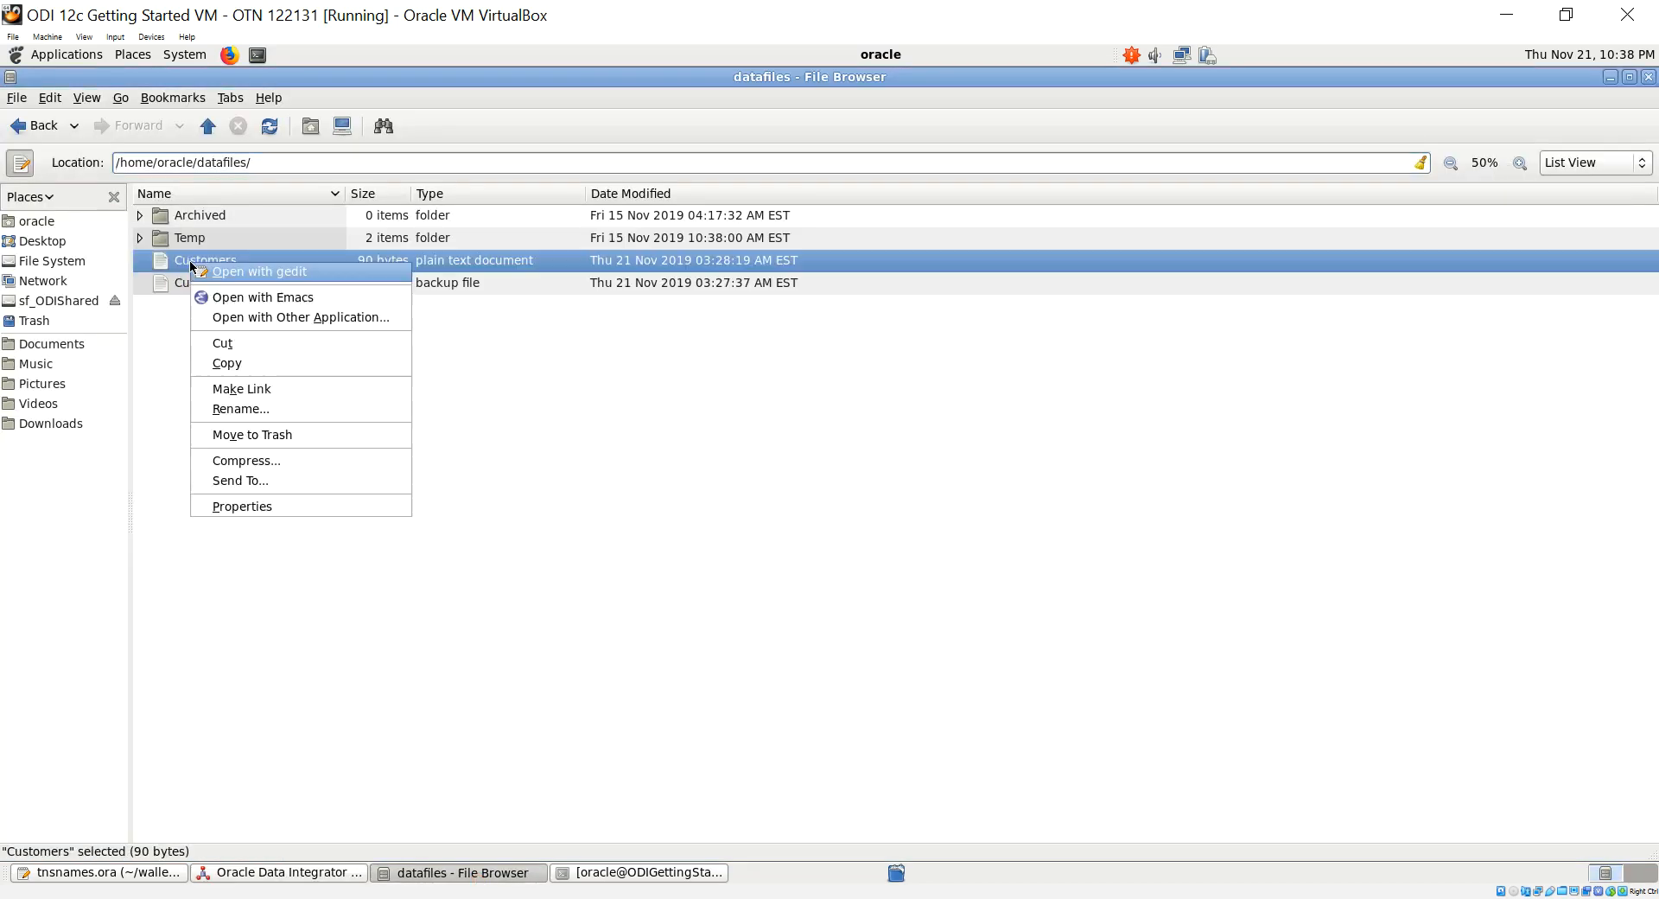
pyautogui.click(230, 279)
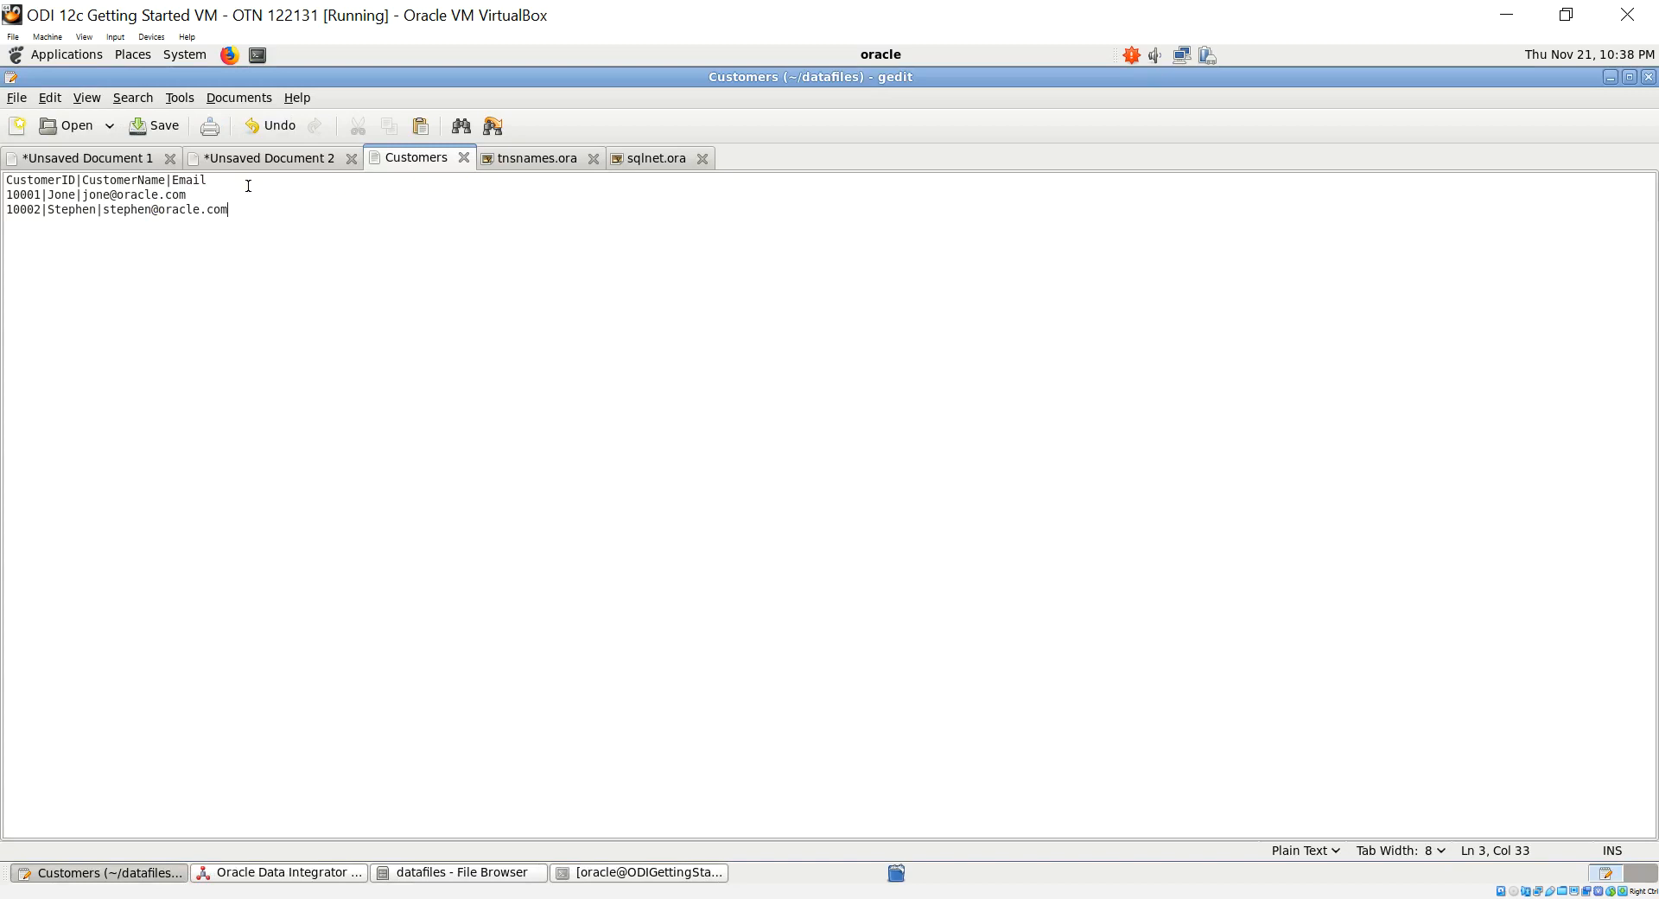
pyautogui.moveTo(248, 186); pyautogui.dragTo(7, 178)
pyautogui.moveTo(266, 212); pyautogui.dragTo(14, 195)
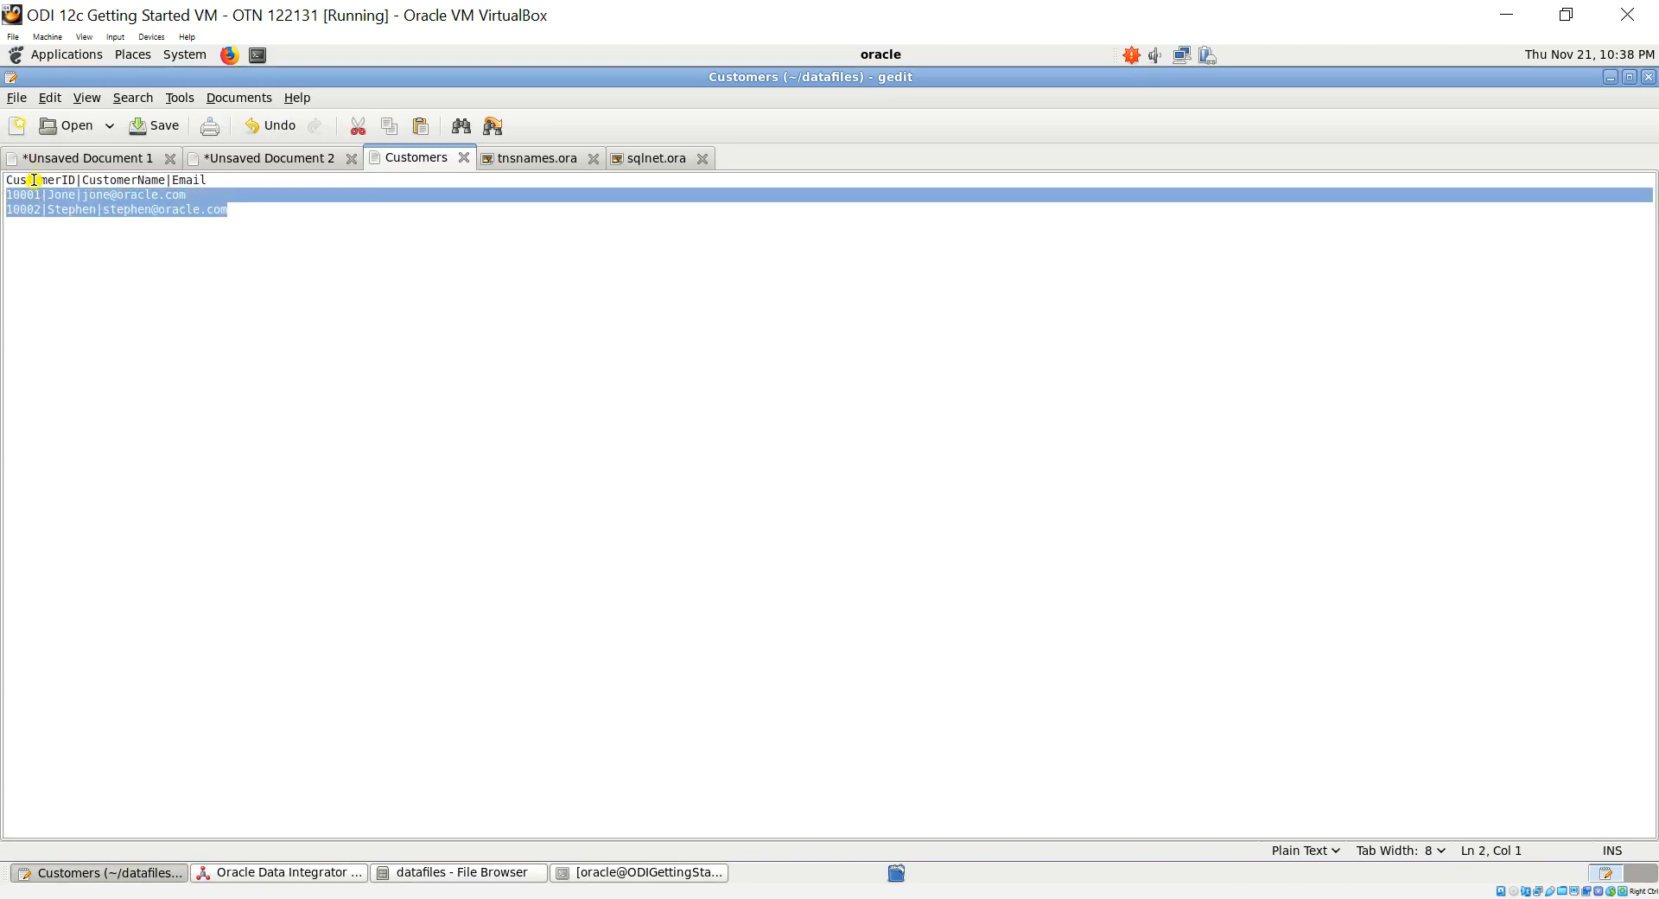
pyautogui.doubleClick(34, 179)
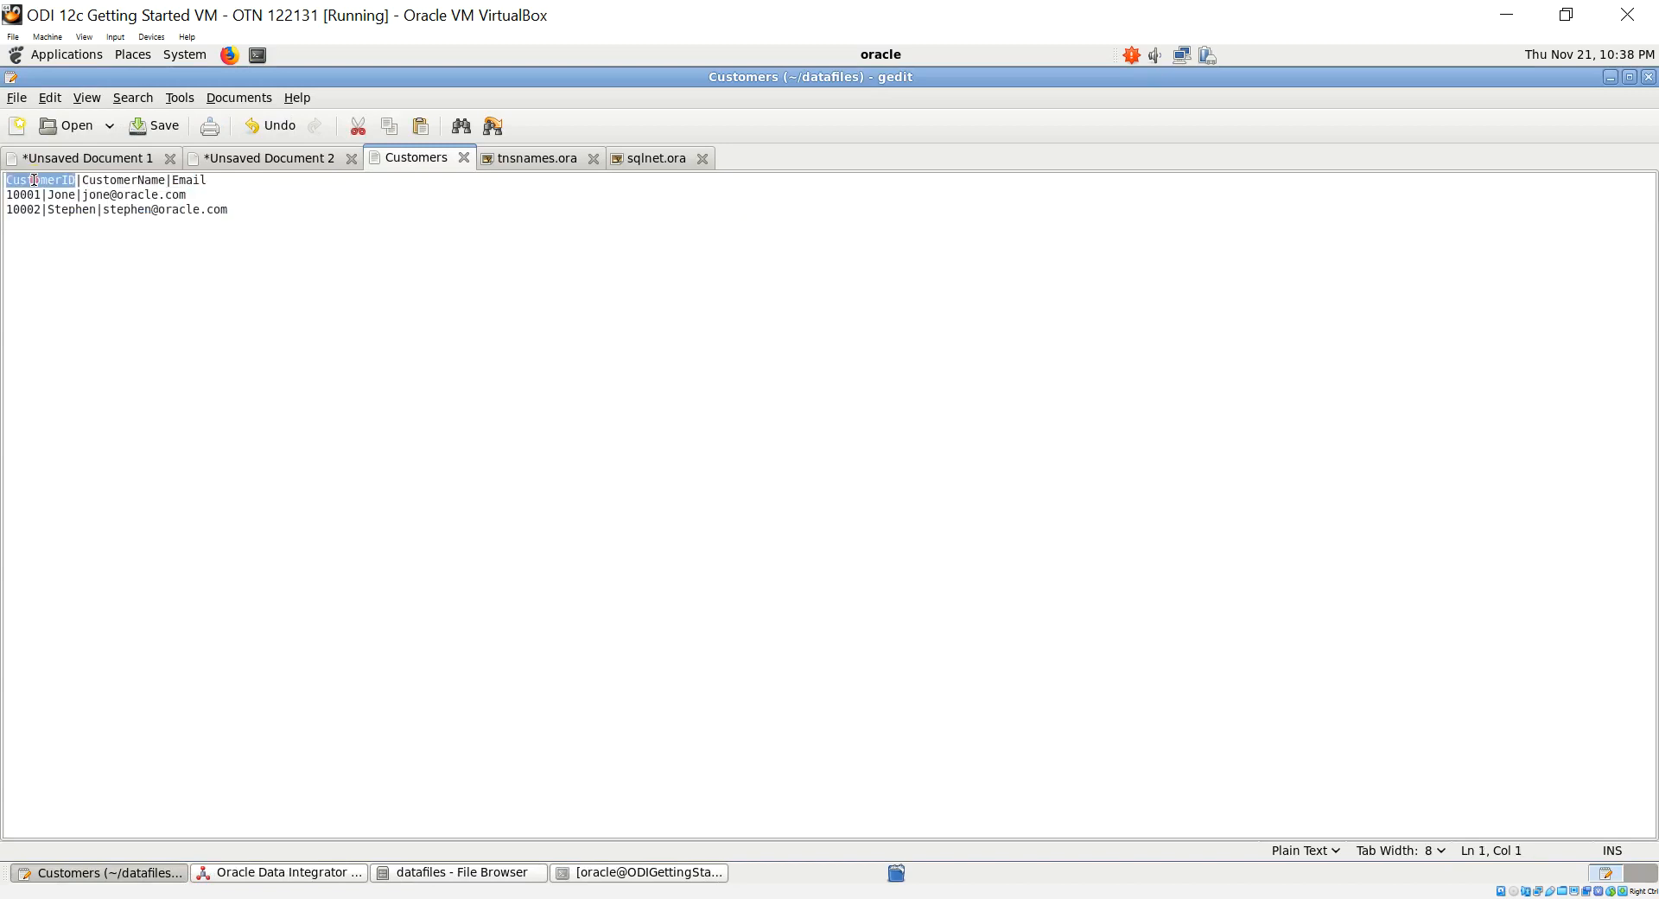
pyautogui.click(139, 183)
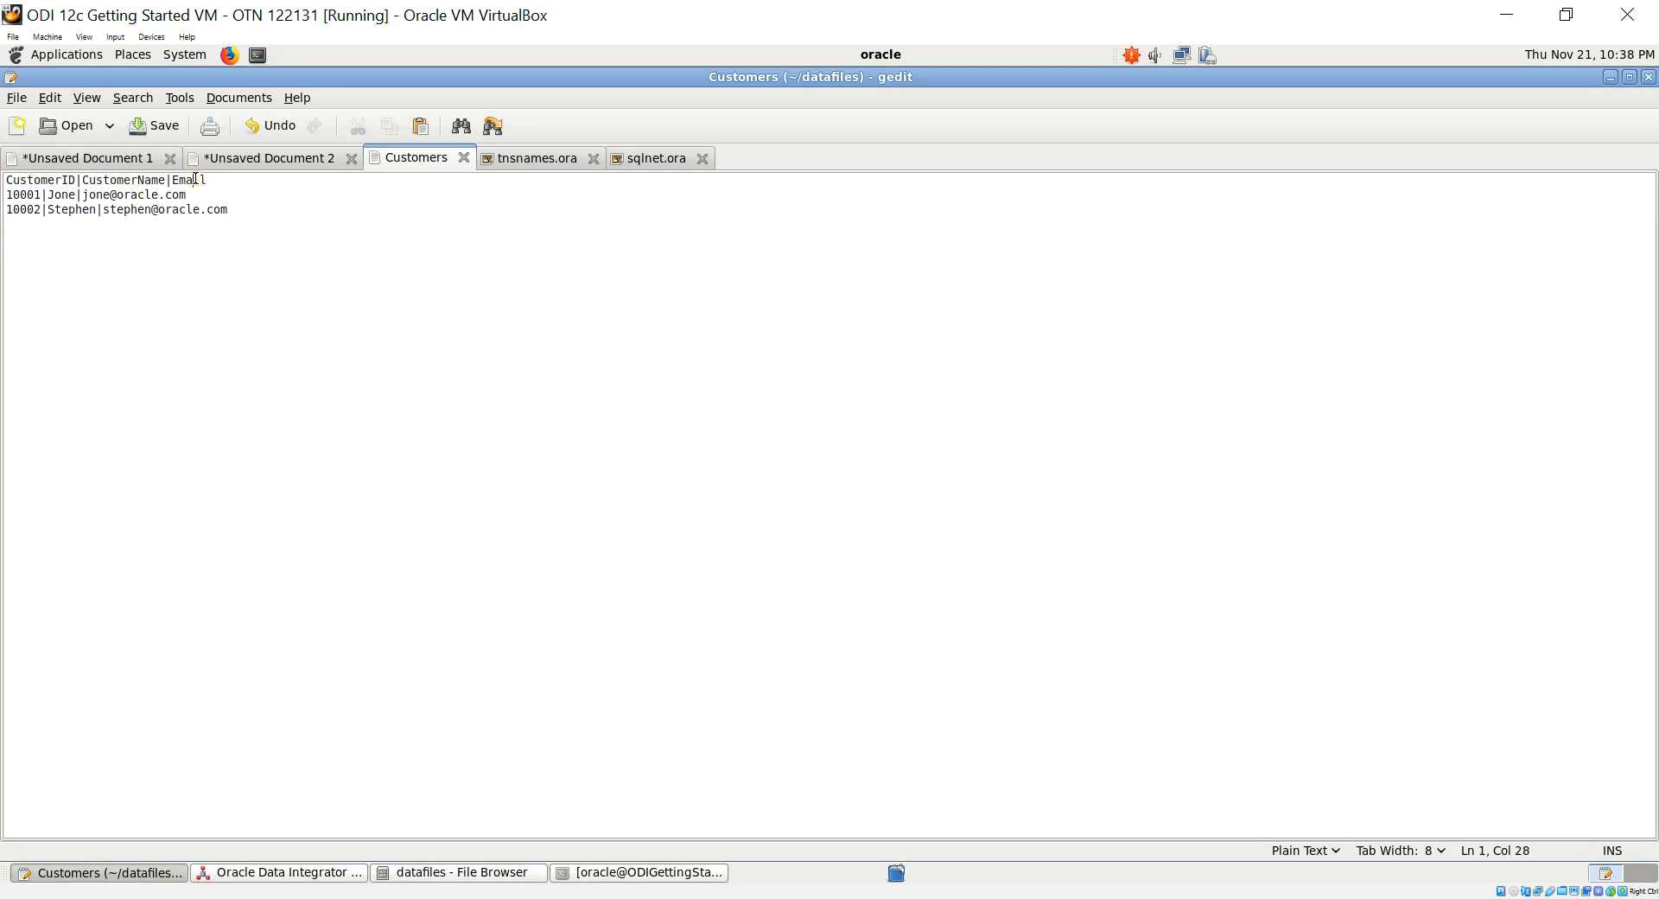
pyautogui.click(244, 874)
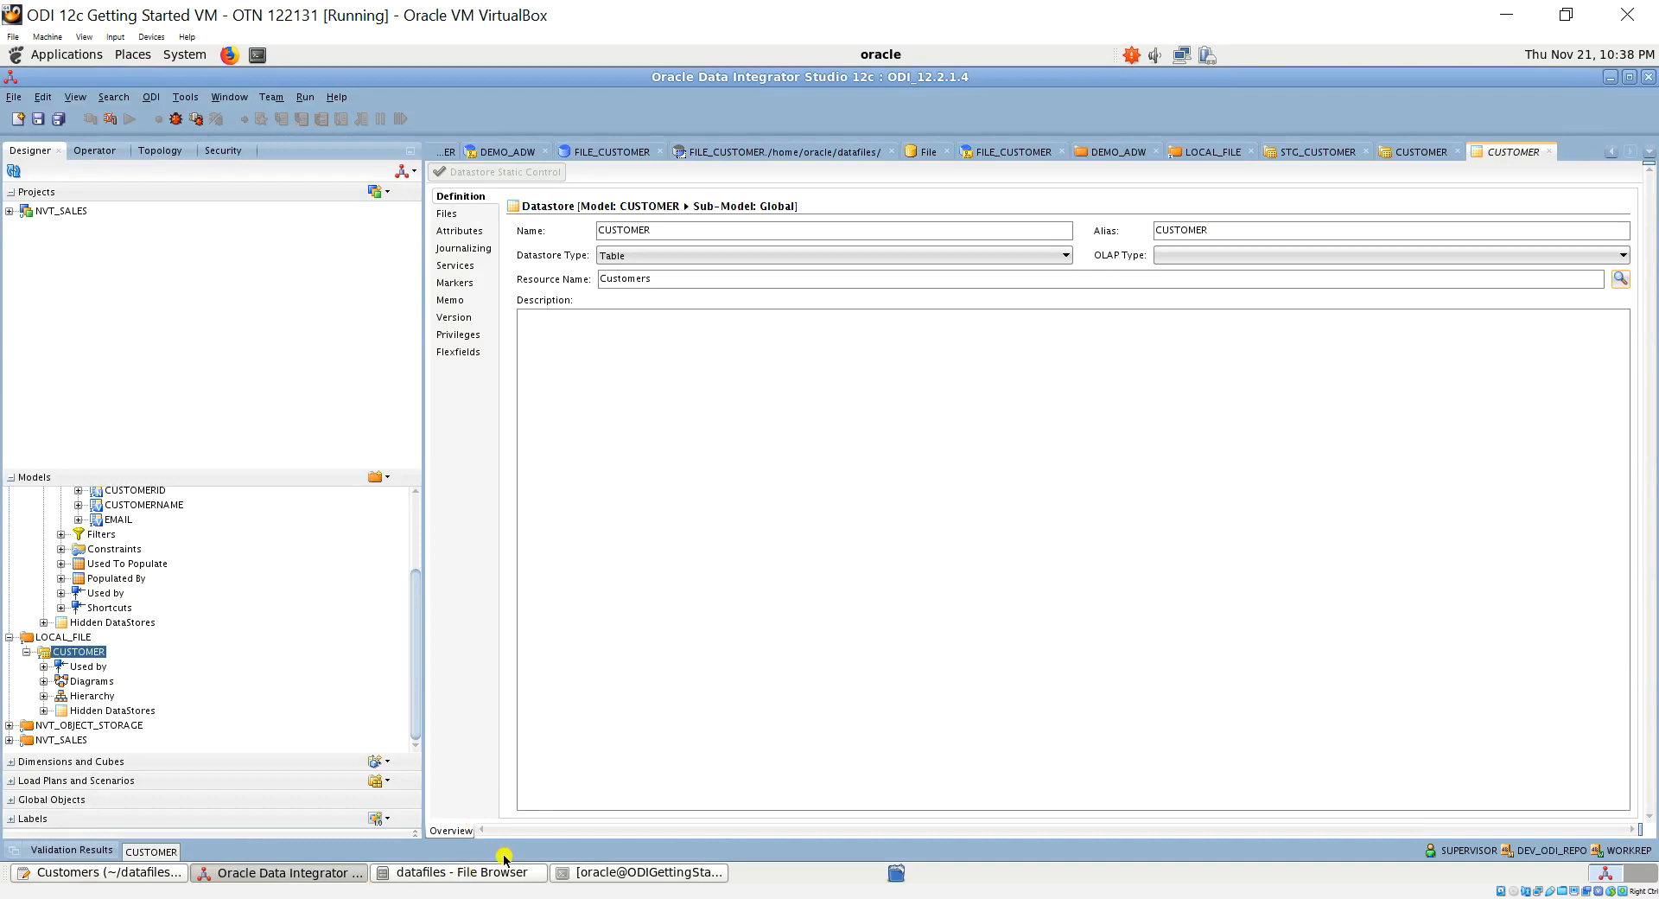
pyautogui.click(160, 875)
pyautogui.moveTo(75, 180); pyautogui.dragTo(80, 180)
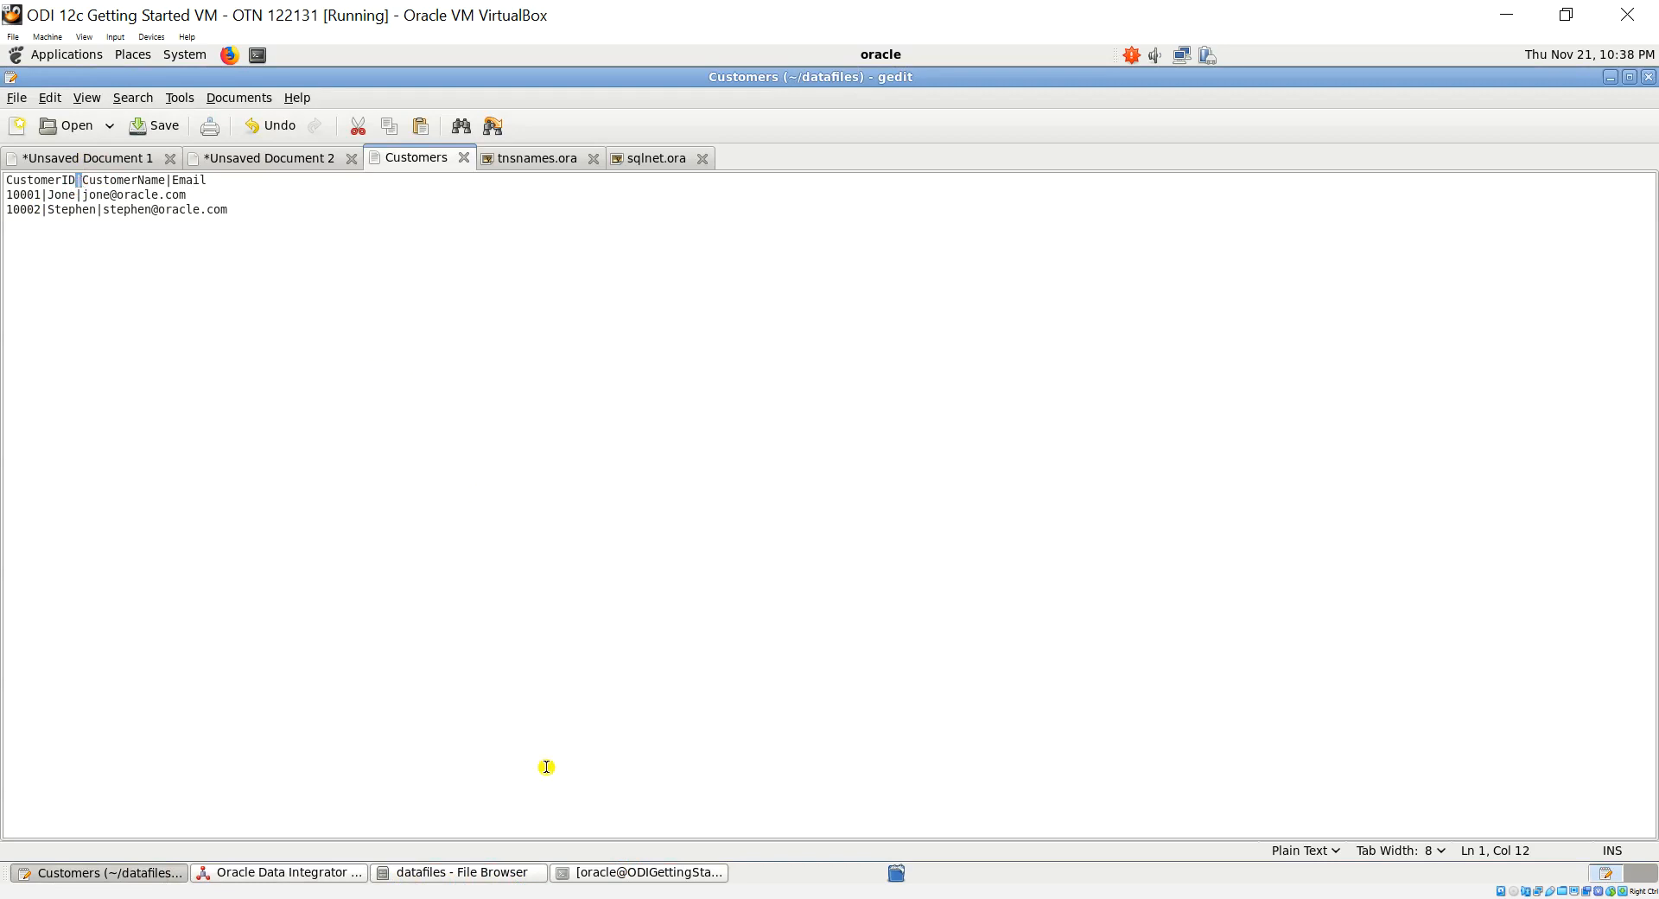
pyautogui.click(303, 874)
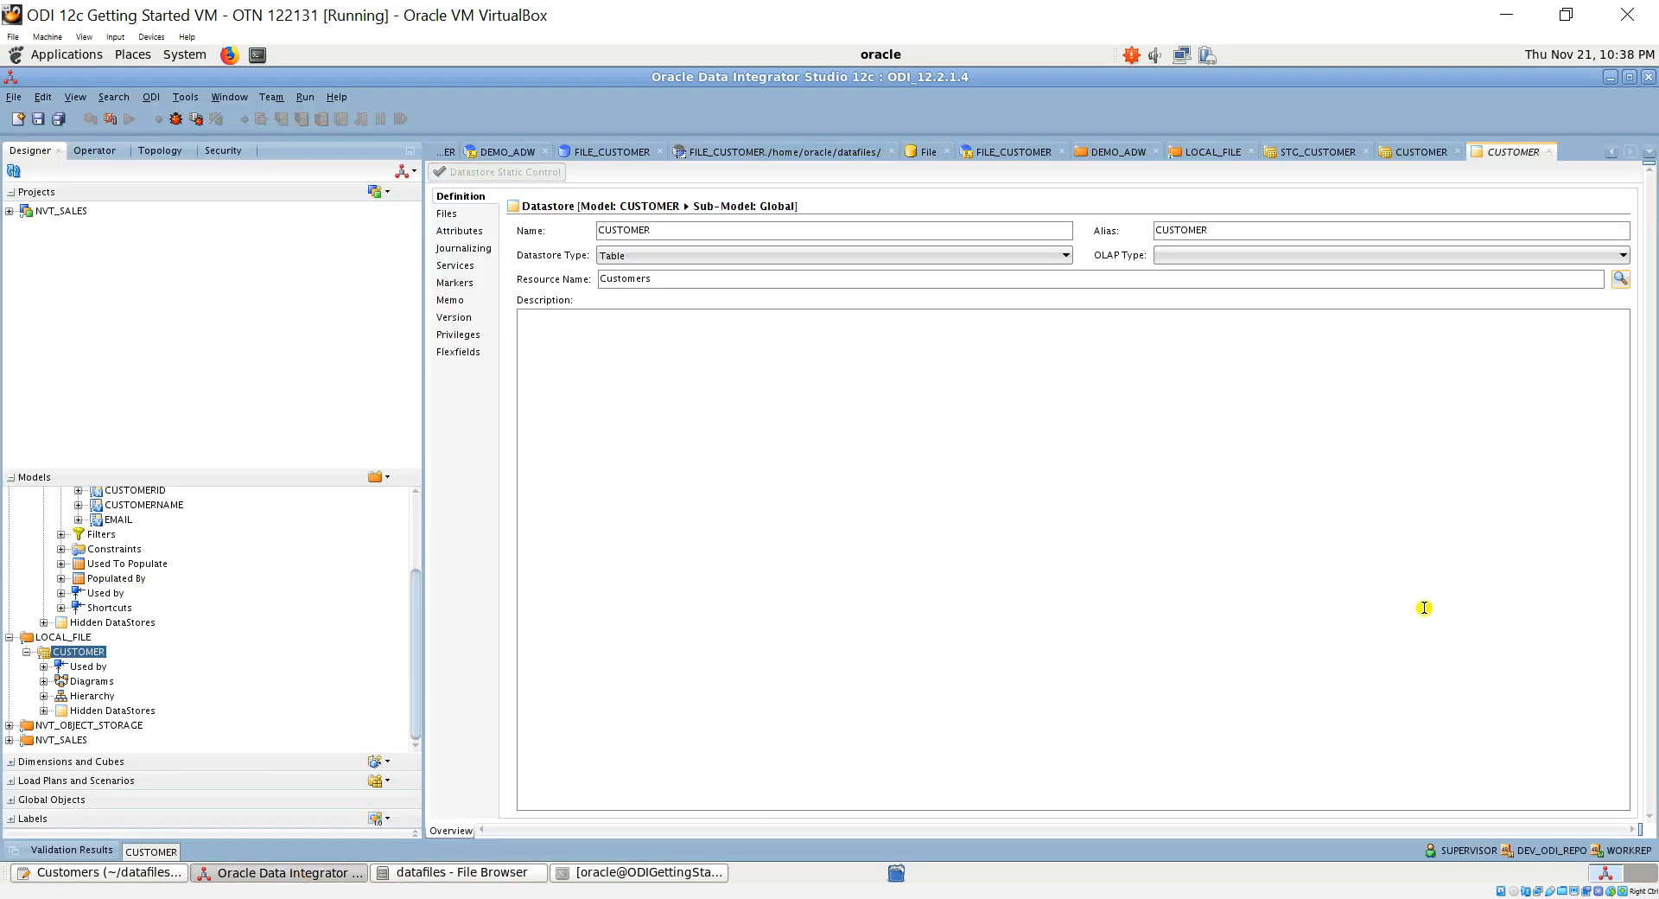
# Set the datastore's file format to Delimited with 1 heading line, Unix record separator and the file's own delimiter as Other field separator
pyautogui.click(453, 216)
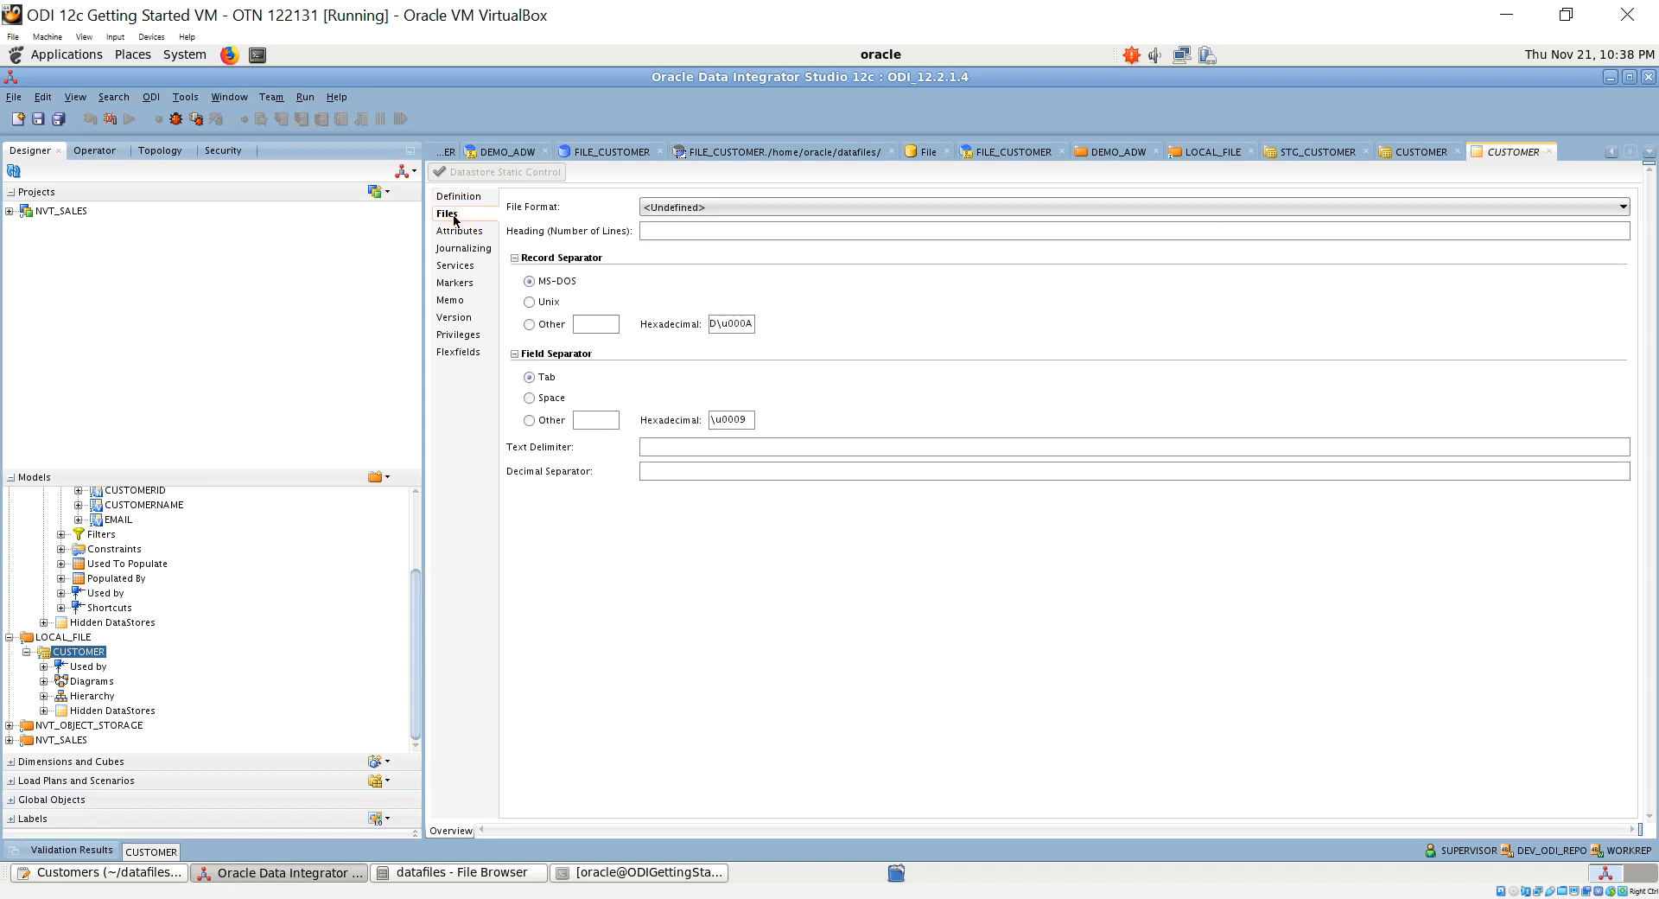
pyautogui.click(711, 208)
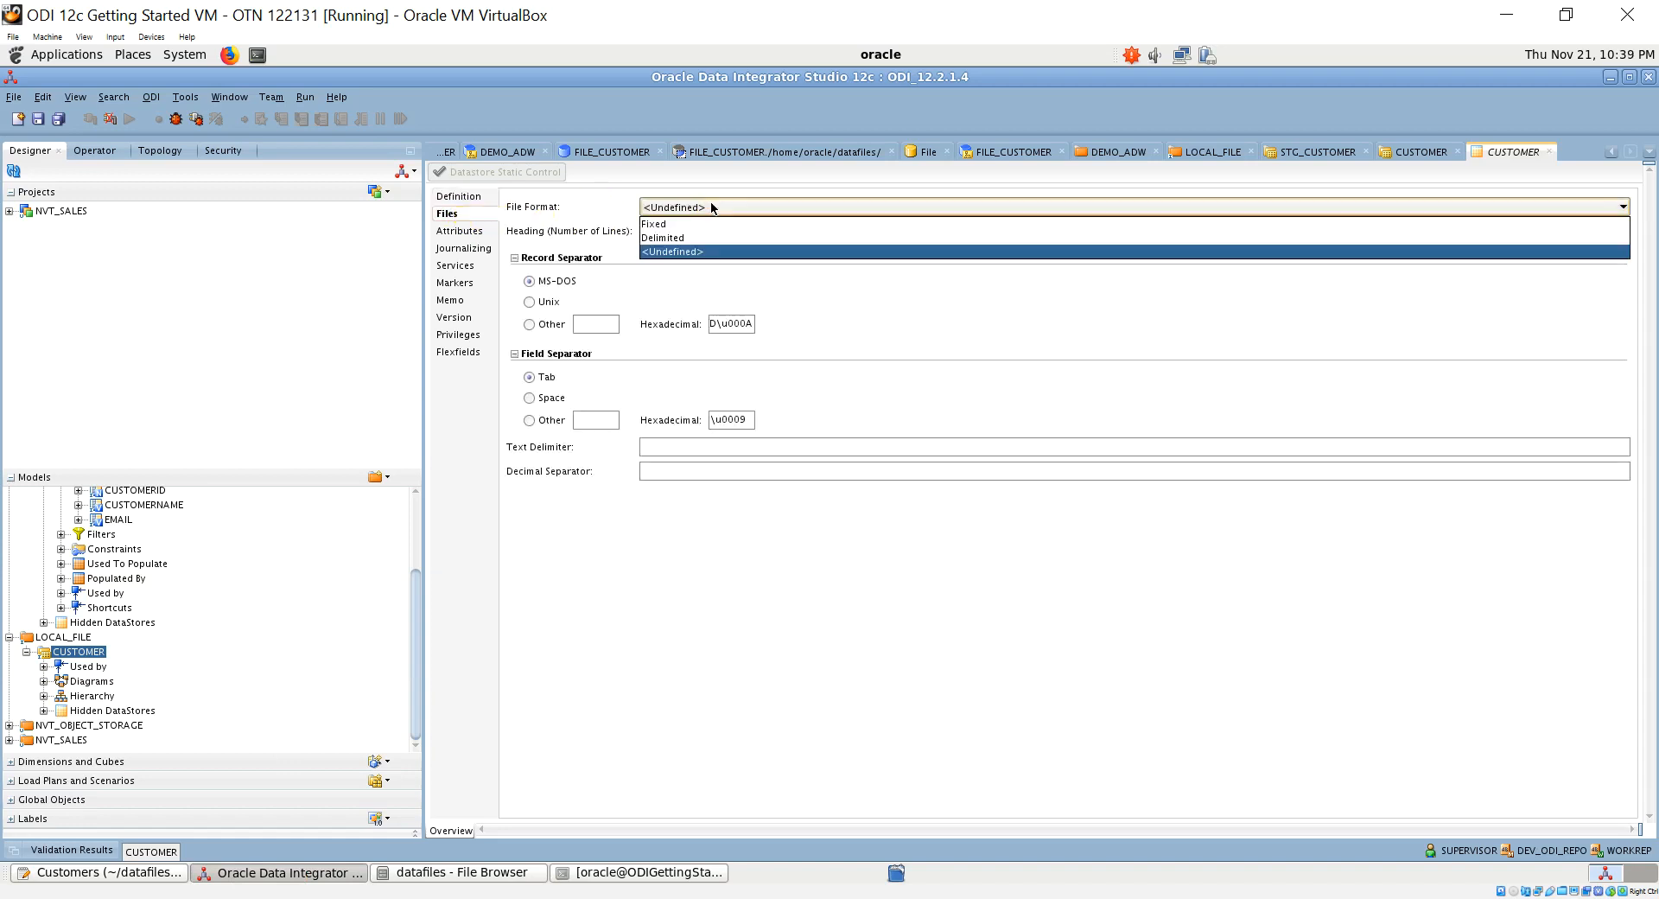
pyautogui.click(684, 238)
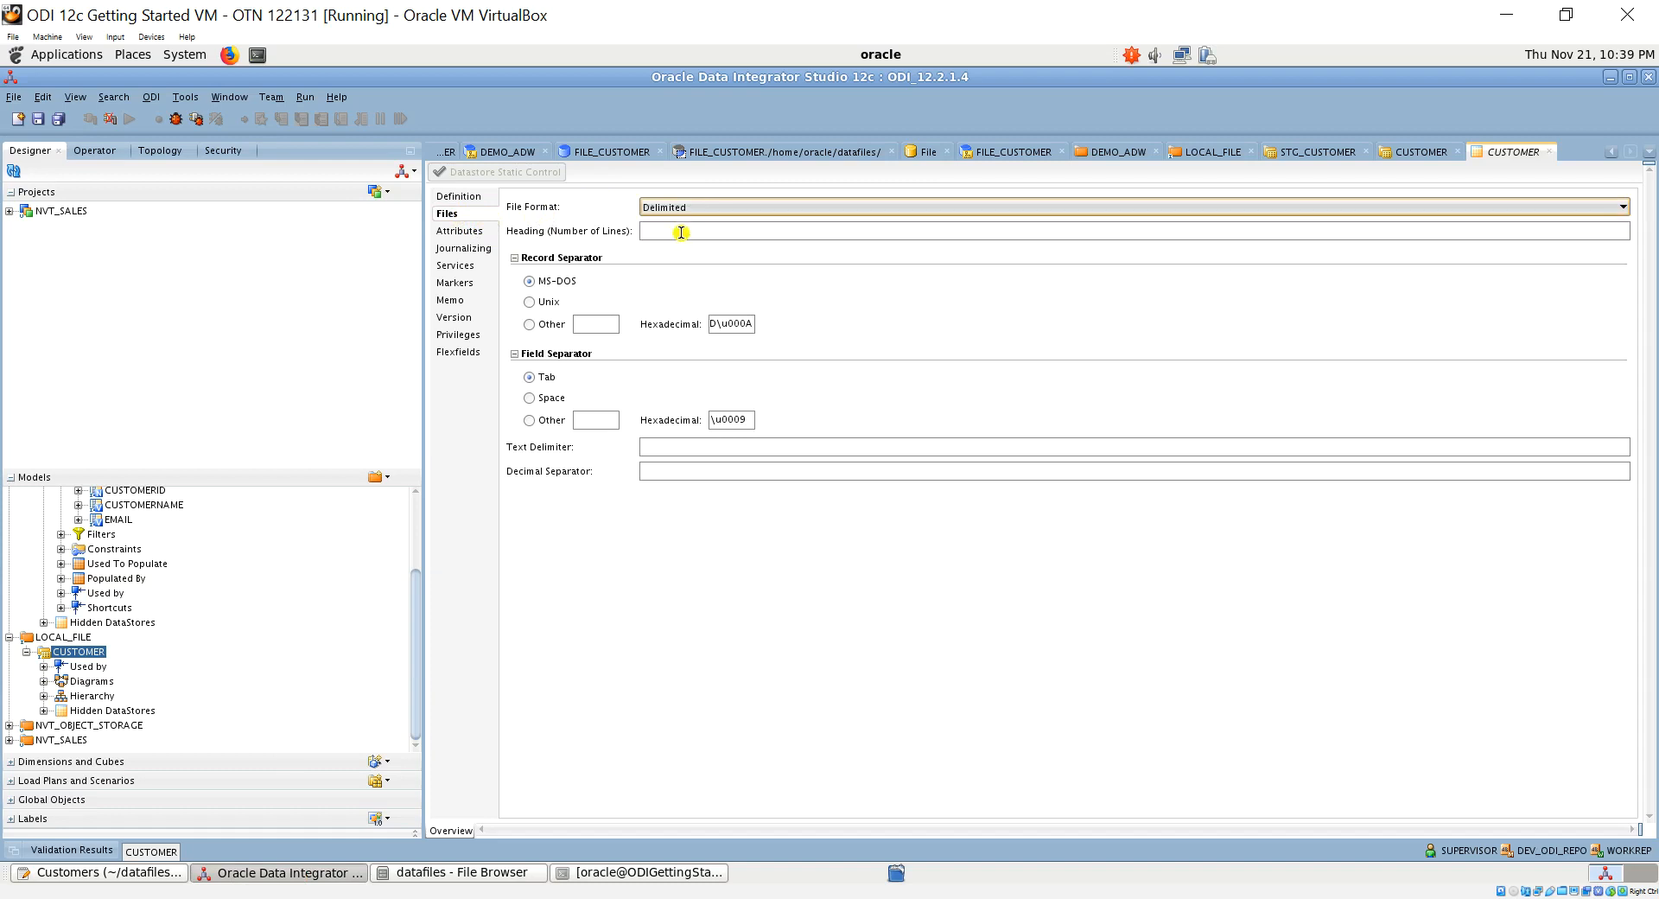
pyautogui.click(681, 232)
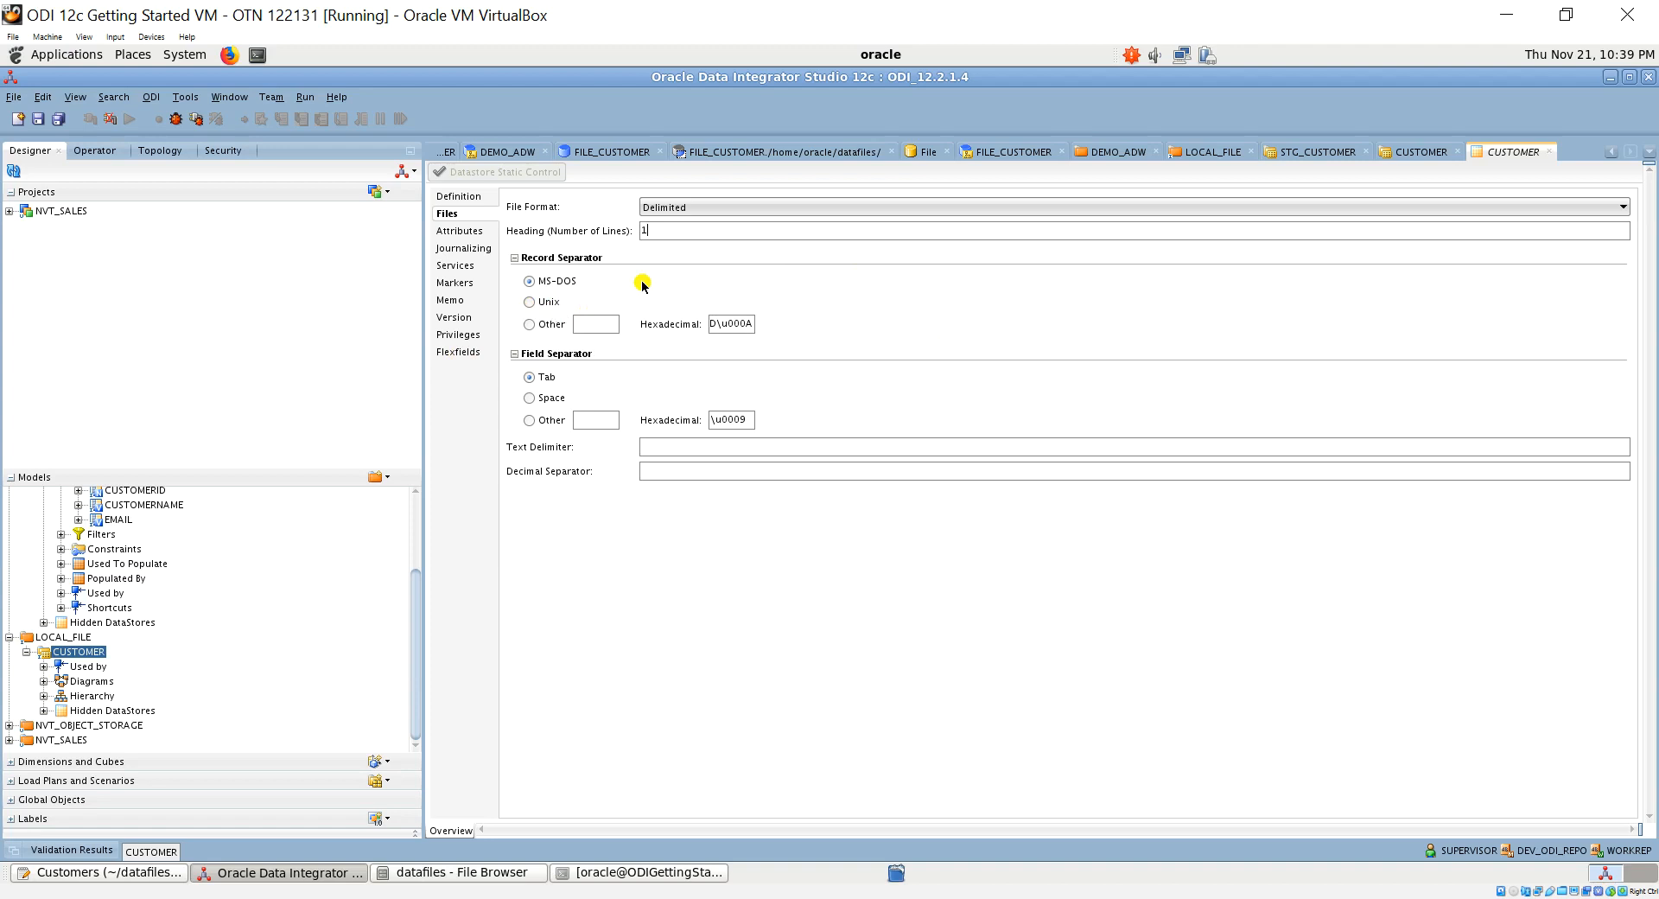
pyautogui.click(528, 305)
pyautogui.click(549, 423)
pyautogui.click(600, 420)
# Reverse-engineer the CUSTOMER datastore's attributes from the file, agreeing to save the datastore
pyautogui.click(467, 231)
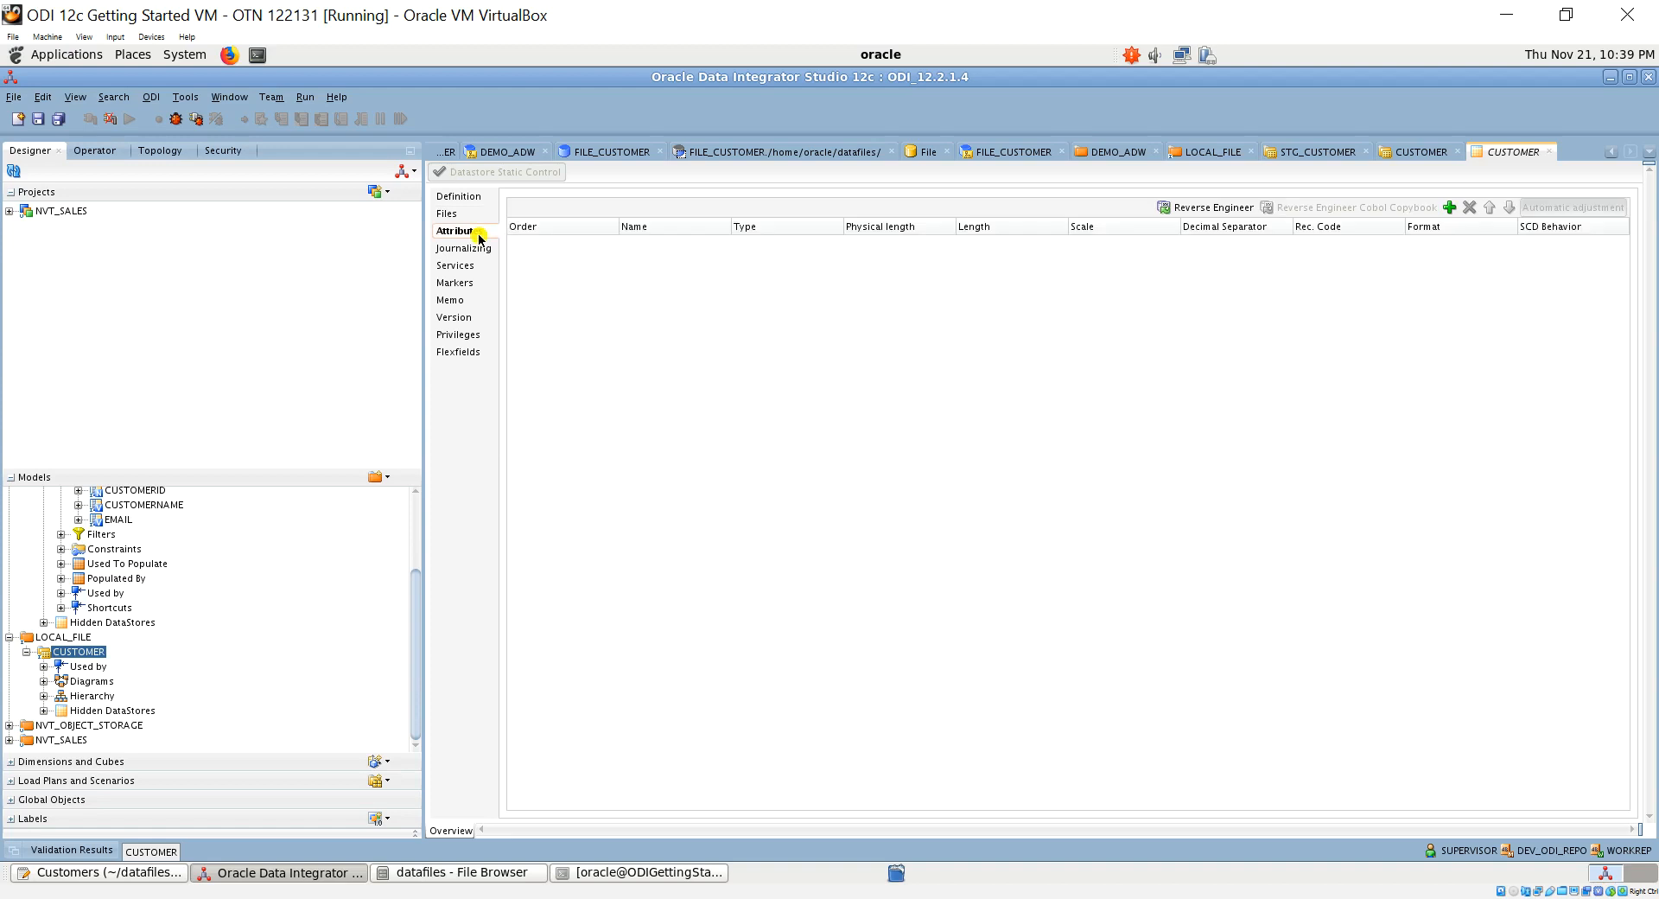
pyautogui.click(1237, 209)
pyautogui.click(904, 499)
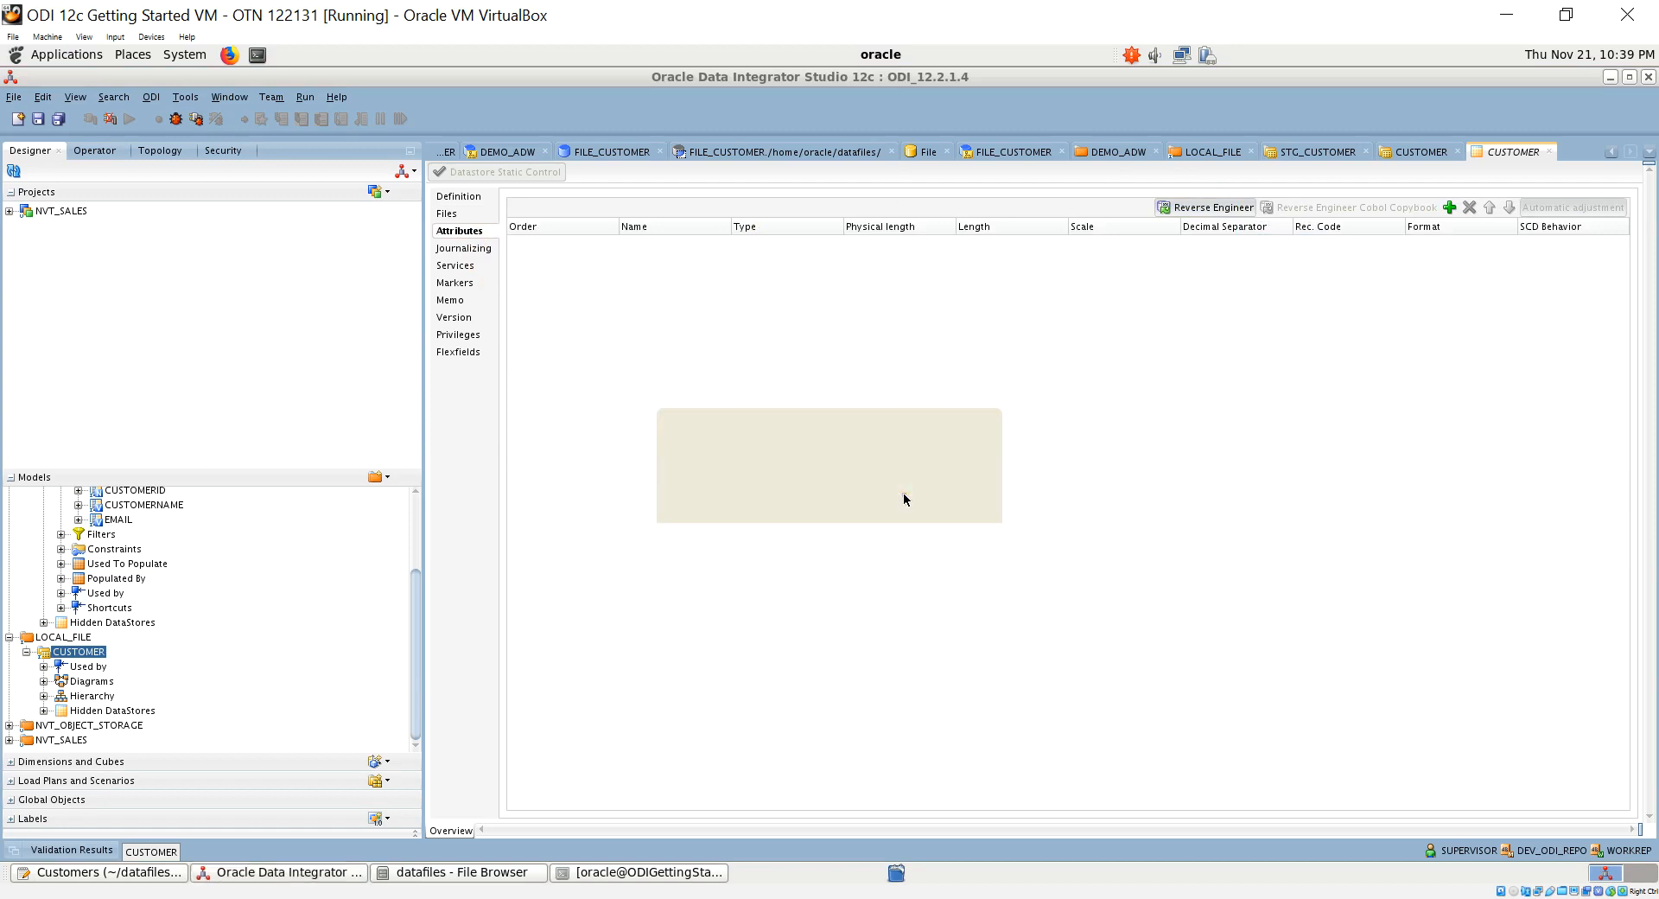
pyautogui.click(855, 515)
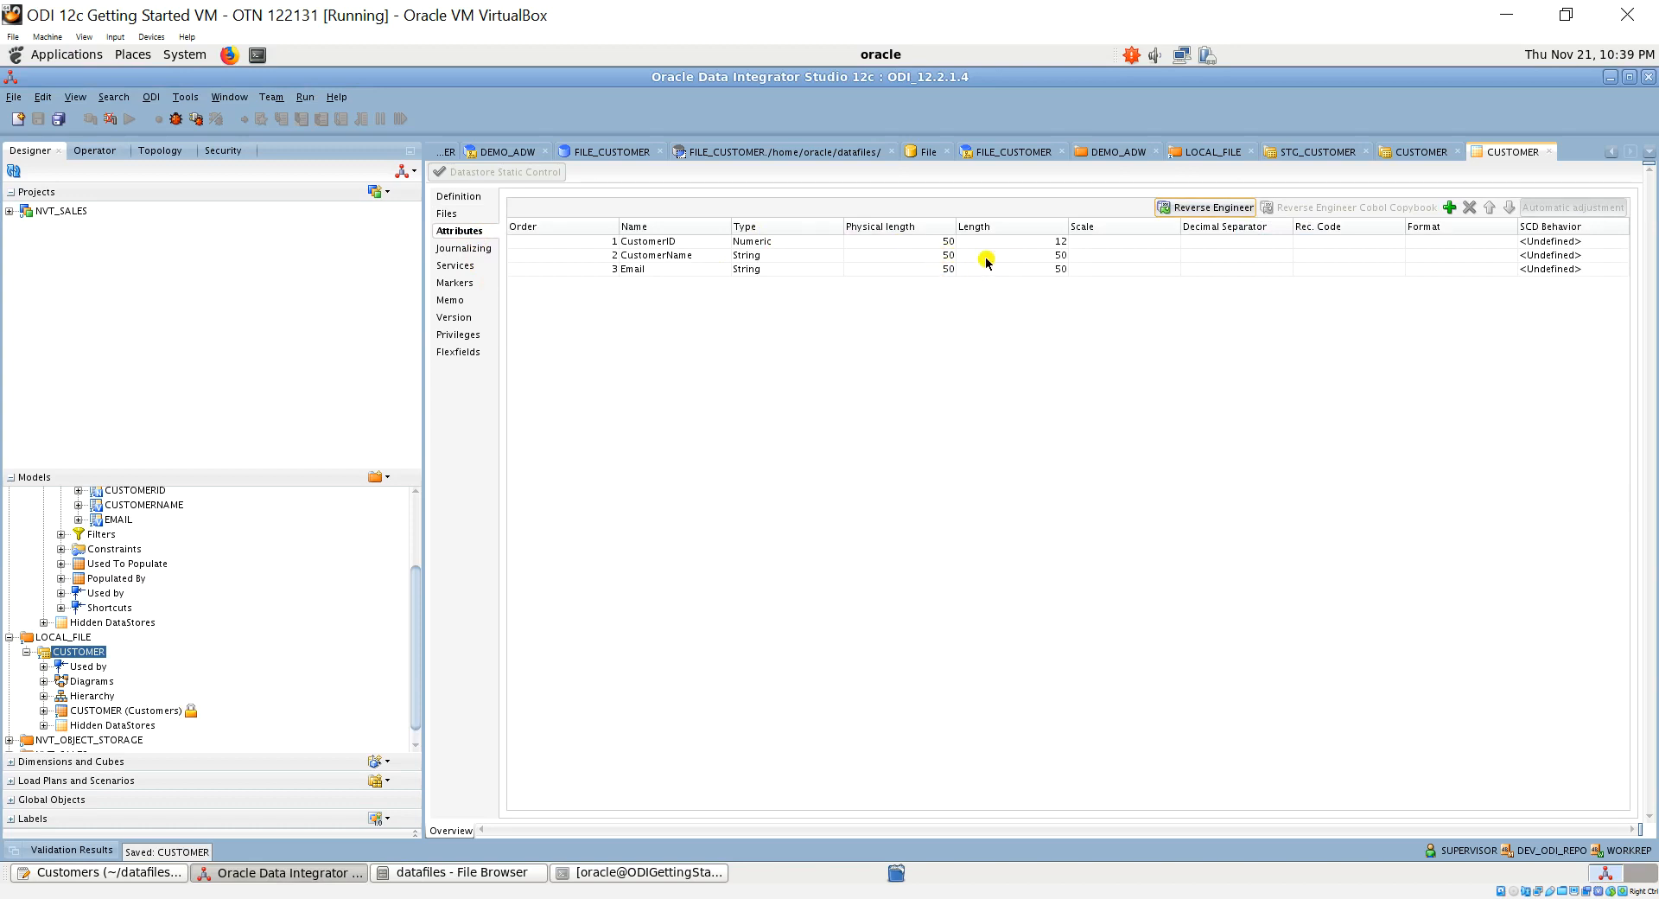
# Set the physical length of the CustomerName and Email attributes to 100
pyautogui.doubleClick(930, 259)
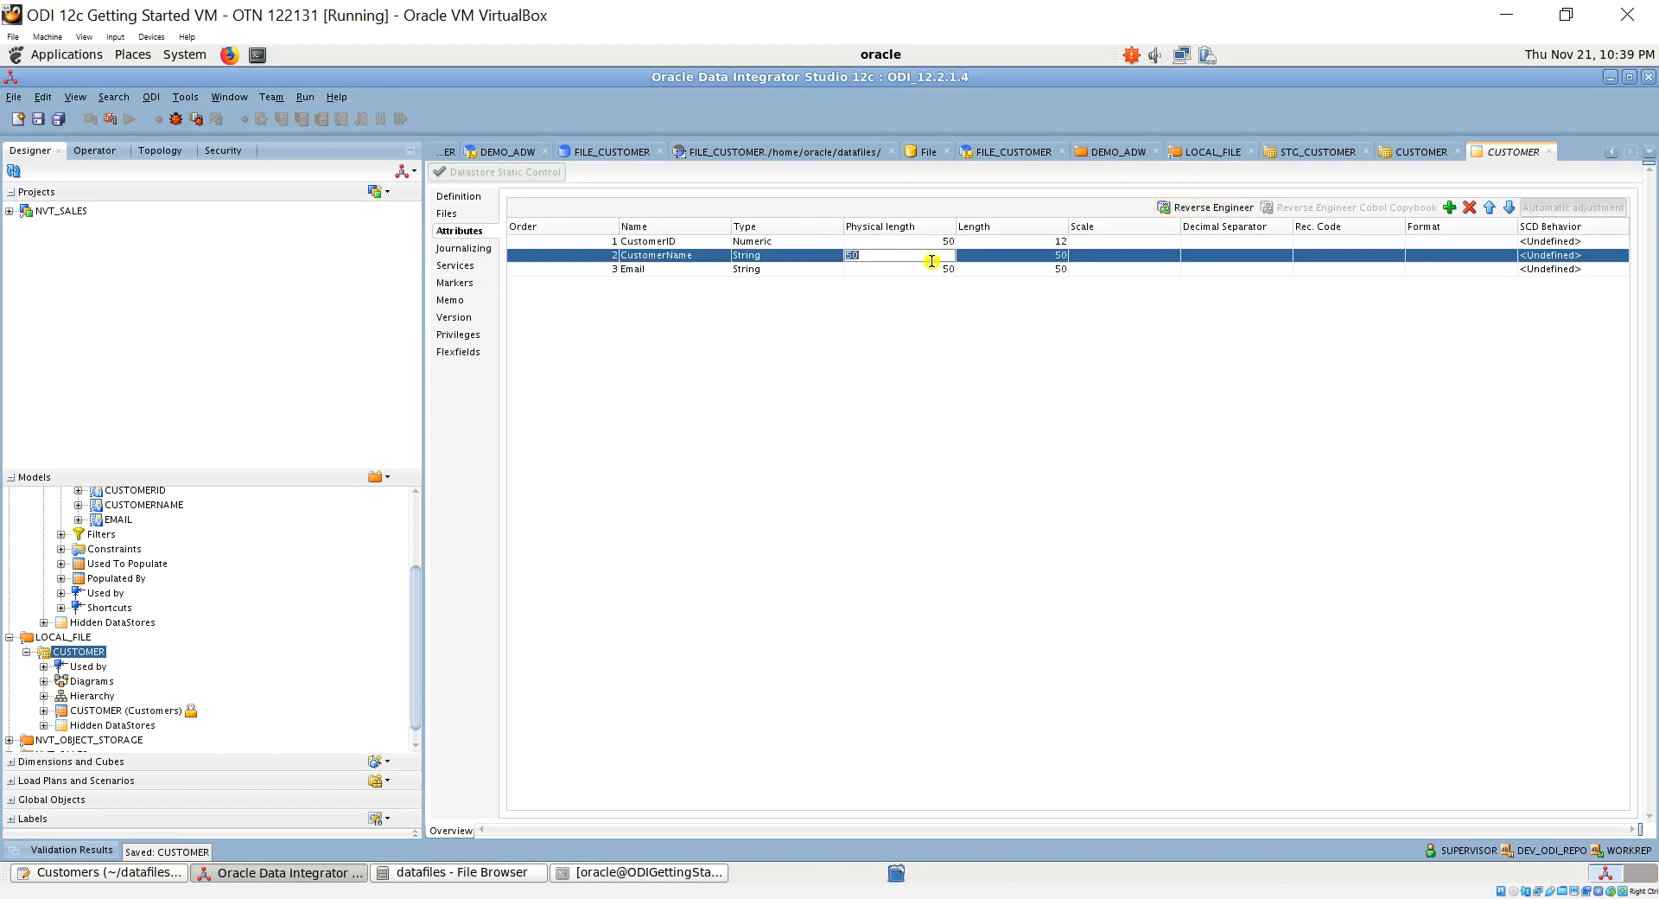
pyautogui.click(933, 266)
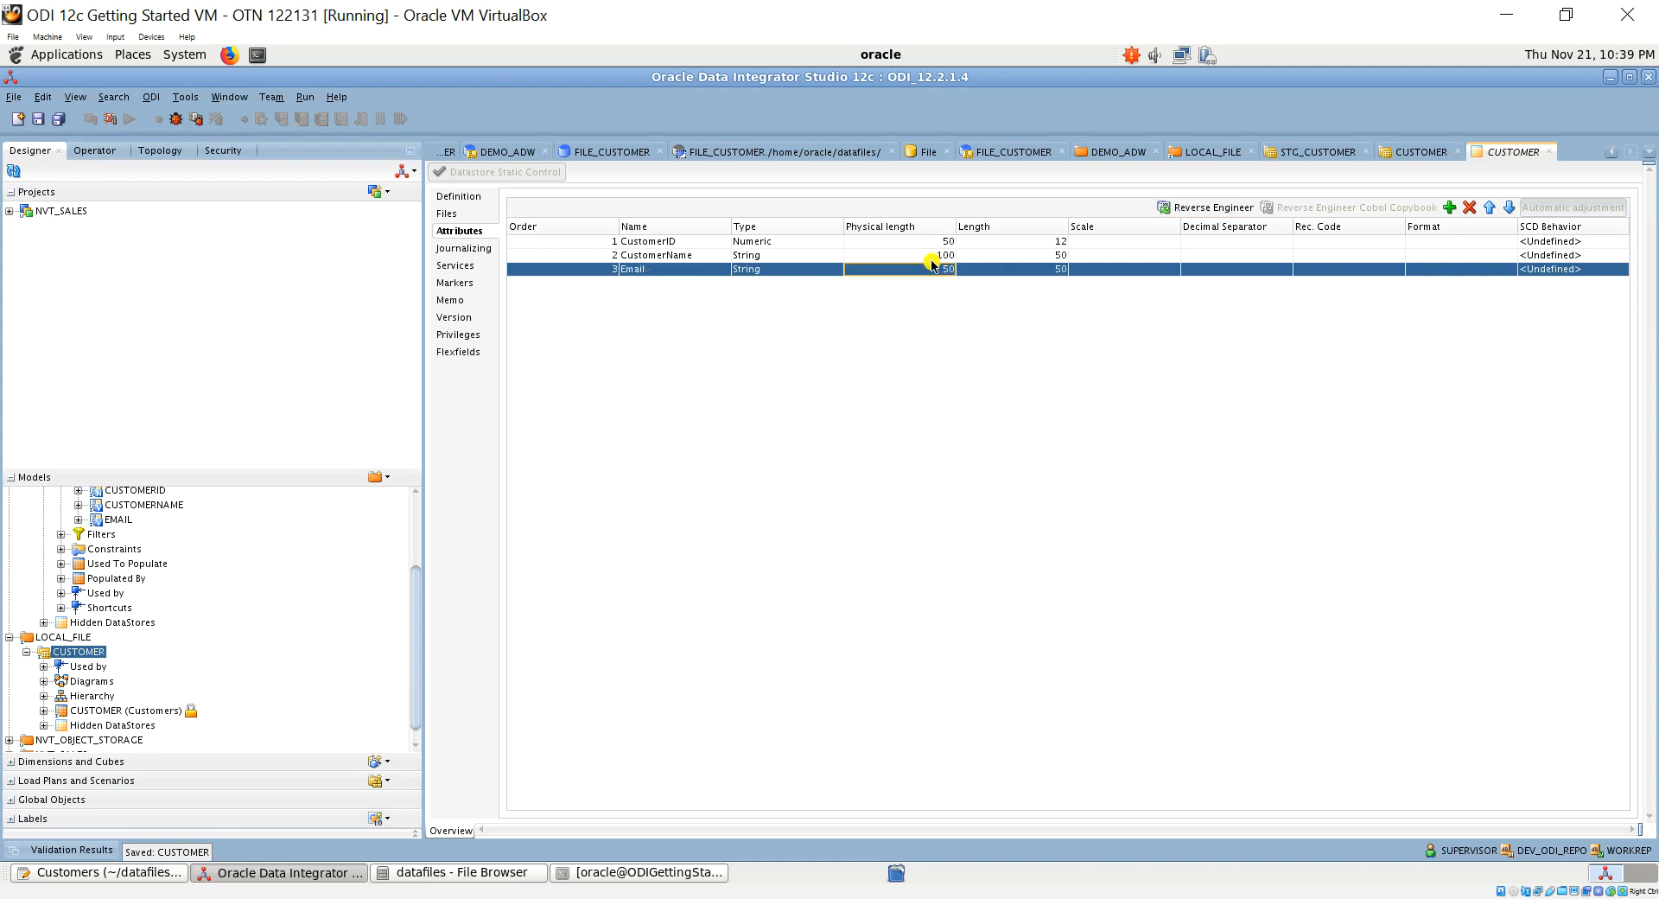
pyautogui.doubleClick(943, 274)
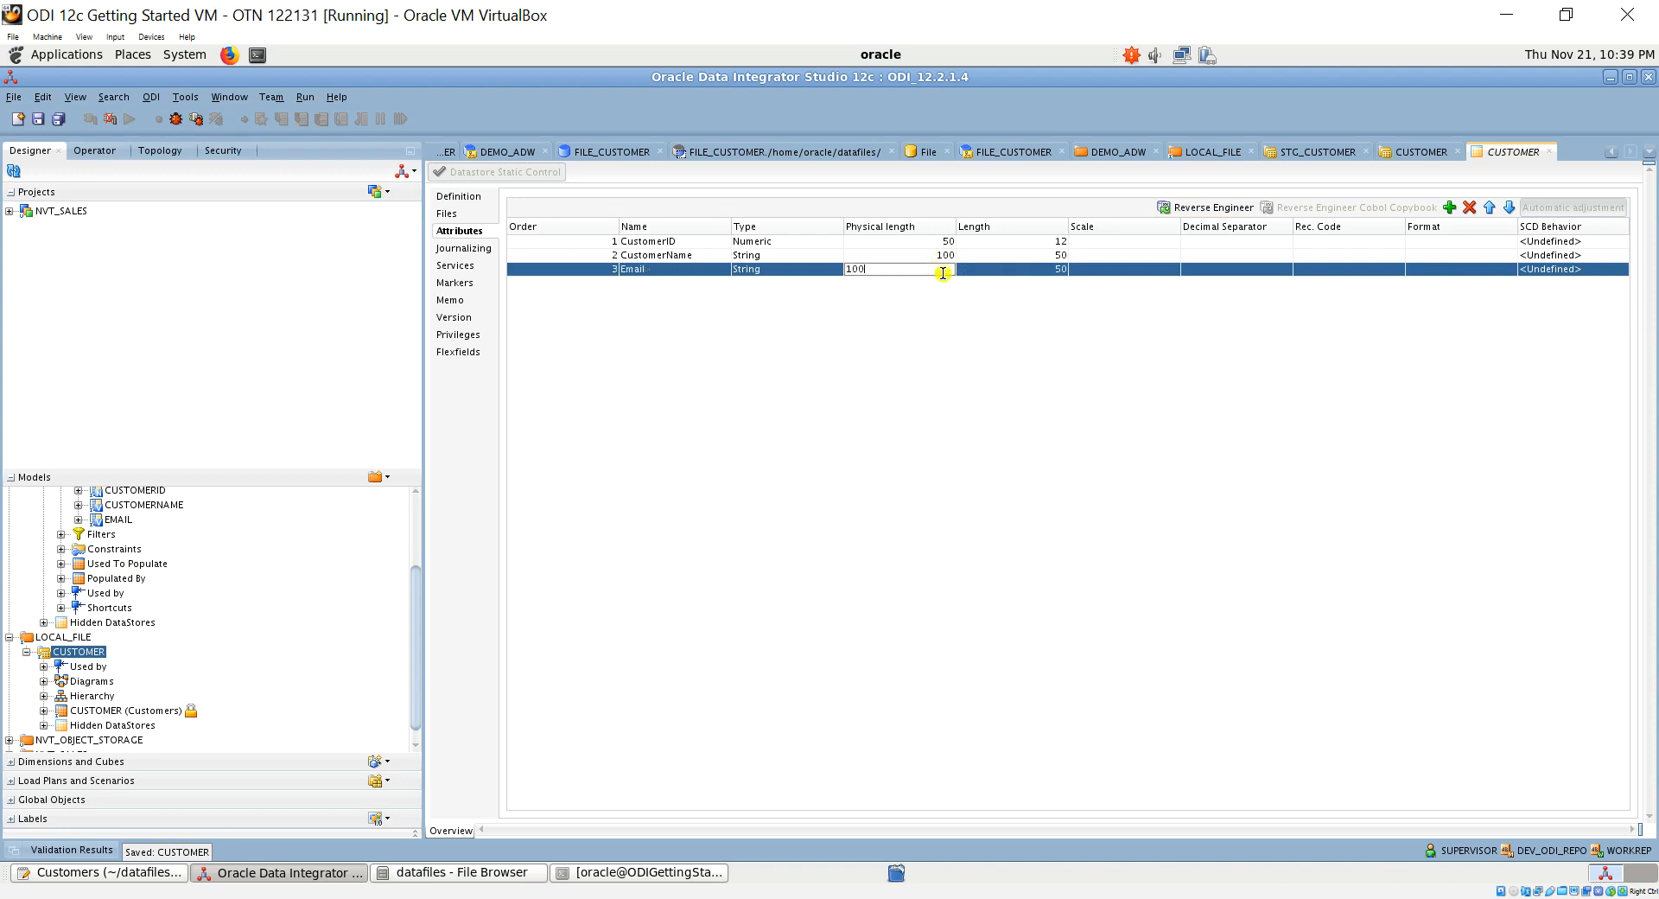
pyautogui.press('Return')
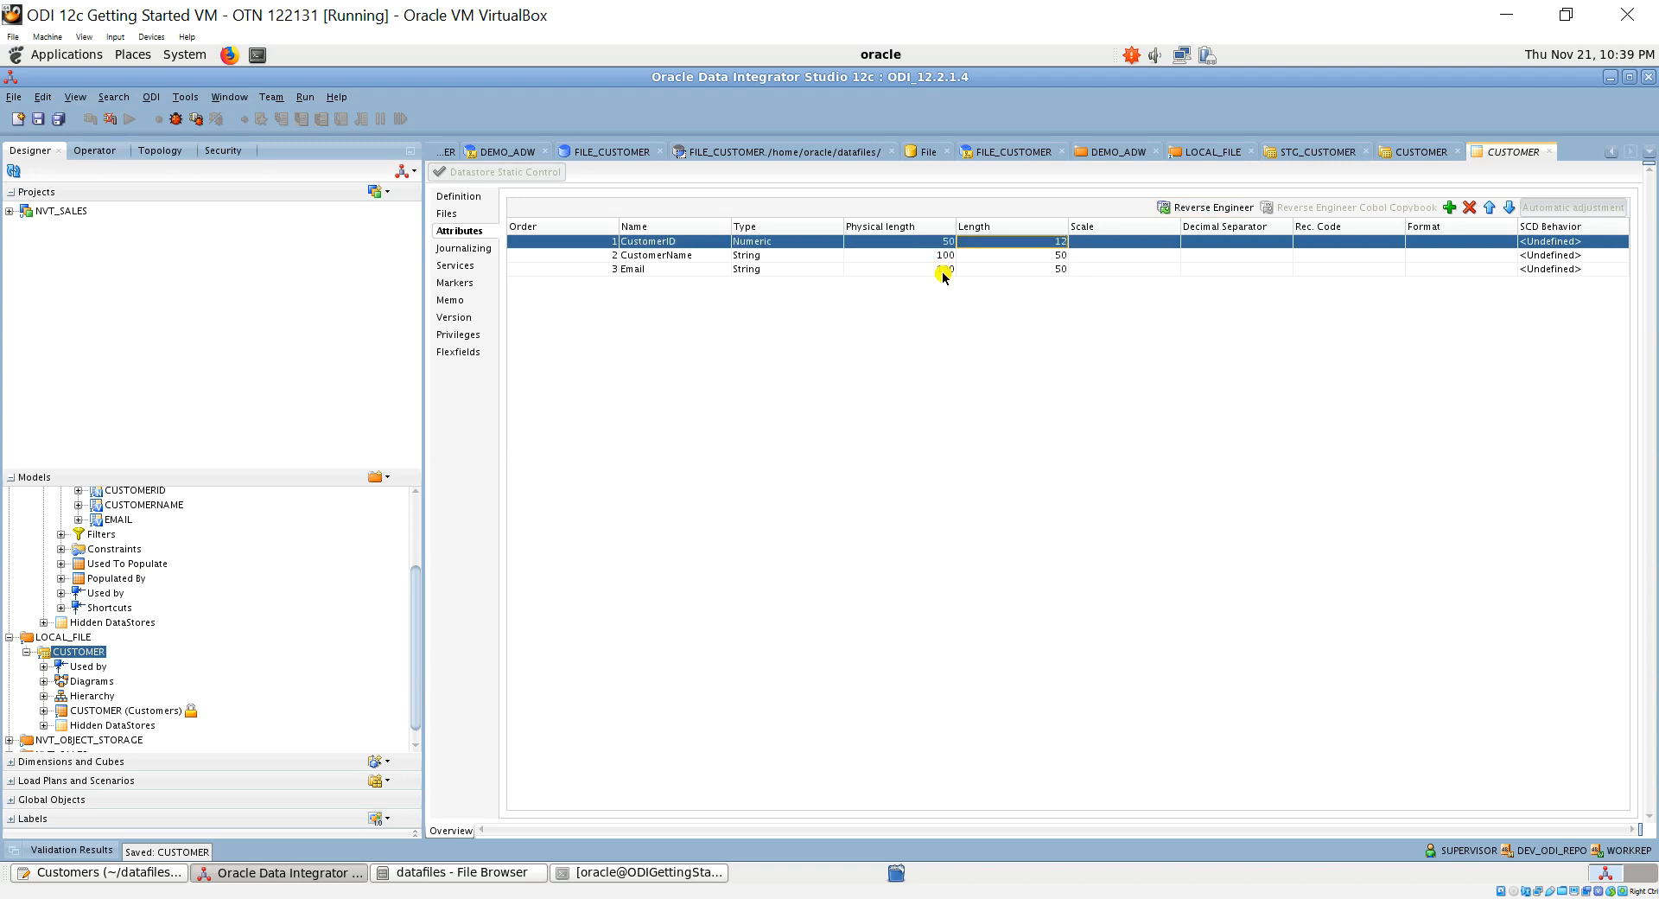
# Set the logical length of the CustomerName and Email attributes to 100 and save the datastore
pyautogui.doubleClick(1063, 256)
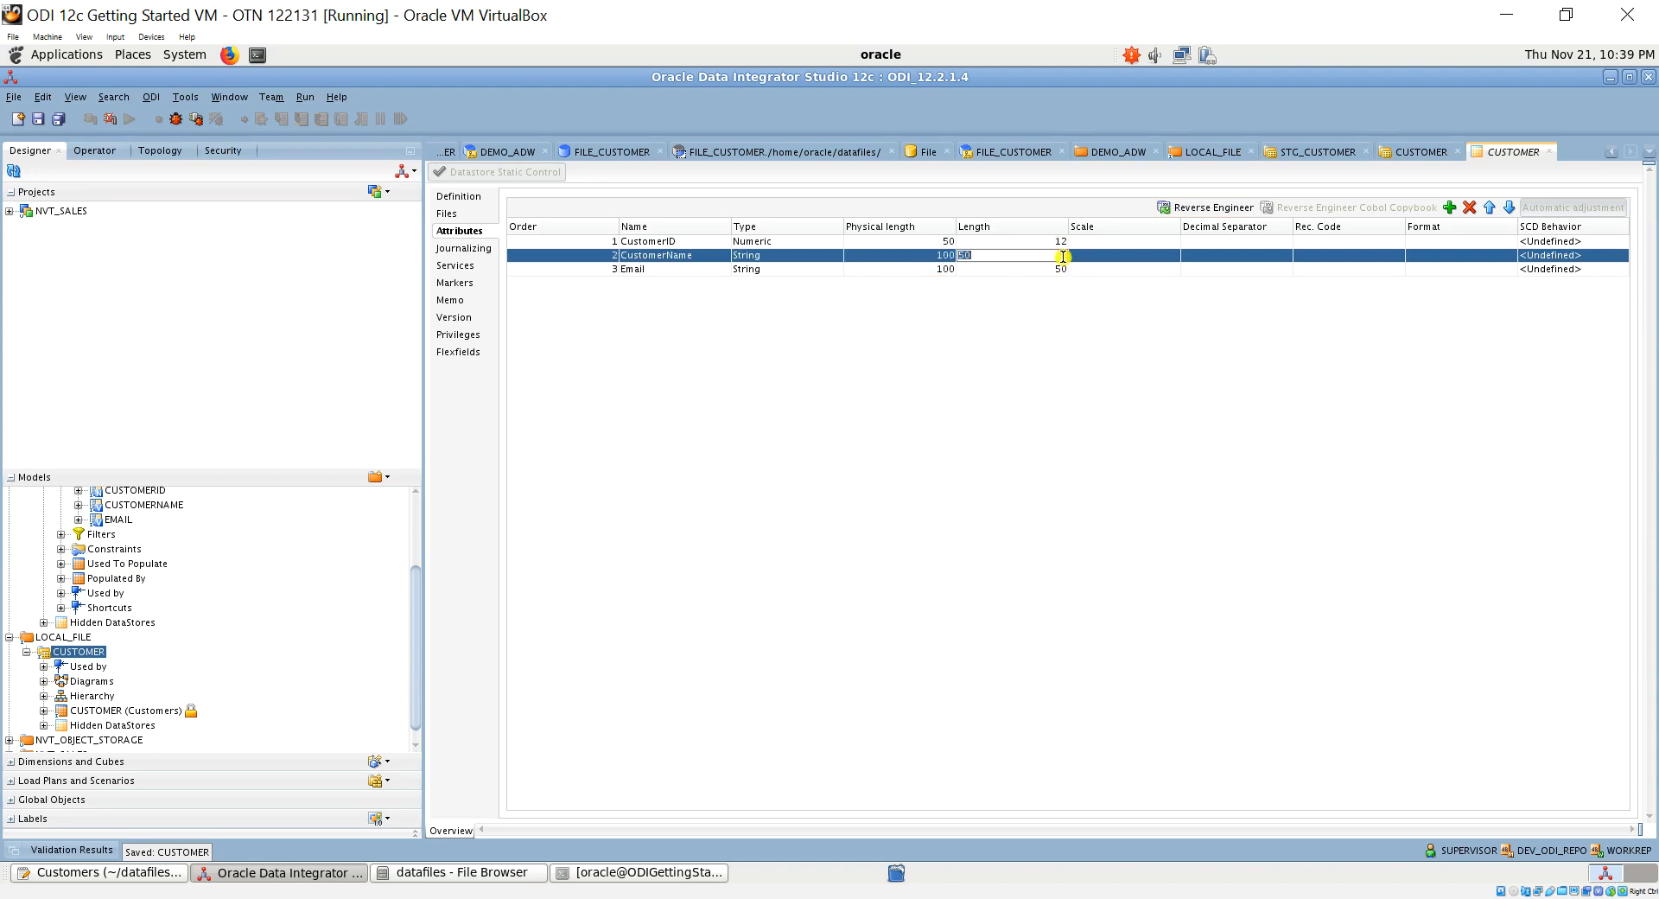
pyautogui.write('100')
pyautogui.press('Return')
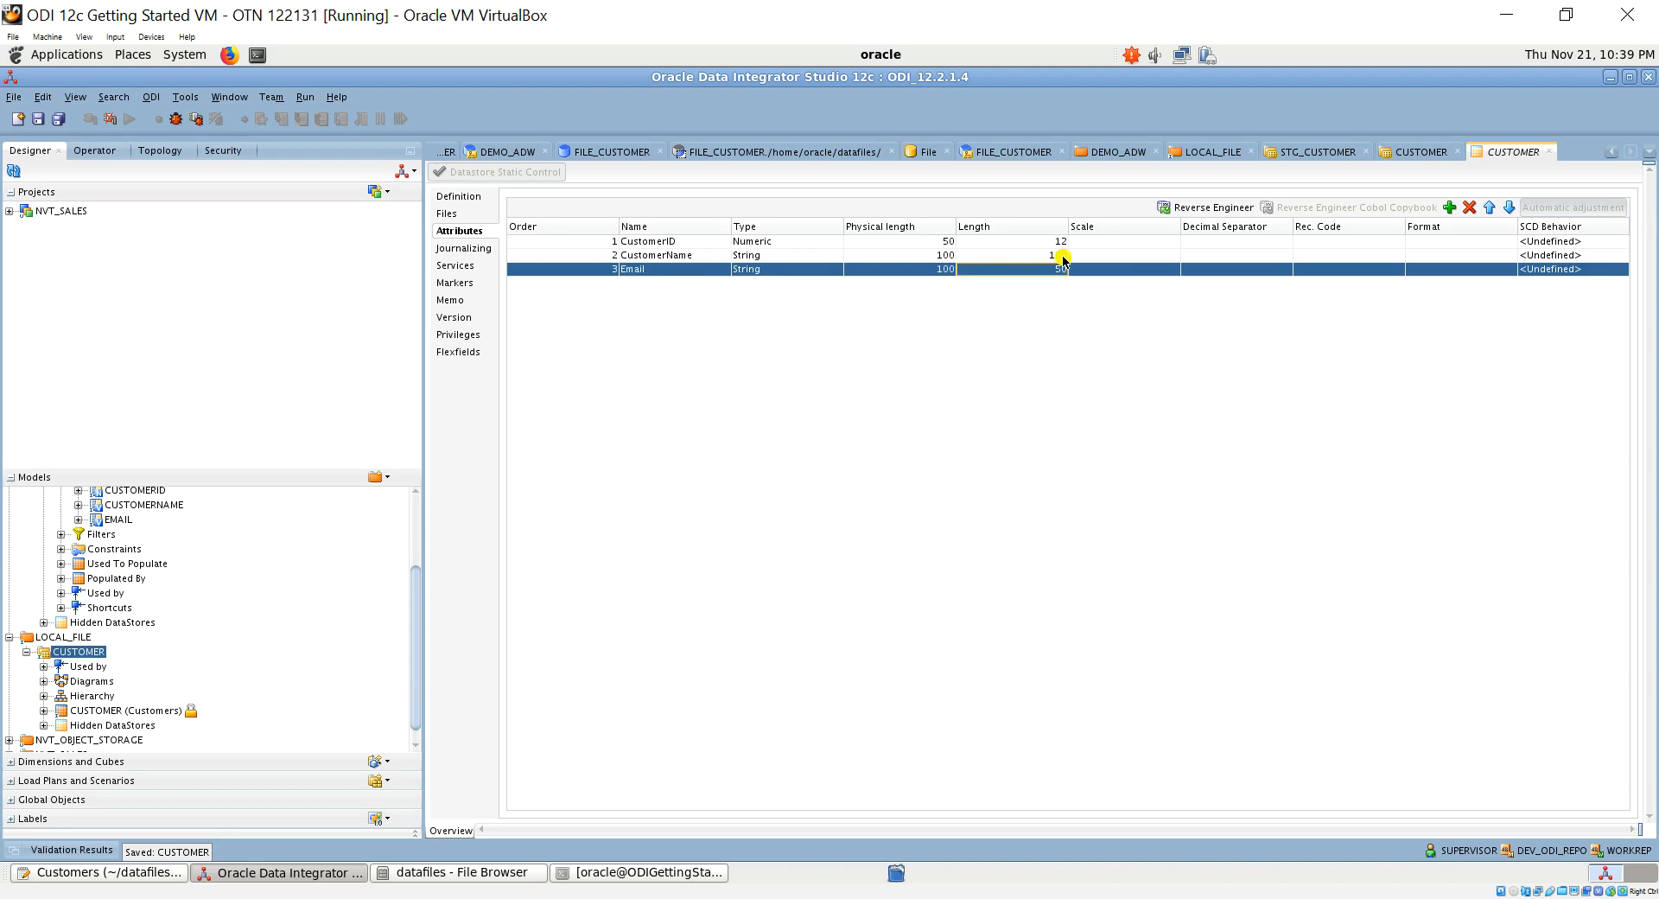
pyautogui.doubleClick(1058, 271)
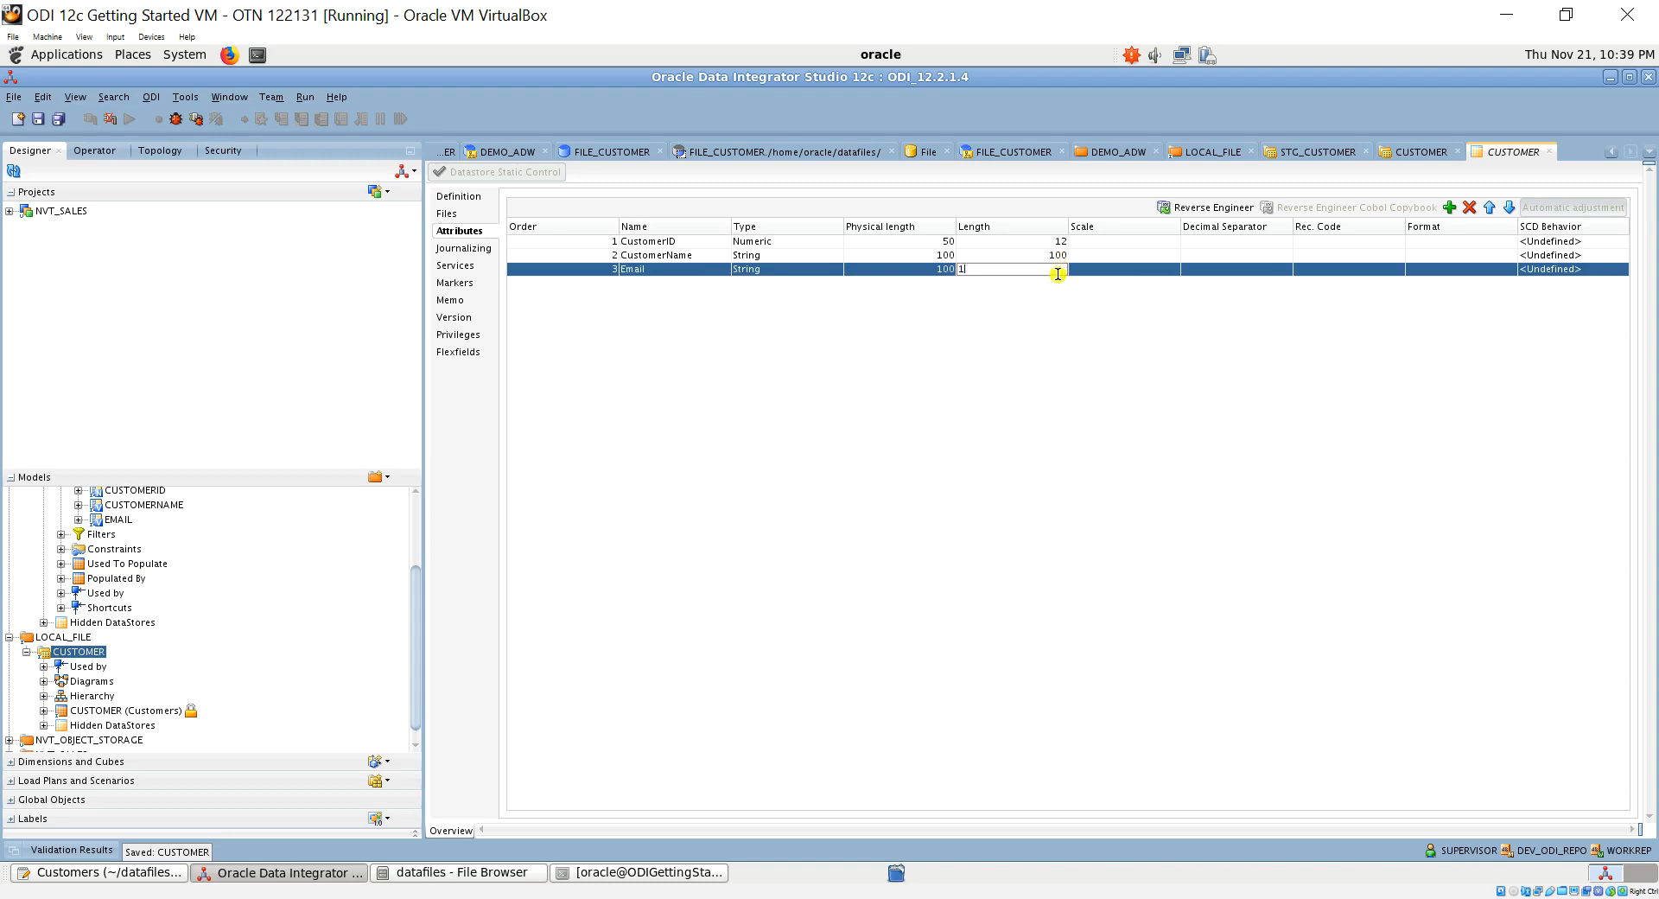
pyautogui.press('Return')
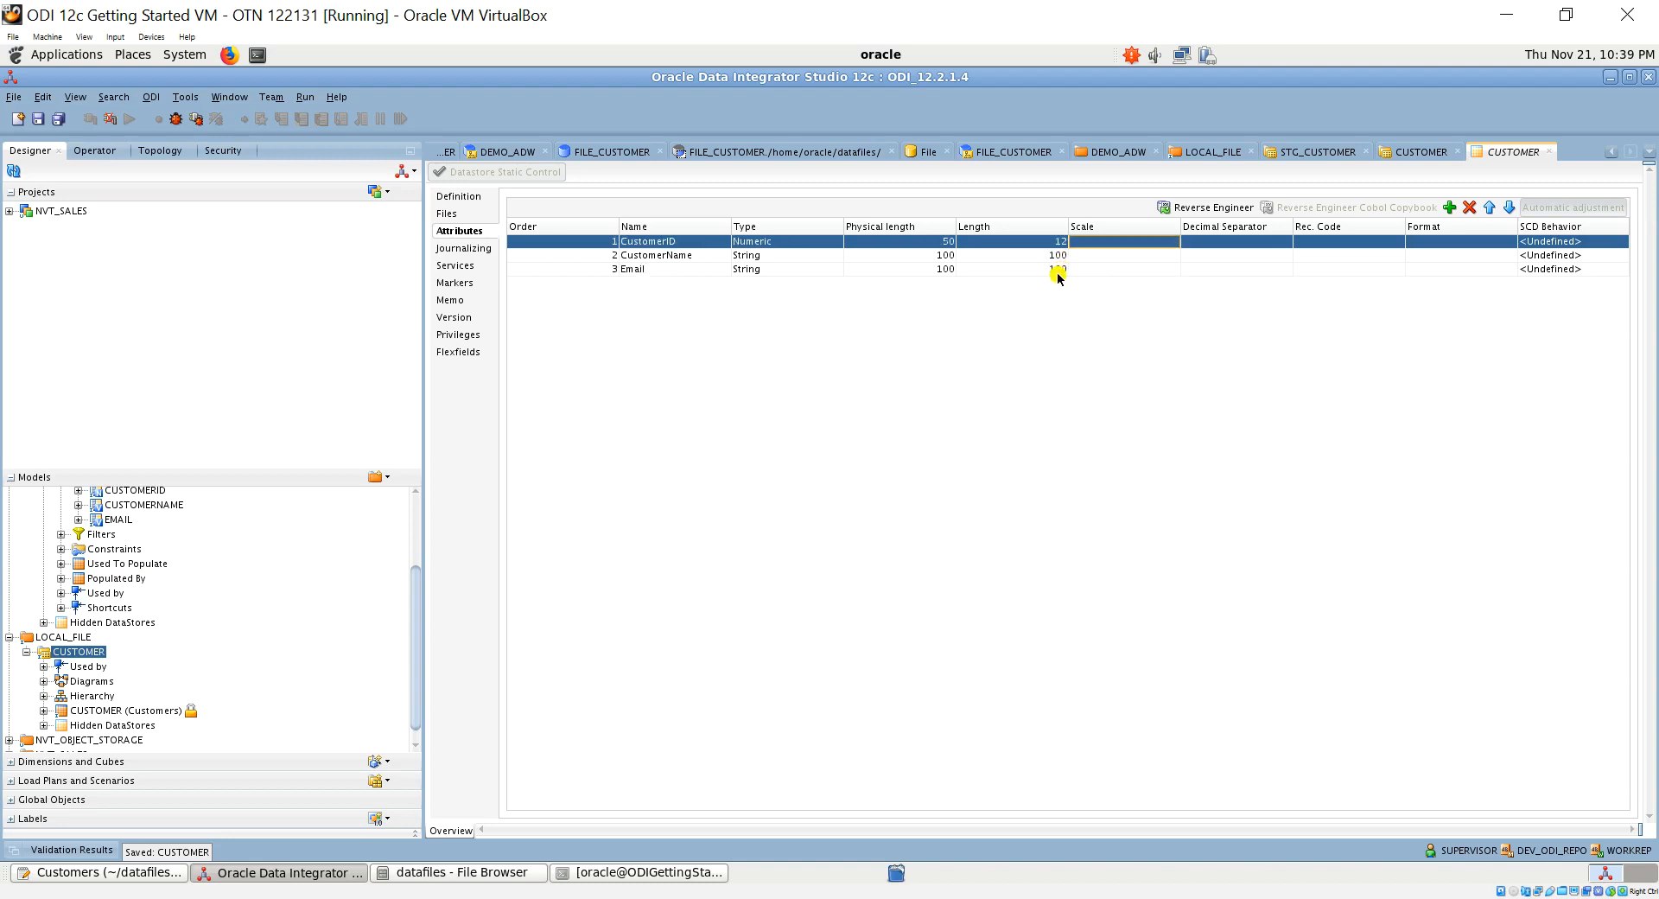
pyautogui.click(39, 121)
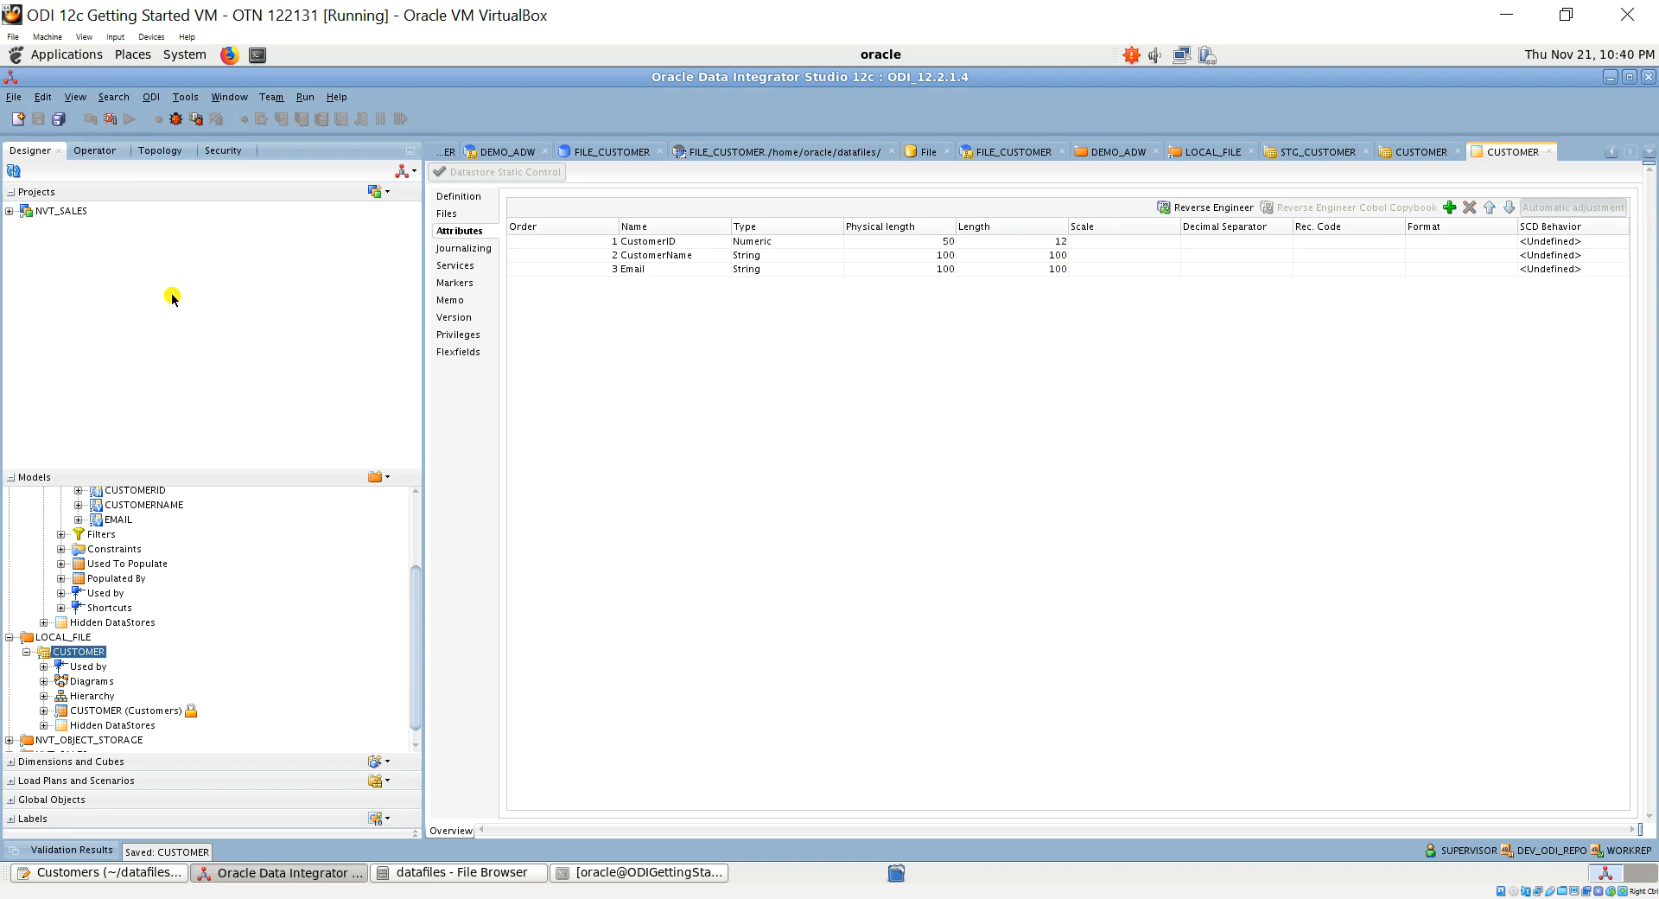
# Create and save a new project named DEMO_ADW, and expand it in the projects tree
pyautogui.moveTo(417, 700); pyautogui.dragTo(416, 630)
pyautogui.click(388, 193)
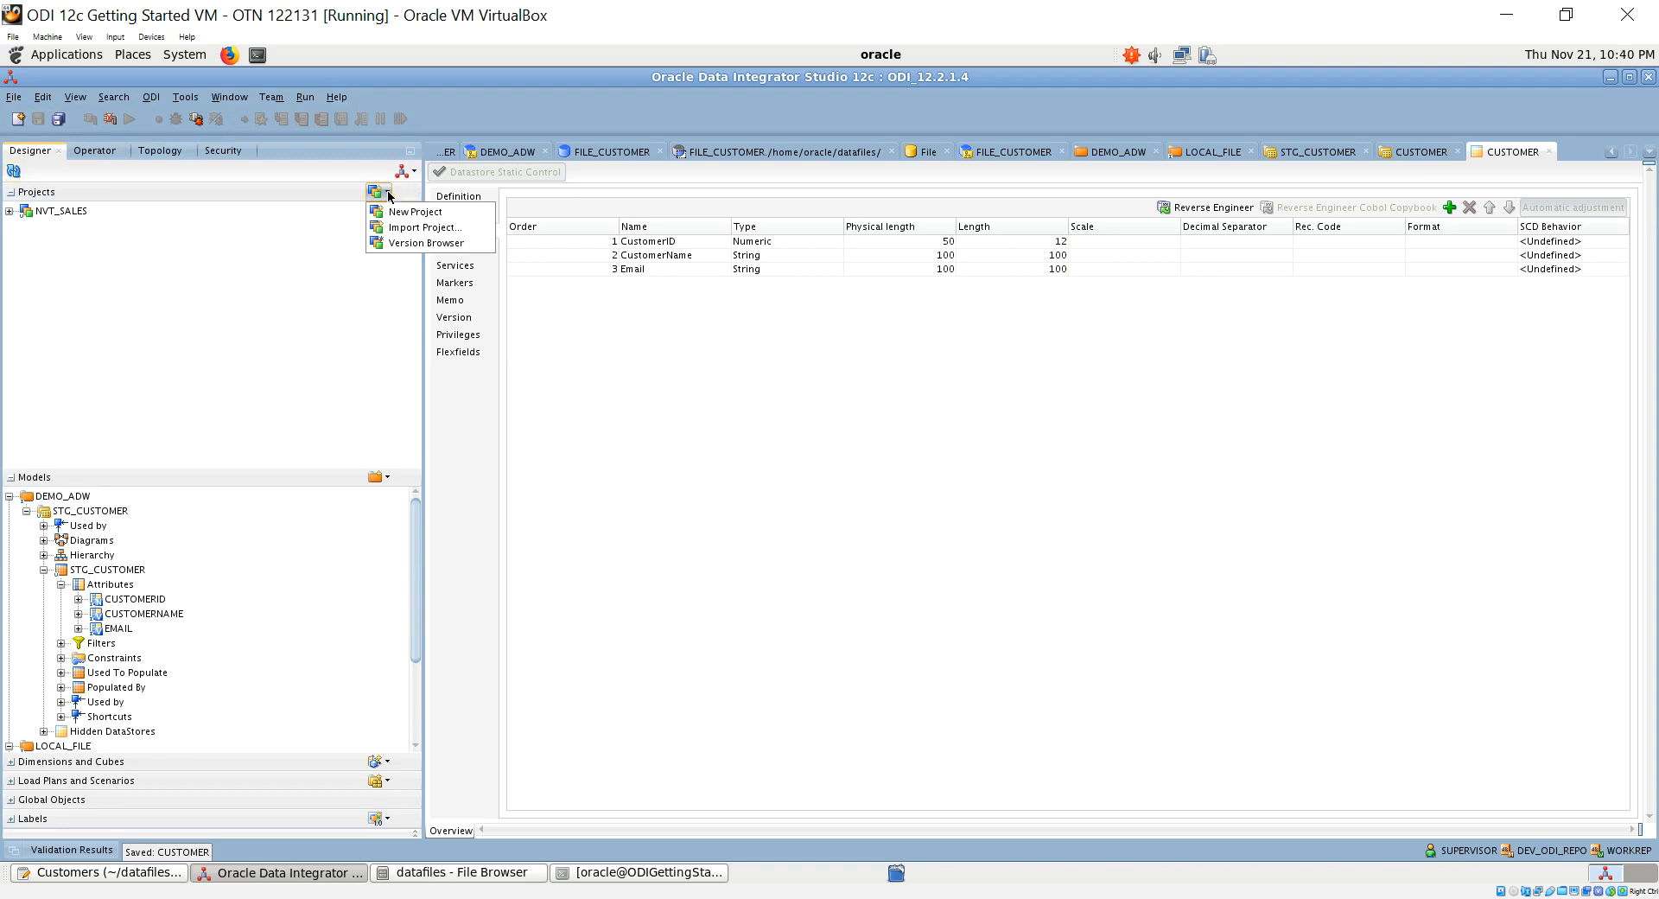
pyautogui.click(402, 214)
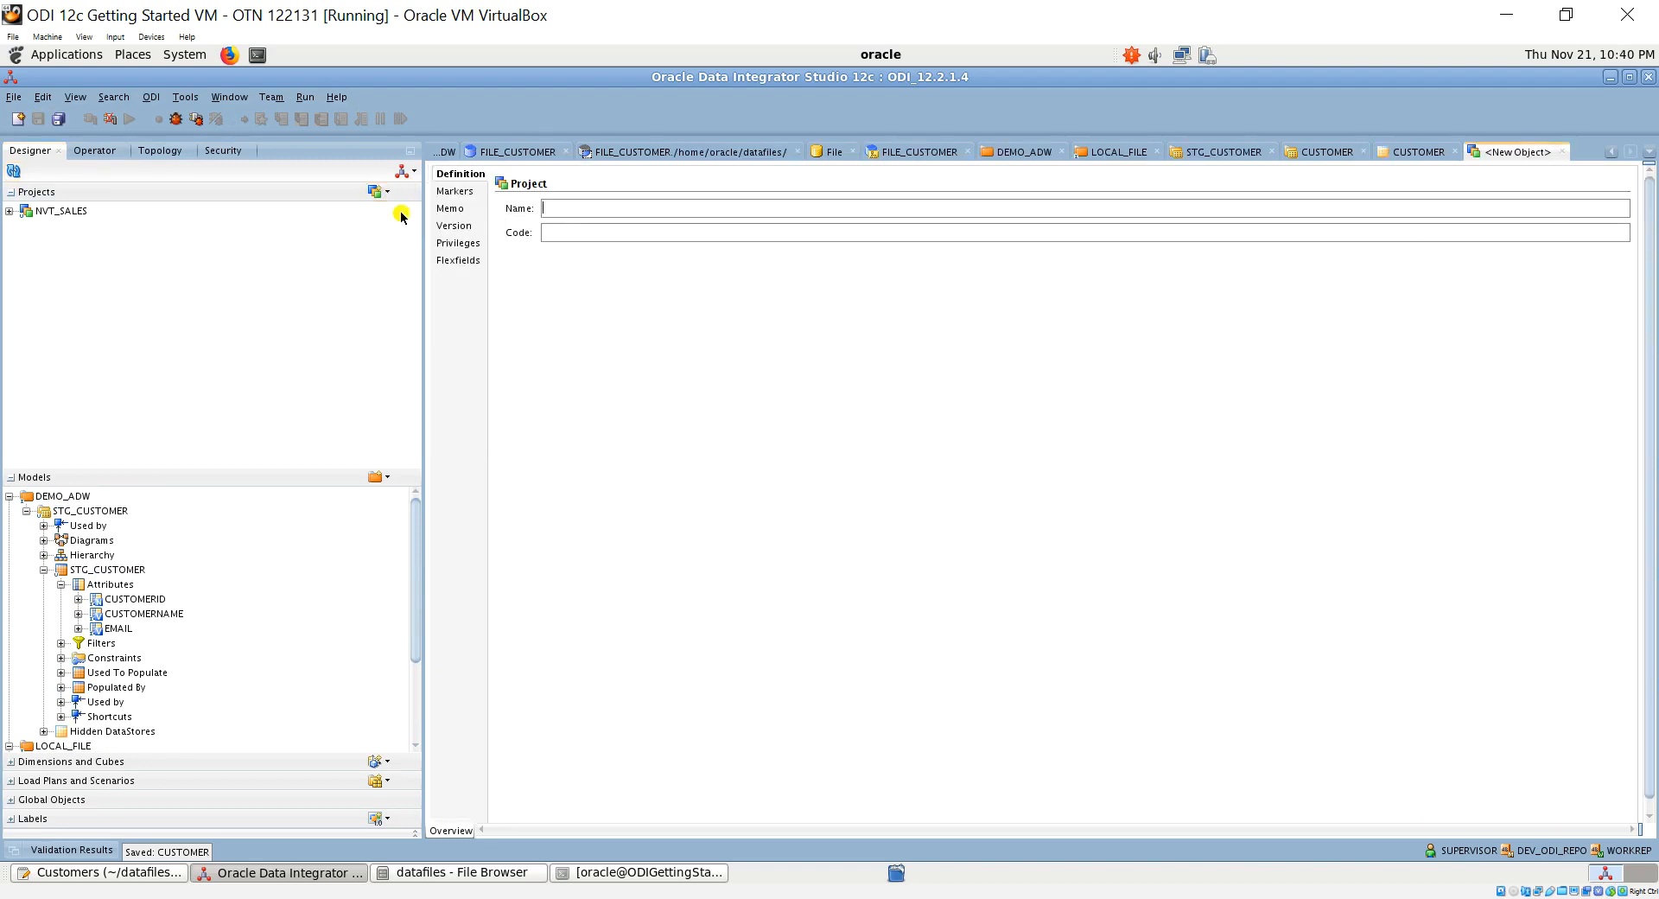
pyautogui.write('DEM')
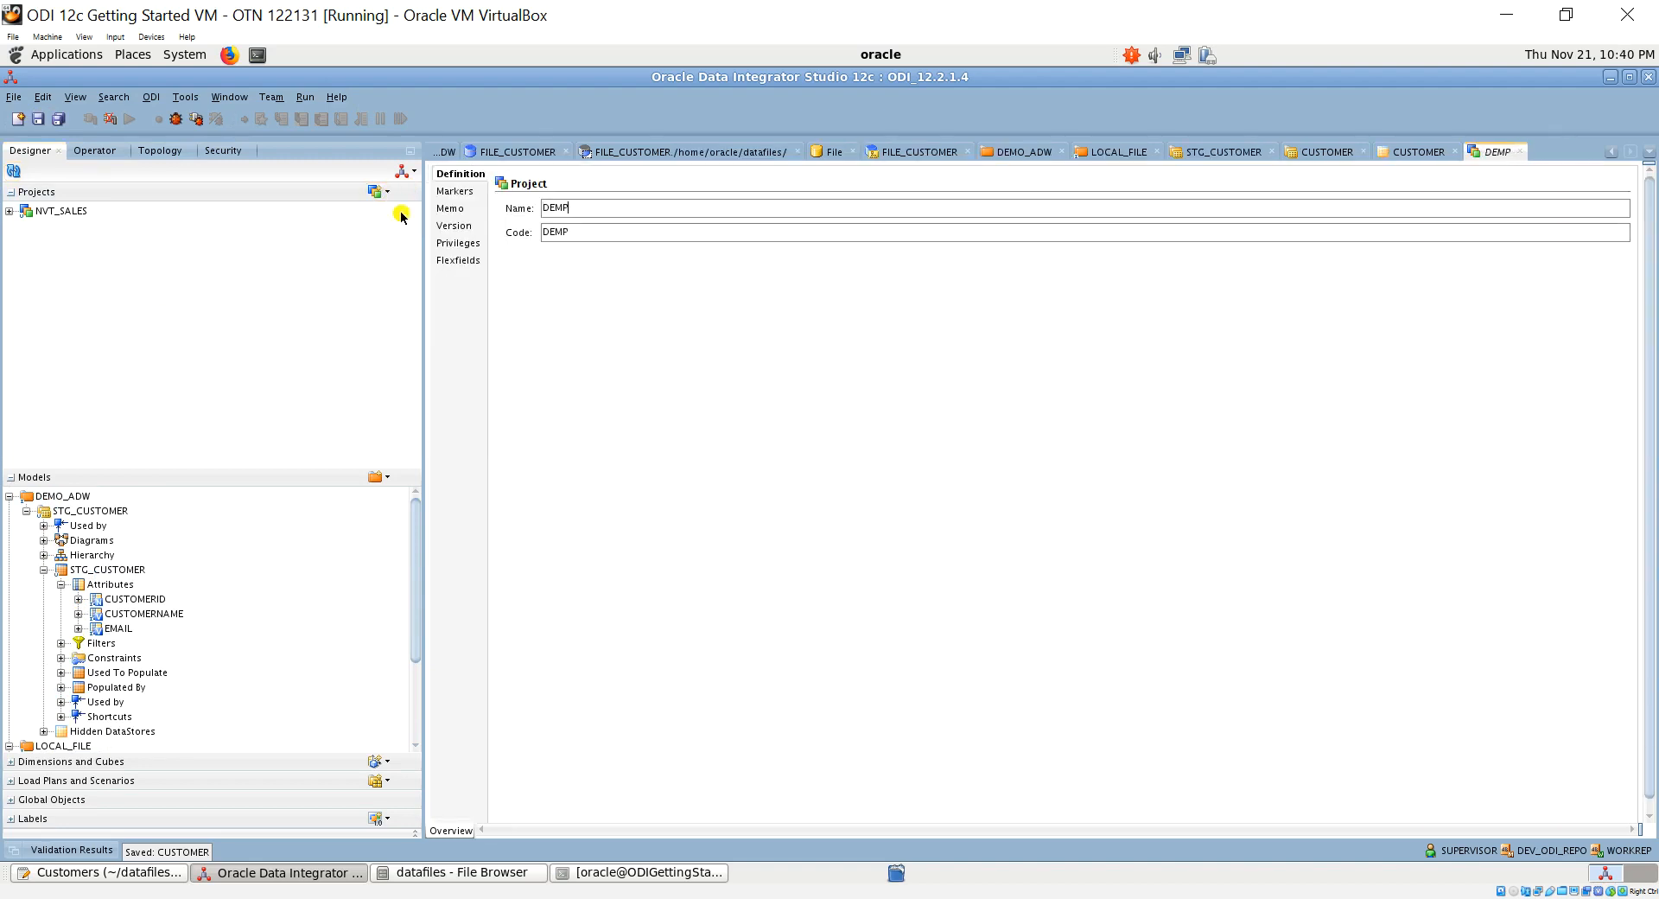
pyautogui.write('O_ADW')
pyautogui.click(37, 118)
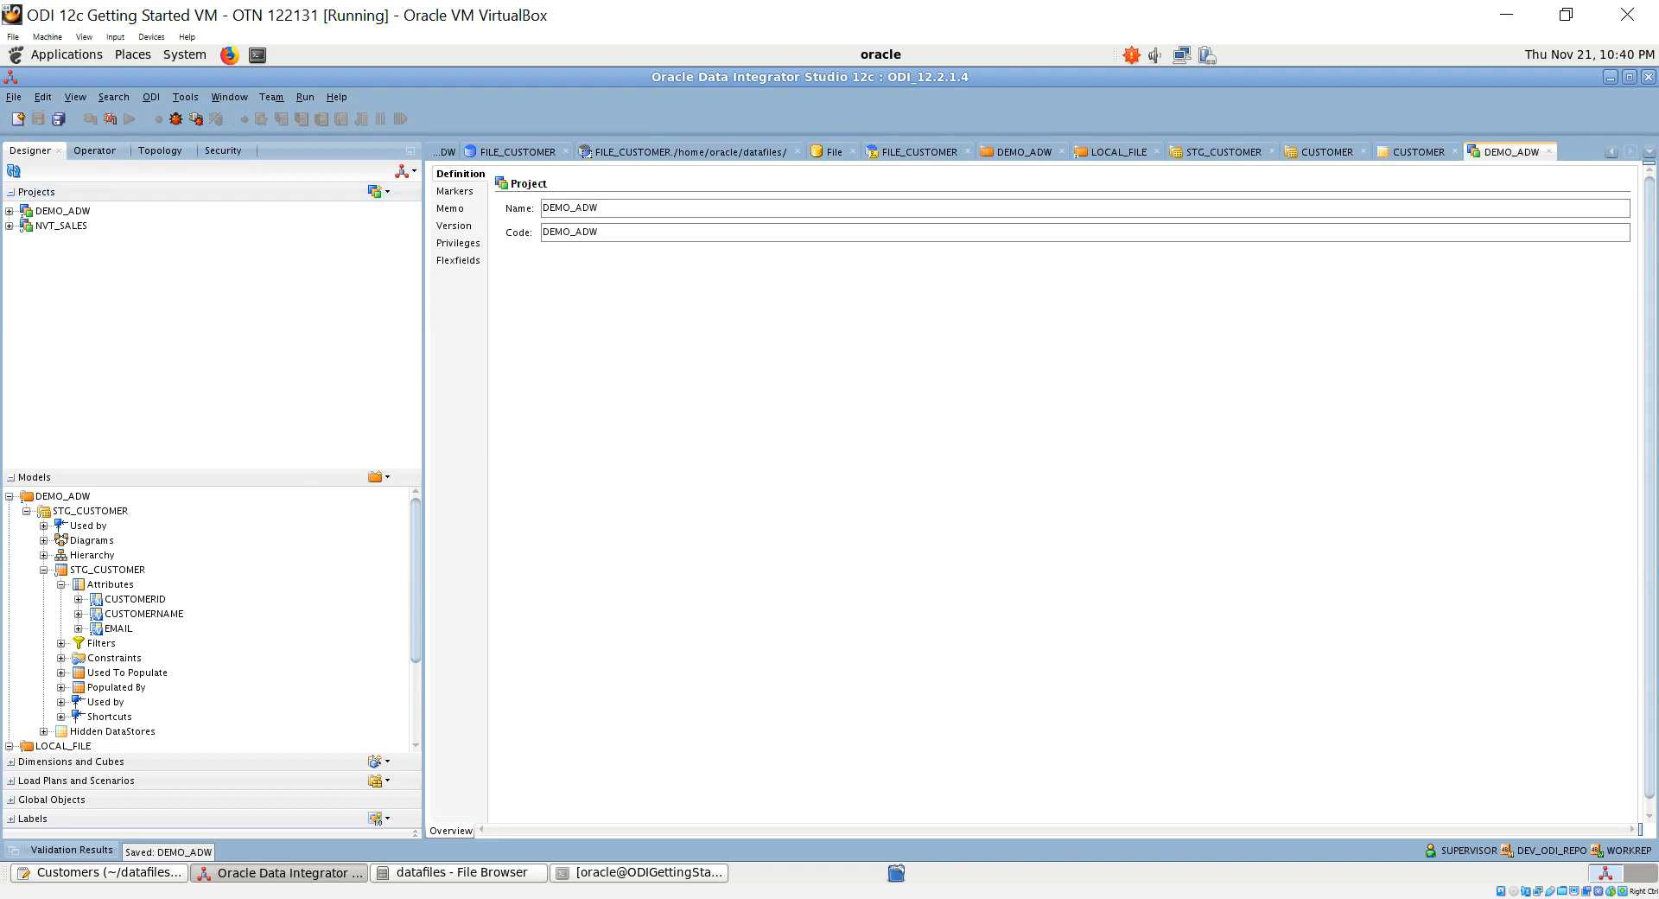
pyautogui.click(10, 212)
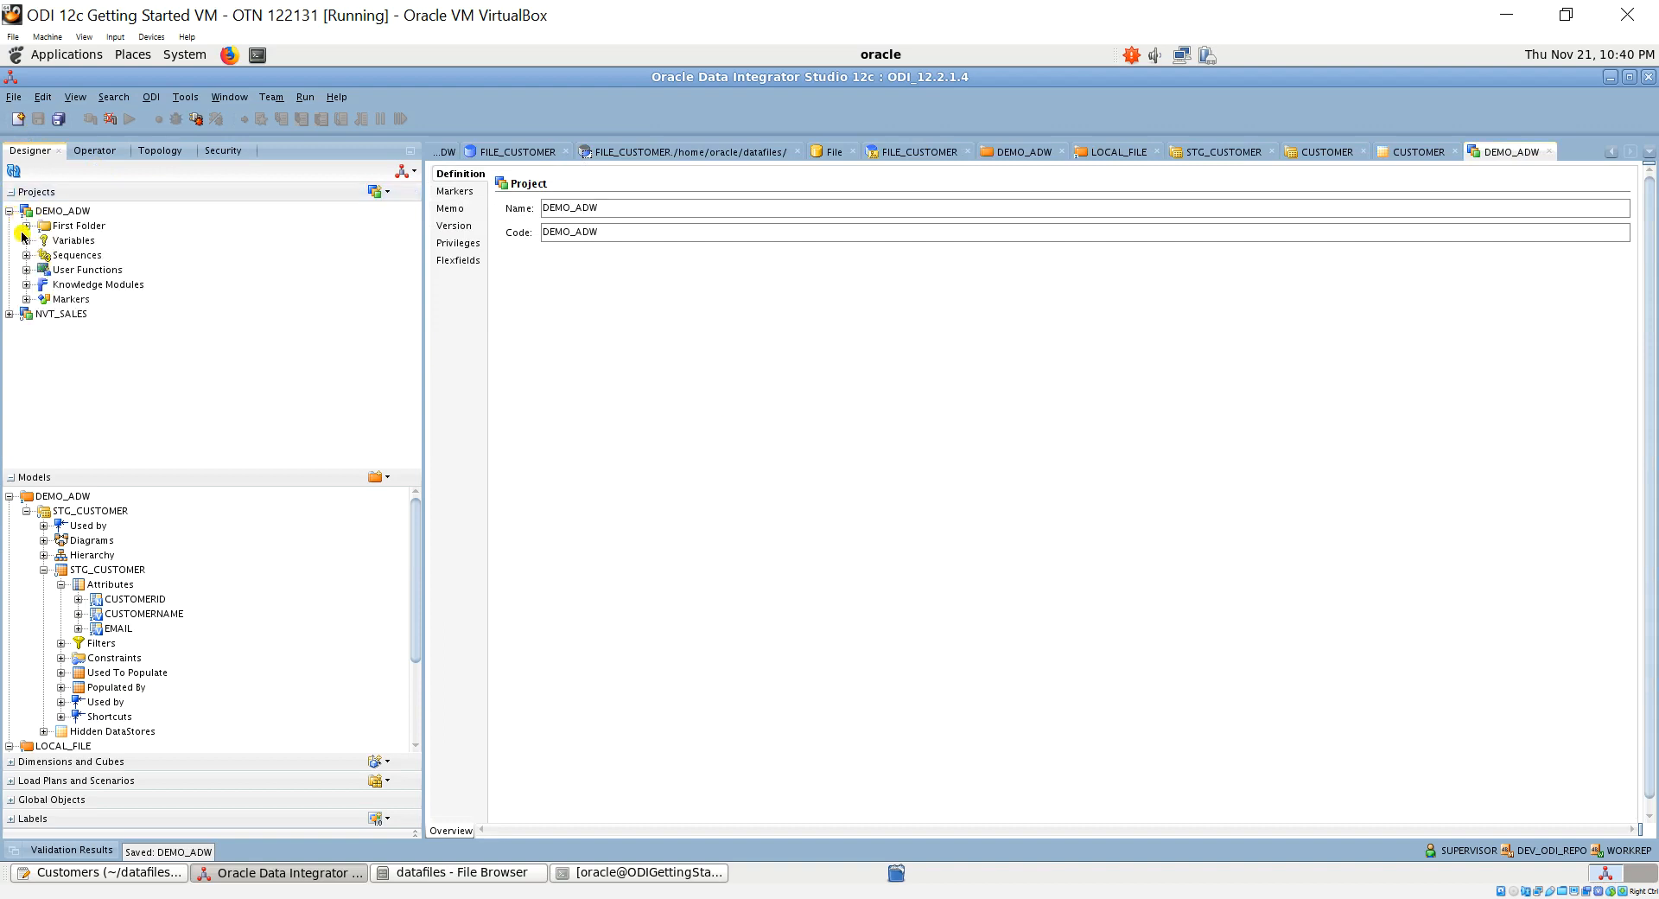
# Create a new folder named DEMO_ADW in the DEMO_ADW project and save it
pyautogui.click(68, 212)
pyautogui.rightClick(68, 213)
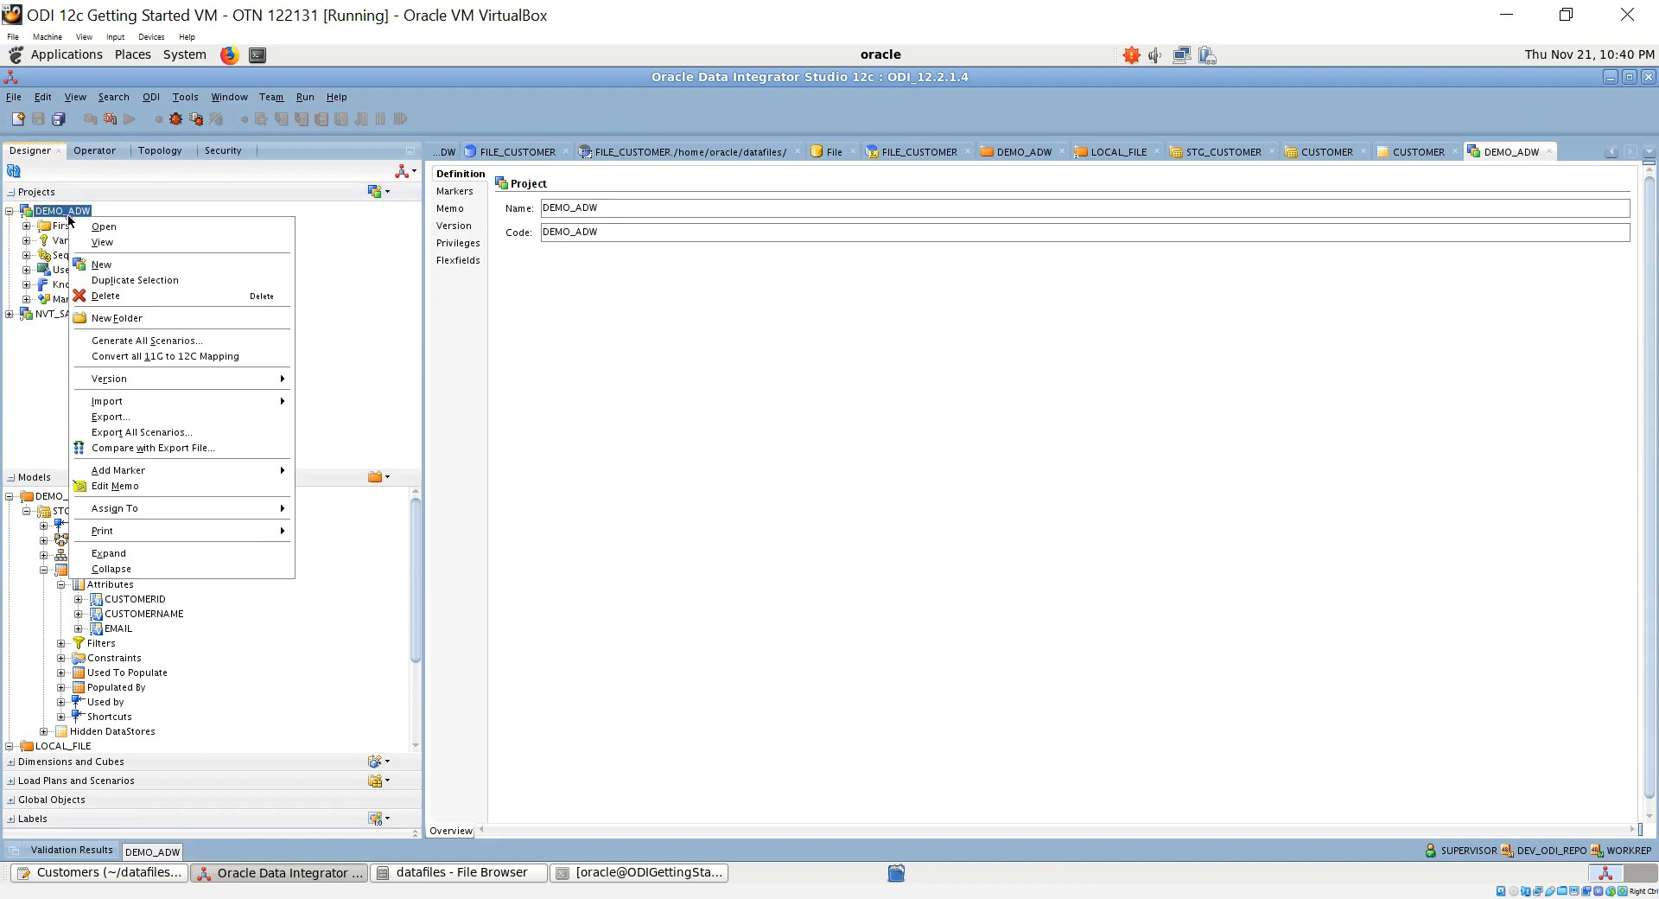
pyautogui.click(122, 318)
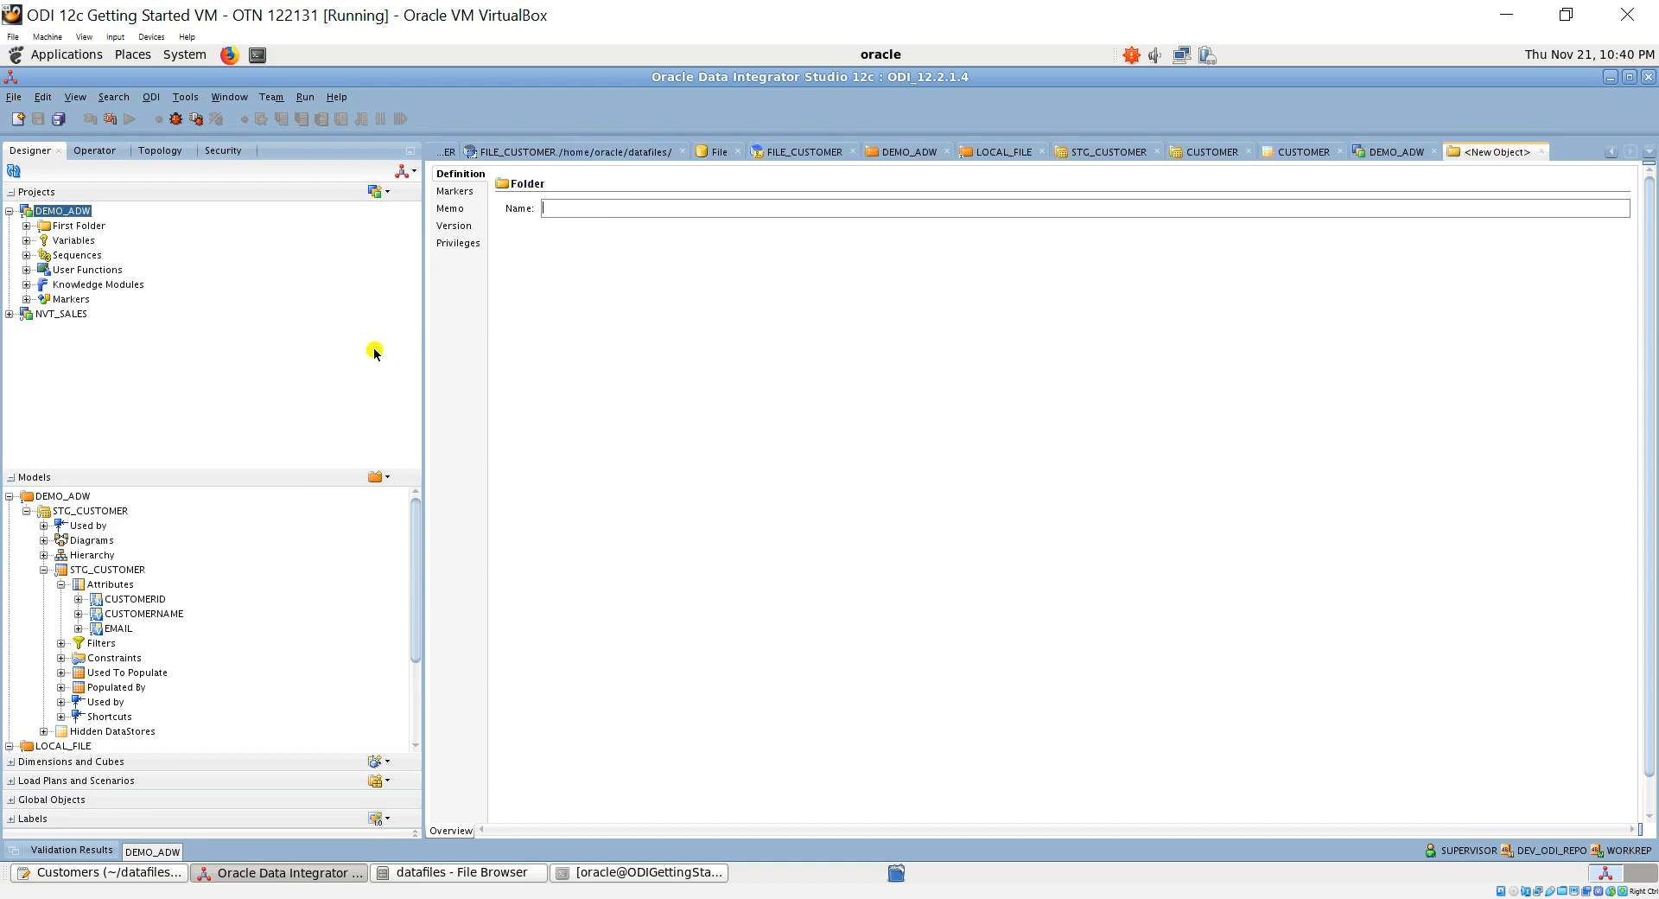
pyautogui.write('DEMO_ADW')
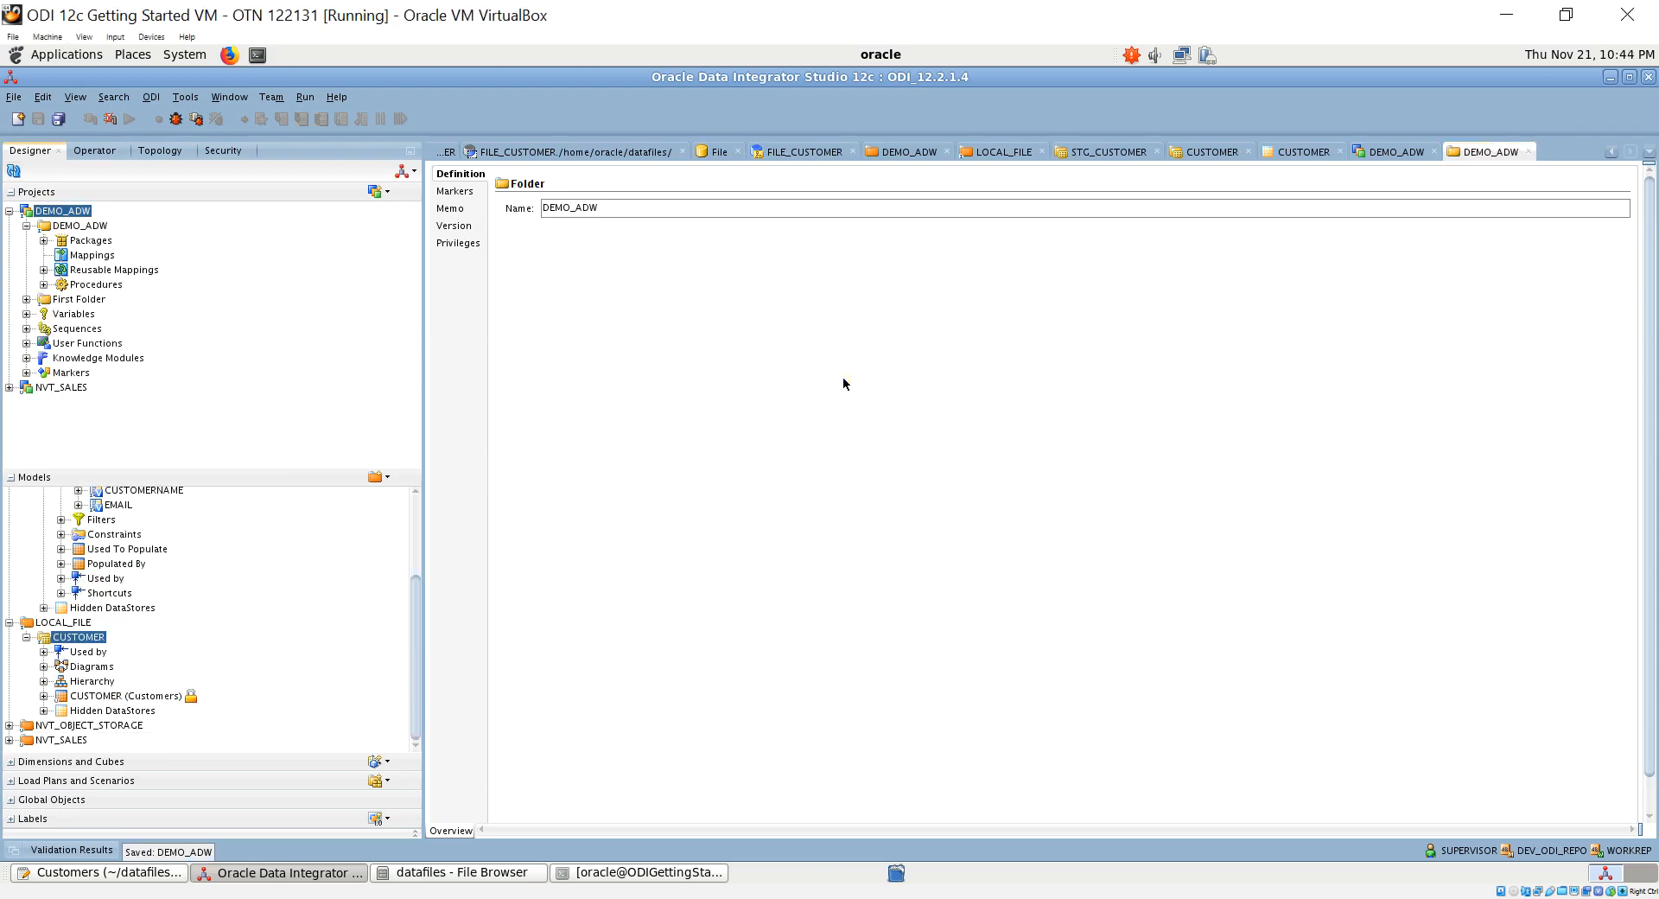
pyautogui.click(845, 384)
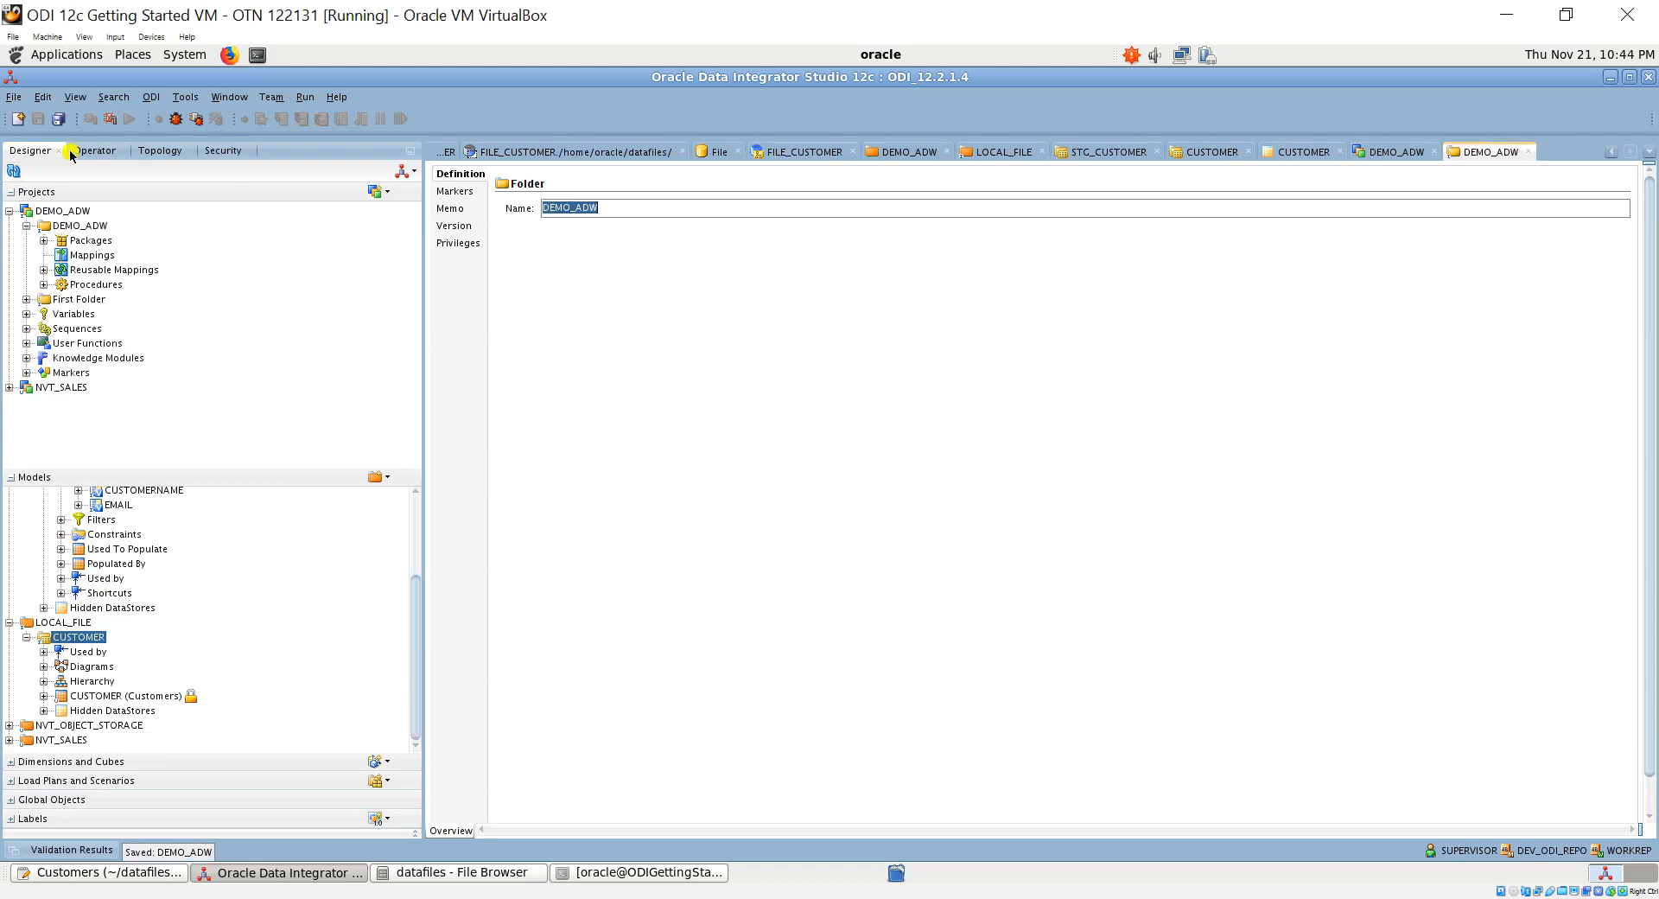
# Create a new mapping named Load Staging Customer in the DEMO_ADW folder, without an empty dataset
pyautogui.rightClick(97, 257)
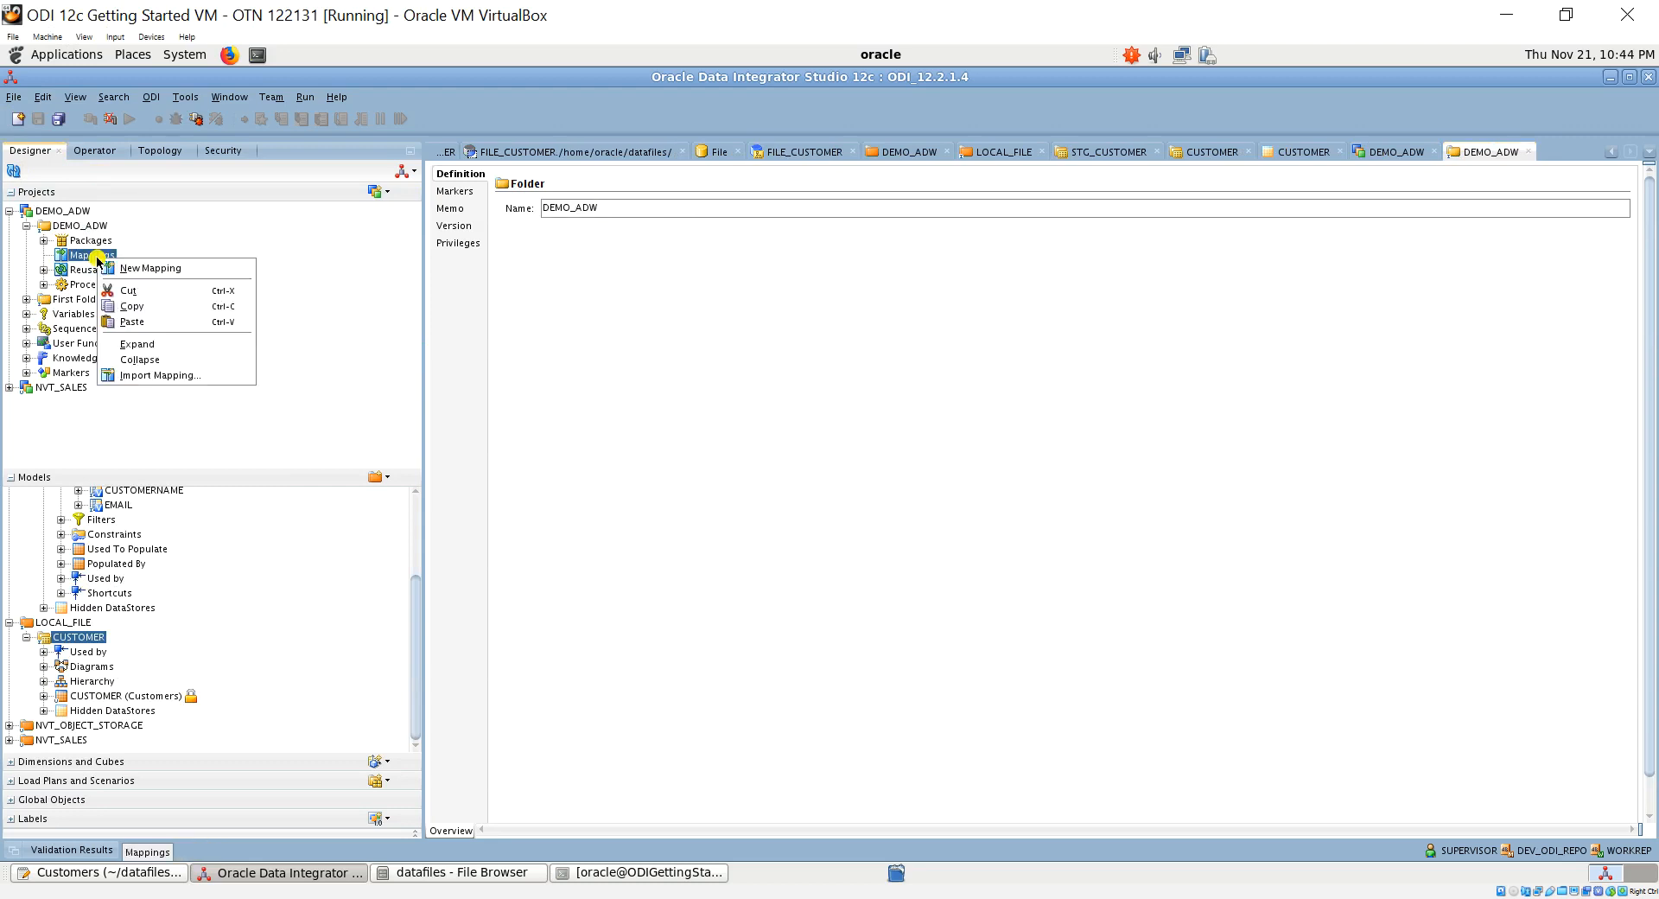
pyautogui.click(143, 271)
pyautogui.write('Load Staging Customer')
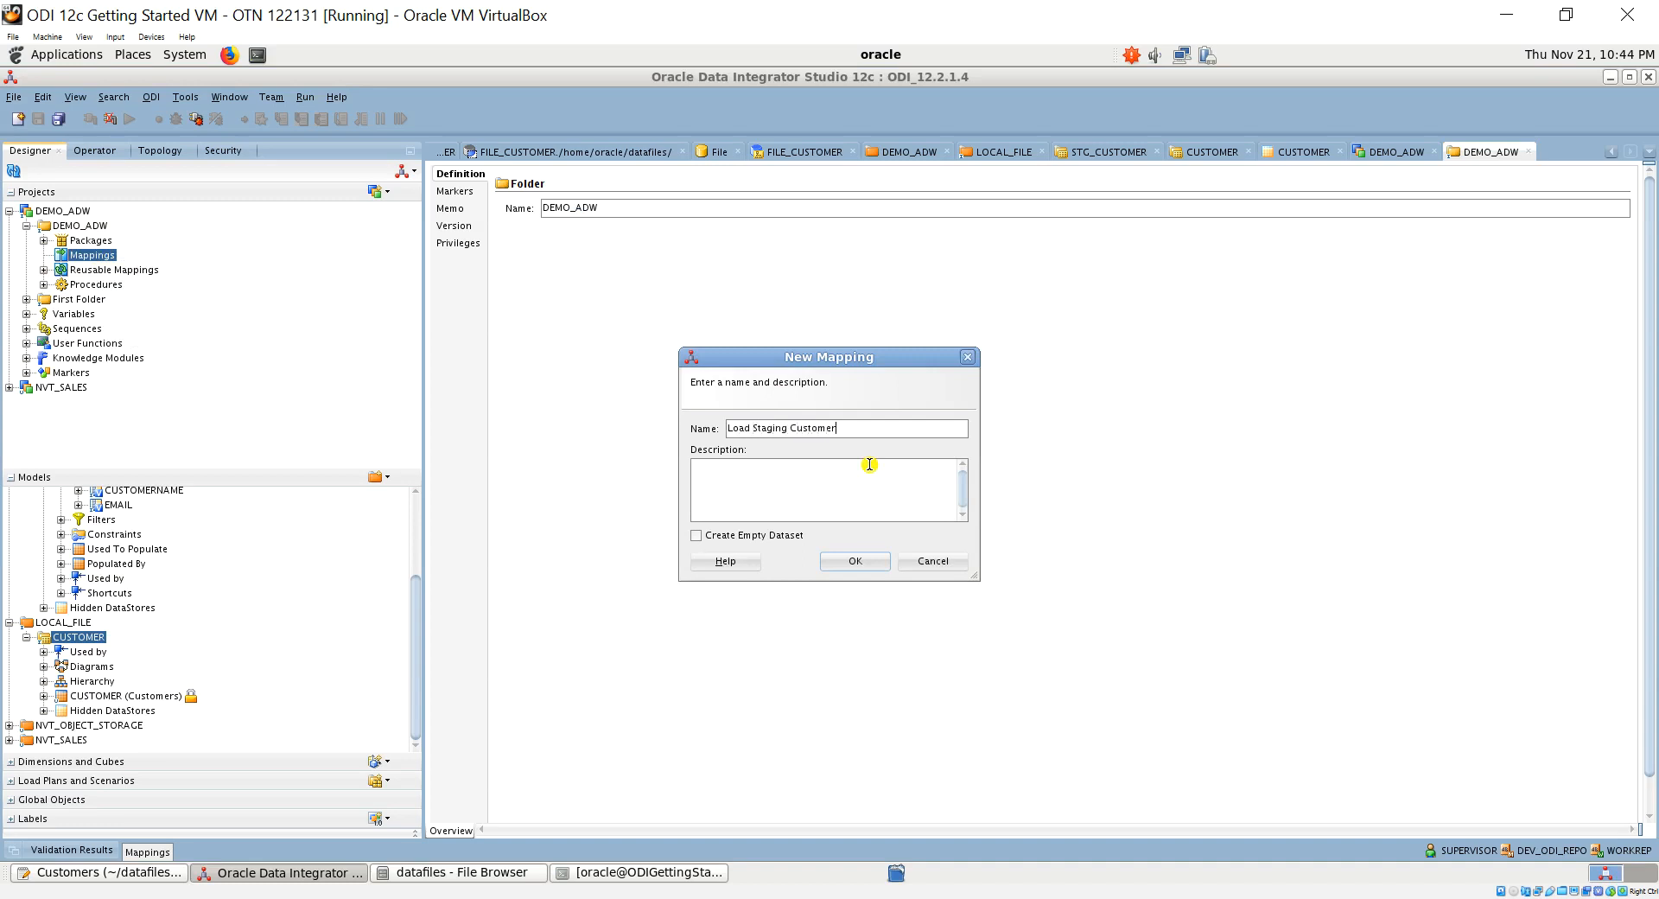
pyautogui.click(852, 562)
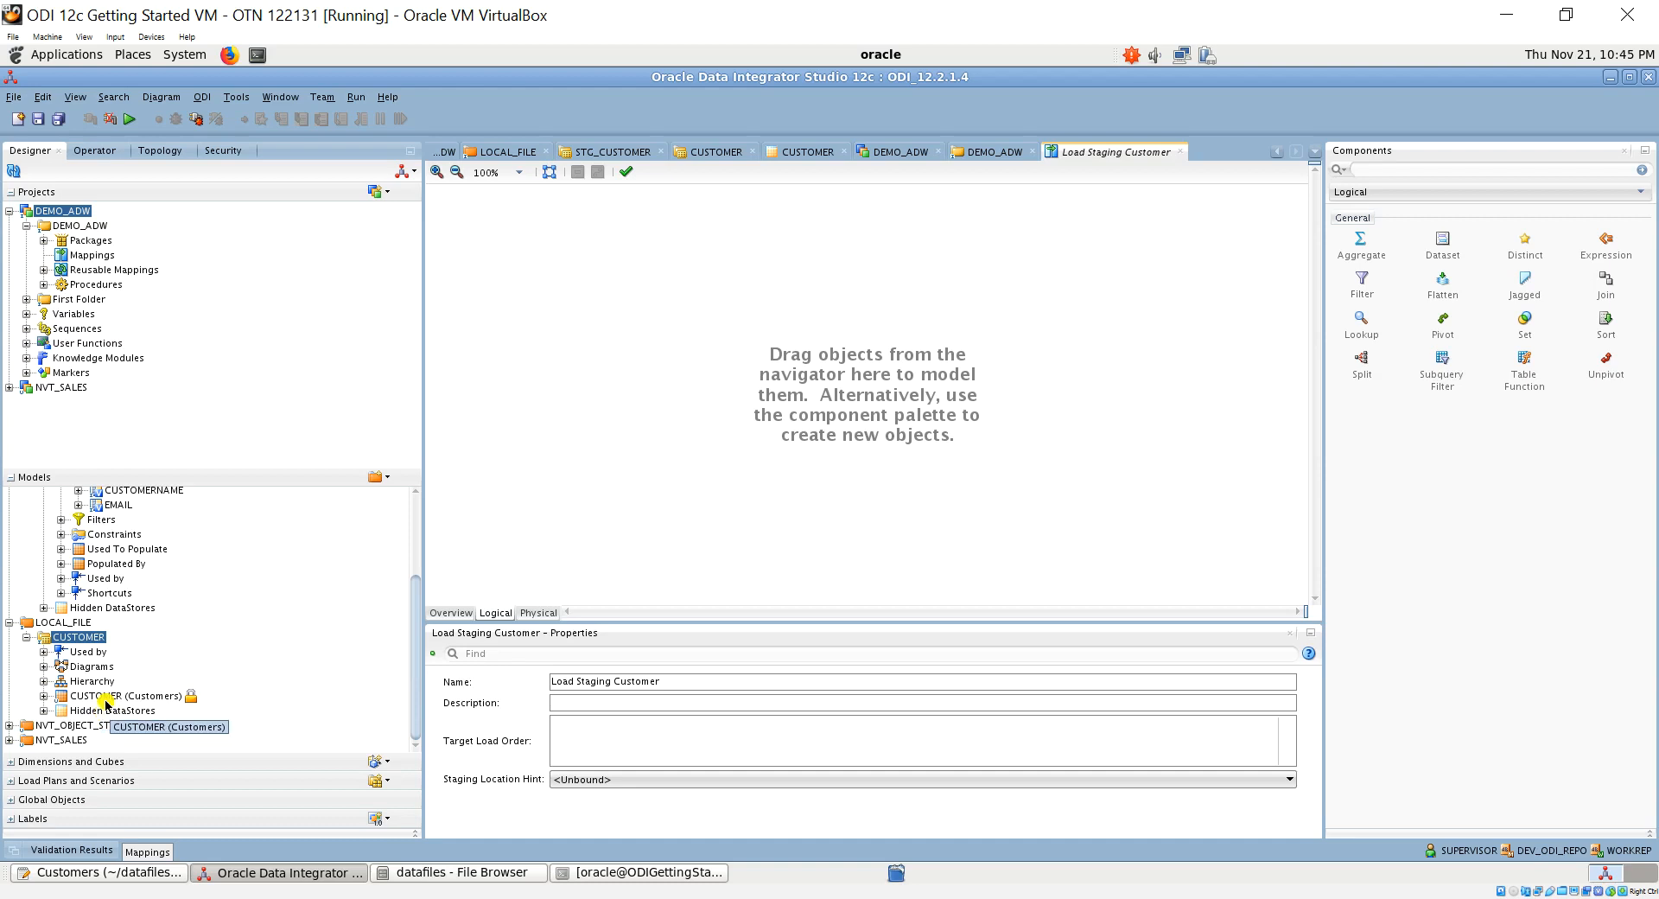
# Add the CUSTOMER file datastore as source and the STG_CUSTOMER datastore as target to the logical diagram
pyautogui.moveTo(109, 699); pyautogui.dragTo(519, 354)
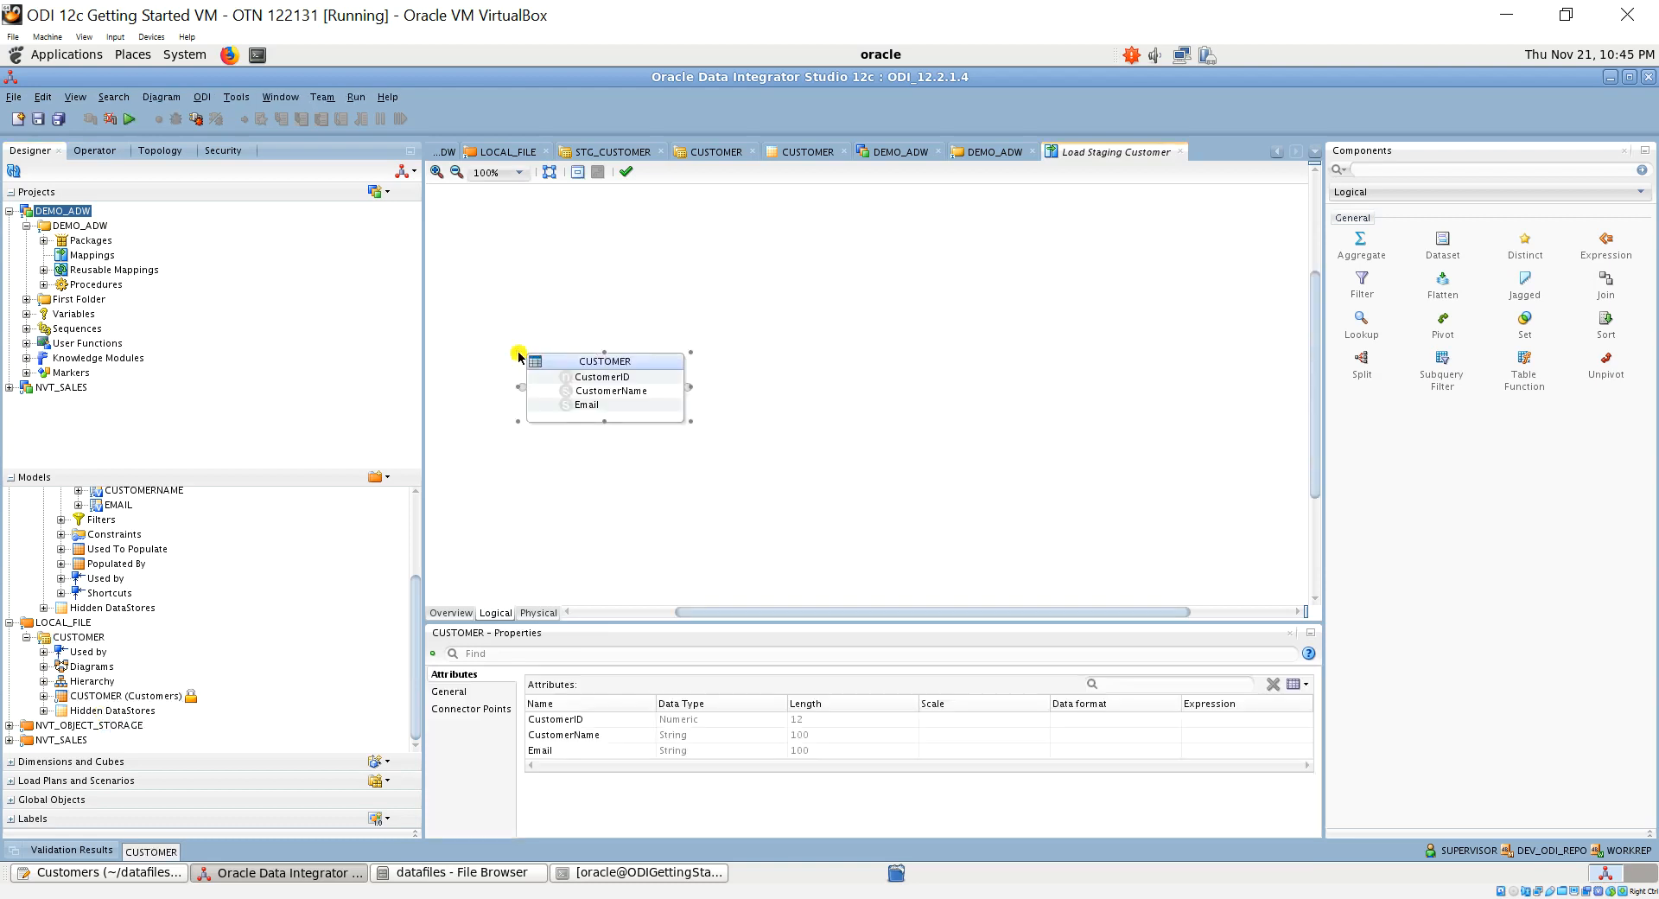
pyautogui.moveTo(417, 605); pyautogui.dragTo(418, 509)
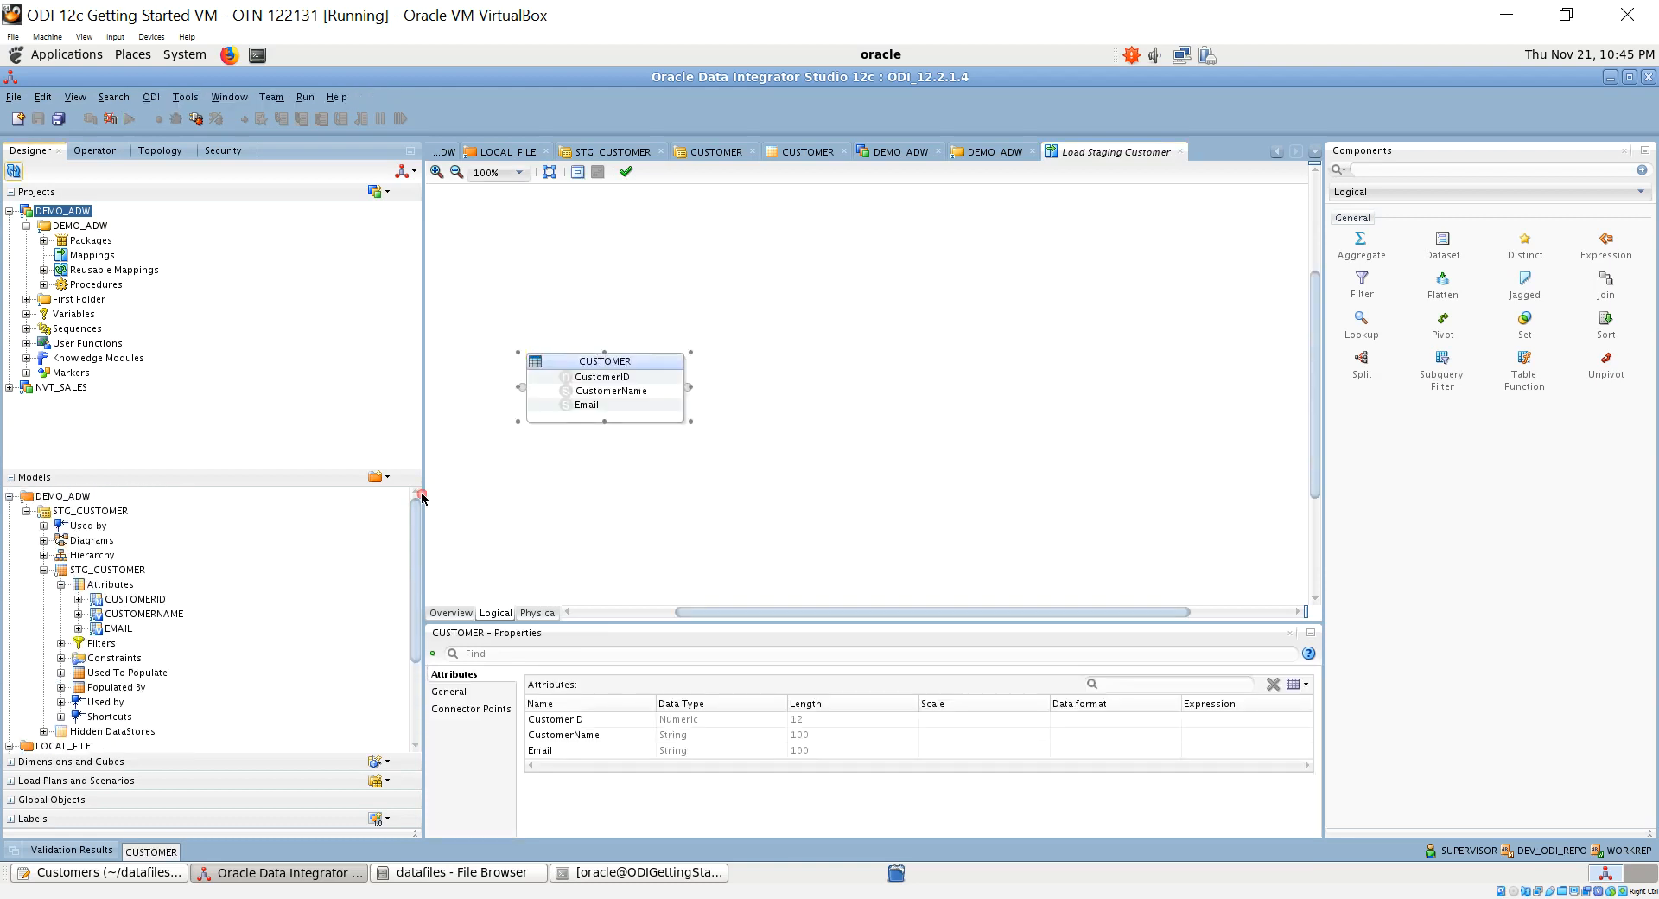
pyautogui.moveTo(117, 571); pyautogui.dragTo(852, 365)
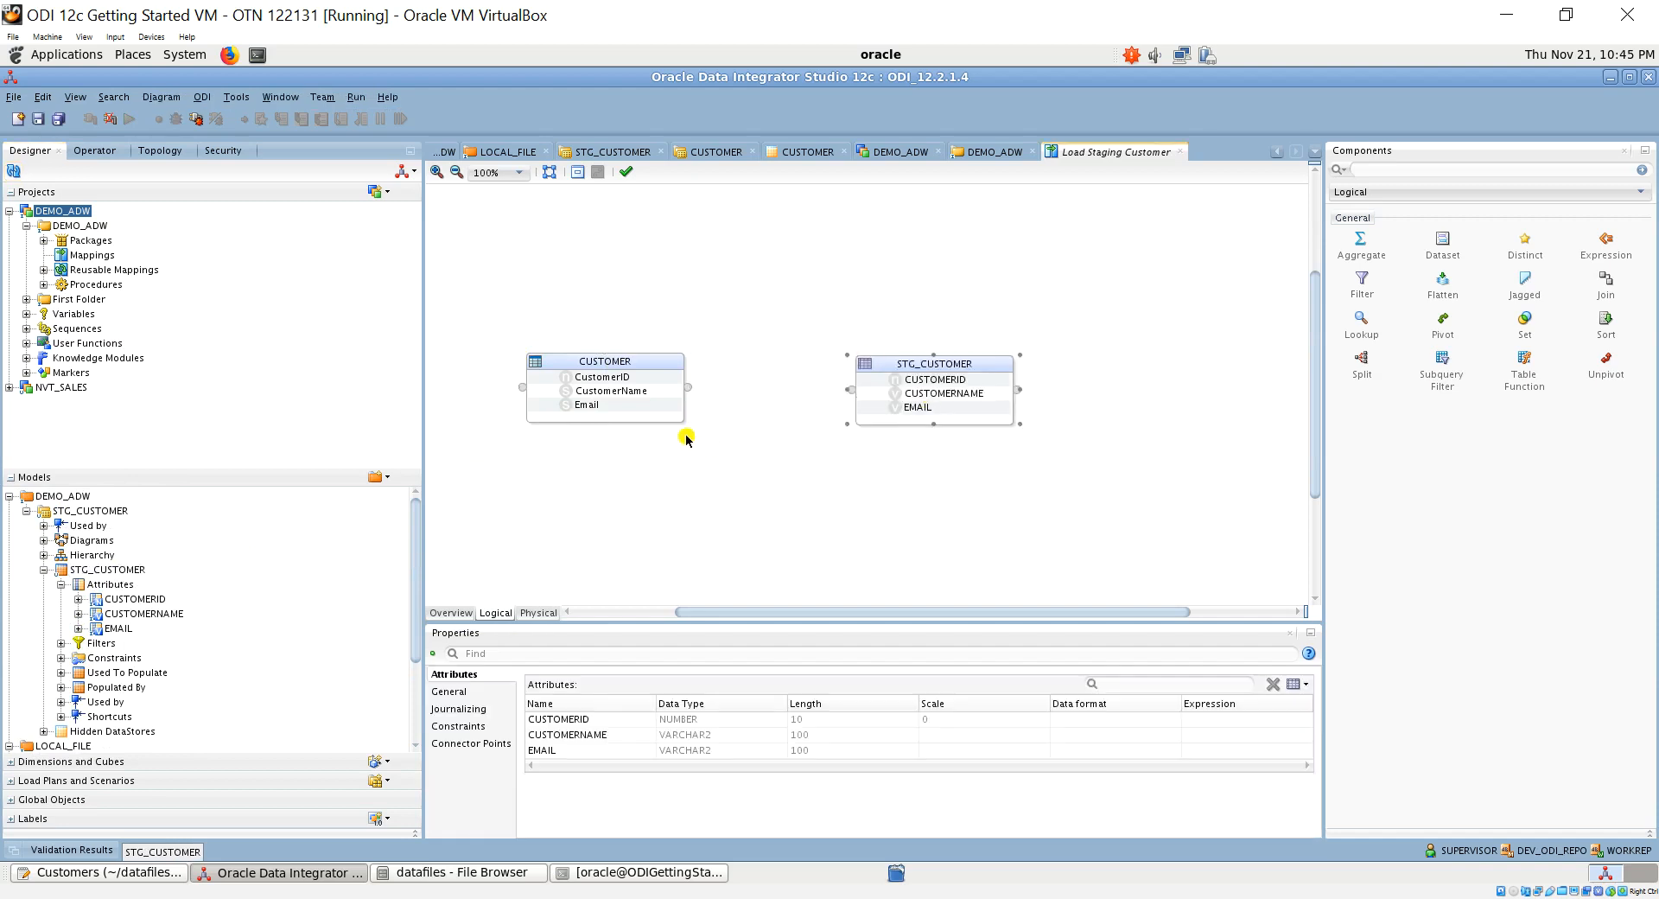
# Connect CUSTOMER to STG_CUSTOMER, auto-mapping attributes by name while ignoring case, and save the mapping
pyautogui.moveTo(688, 391); pyautogui.dragTo(852, 394)
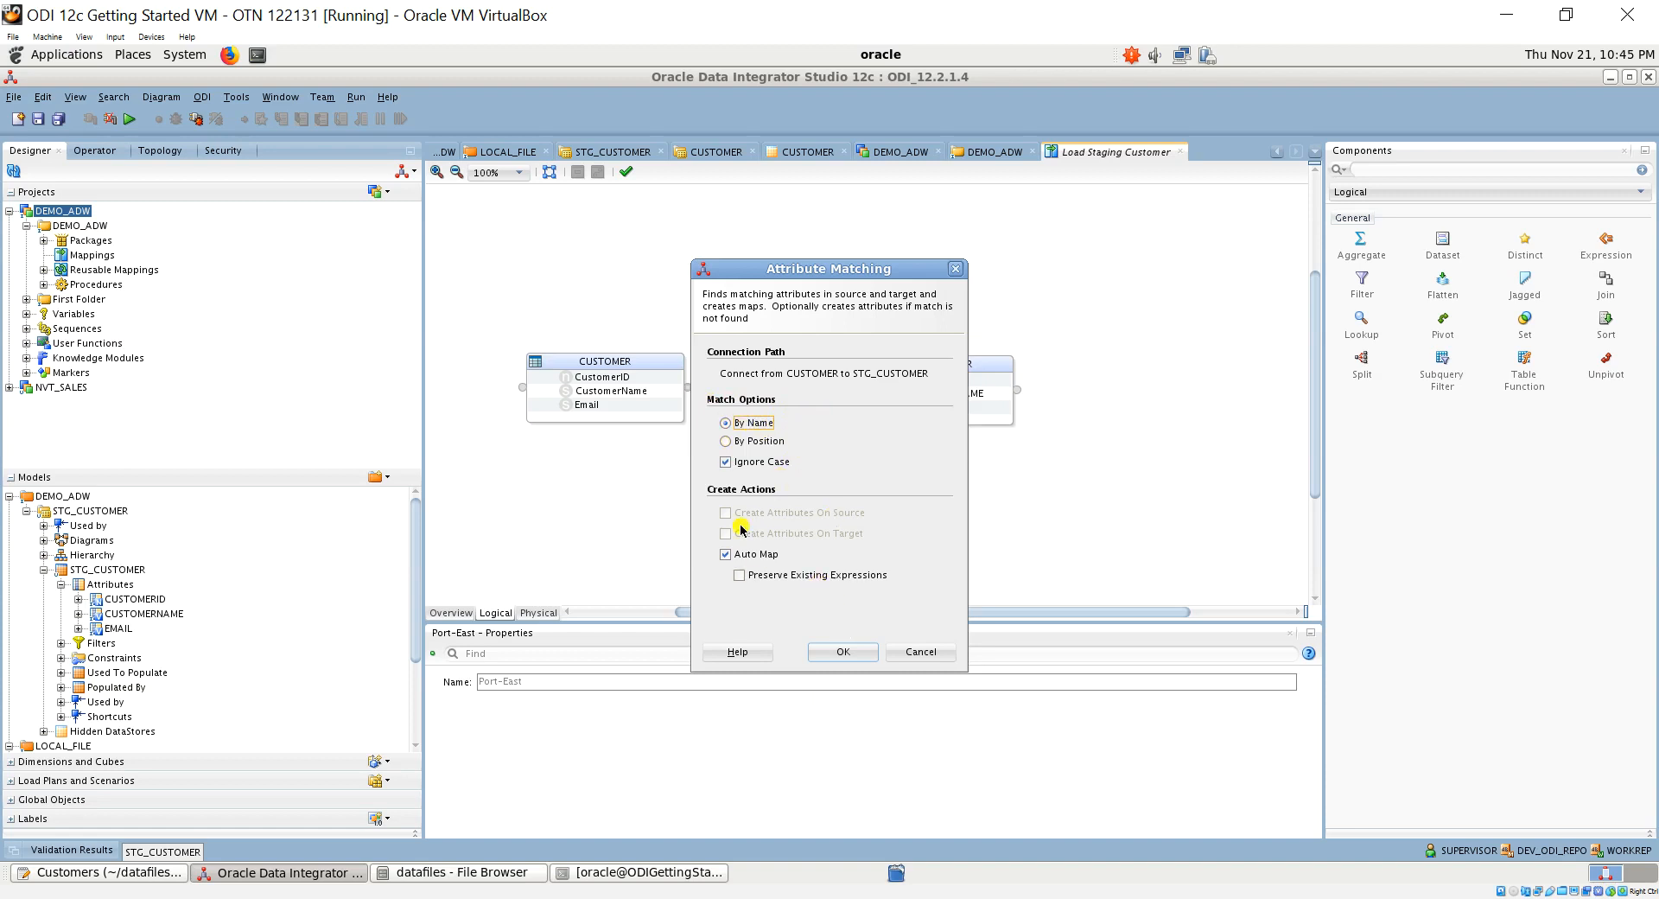
pyautogui.click(844, 654)
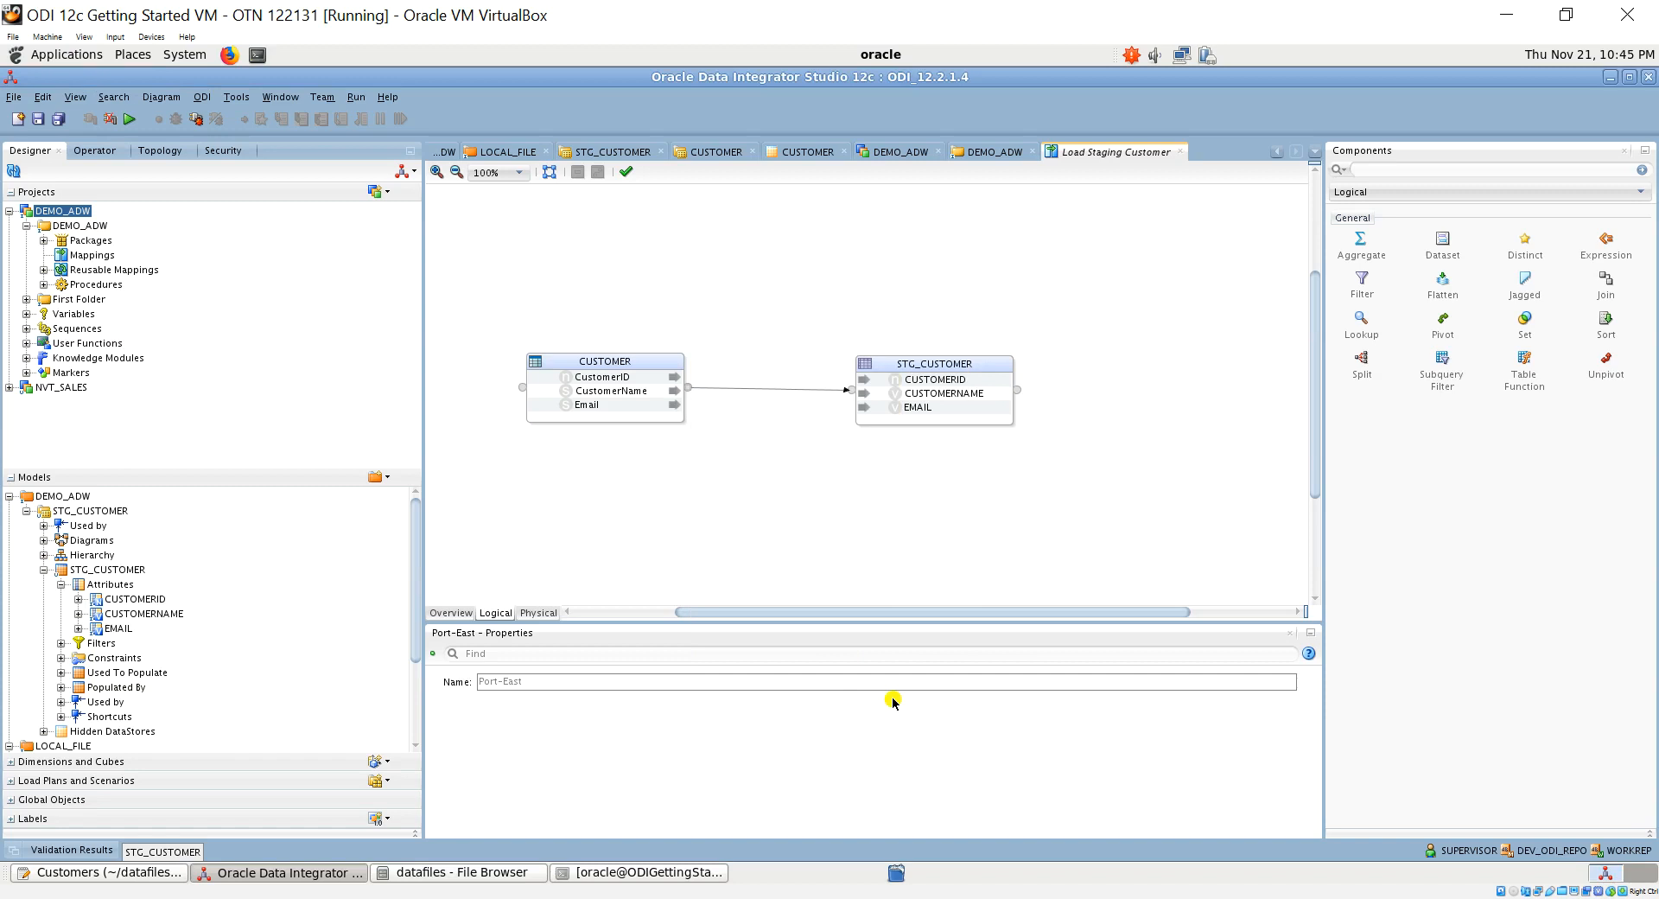
pyautogui.click(38, 120)
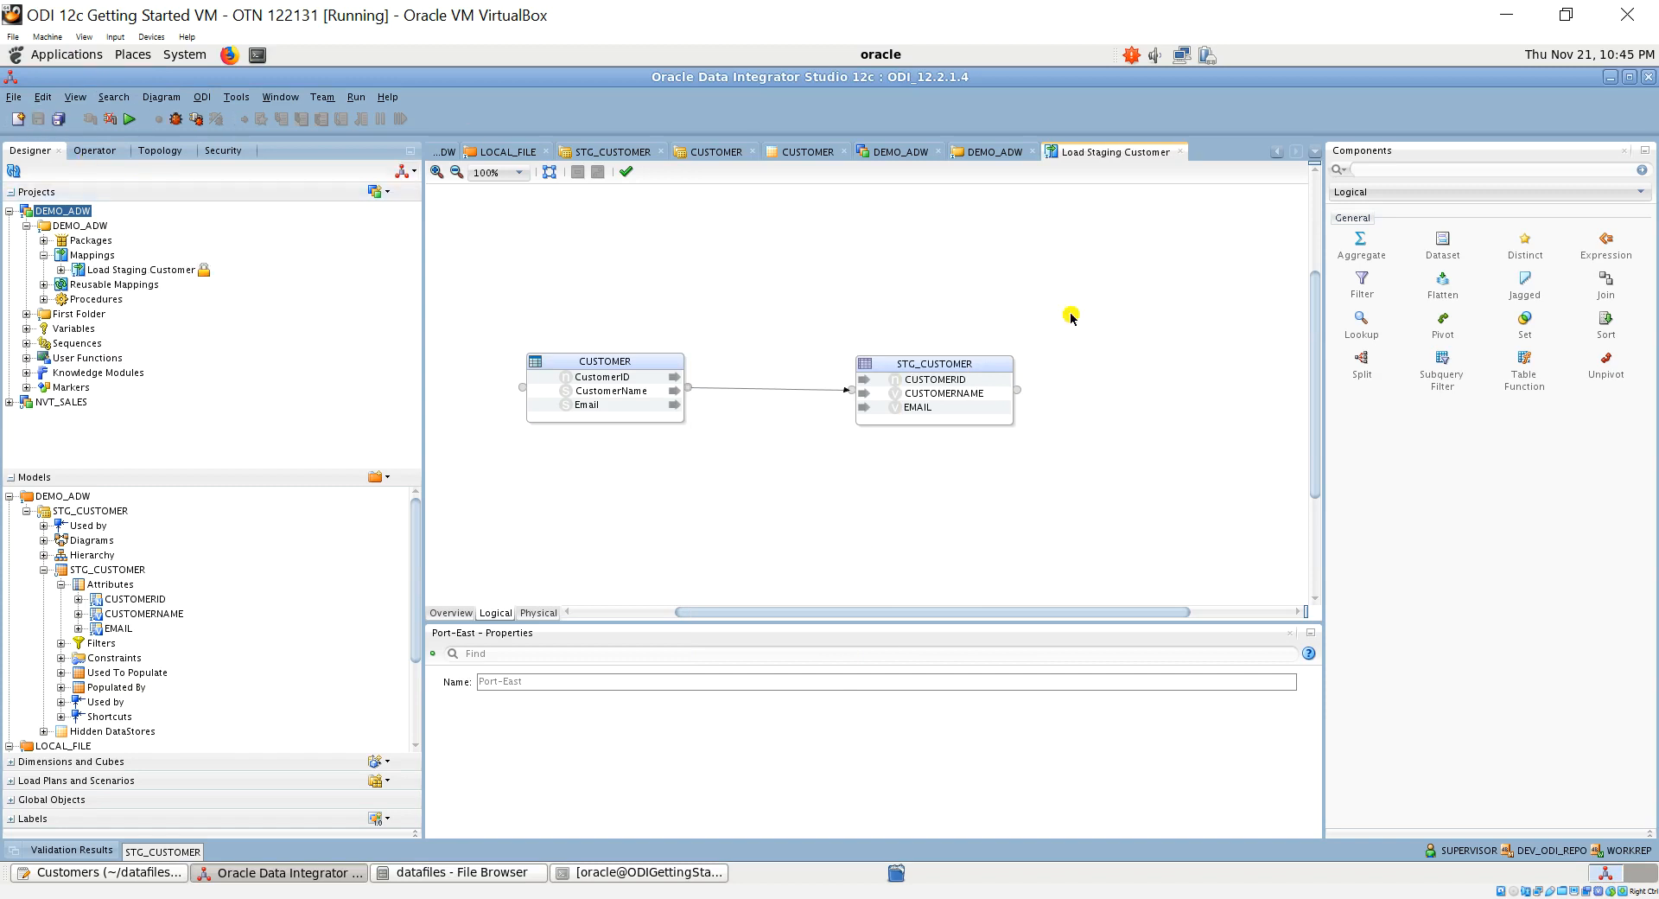
# Check STG_CUSTOMER's attribute expressions and, in the physical design, the loading knowledge module of the CUSTOMER_AP access point
pyautogui.click(967, 364)
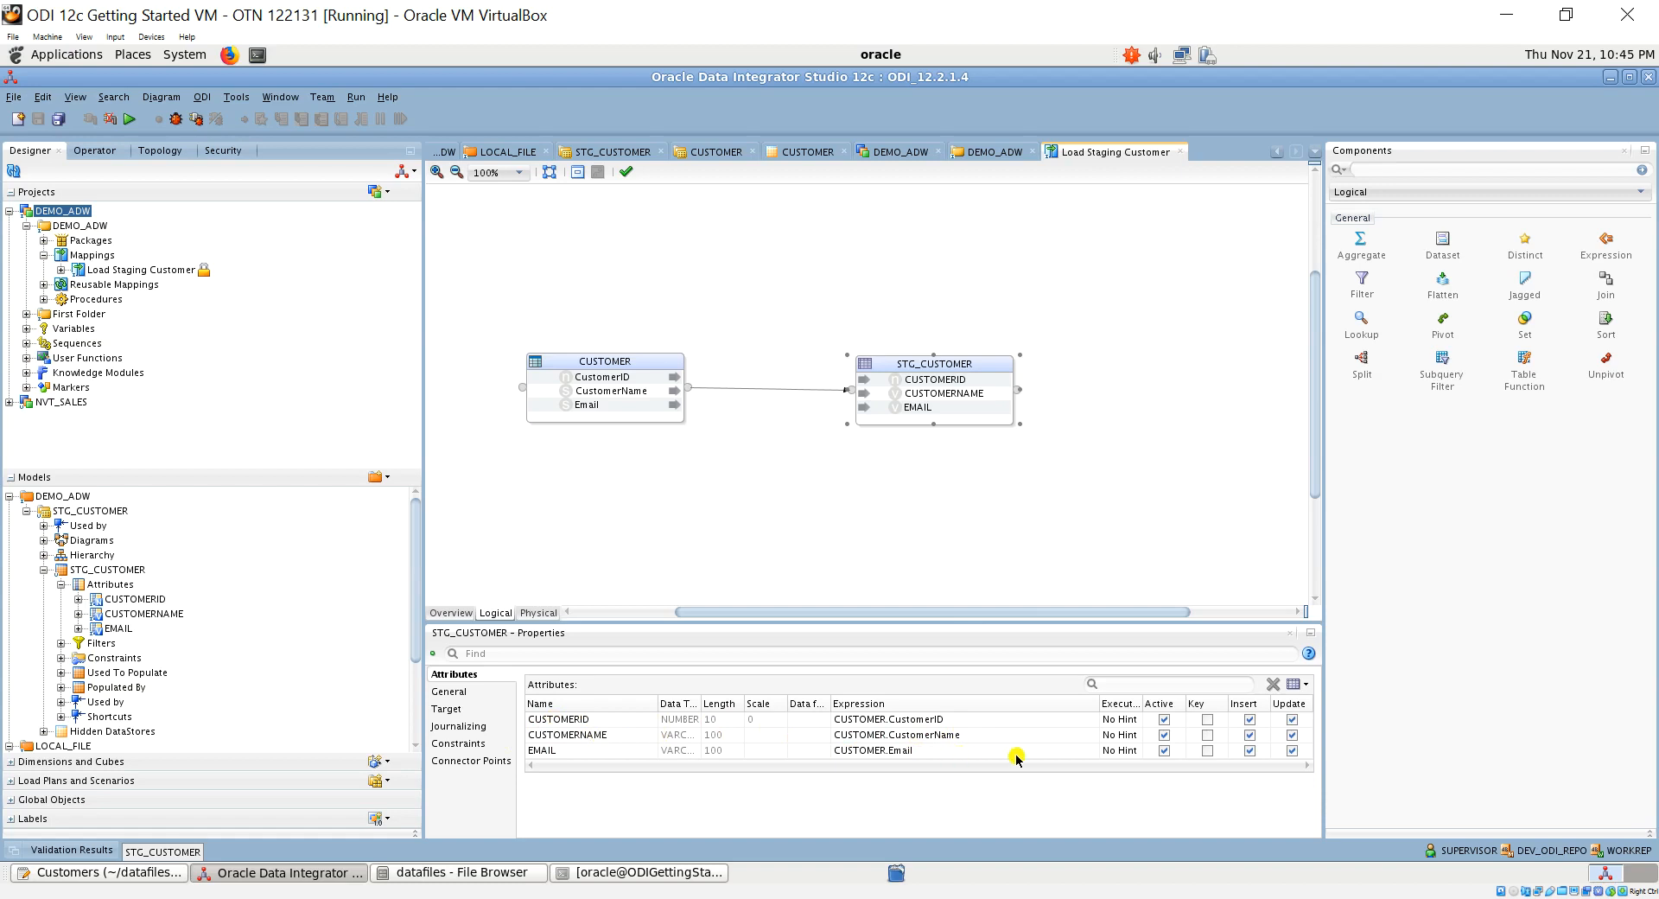
pyautogui.click(536, 612)
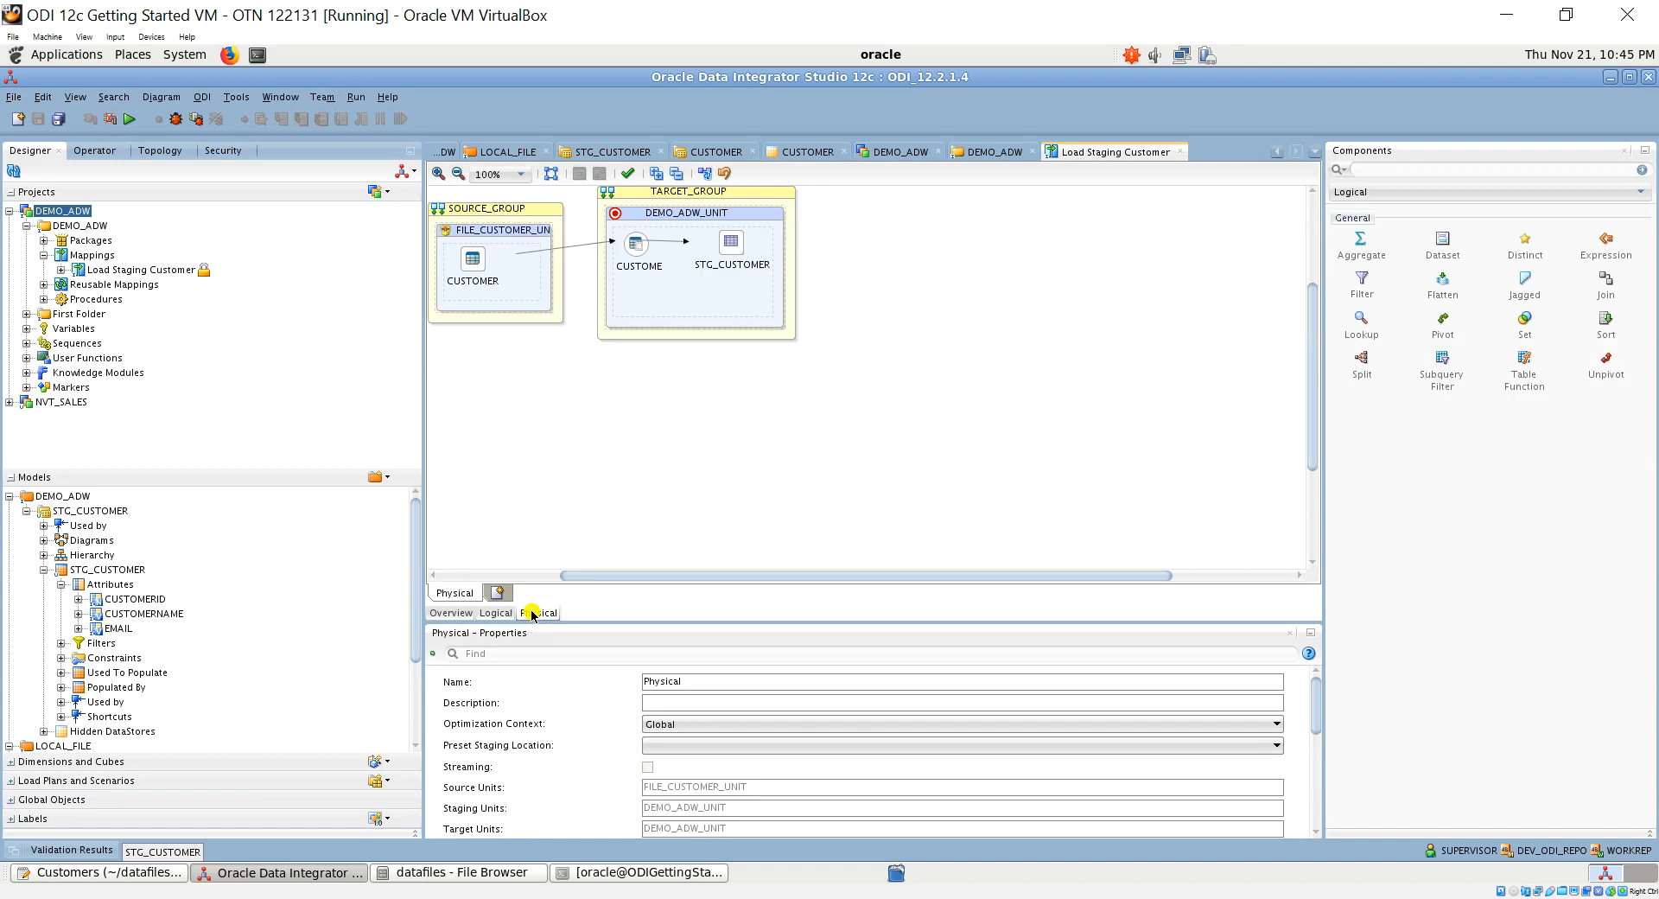
pyautogui.click(635, 248)
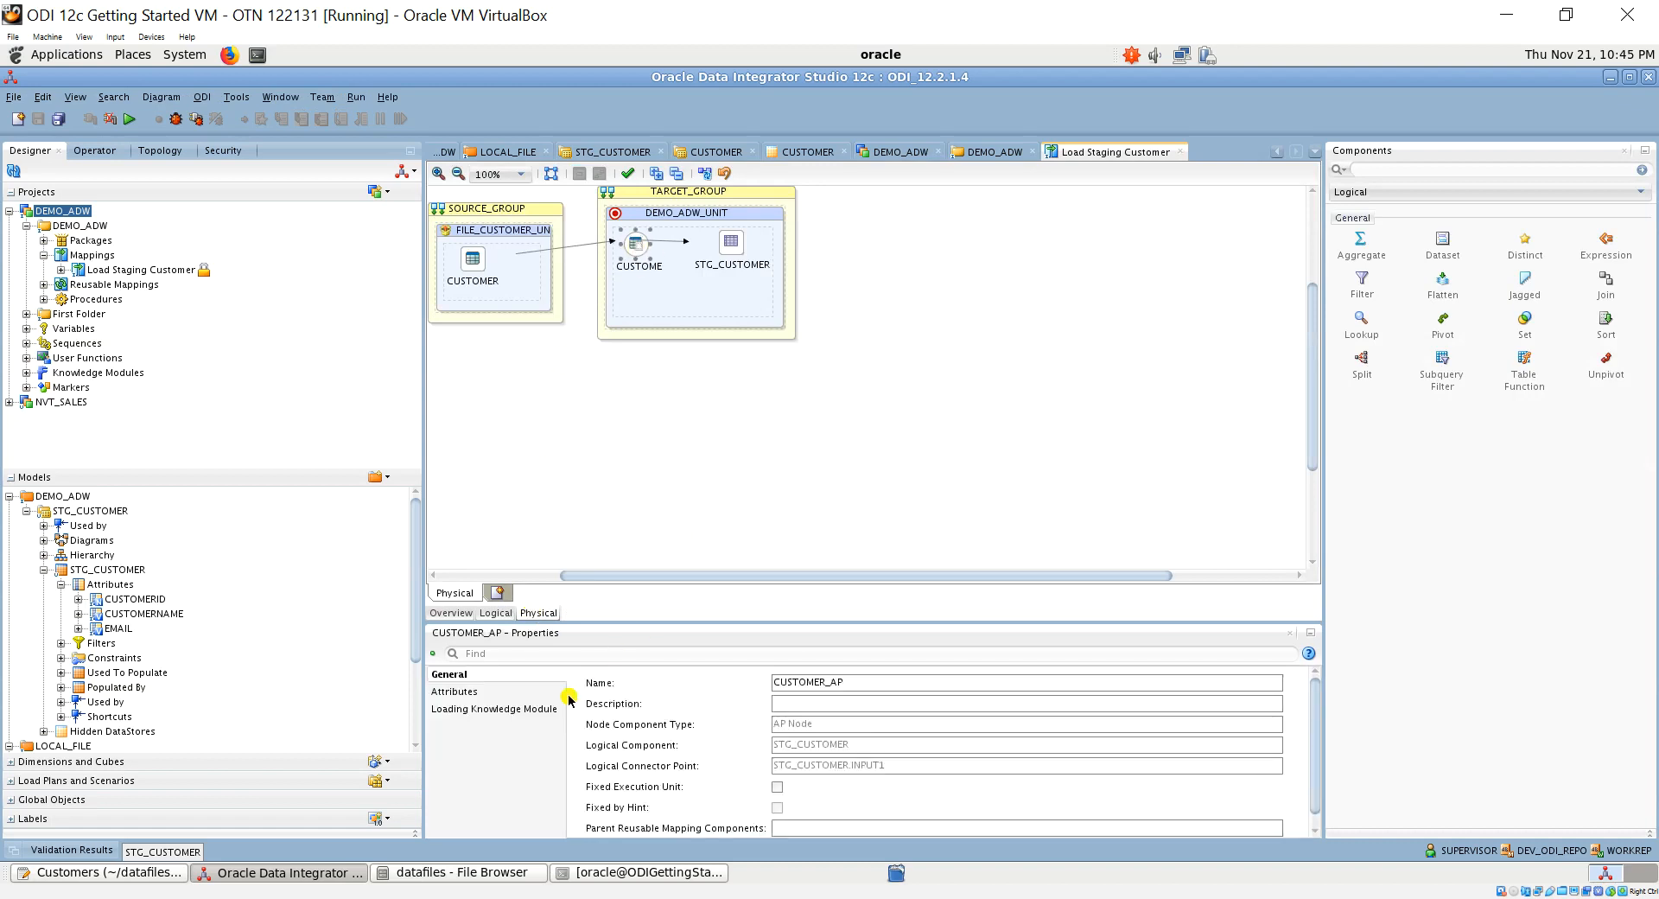
pyautogui.click(536, 709)
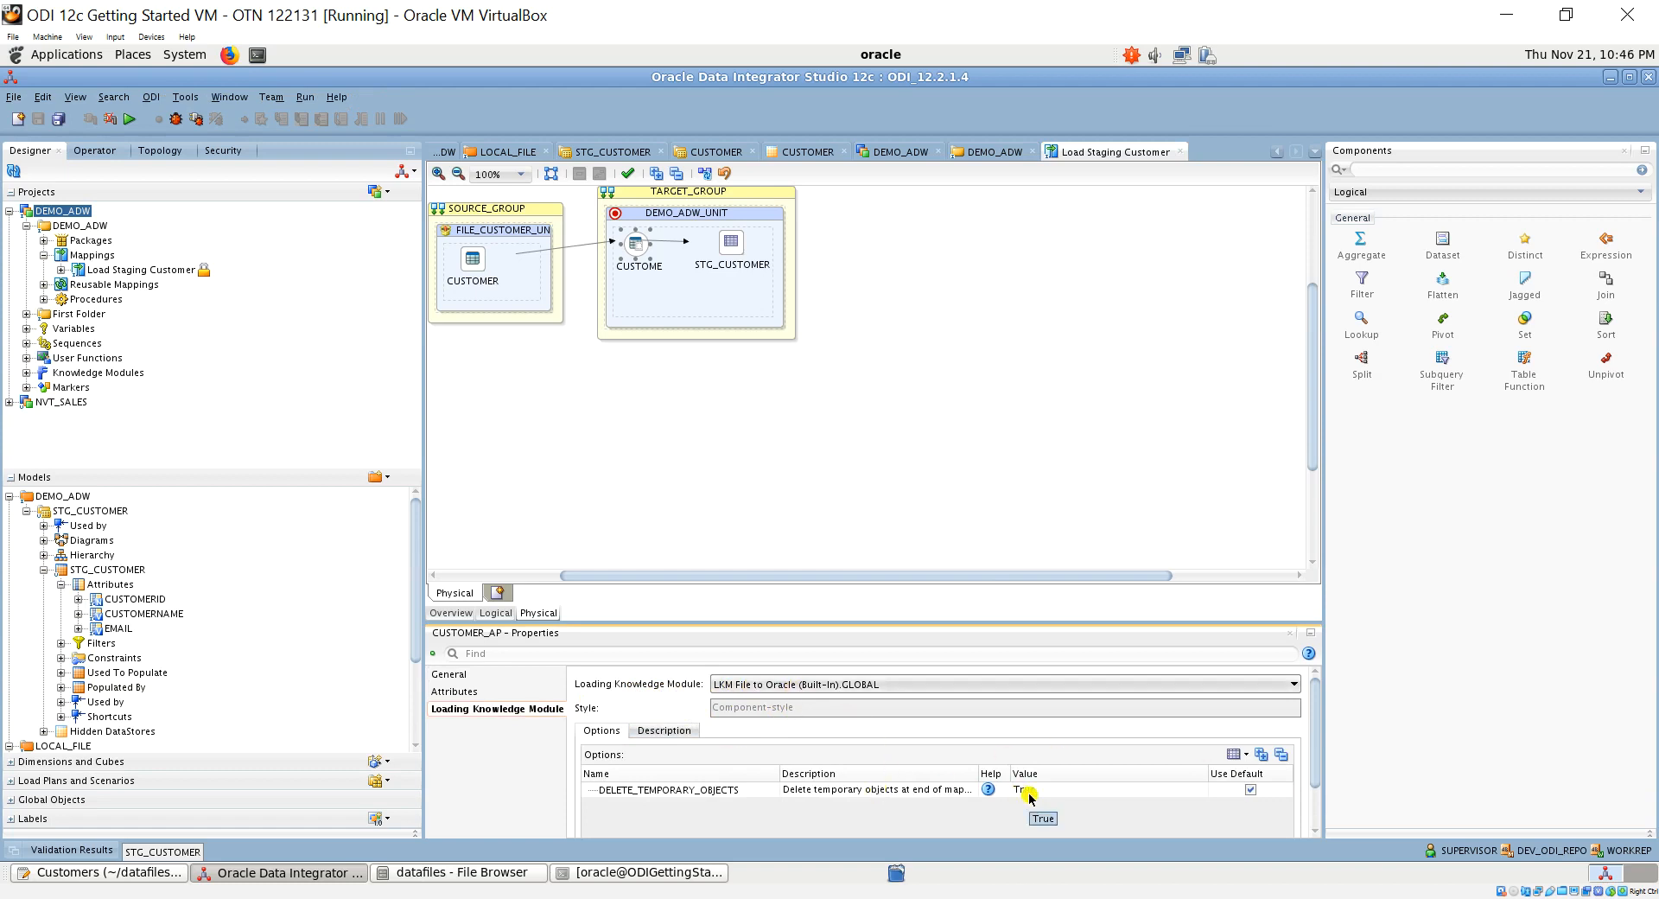
# Set DELETE_ALL to True in the integration knowledge module options of the physical STG_CUSTOMER target and save the mapping
pyautogui.moveTo(732, 251)
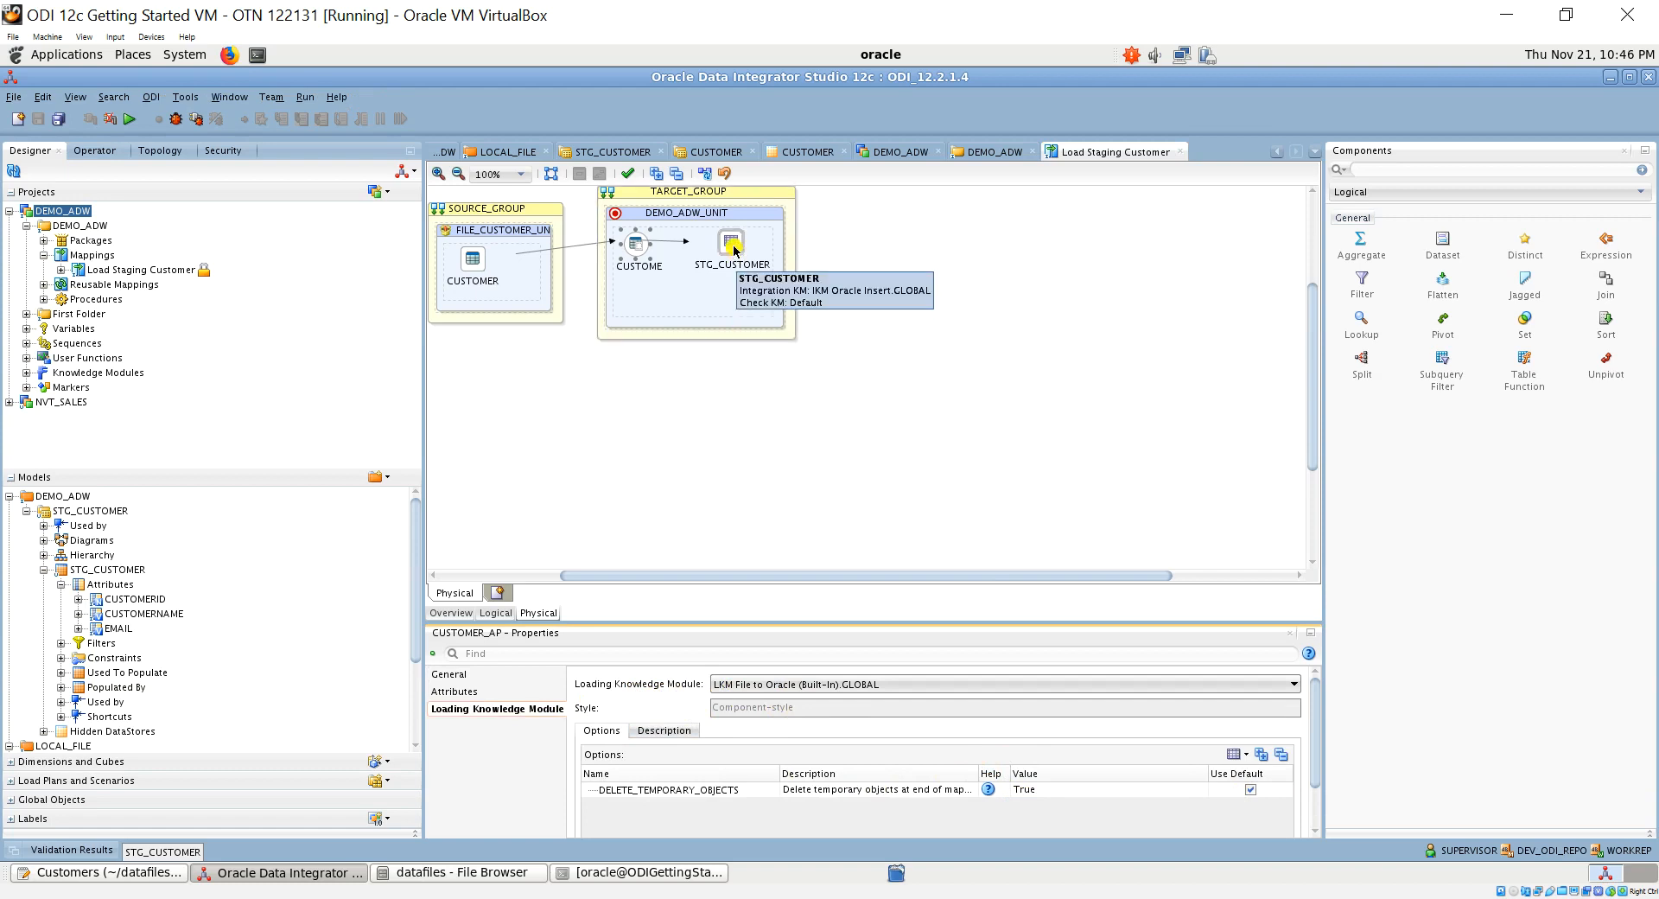
pyautogui.click(733, 249)
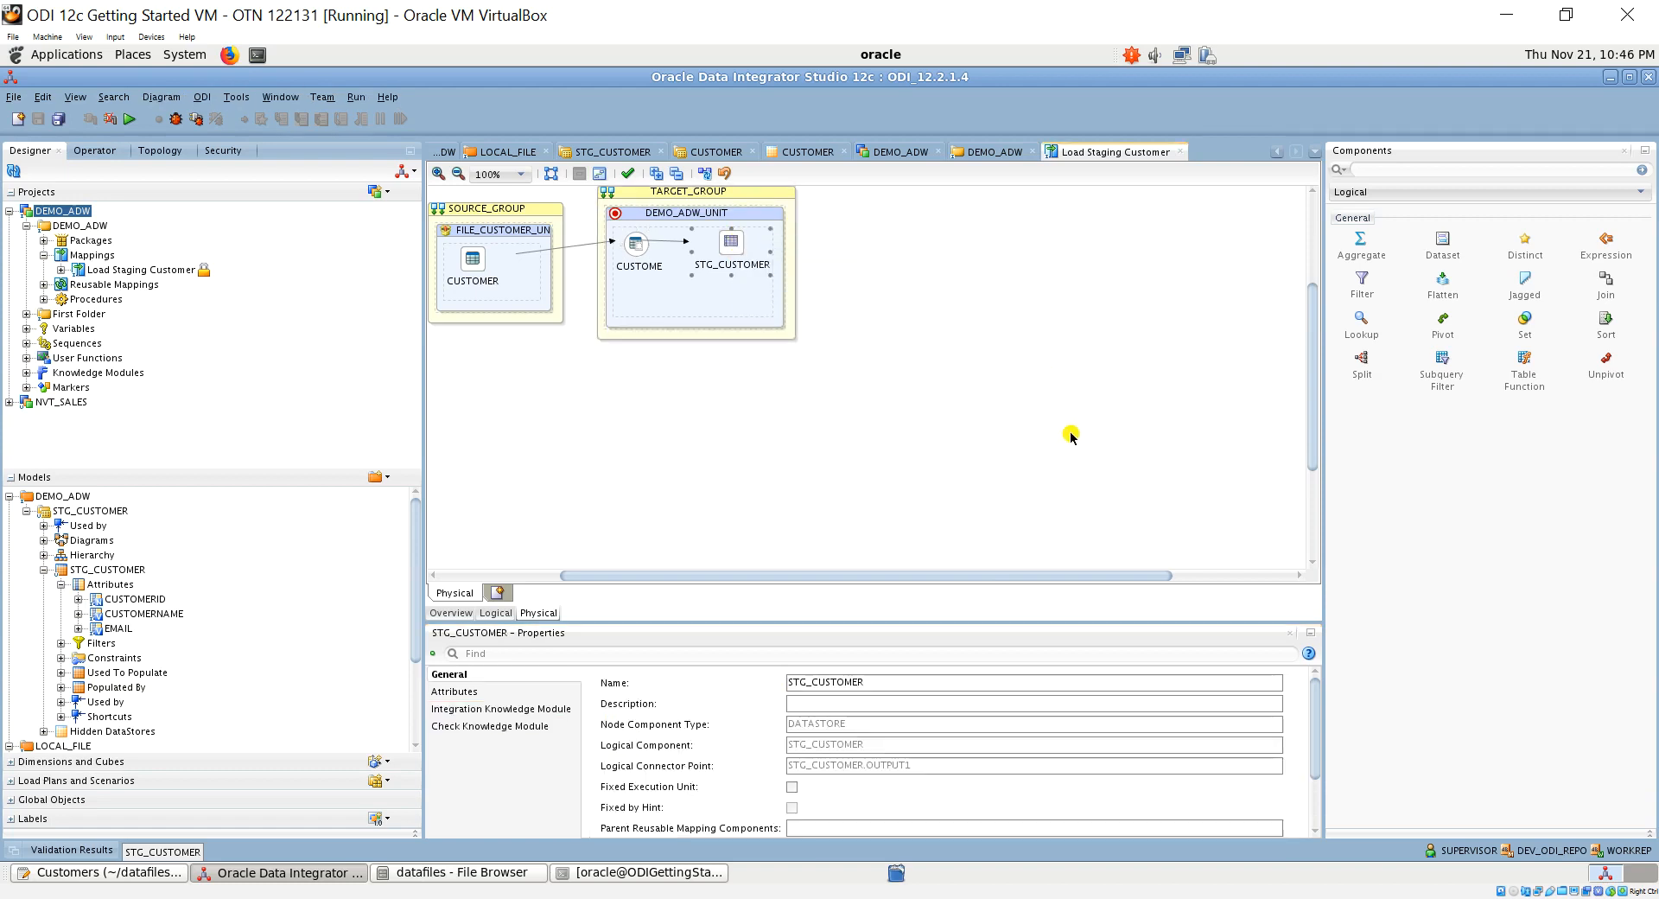
pyautogui.click(499, 710)
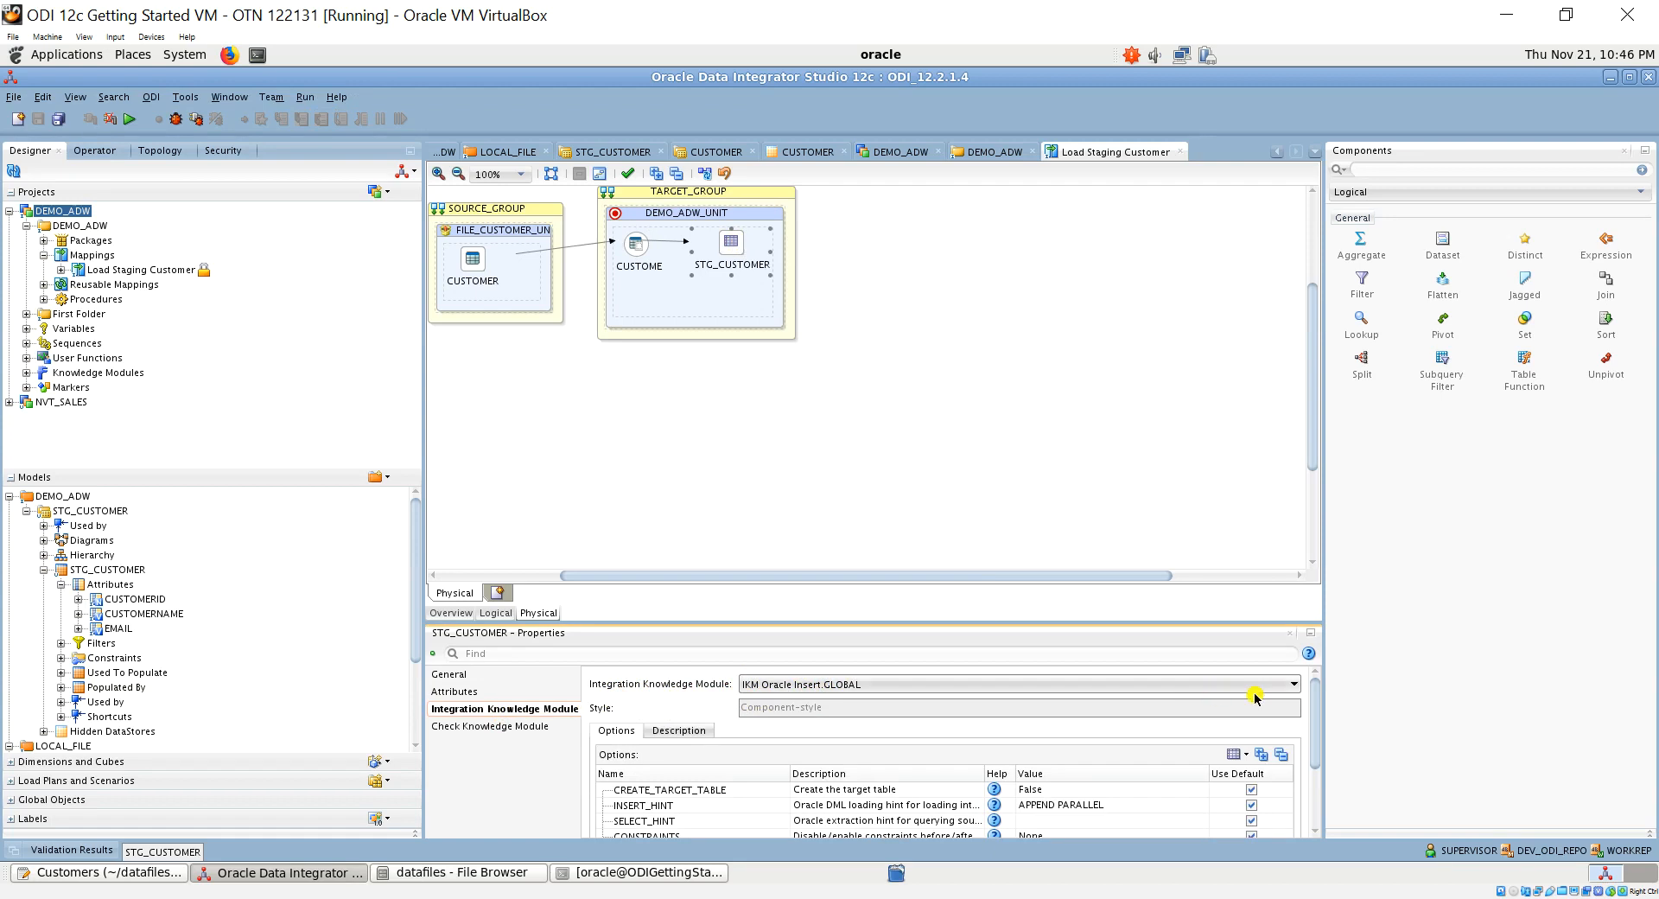
pyautogui.scroll(-3, 1315, 705)
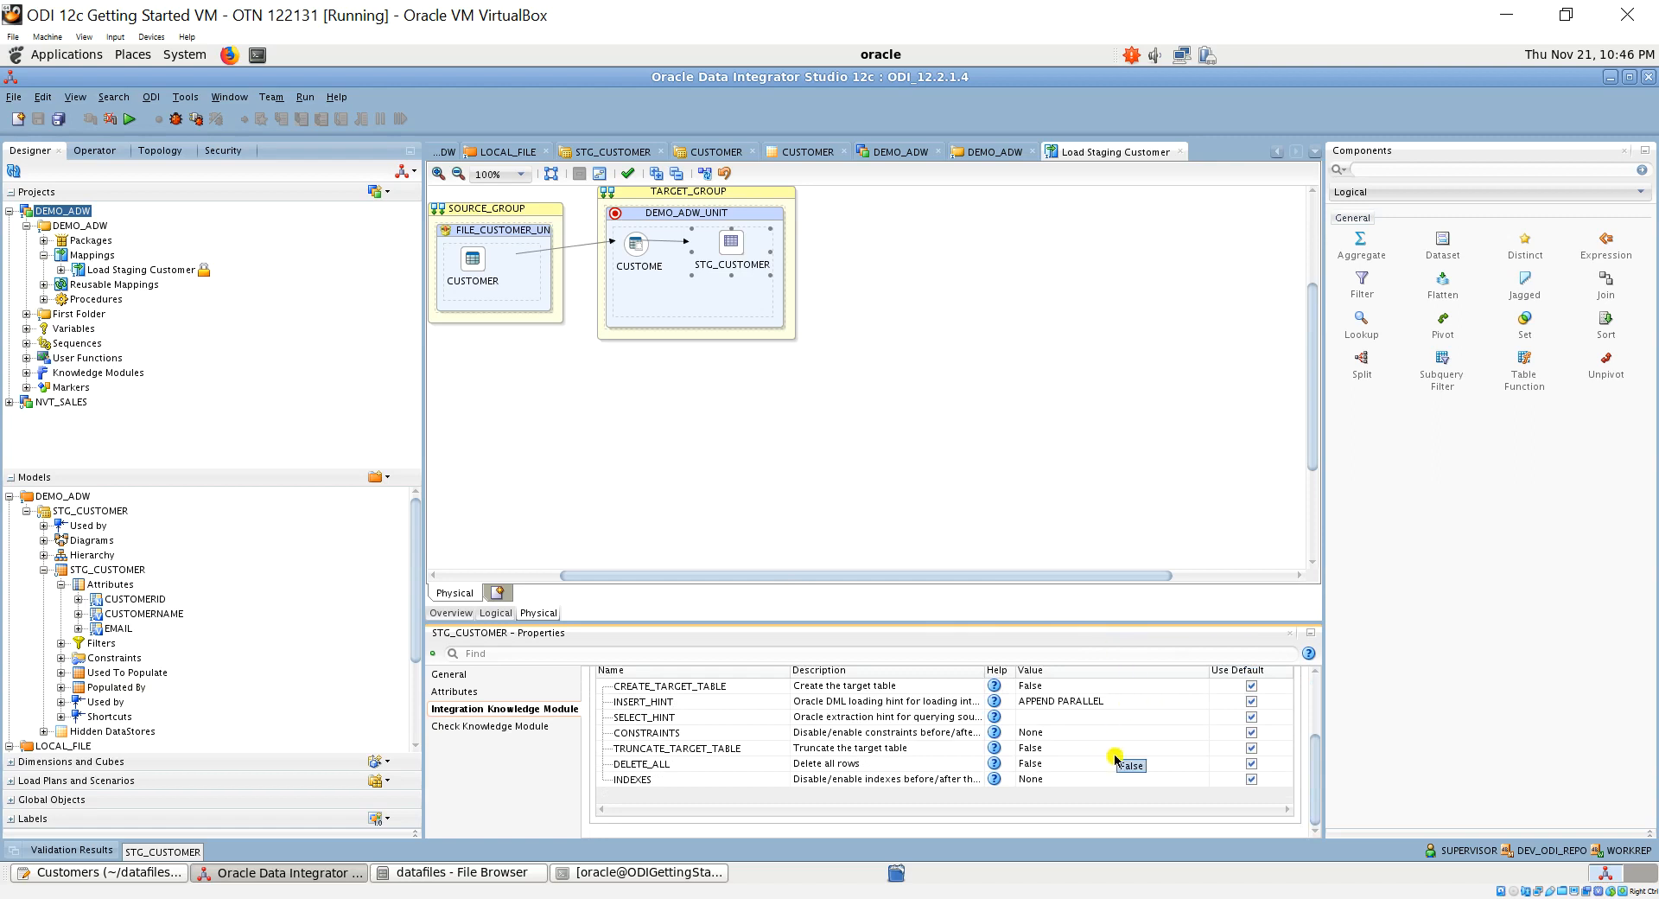
pyautogui.click(671, 765)
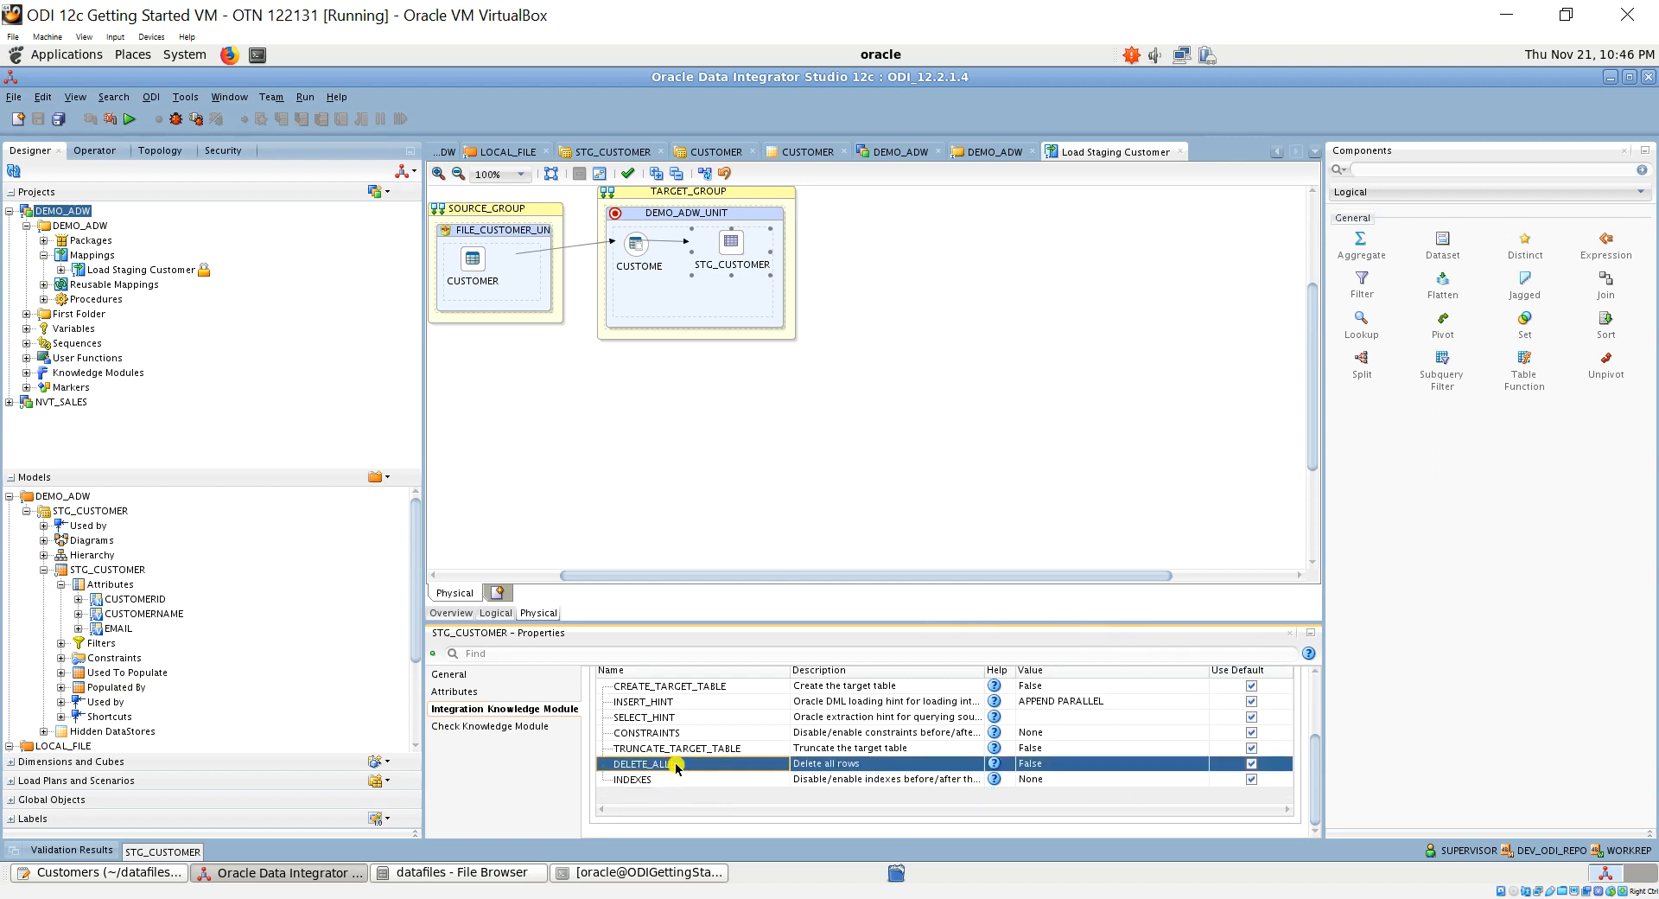
pyautogui.click(1076, 768)
pyautogui.click(1026, 787)
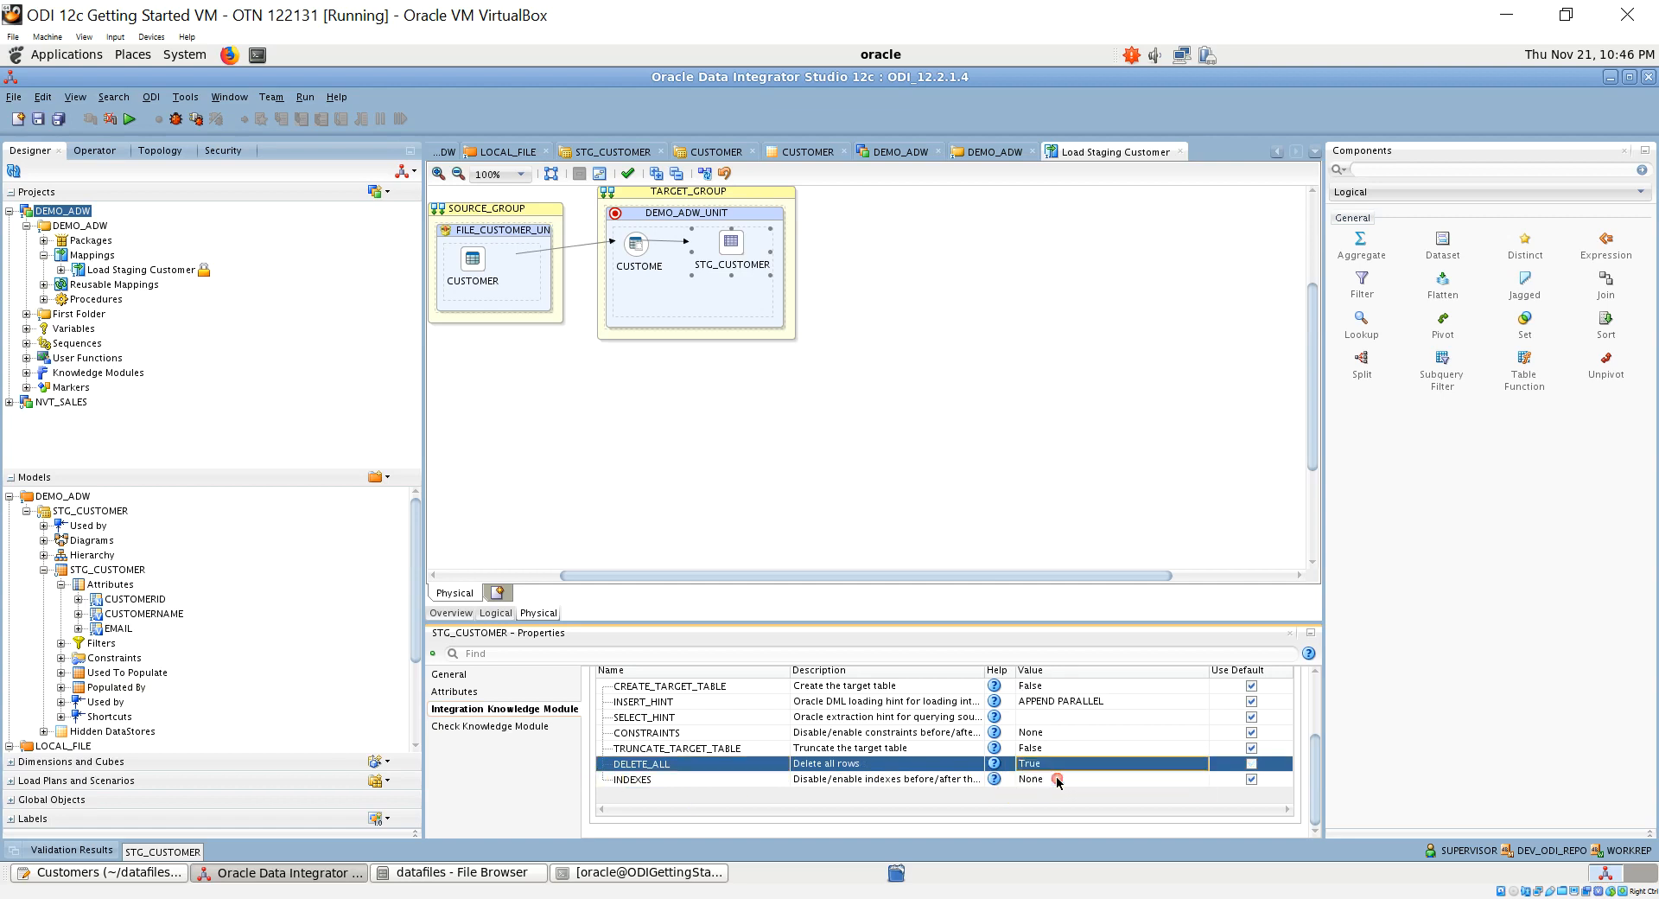
pyautogui.click(1018, 528)
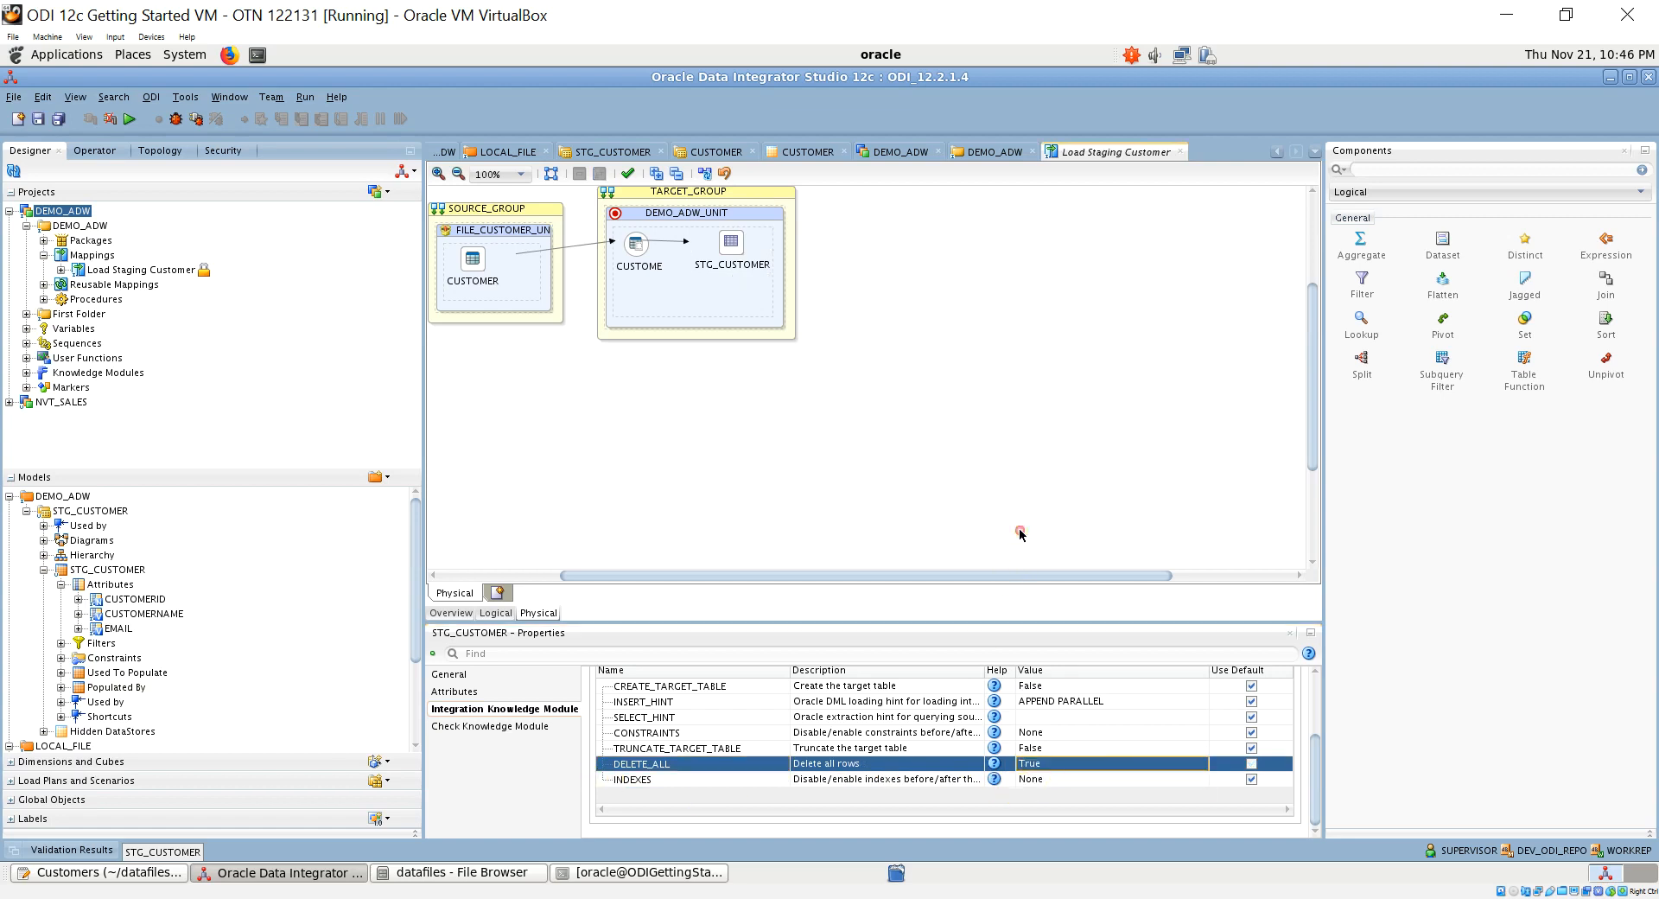
pyautogui.click(37, 122)
pyautogui.click(904, 381)
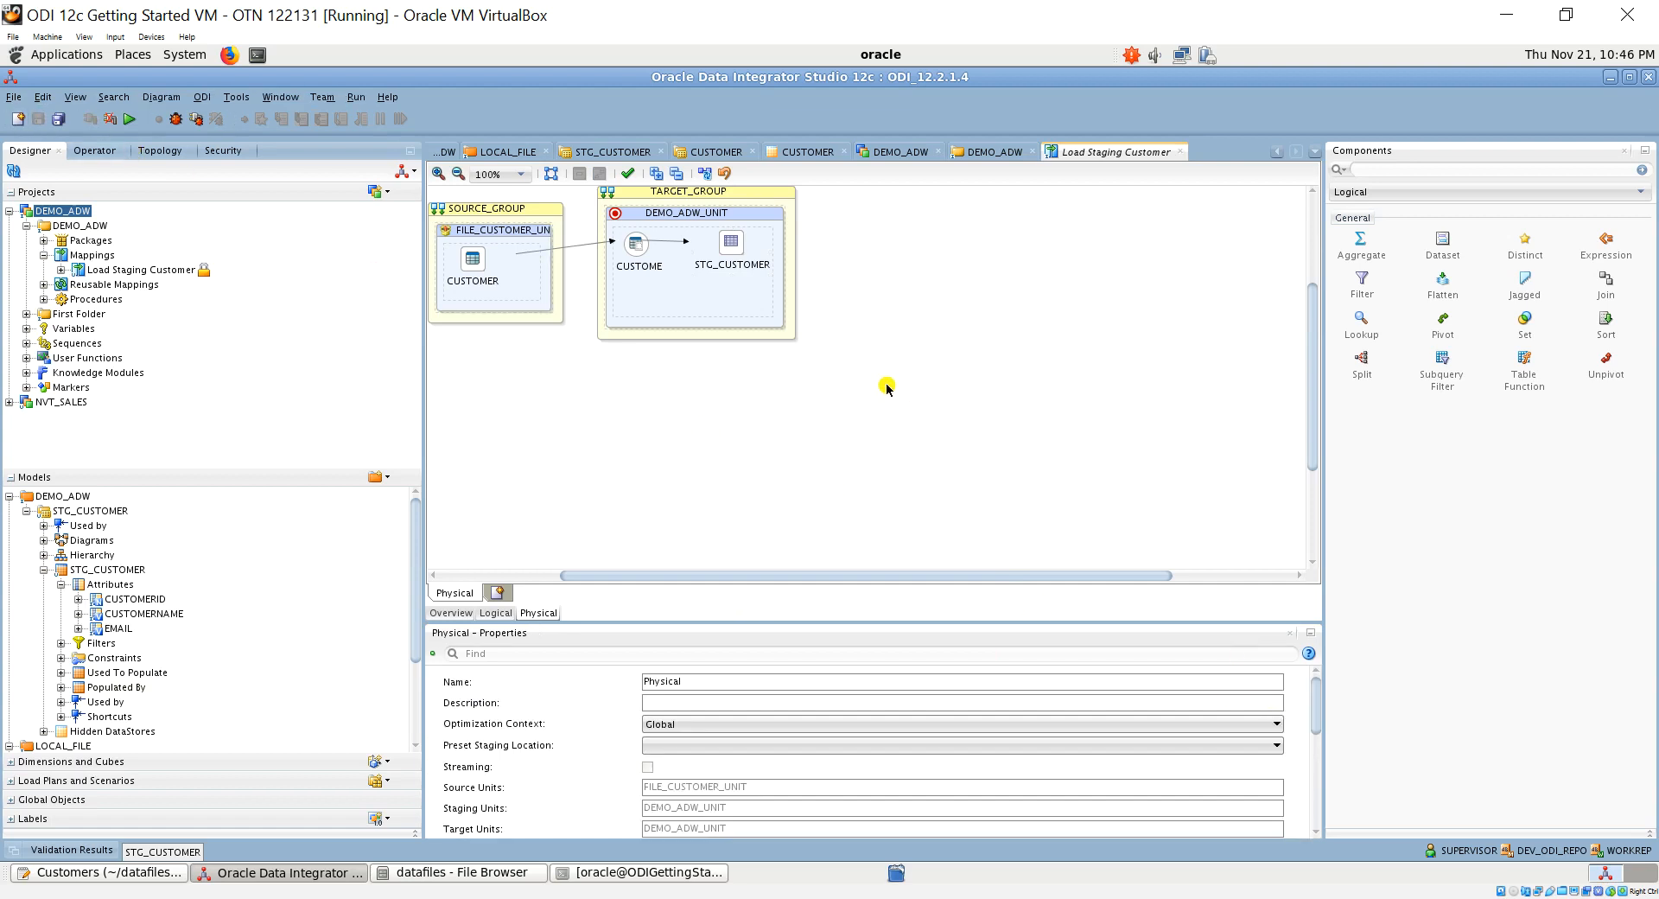
# Switch to SQL Developer and open a new SQL worksheet on the ADW_USER connection
pyautogui.hotkey('alt', 'Tab')
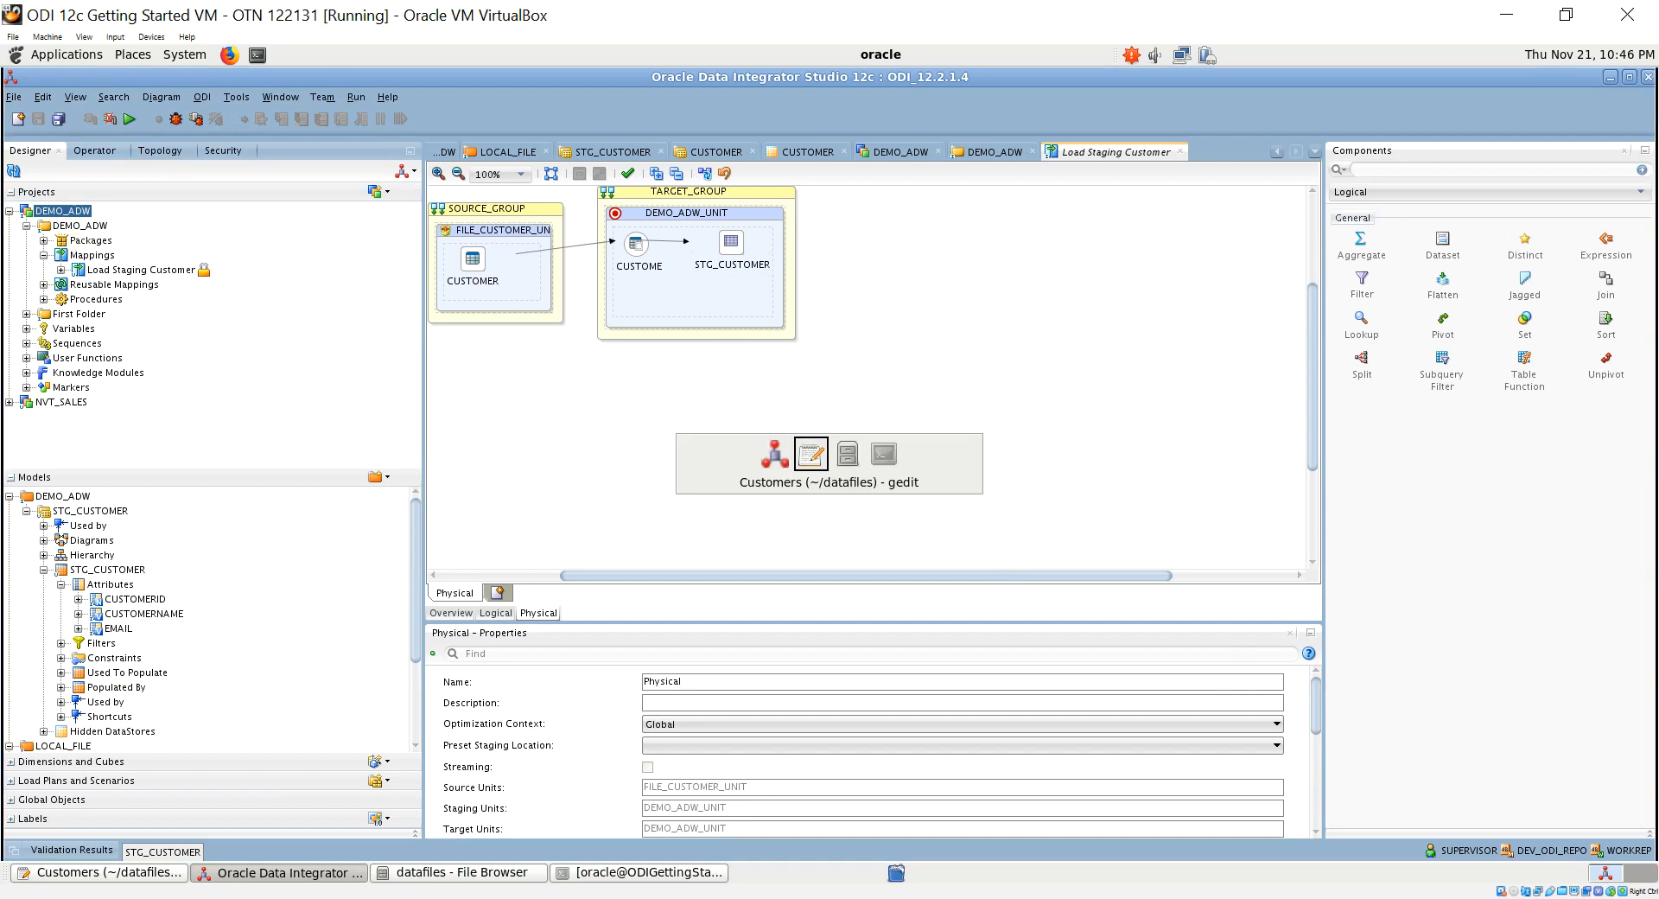
pyautogui.click(341, 874)
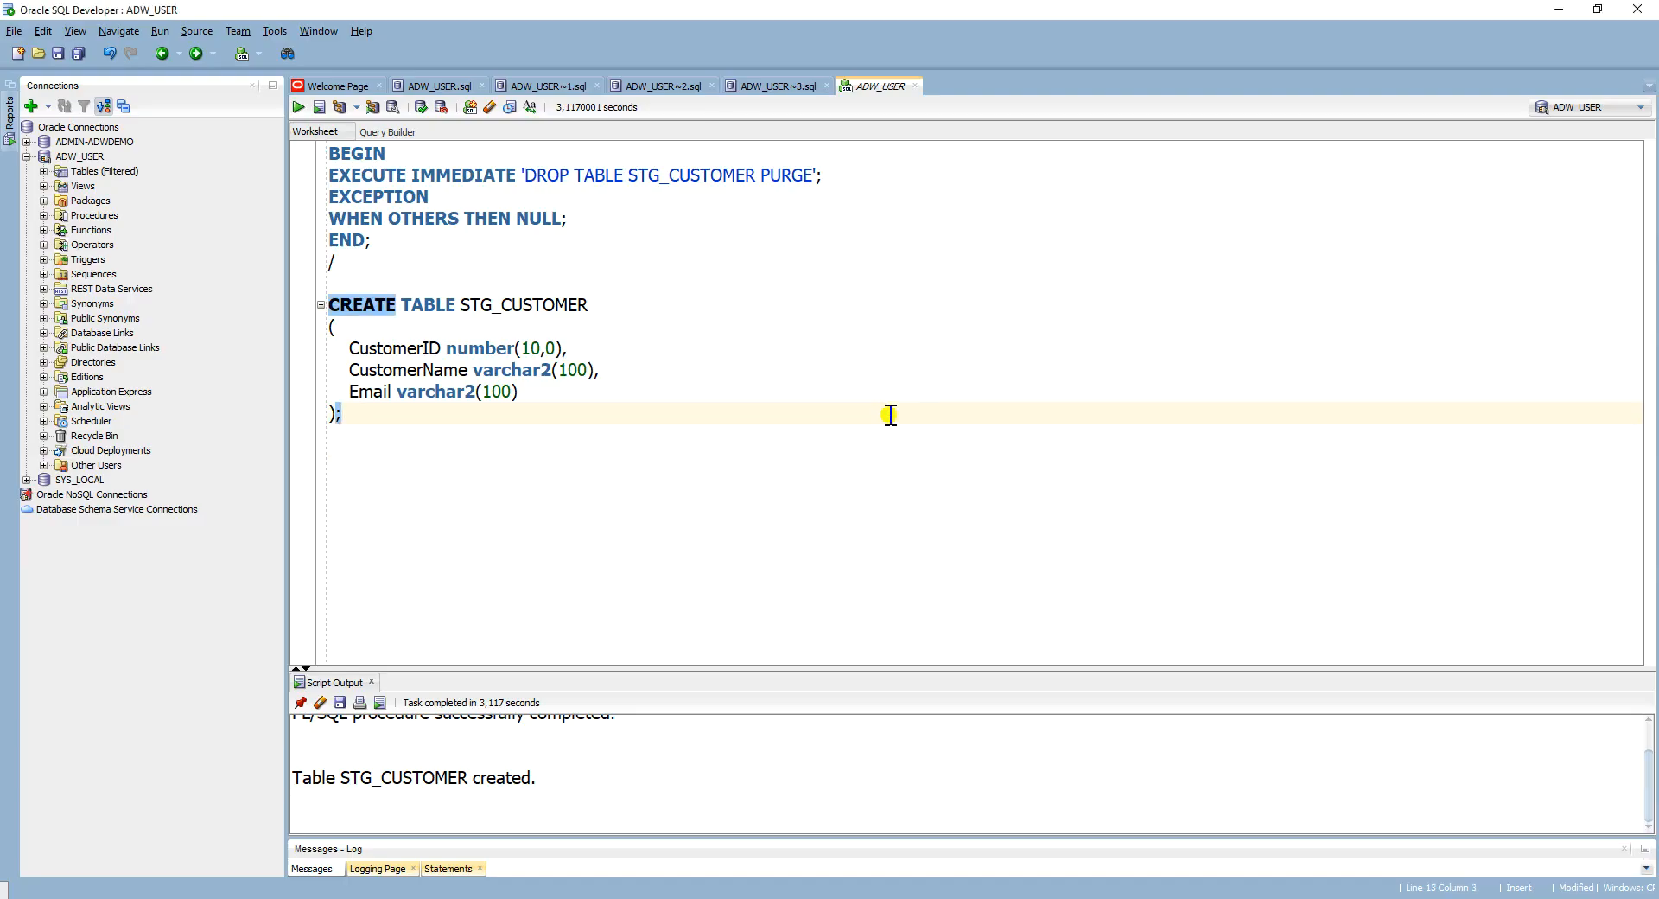
pyautogui.hotkey('alt', 'F10')
pyautogui.press('Return')
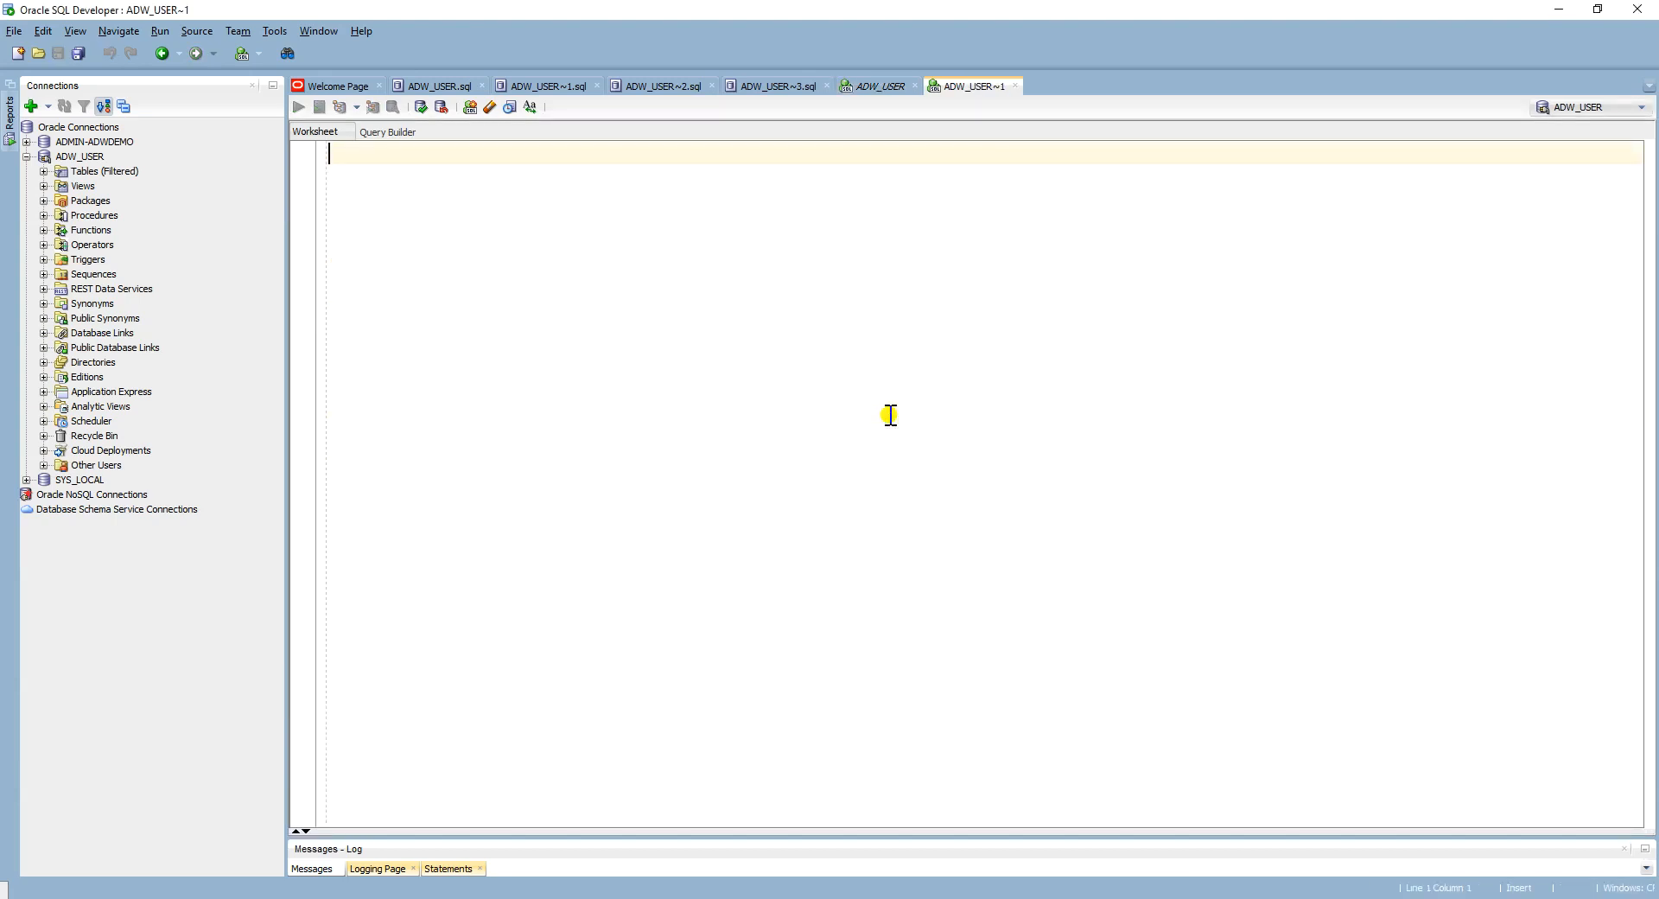
# Run SELECT * FROM STG_CUSTOMER; as a script and enlarge the output area to read the result
pyautogui.write('SELECT * F')
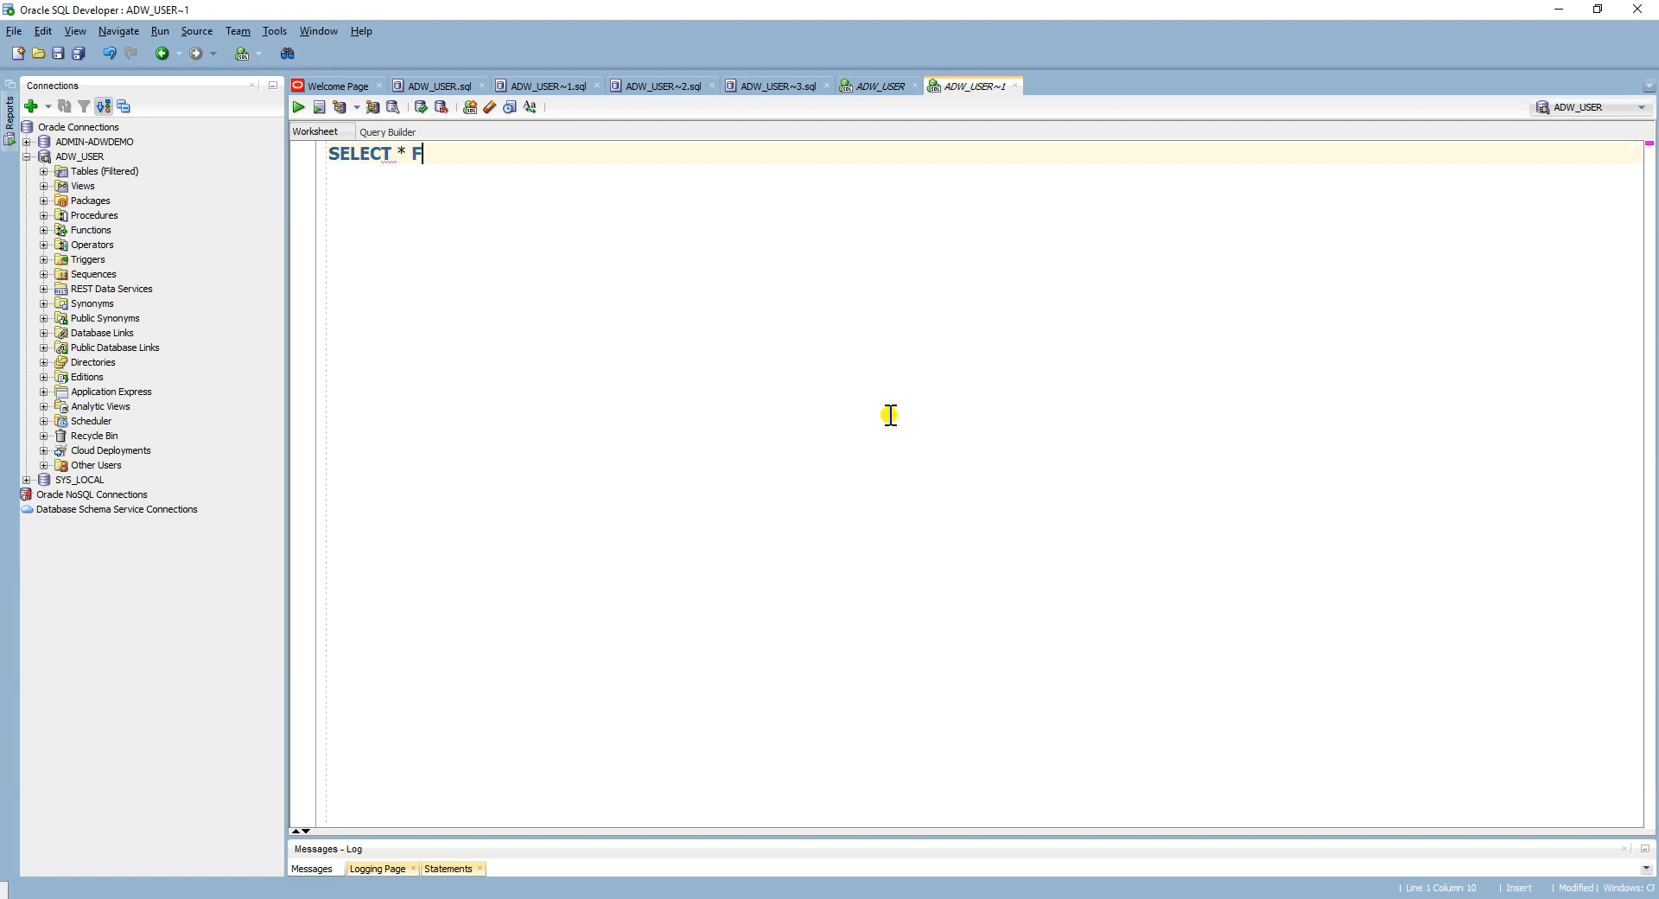
pyautogui.write('ROM STG_CUSTO')
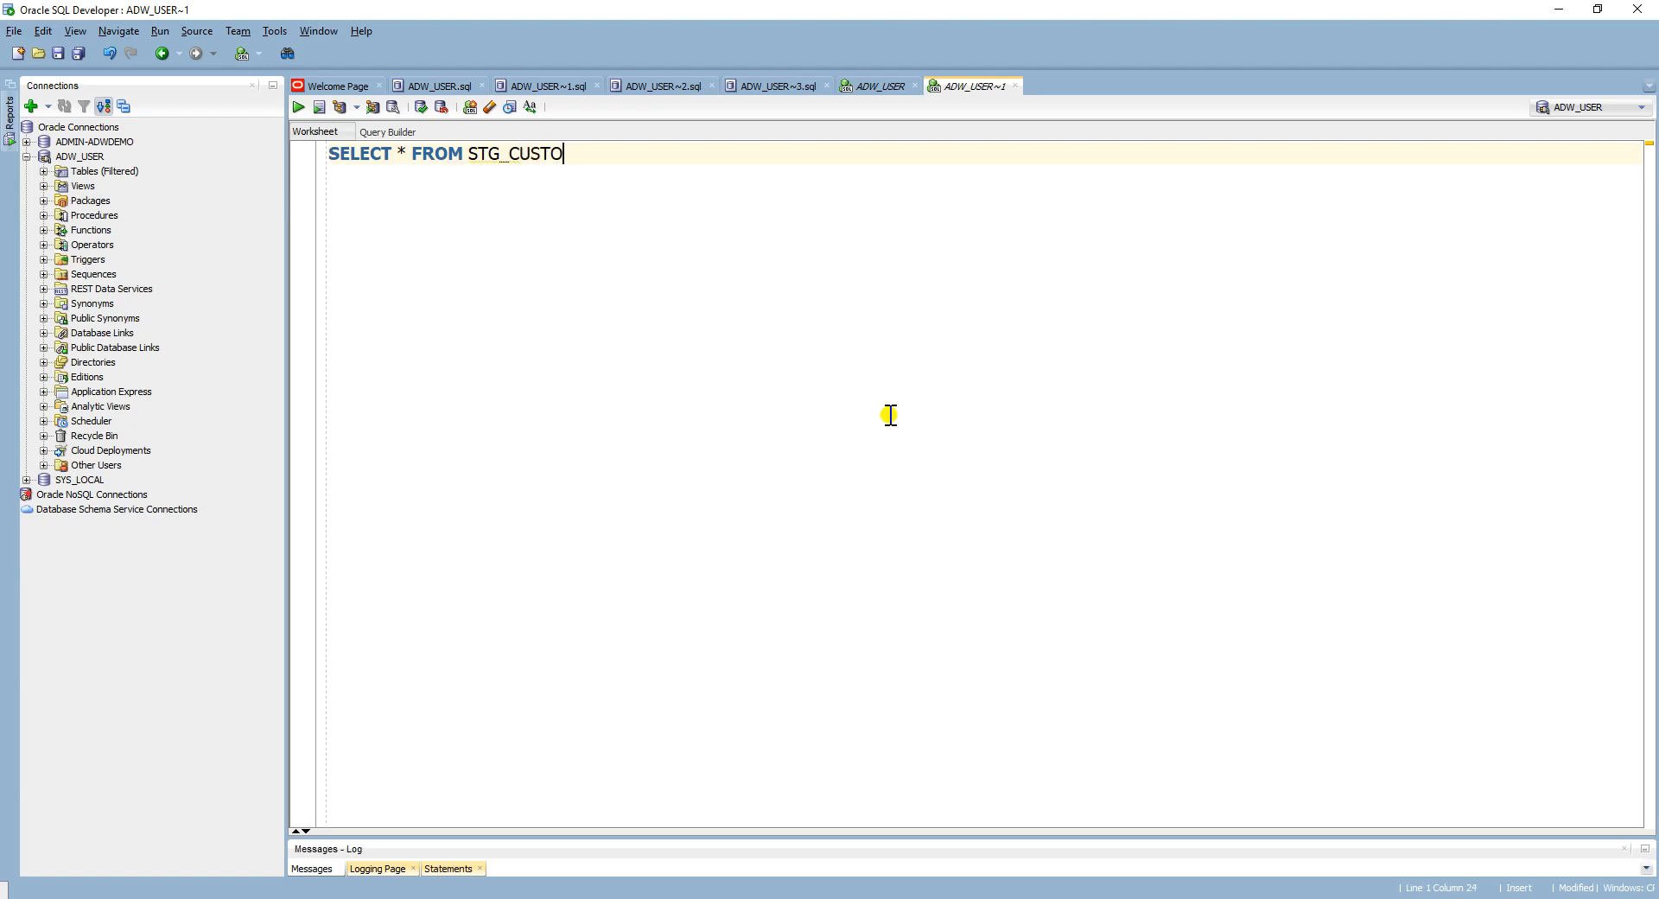
pyautogui.write('MER;')
pyautogui.click(318, 107)
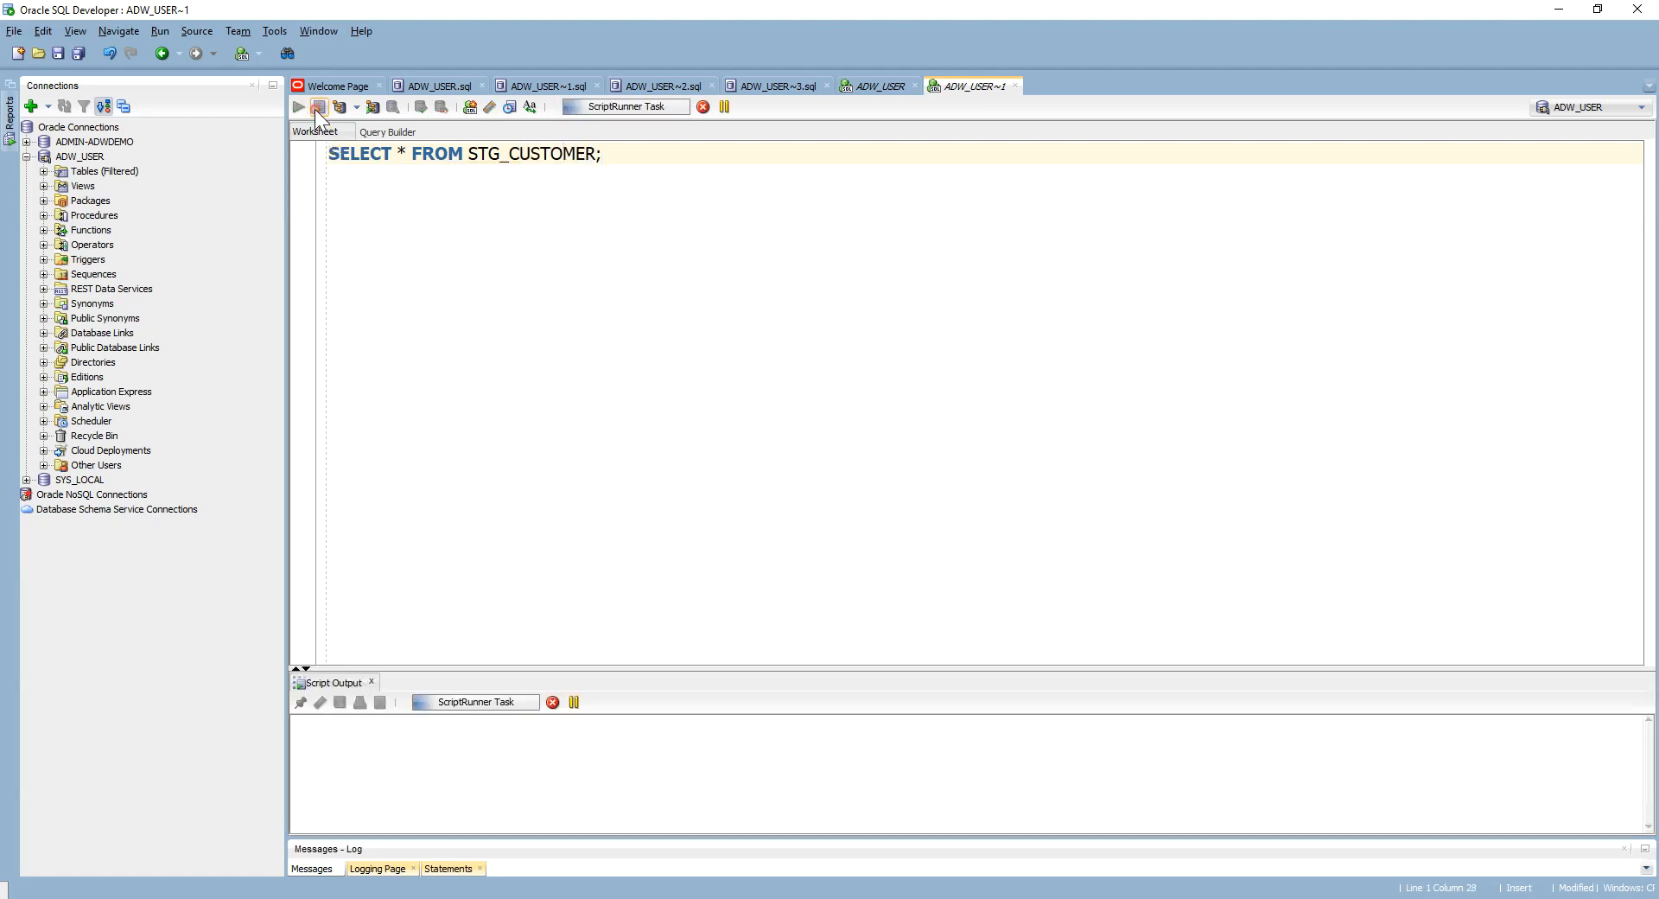
pyautogui.moveTo(785, 671); pyautogui.dragTo(766, 494)
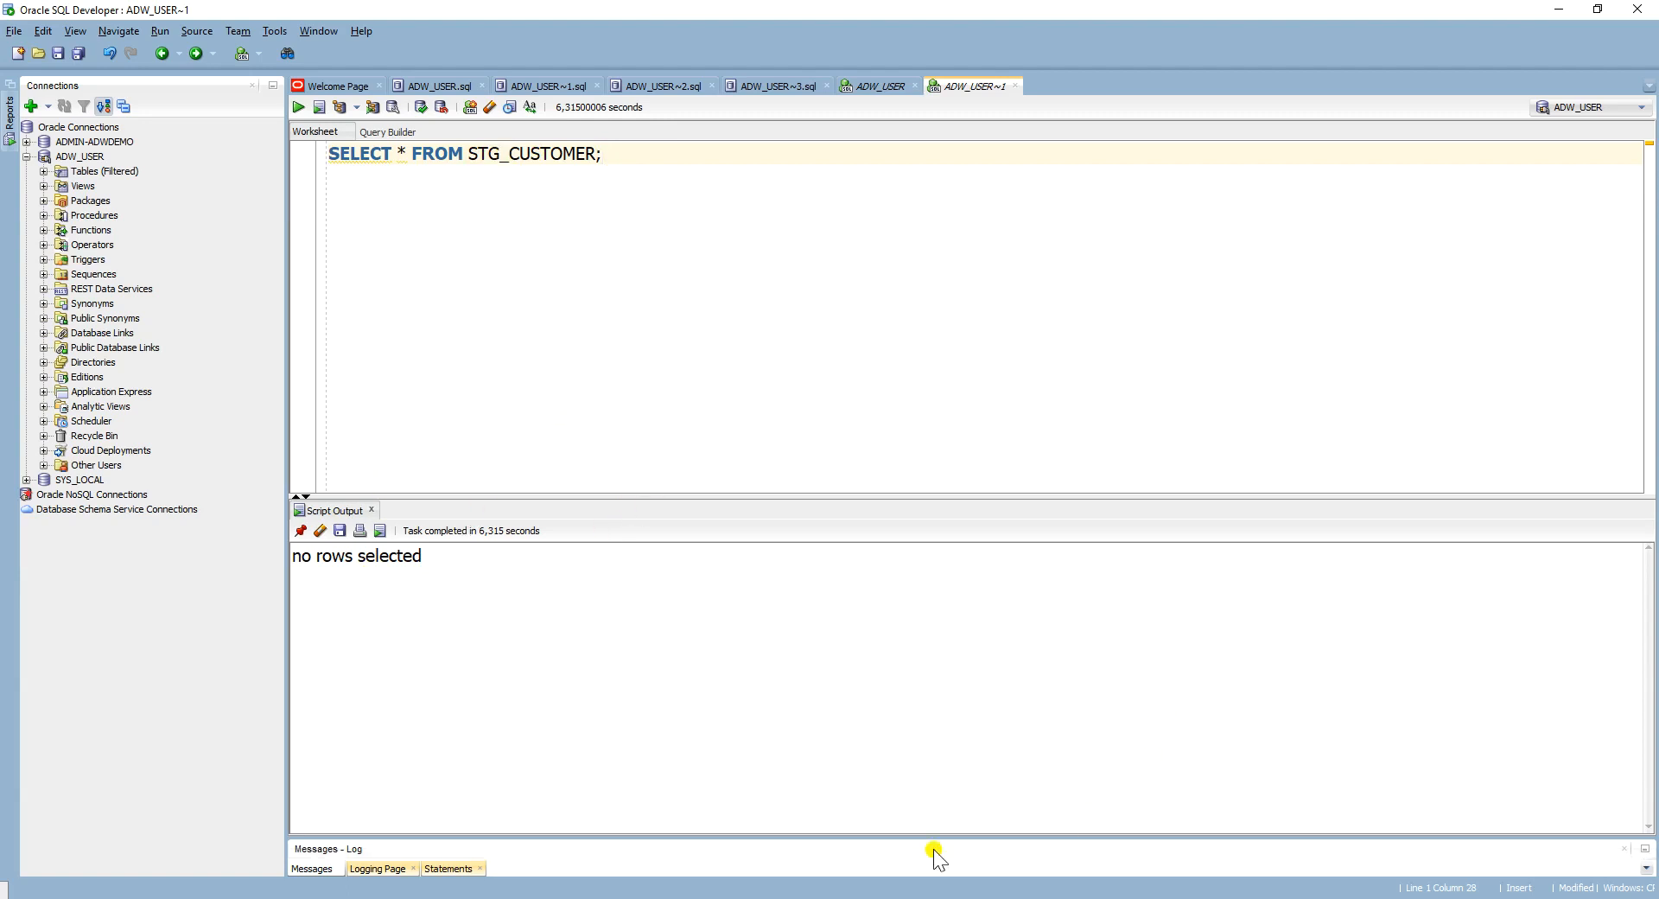
# Switch back to Oracle Data Integrator Studio and save all open objects
pyautogui.click(571, 897)
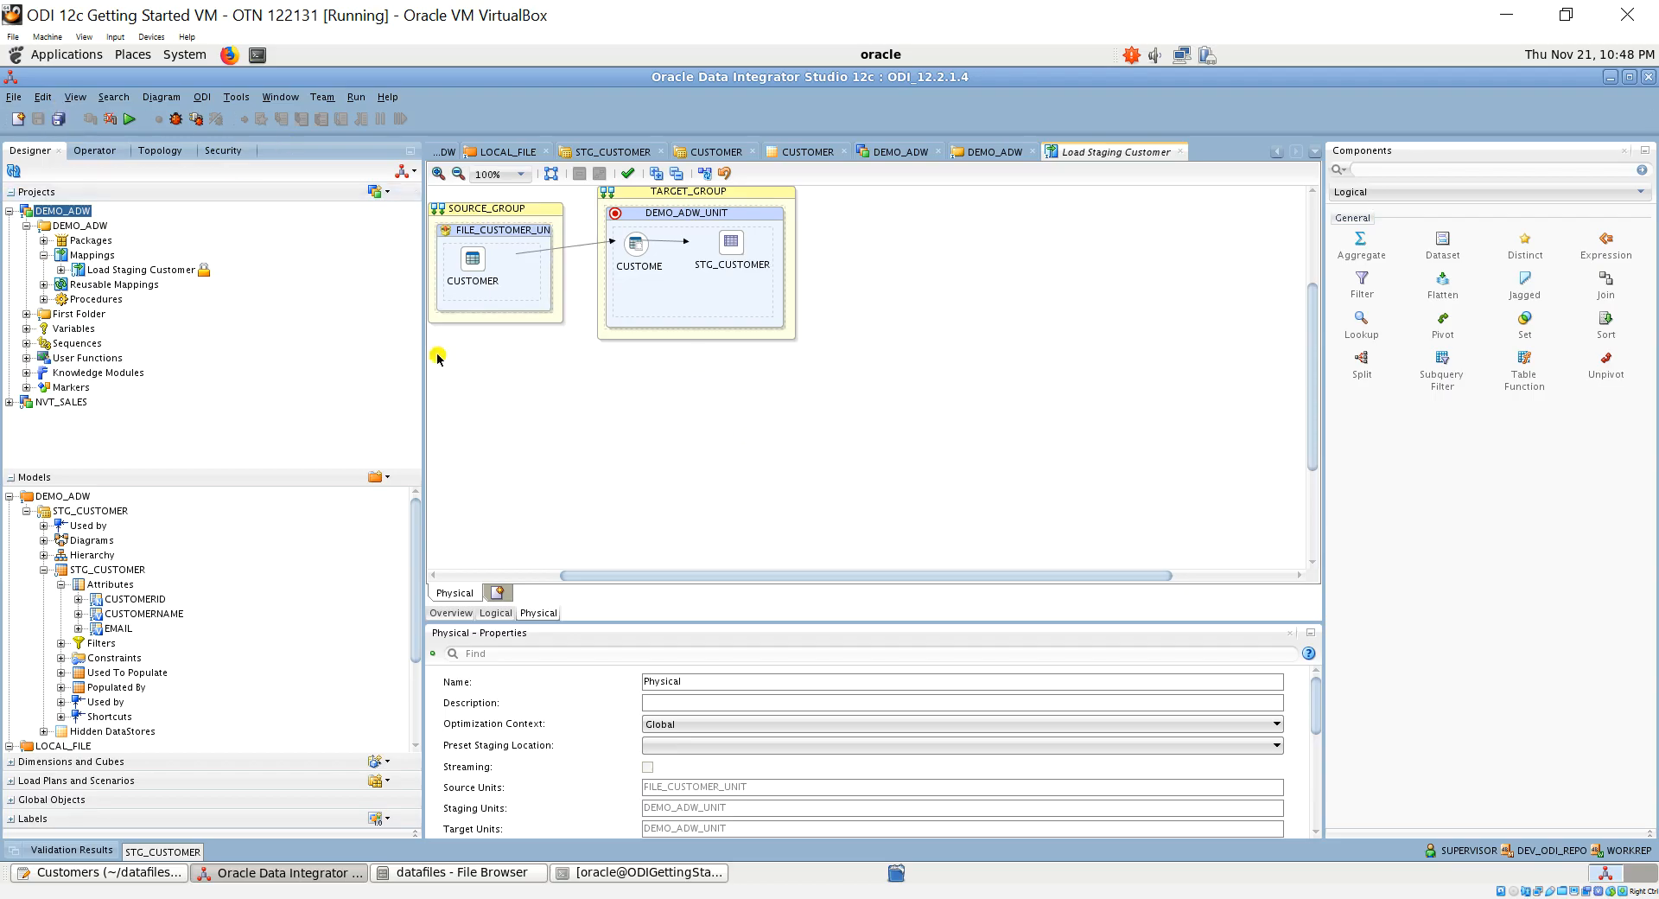
pyautogui.click(62, 120)
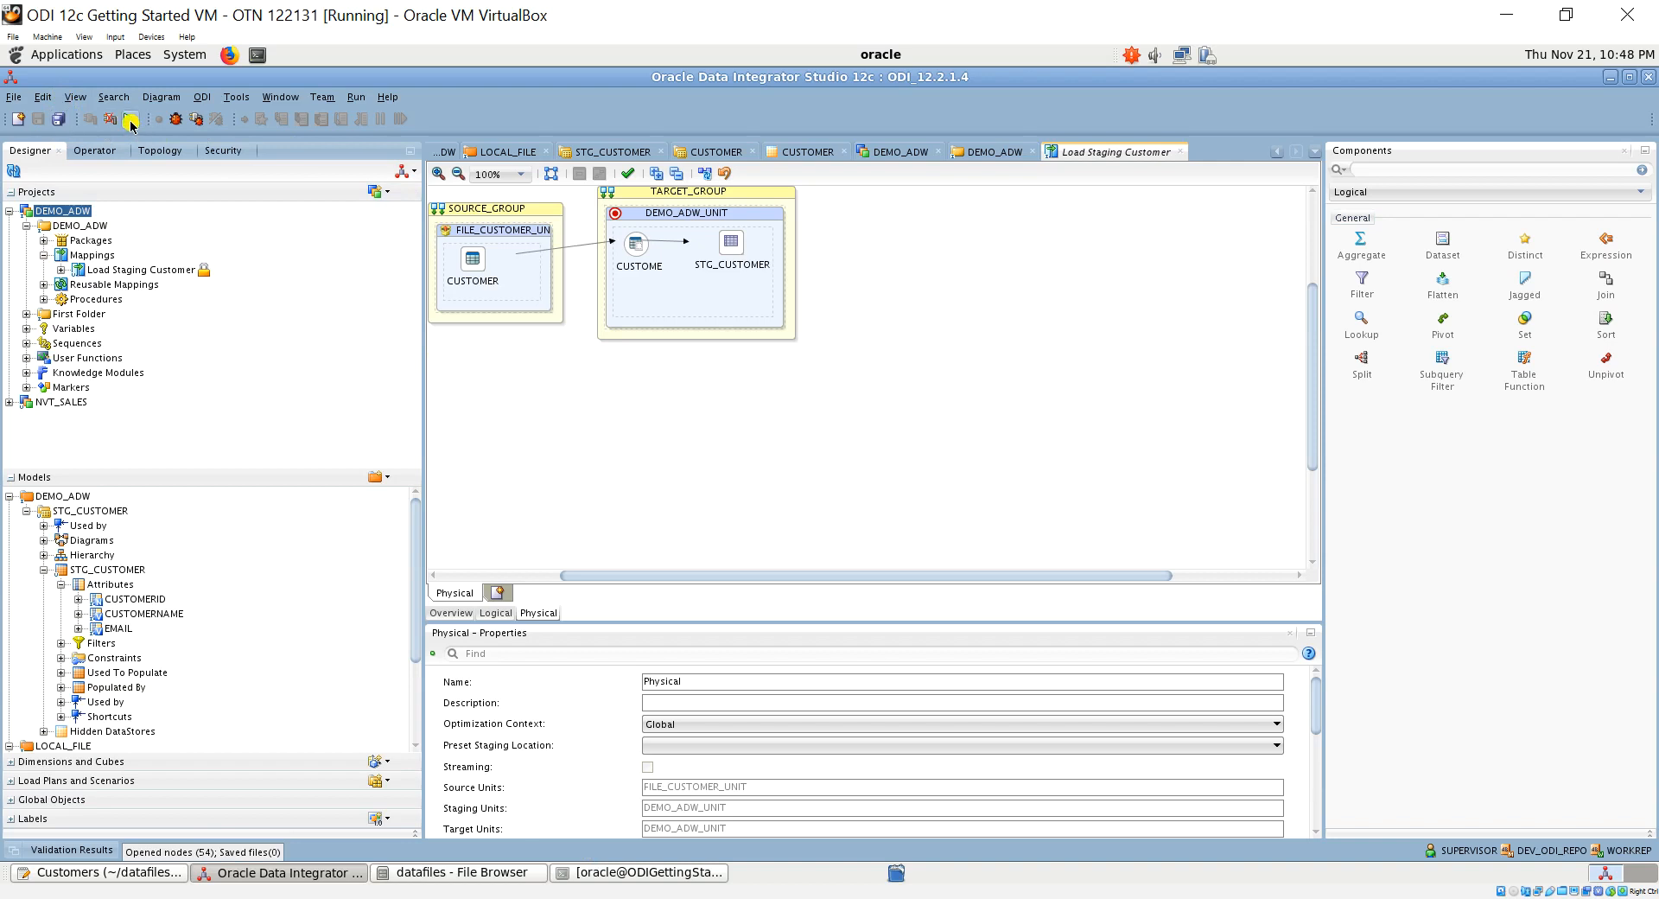
pyautogui.click(216, 357)
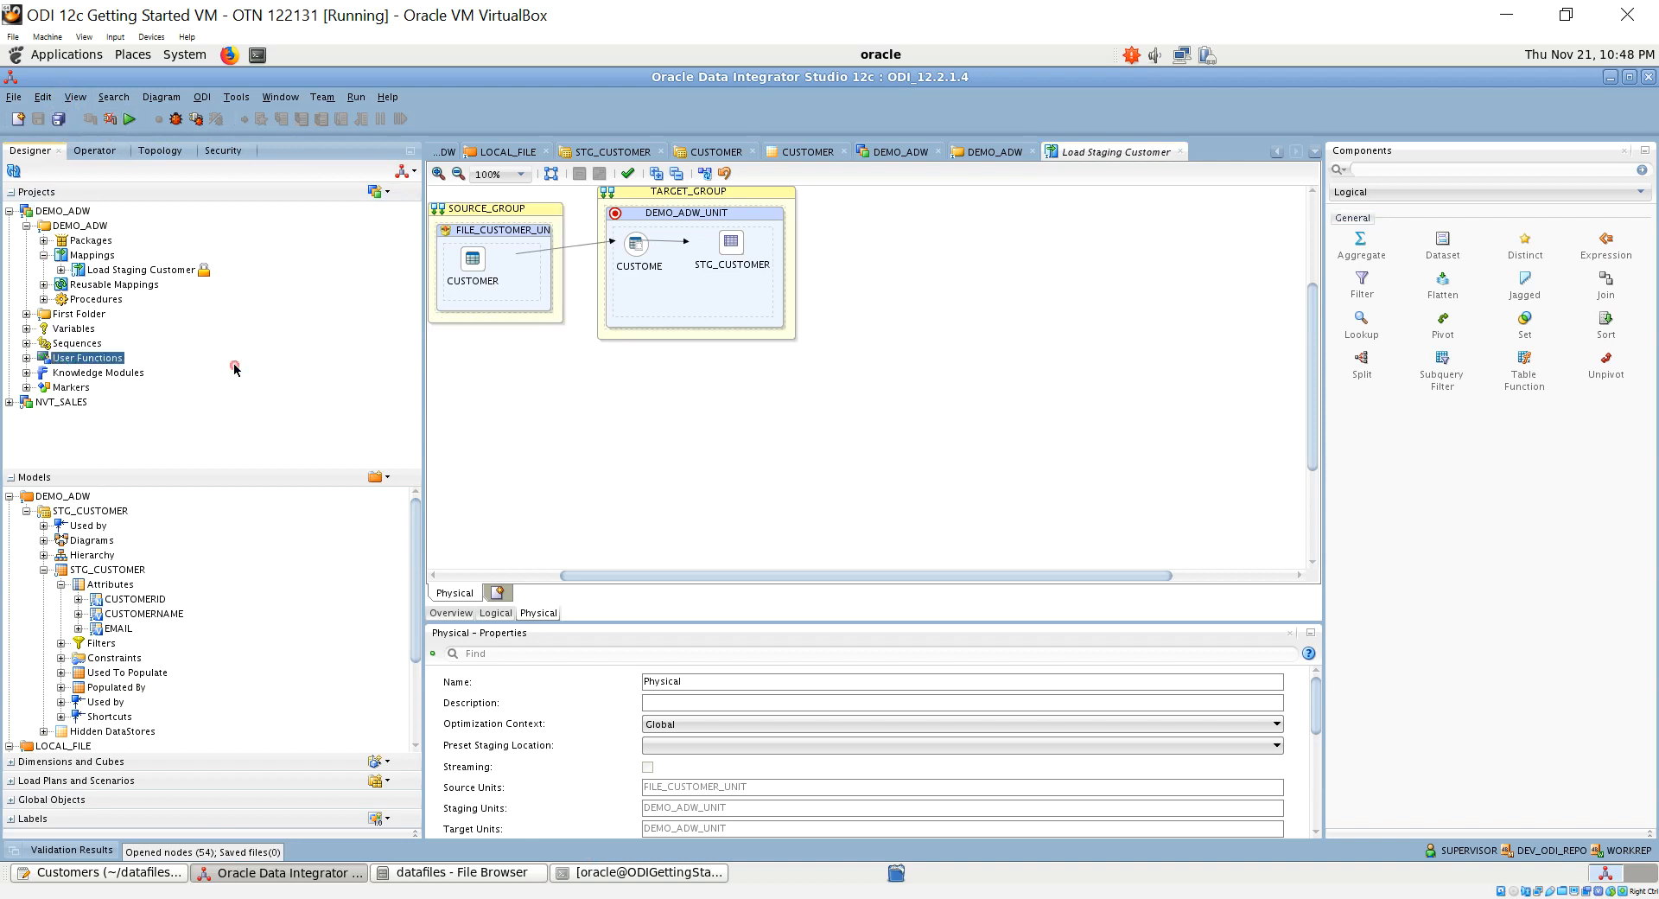
# Run the Load Staging Customer mapping with the Global context, Physical mapping design, Local (No Agent) and log level 5
pyautogui.click(59, 125)
pyautogui.click(818, 243)
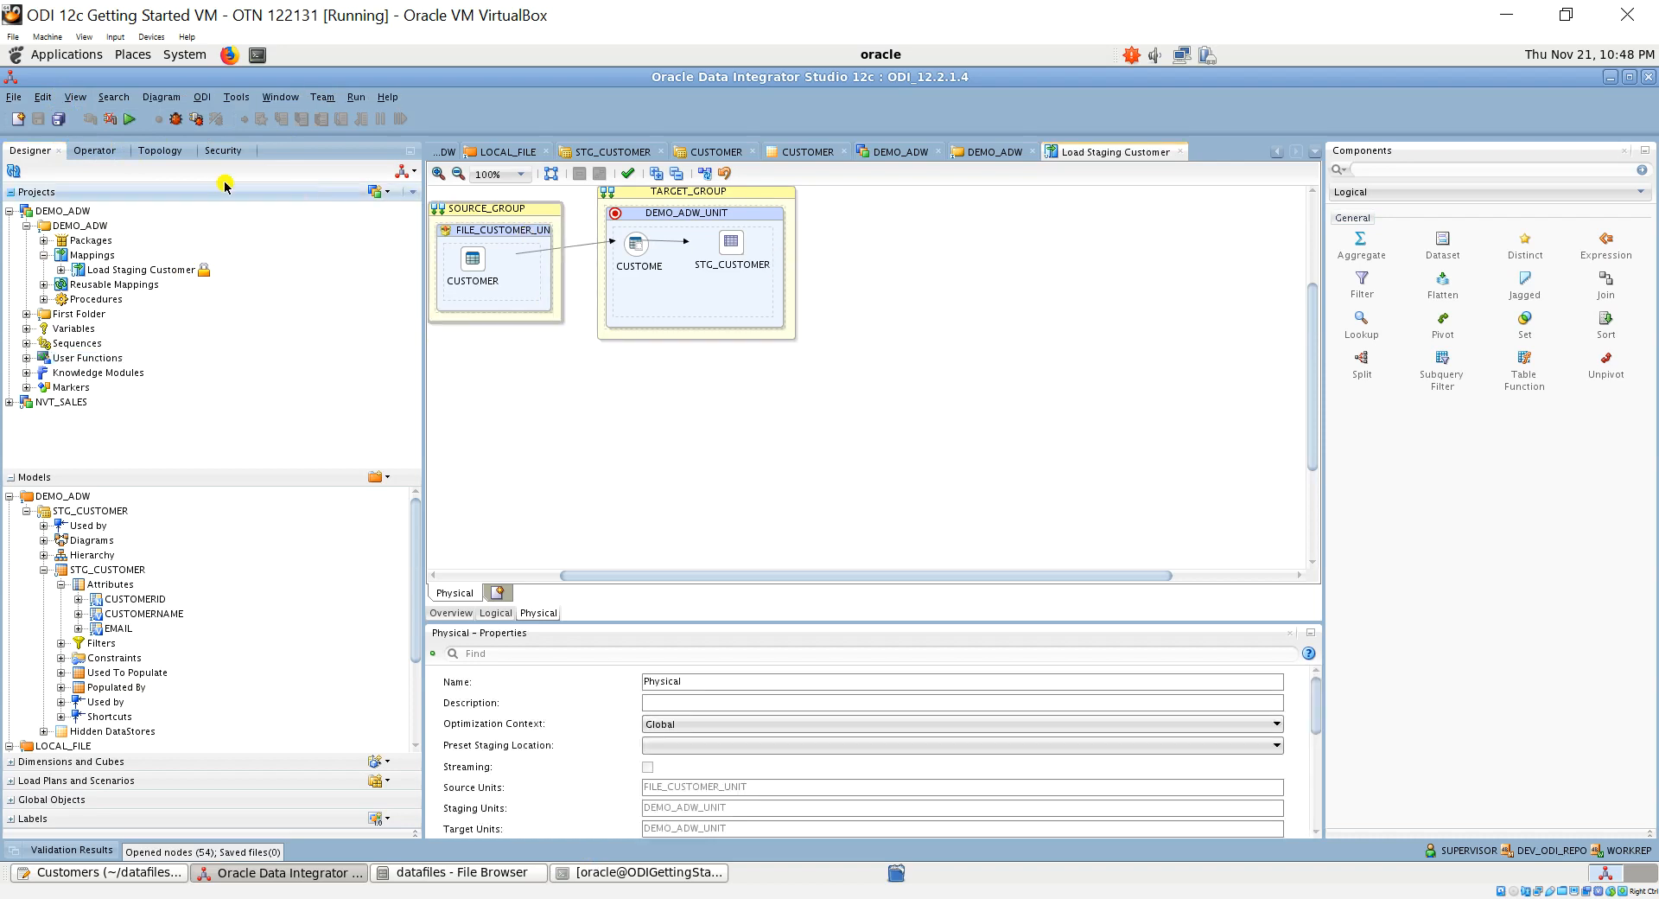
pyautogui.click(127, 120)
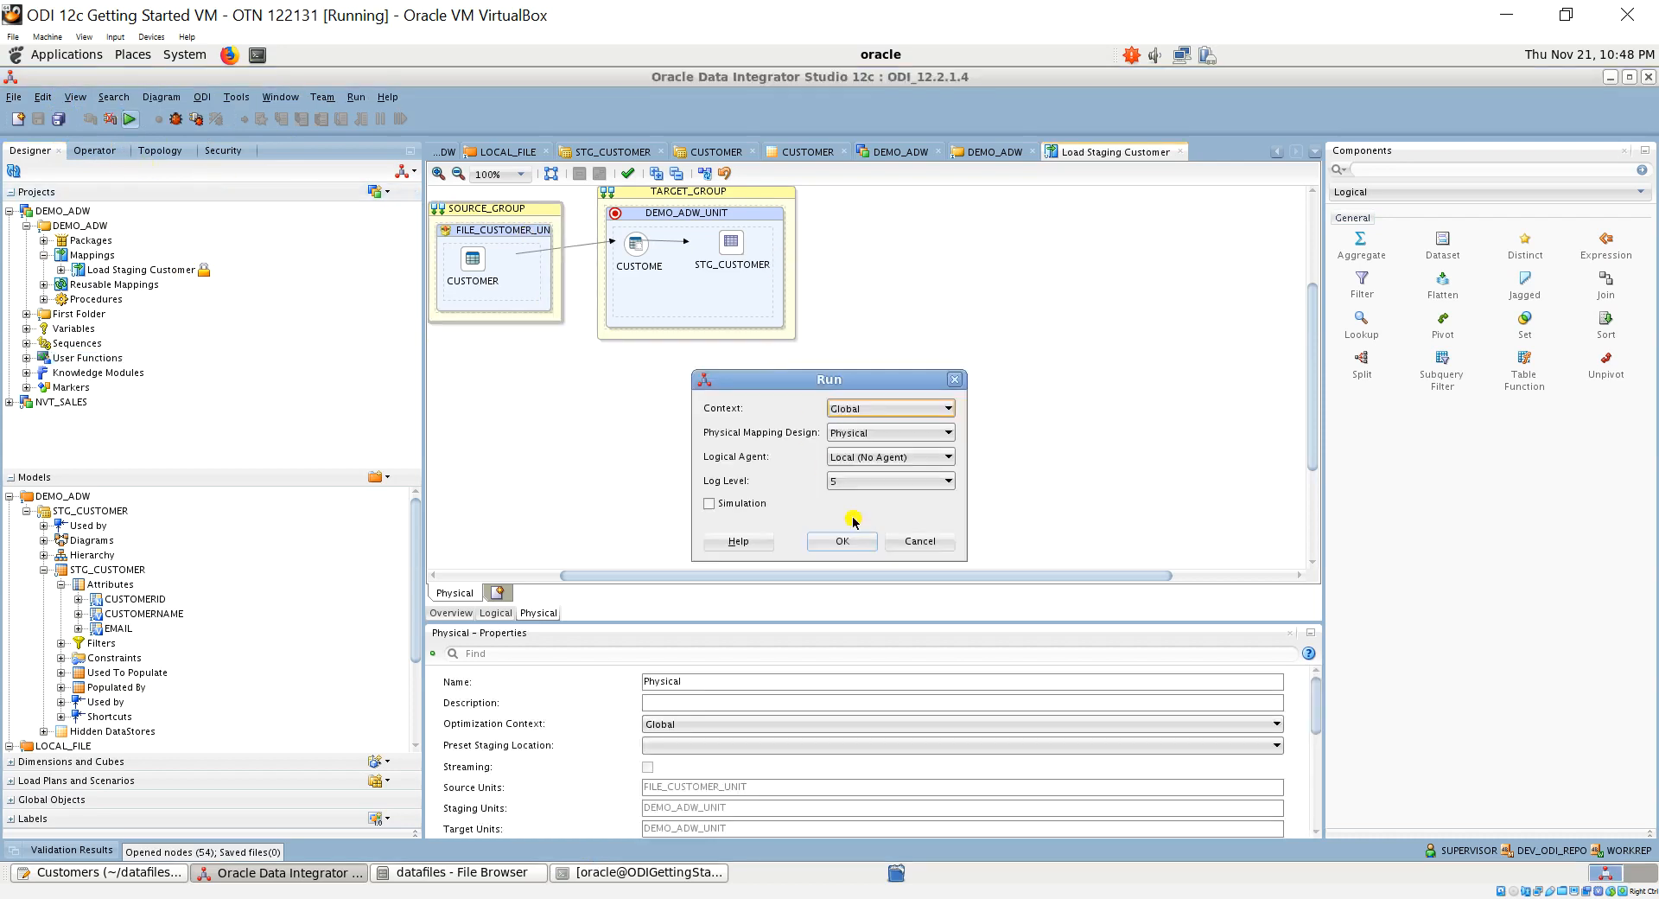
pyautogui.click(848, 542)
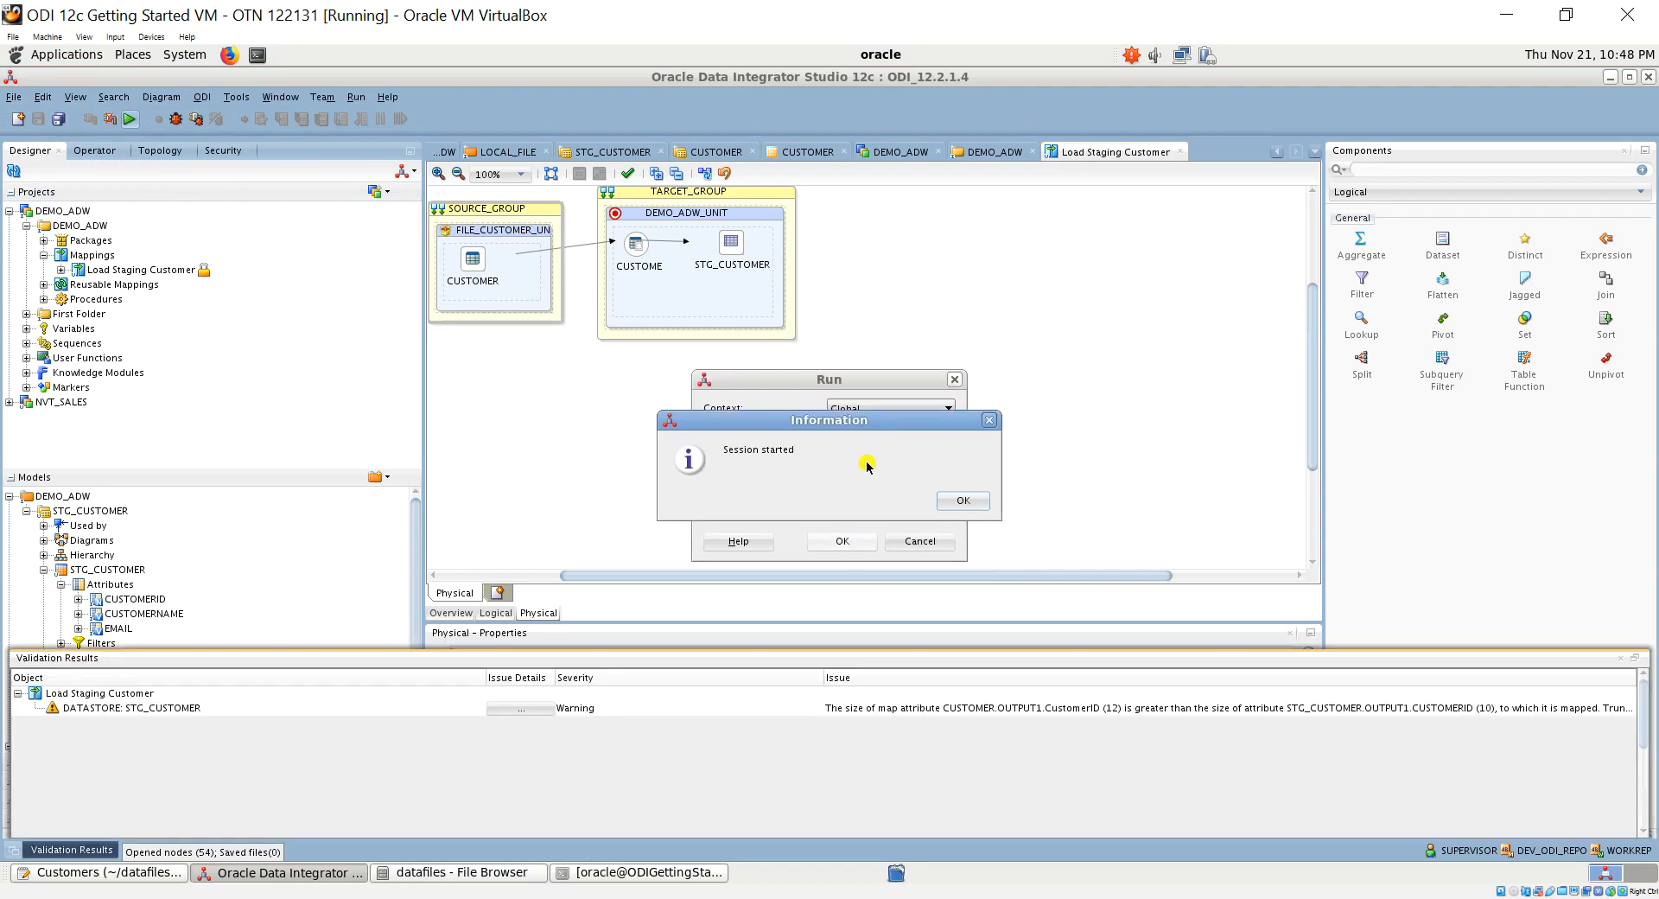
pyautogui.click(964, 501)
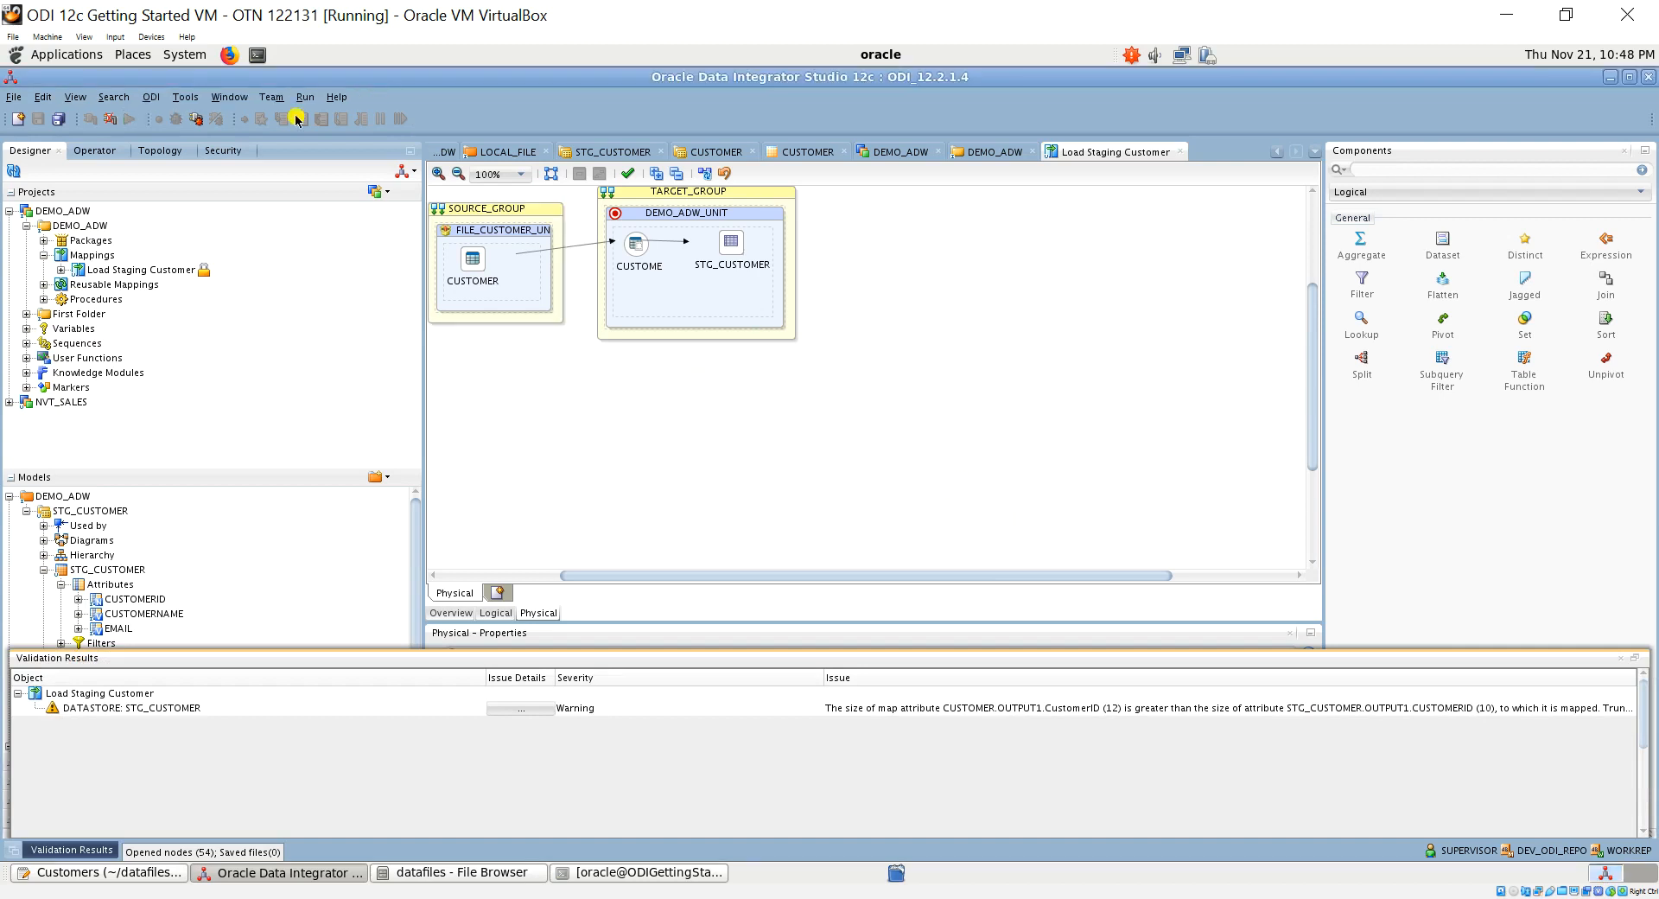
# Refresh the Operator session list and expand the newest Load Staging Customer session's Physical_STEP to check its execution status
pyautogui.click(97, 152)
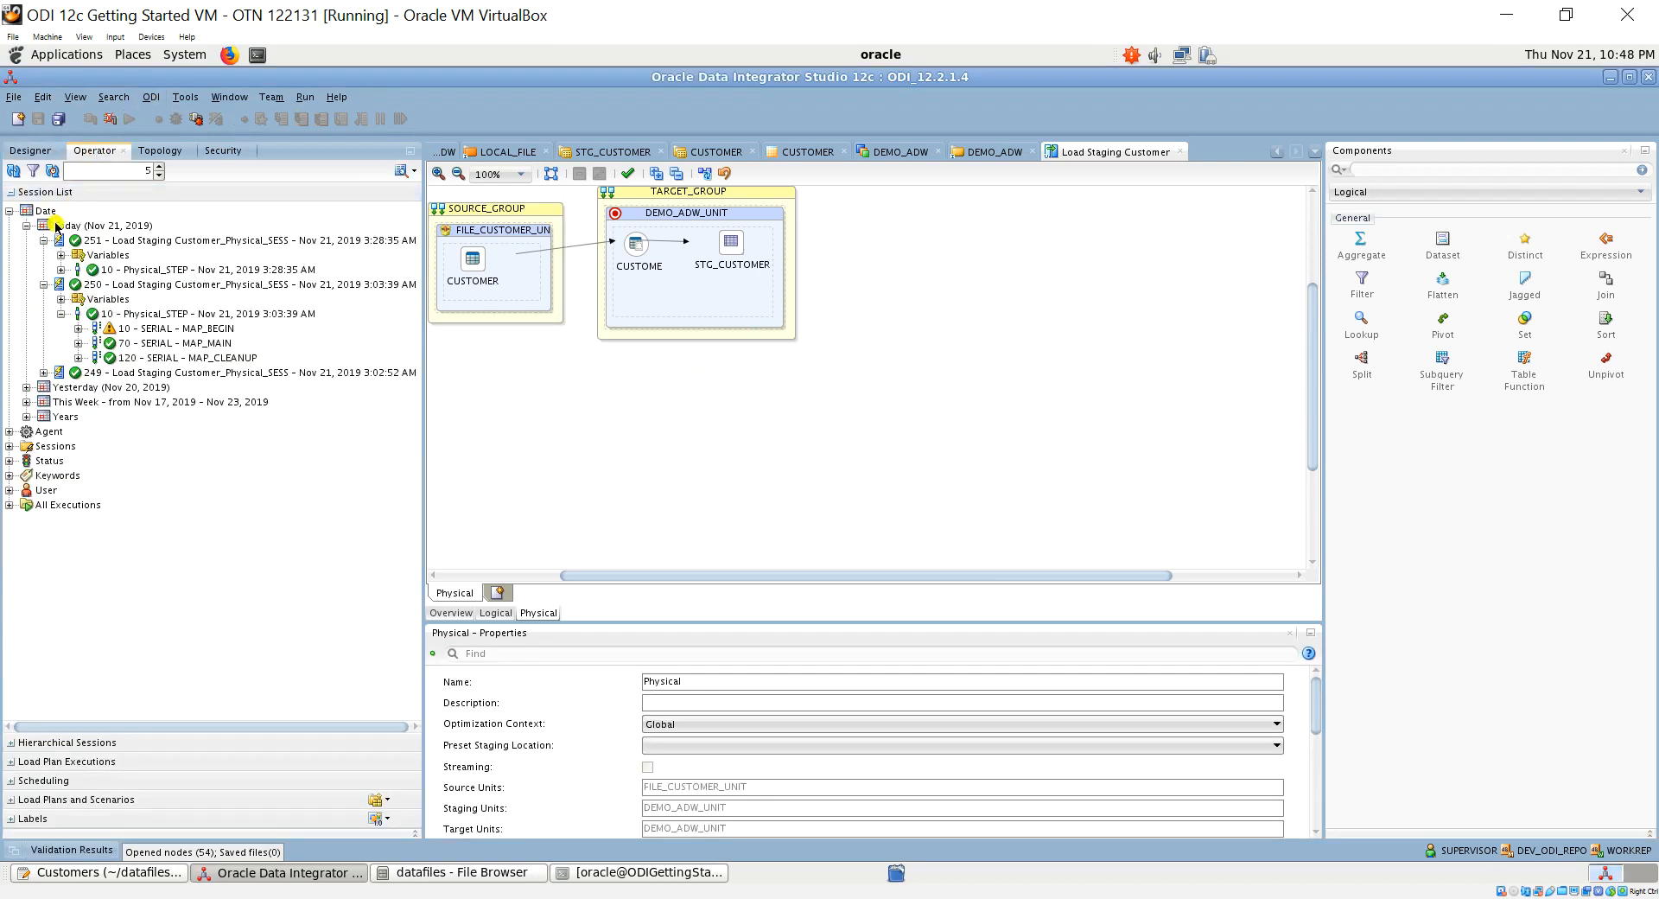
pyautogui.click(13, 172)
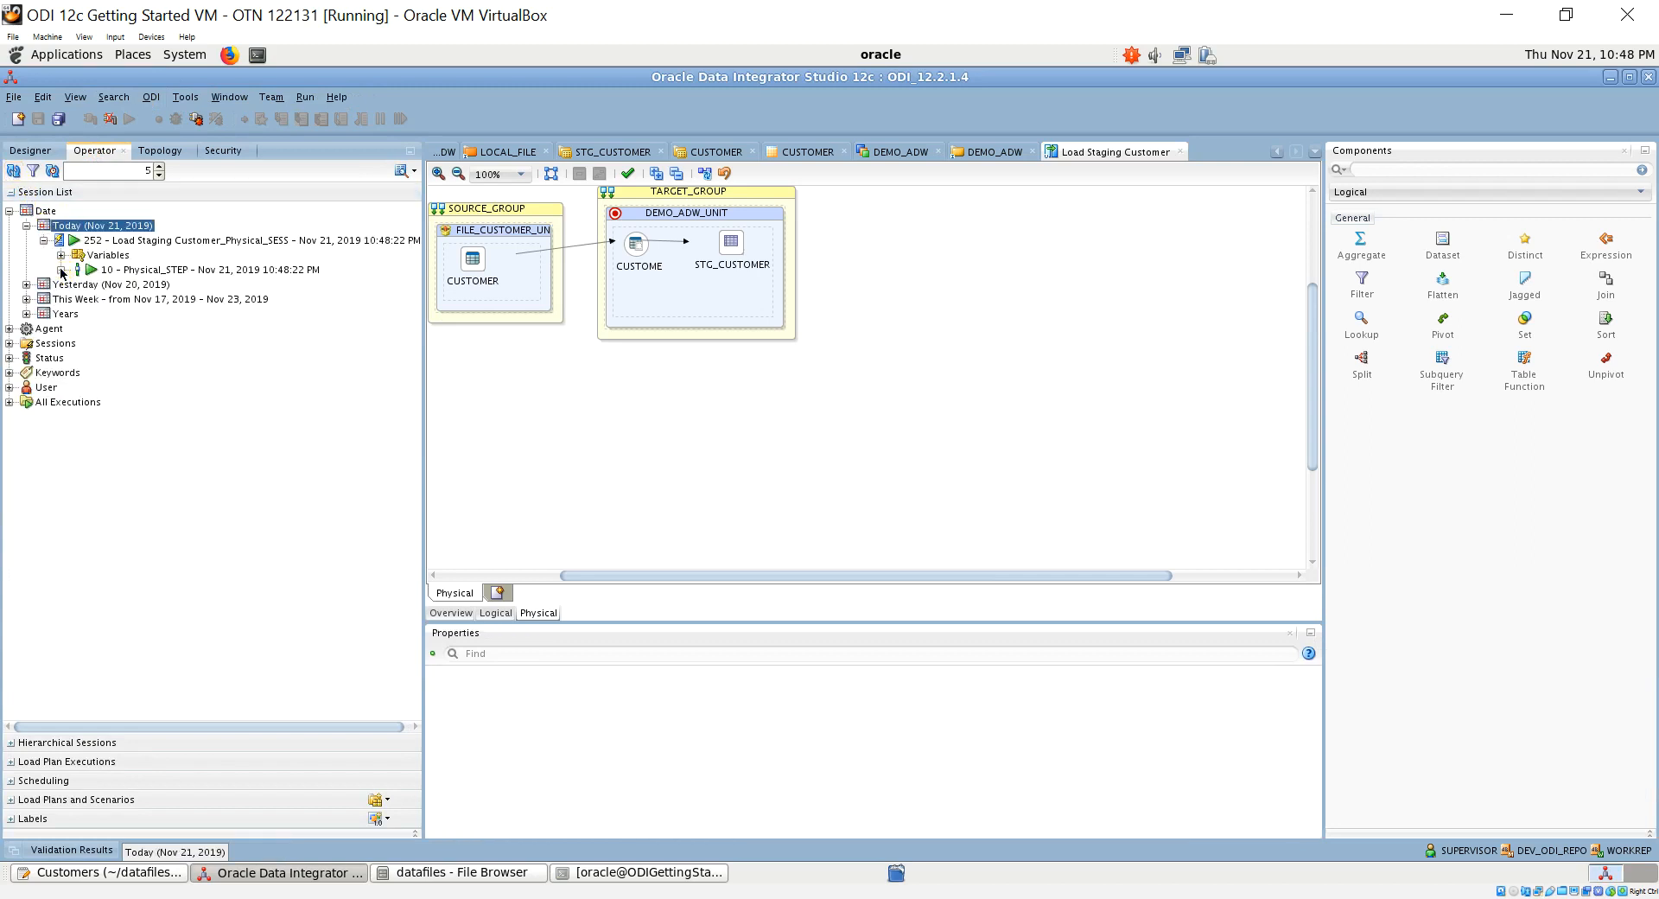
pyautogui.click(60, 270)
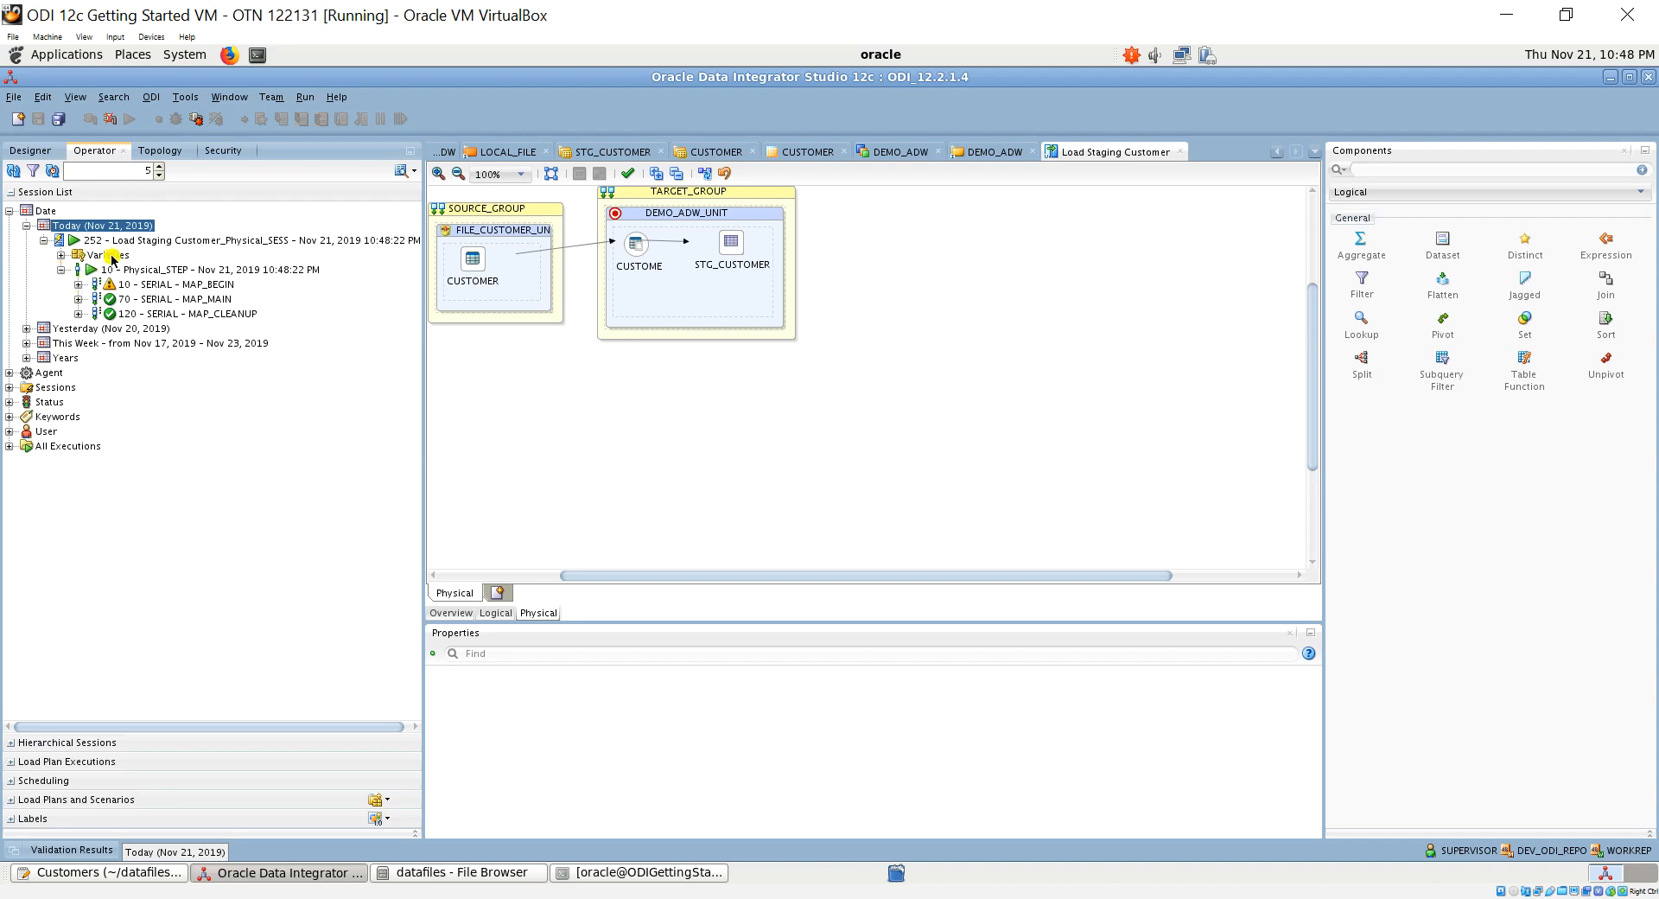
pyautogui.click(14, 172)
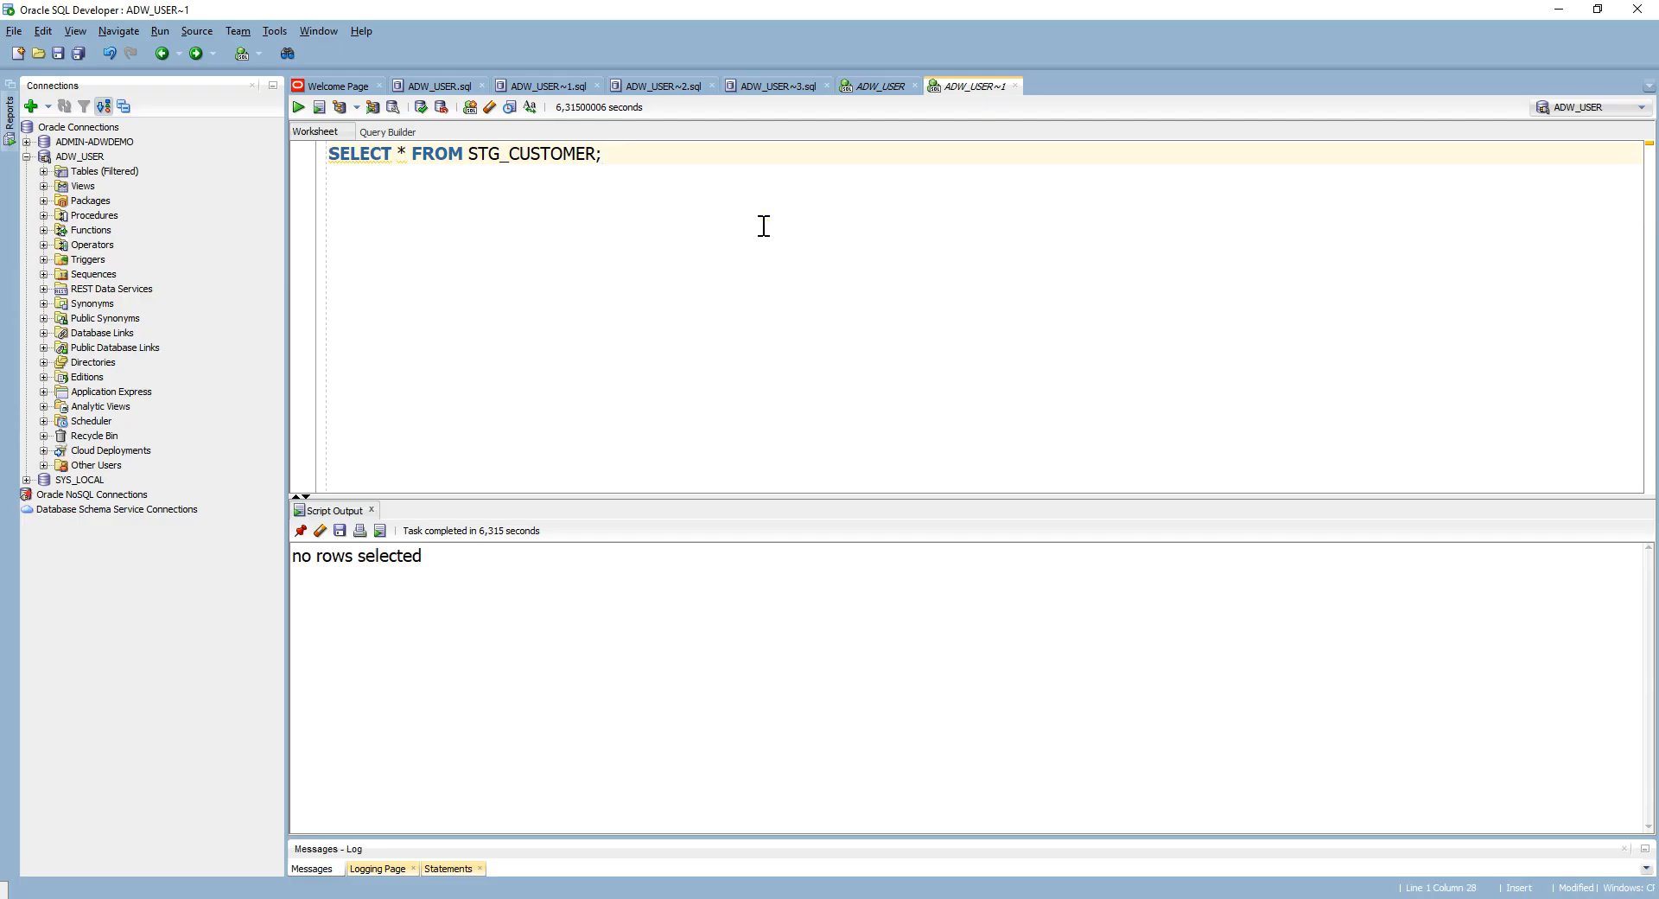
# Query STG_CUSTOMER in SQL Developer, compare the rows with the Customers file in gedit, and return to Oracle Data Integrator Studio
pyautogui.click(304, 107)
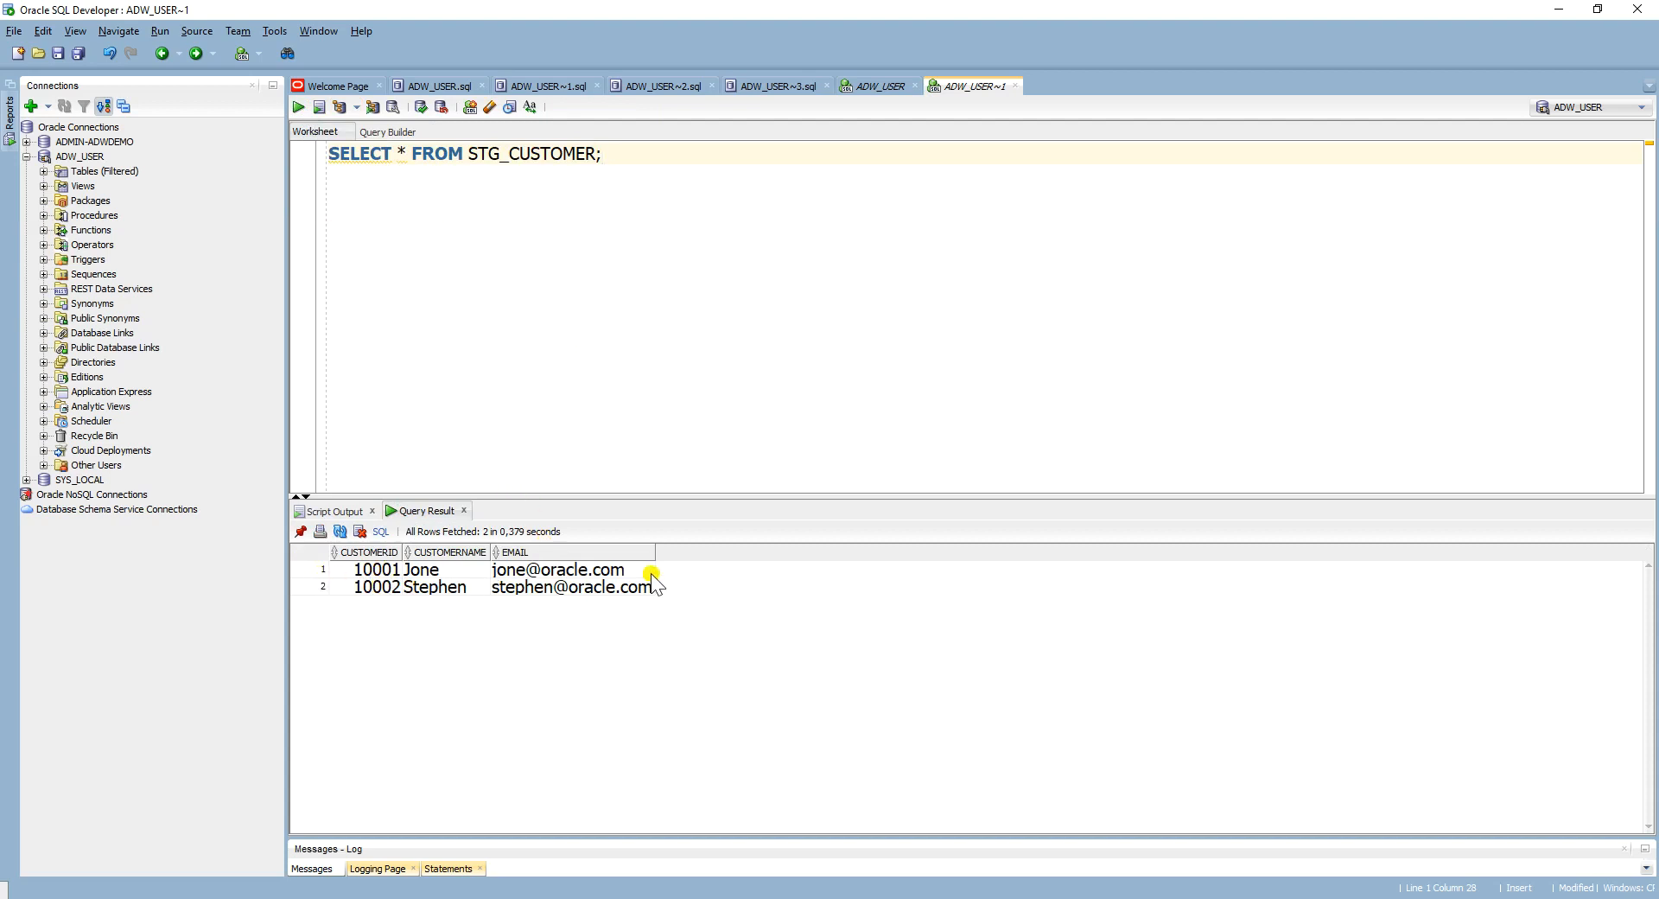
pyautogui.click(411, 897)
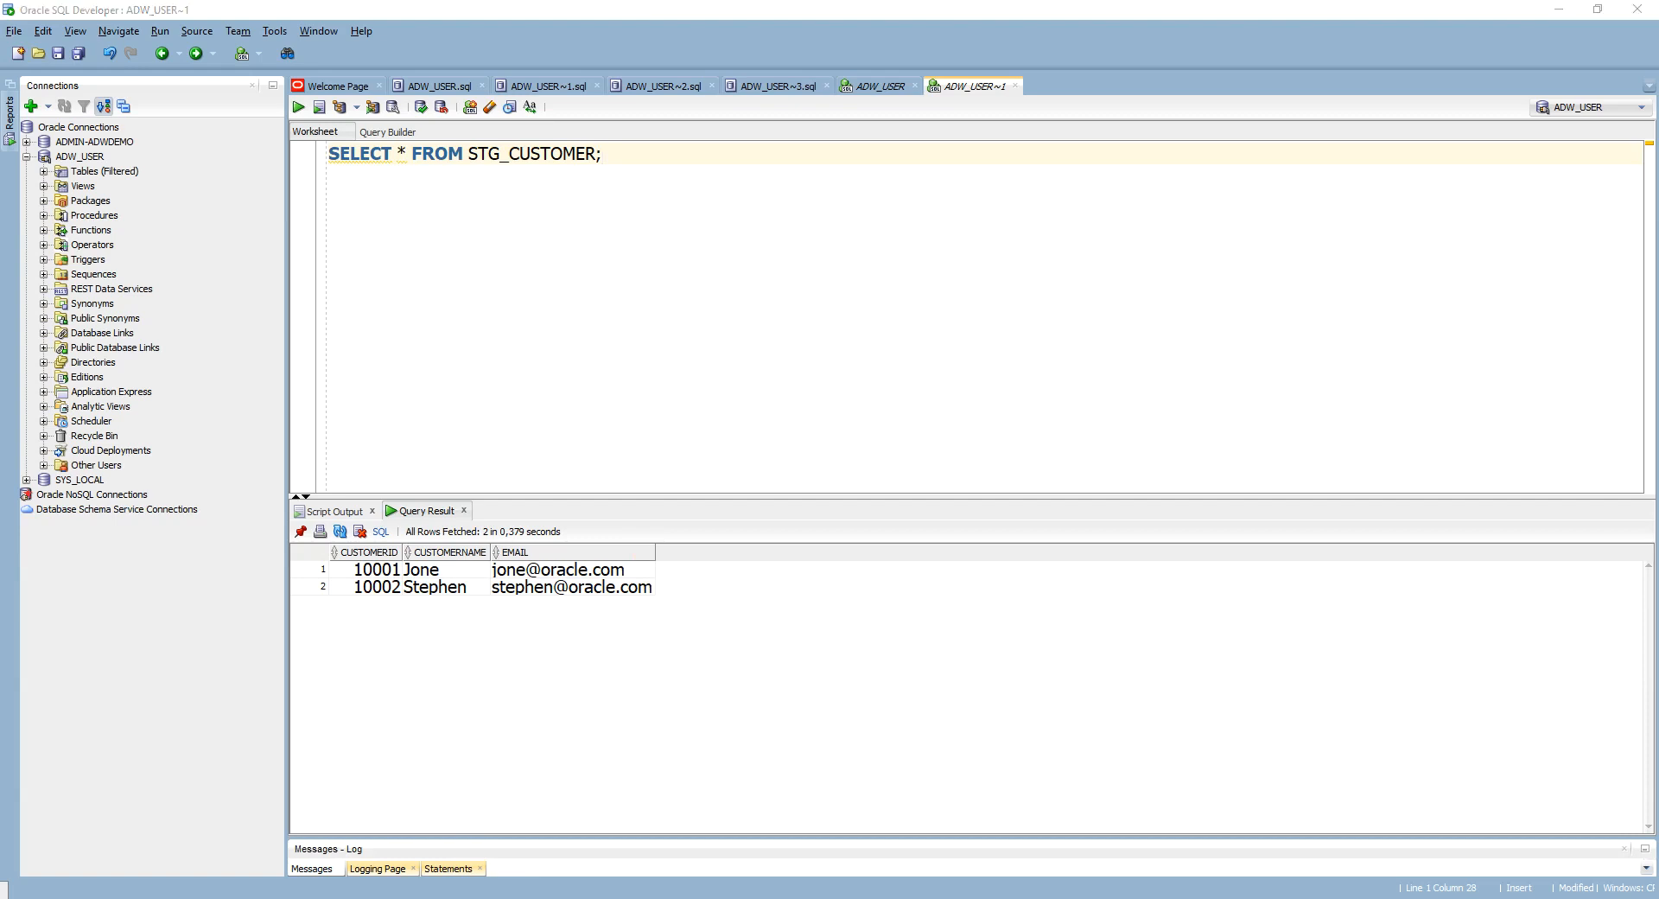
pyautogui.click(438, 875)
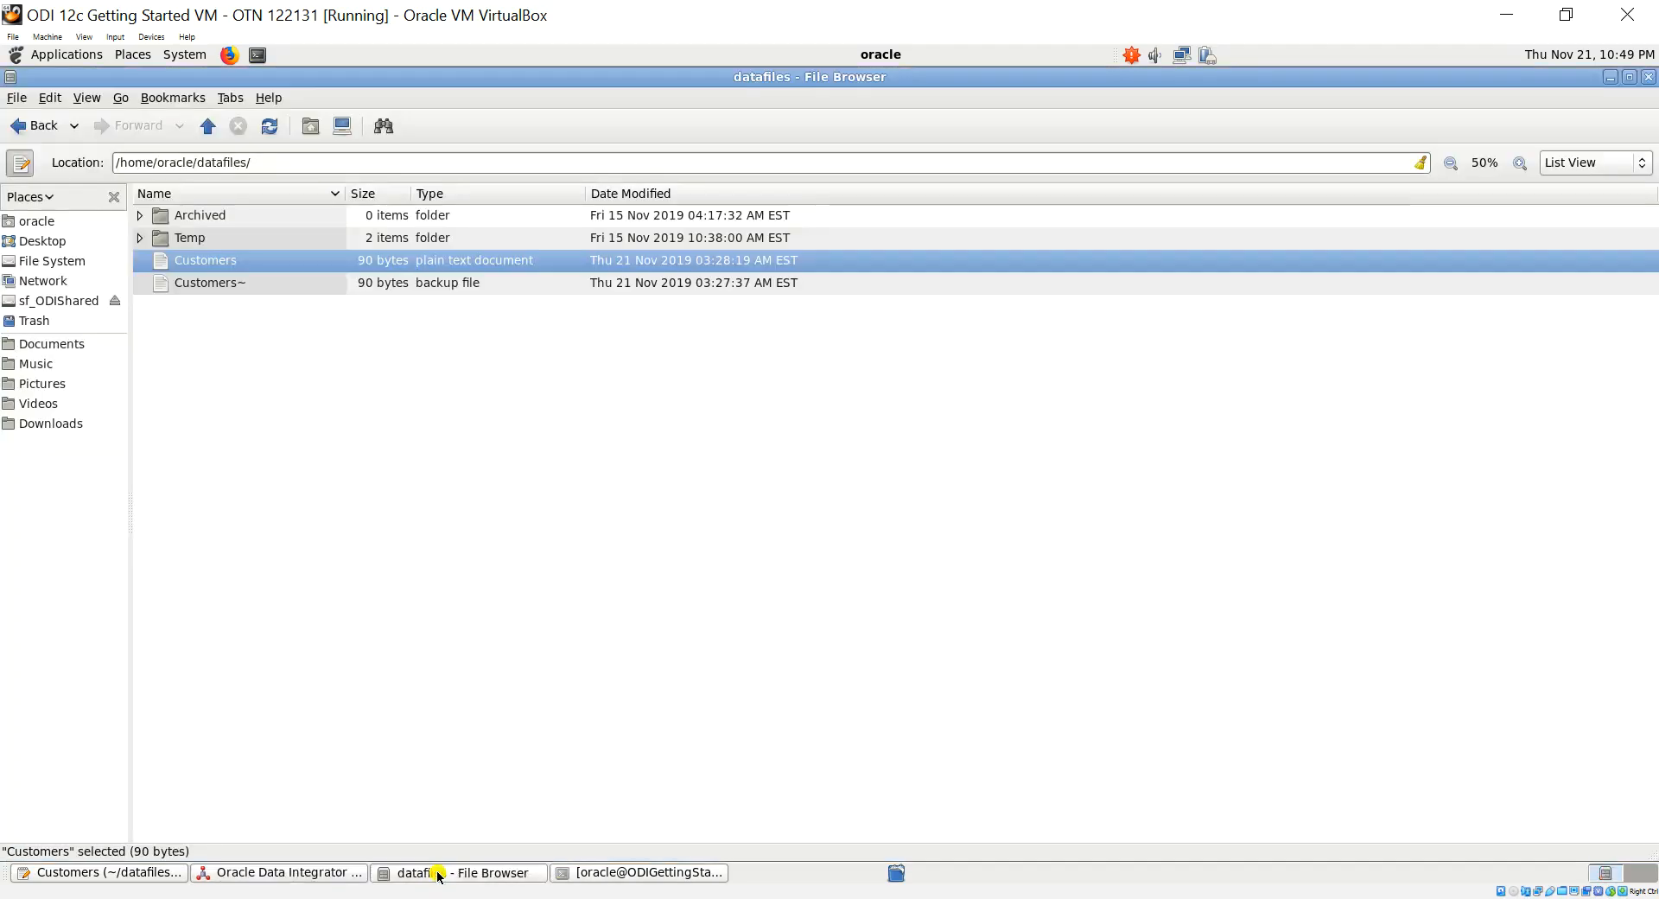
pyautogui.click(143, 879)
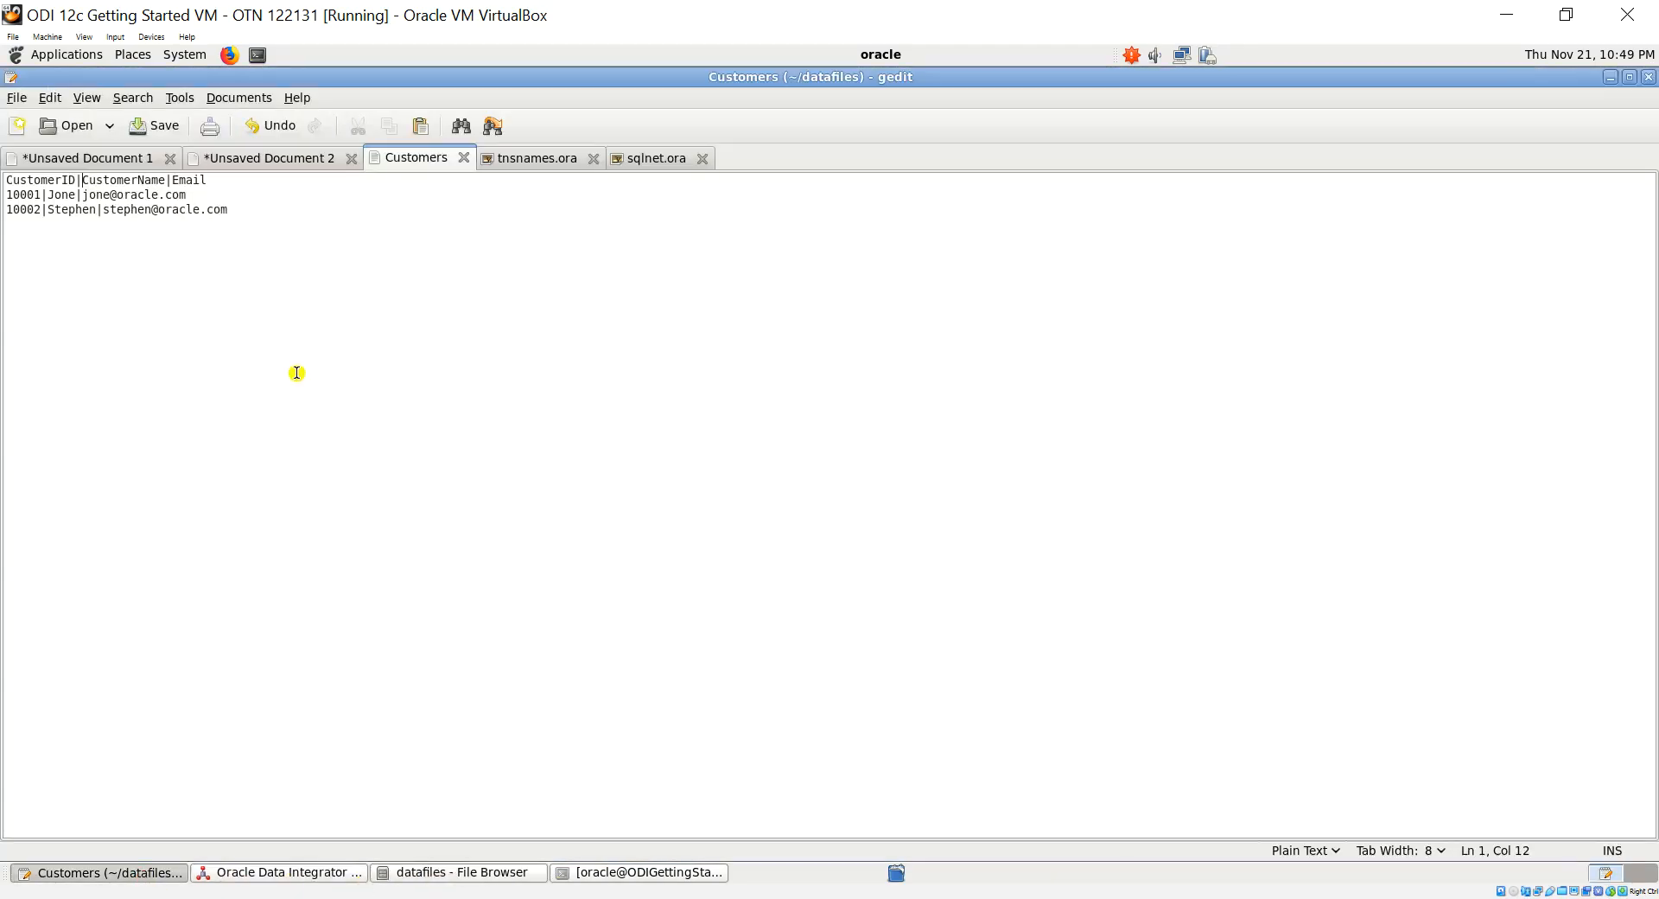
pyautogui.moveTo(228, 210); pyautogui.dragTo(7, 196)
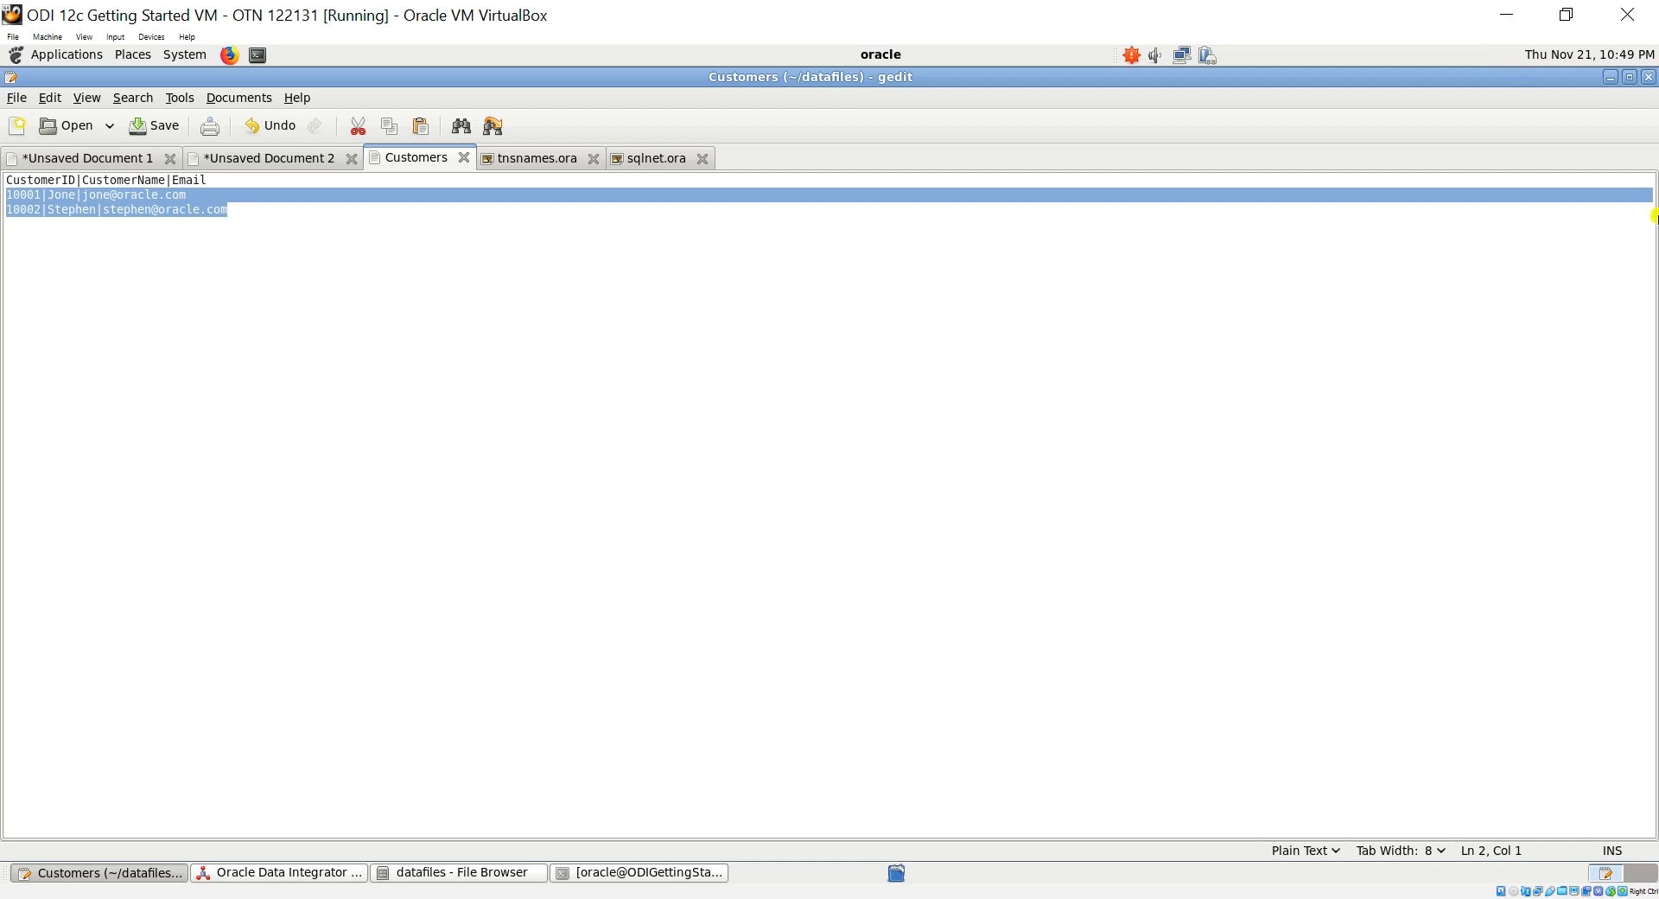
pyautogui.click(205, 875)
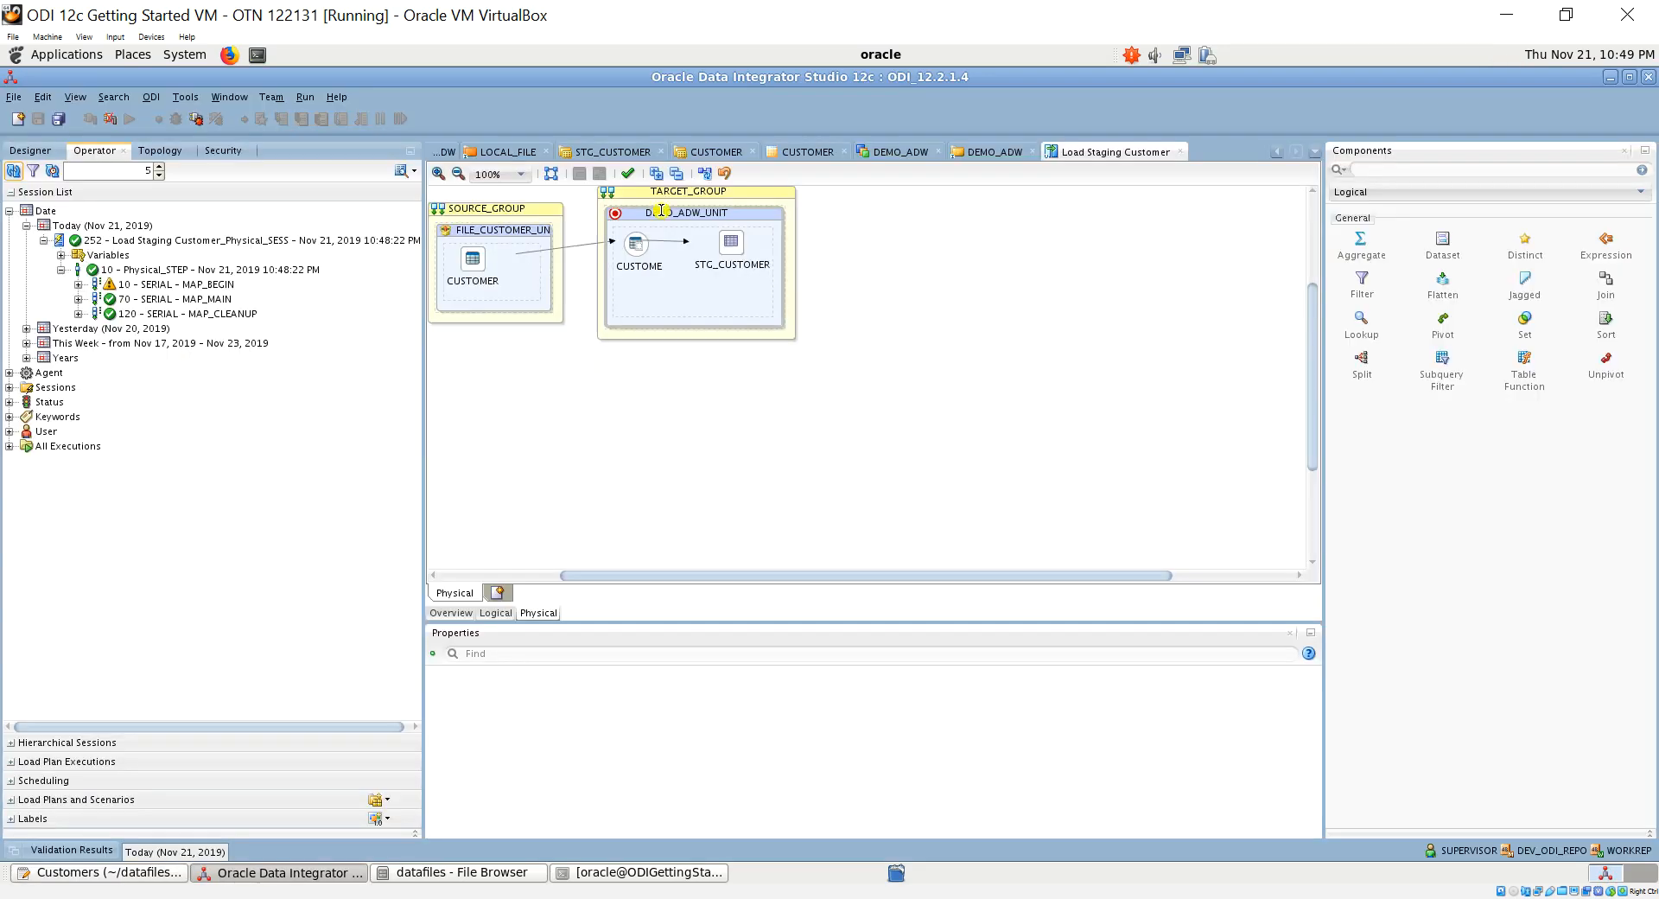